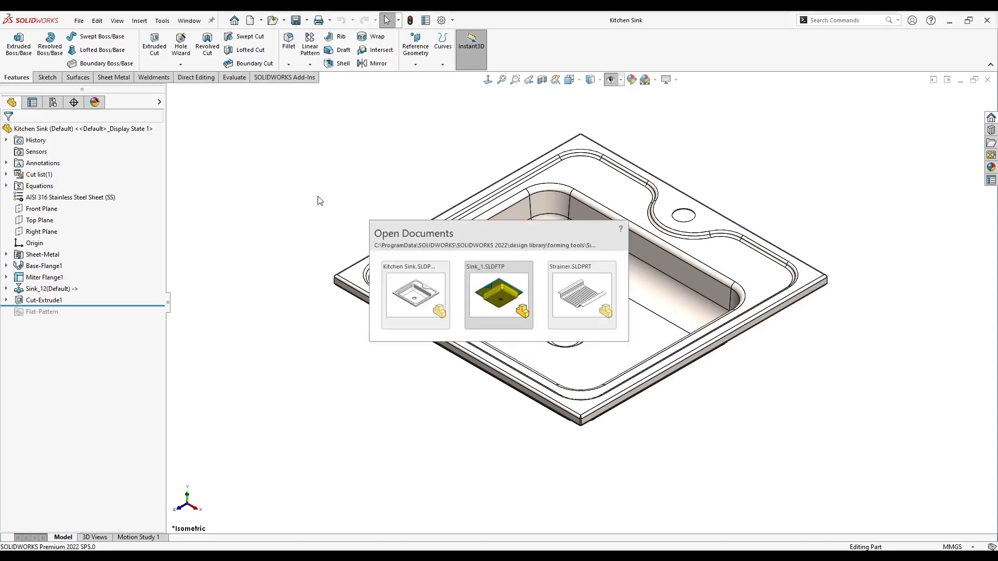
Switch between the open documents to look over the finished Kitchen Sink and Strainer parts.
{"action": "middle_click_drag", "start_coordinate": [349, 151], "coordinate": [283, 356]}
{"action": "key", "text": "ctrl+Tab"}
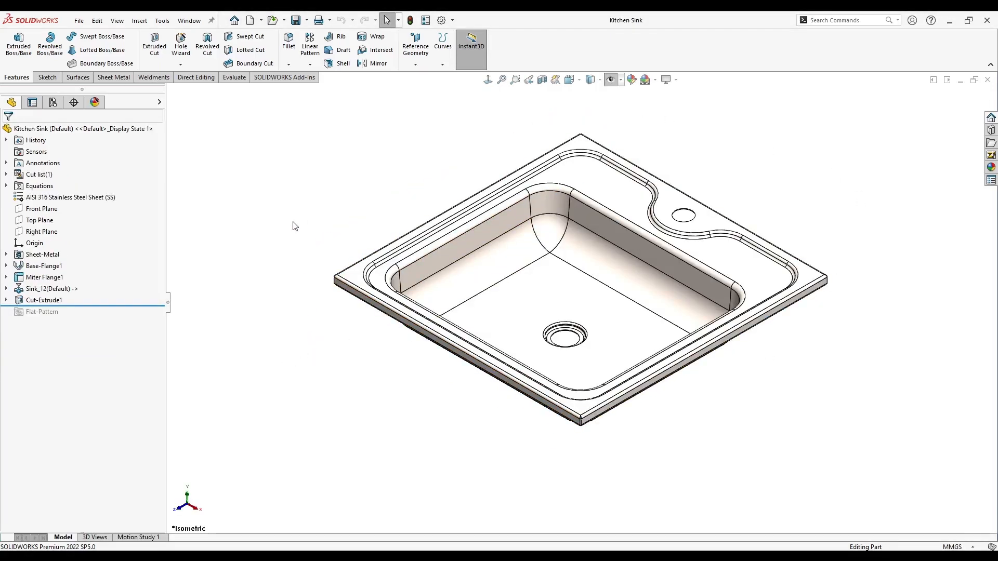
{"action": "key", "text": "ctrl+Tab"}
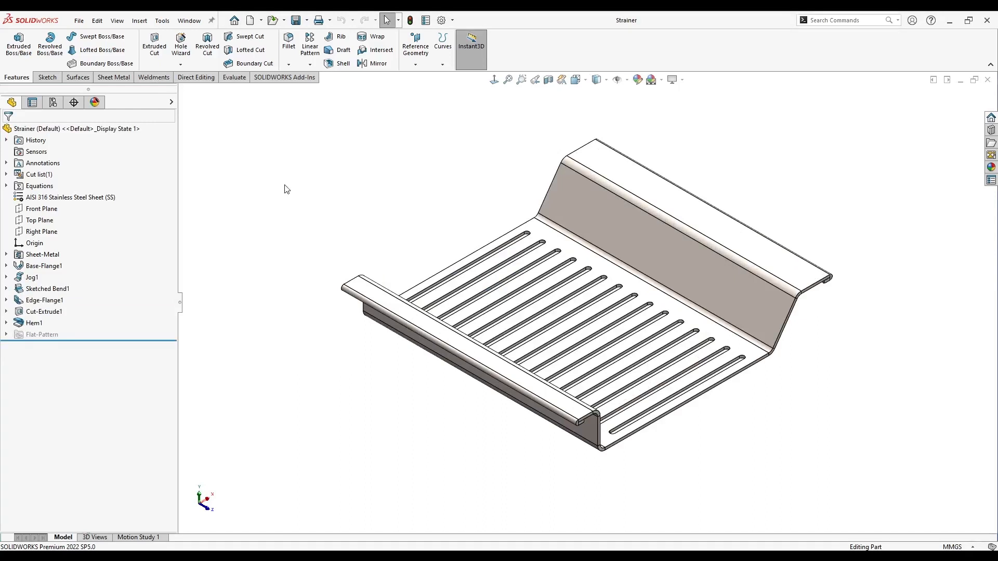
Create a new part document and check that its unit system is MMGS.
{"action": "left_click", "coordinate": [250, 20]}
{"action": "left_click", "coordinate": [254, 244]}
{"action": "left_click", "coordinate": [412, 413]}
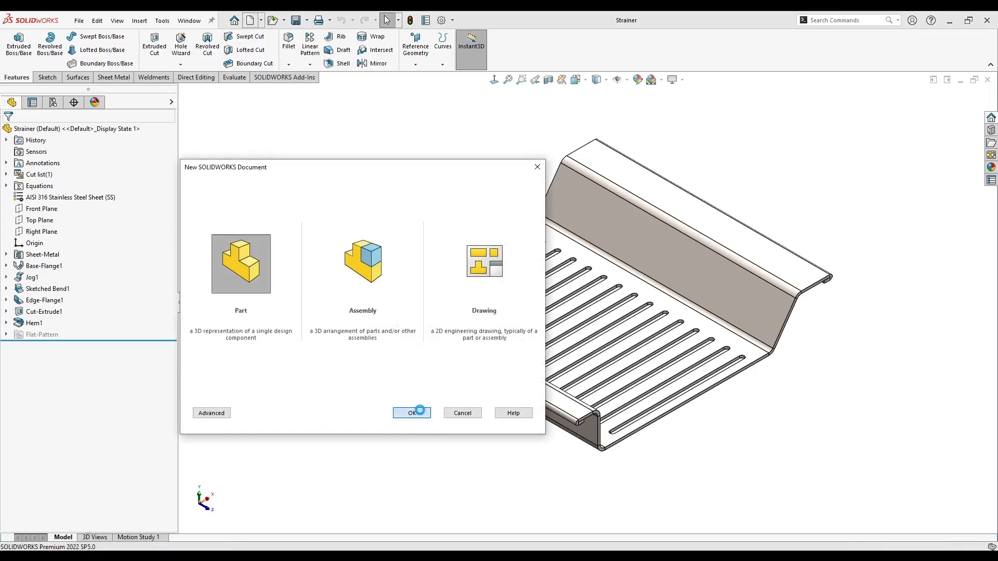
{"action": "left_click", "coordinate": [967, 547]}
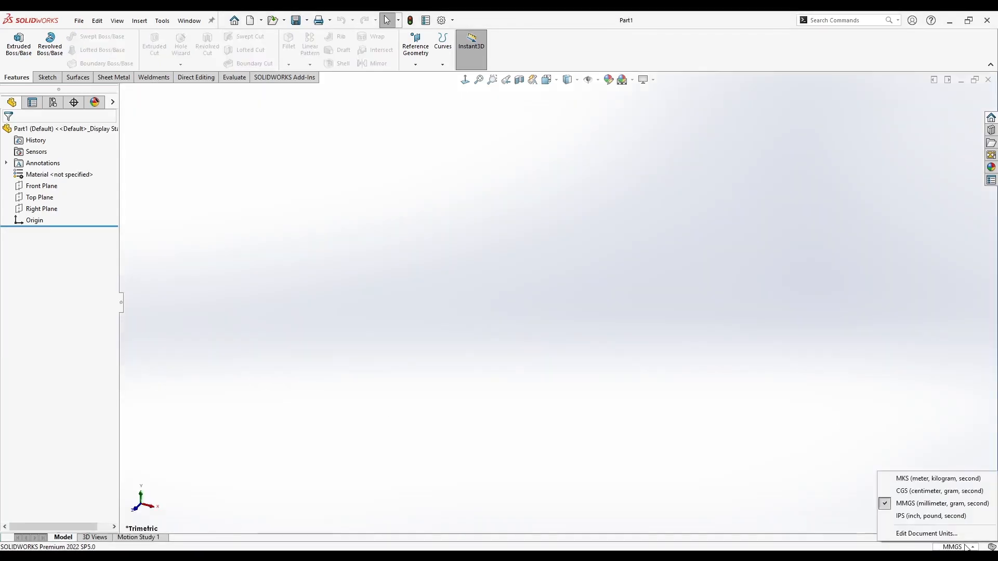
{"action": "left_click", "coordinate": [387, 328]}
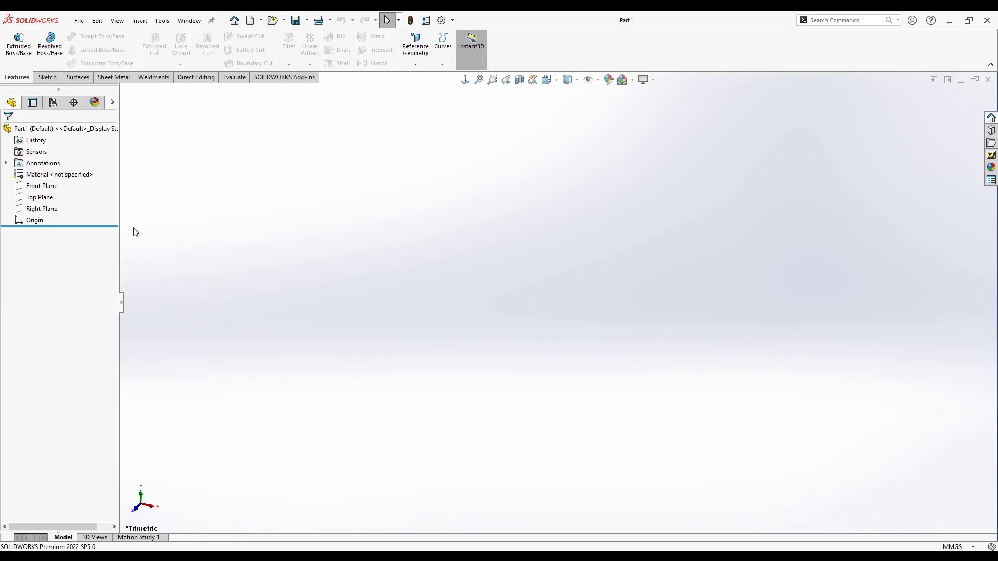
Sketch a 550 mm square on the Top Plane as a center rectangle centred on the origin.
{"action": "right_click", "coordinate": [37, 202]}
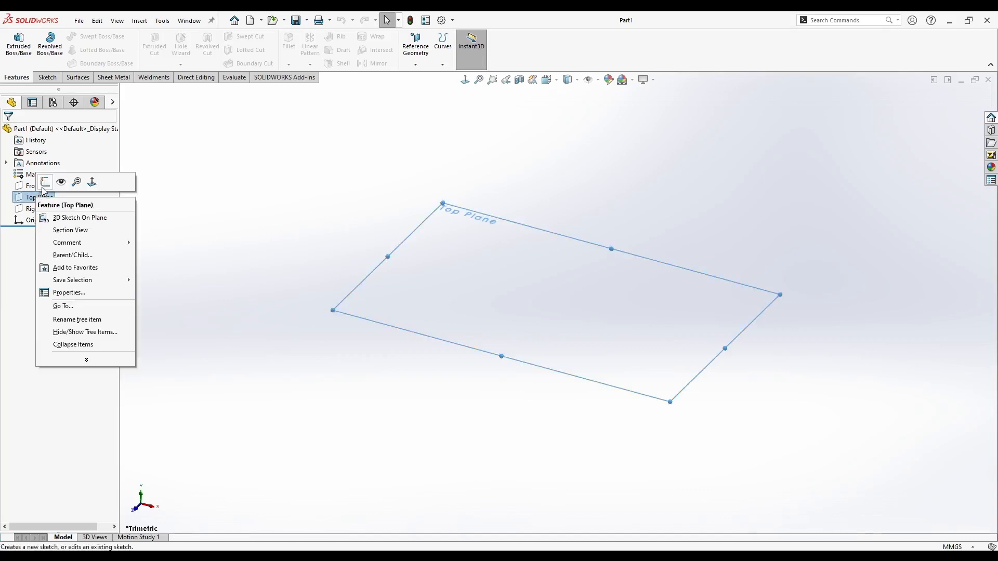
{"action": "left_click", "coordinate": [50, 181]}
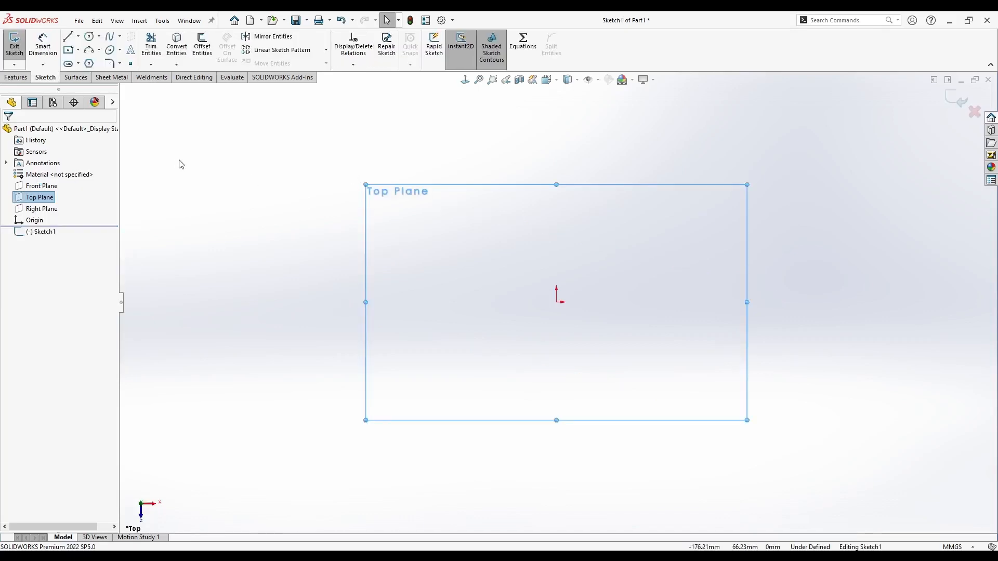
{"action": "left_click", "coordinate": [78, 50]}
{"action": "left_click", "coordinate": [112, 73]}
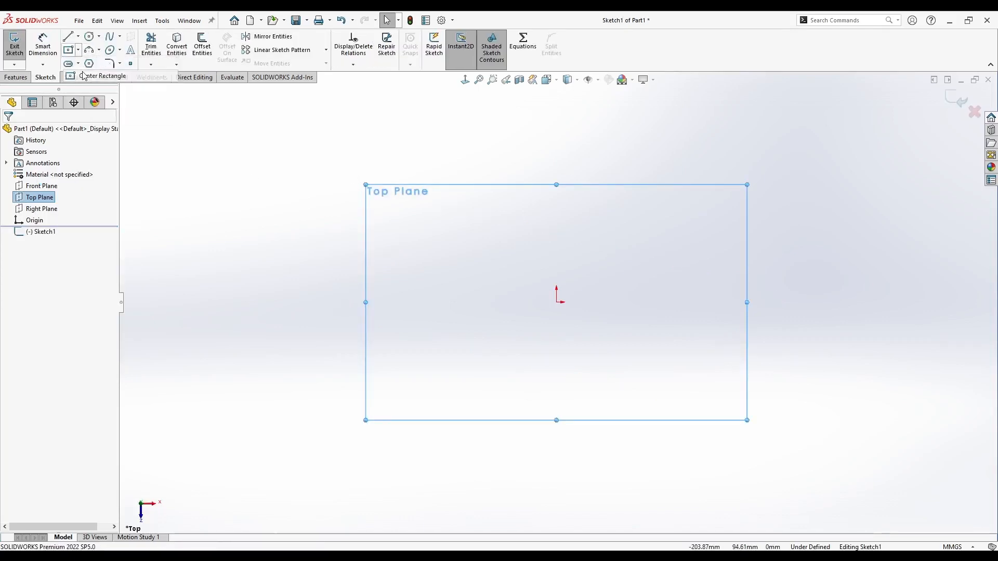
{"action": "left_click", "coordinate": [556, 302]}
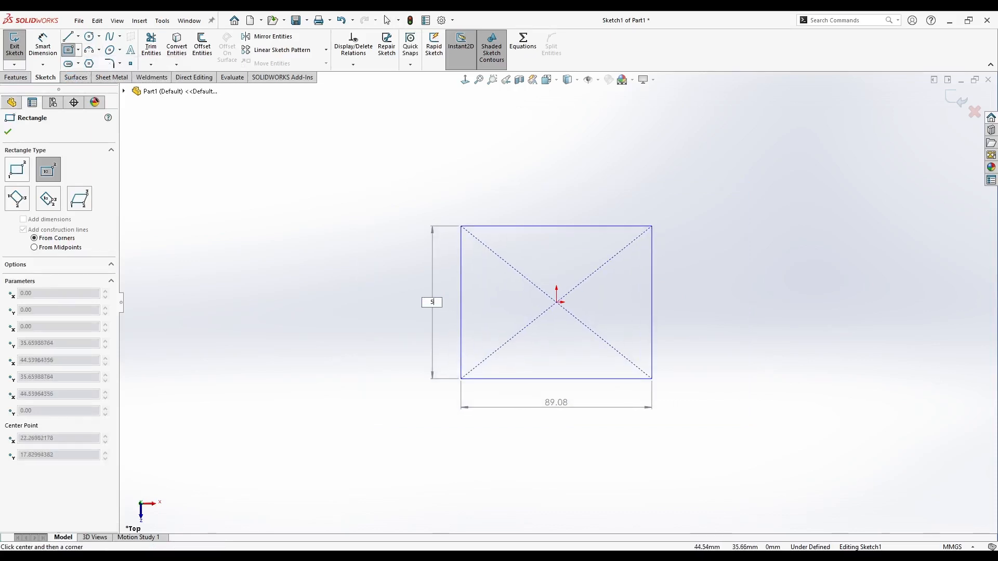
{"action": "key", "text": "Return"}
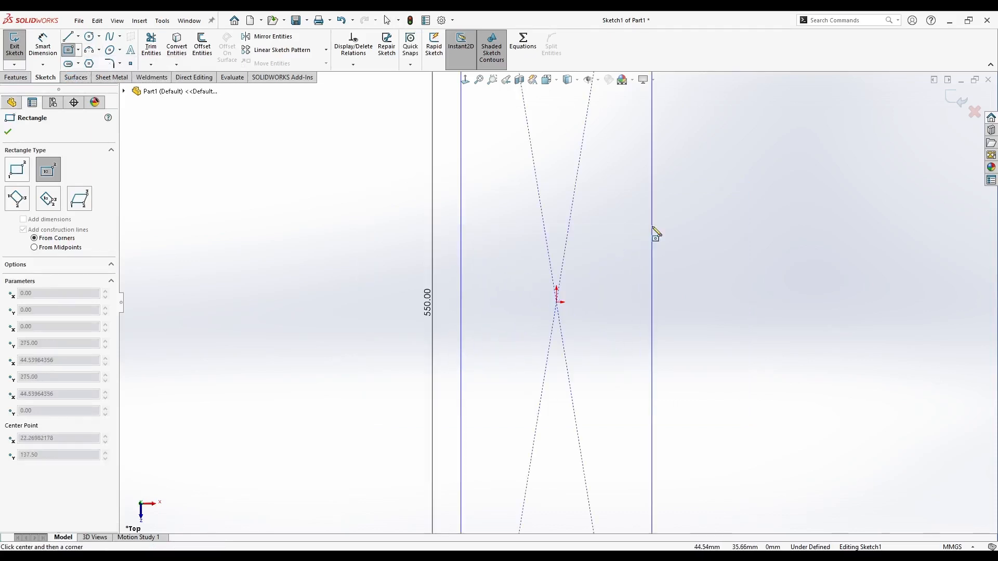
{"action": "key", "text": "Return"}
{"action": "key", "text": "Escape"}
{"action": "key", "text": "f"}
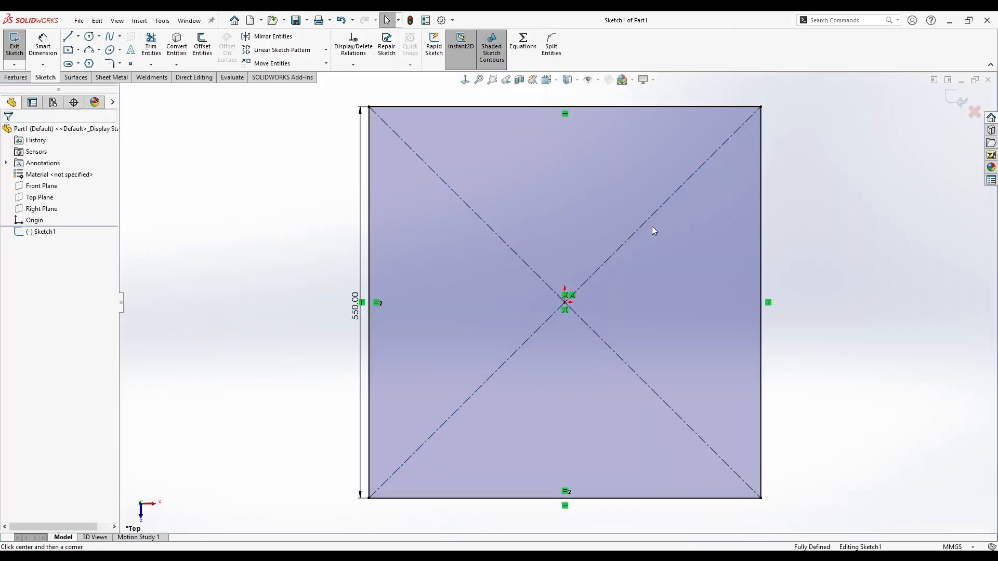
Move the 550 mm dimension farther away from the square and hide the sketch relation symbols.
{"action": "left_click_drag", "start_coordinate": [353, 311], "coordinate": [291, 307]}
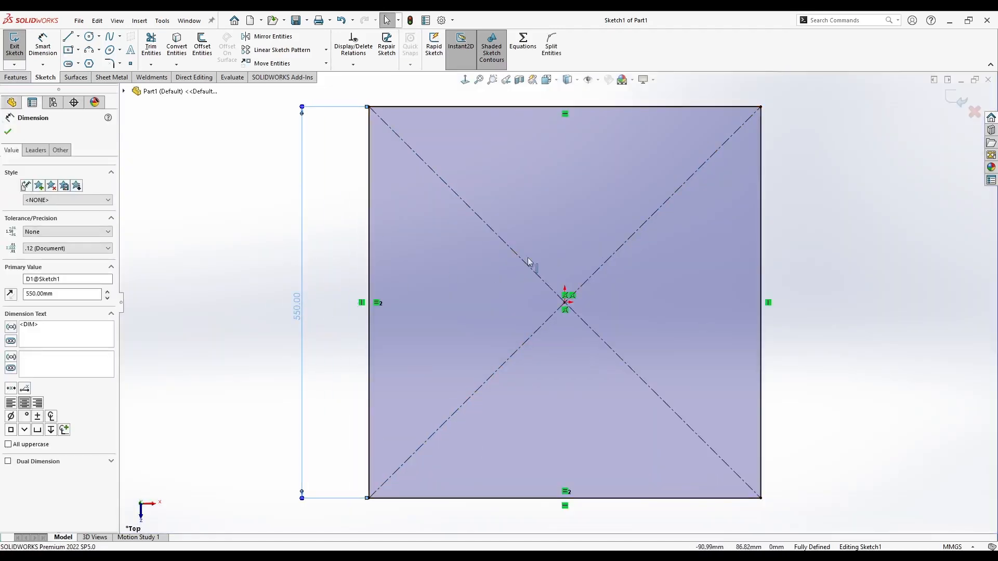
{"action": "left_click", "coordinate": [208, 297]}
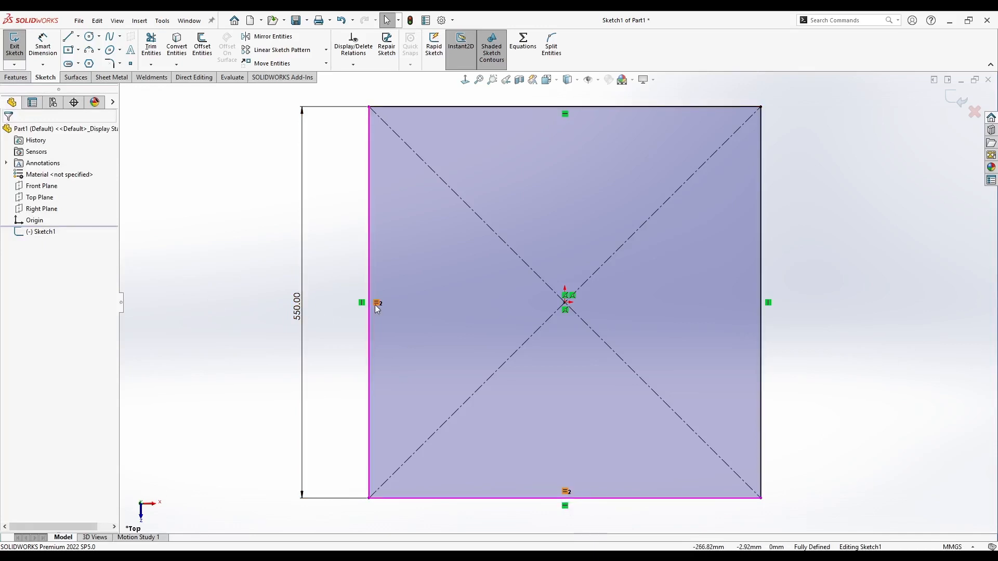
{"action": "left_click", "coordinate": [608, 81]}
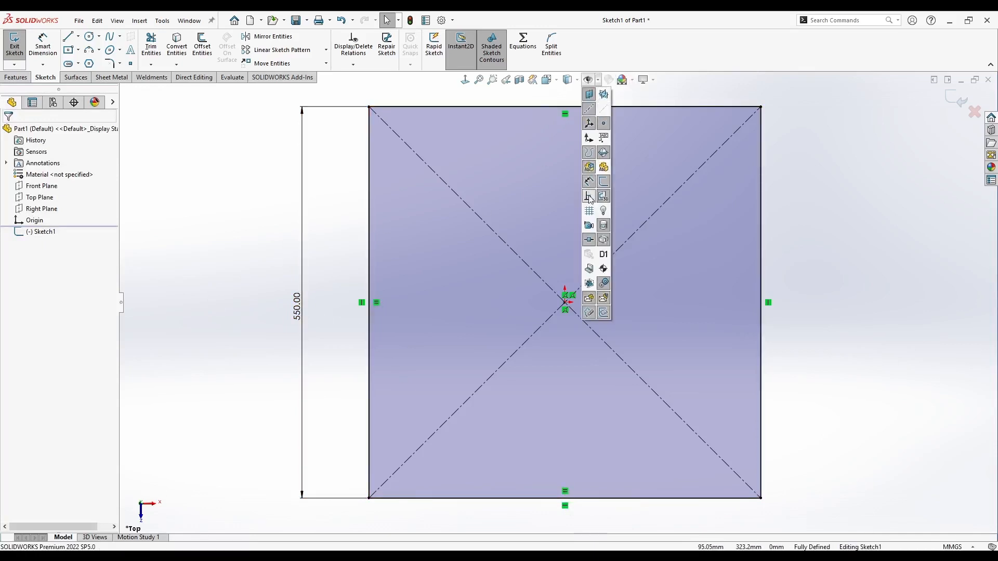
{"action": "left_click", "coordinate": [589, 196]}
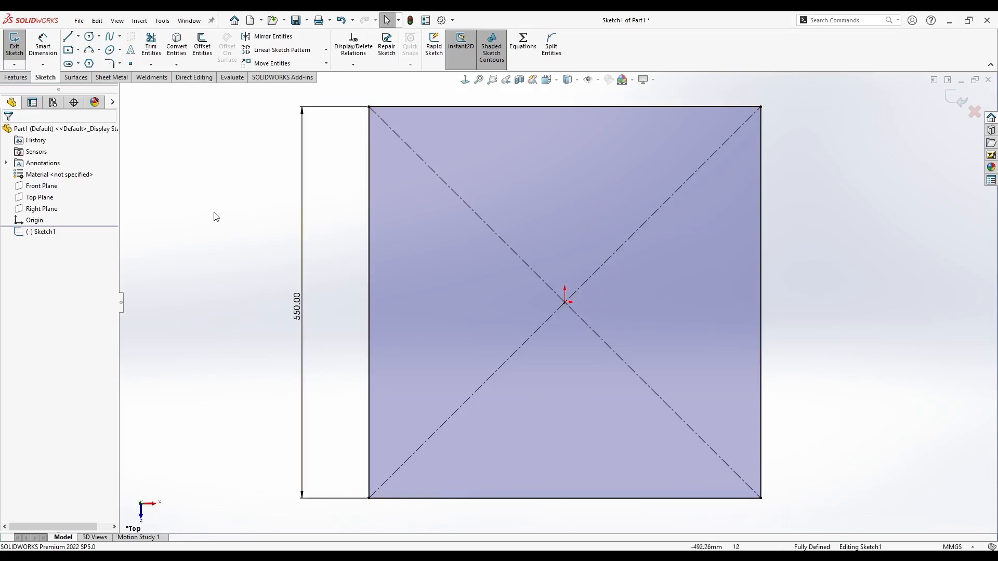
Sketch a 150 mm diameter circle centred on the midpoint of the square's top edge.
{"action": "left_click", "coordinate": [89, 36]}
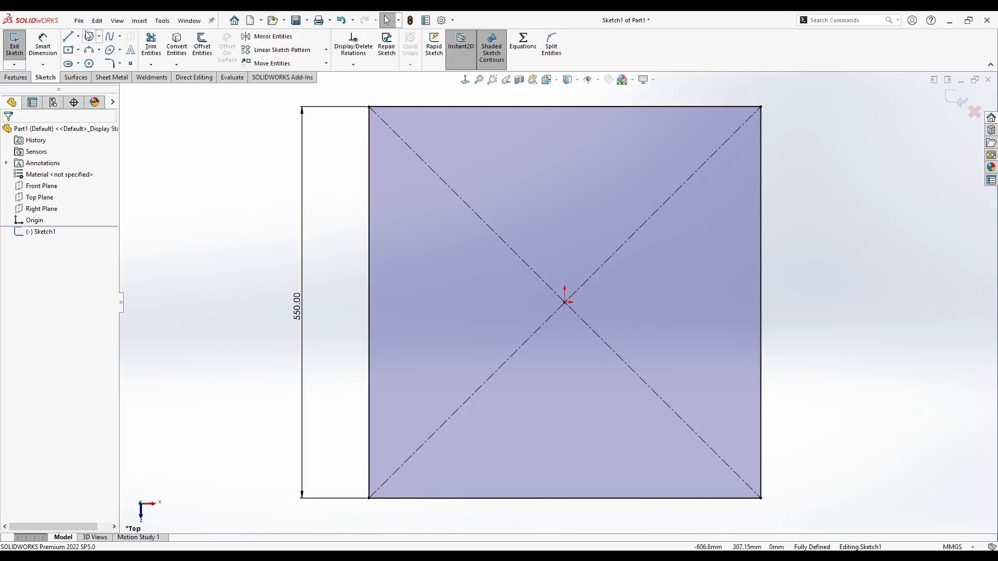
{"action": "left_click", "coordinate": [565, 106]}
{"action": "type", "text": "150"}
{"action": "key", "text": "Return"}
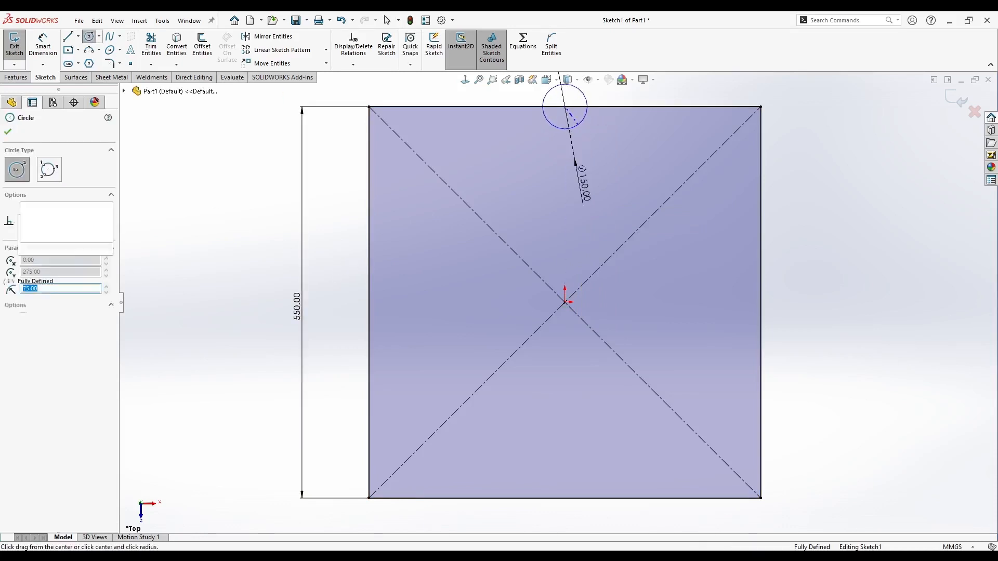
{"action": "key", "text": "Escape"}
{"action": "scroll", "coordinate": [575, 136], "scroll_direction": "up", "scroll_amount": 2}
{"action": "scroll", "coordinate": [574, 172], "scroll_direction": "down", "scroll_amount": 1}
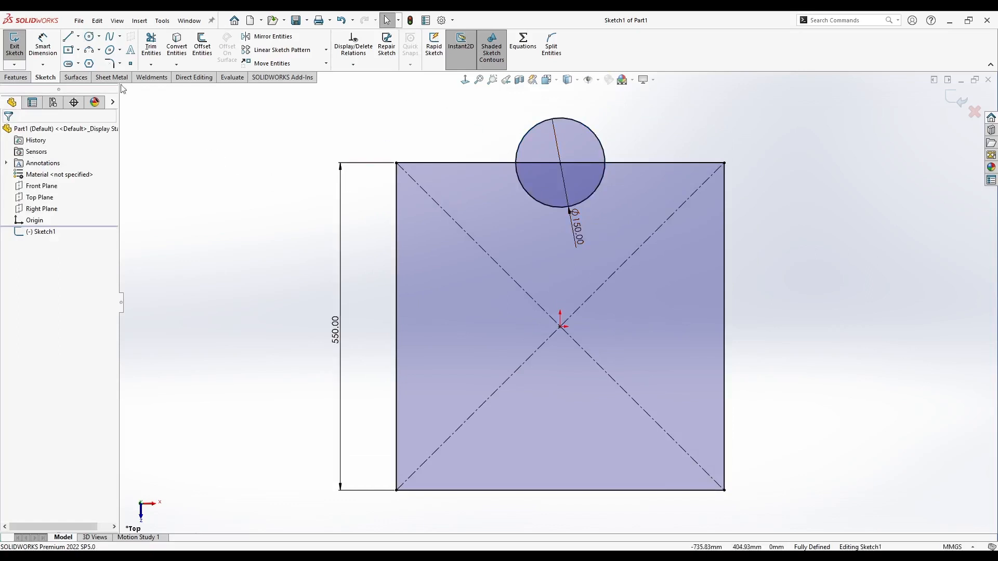
Trim the circle's upper half and the top edge inside it, keeping the trimmed entities as construction geometry.
{"action": "left_click", "coordinate": [151, 46]}
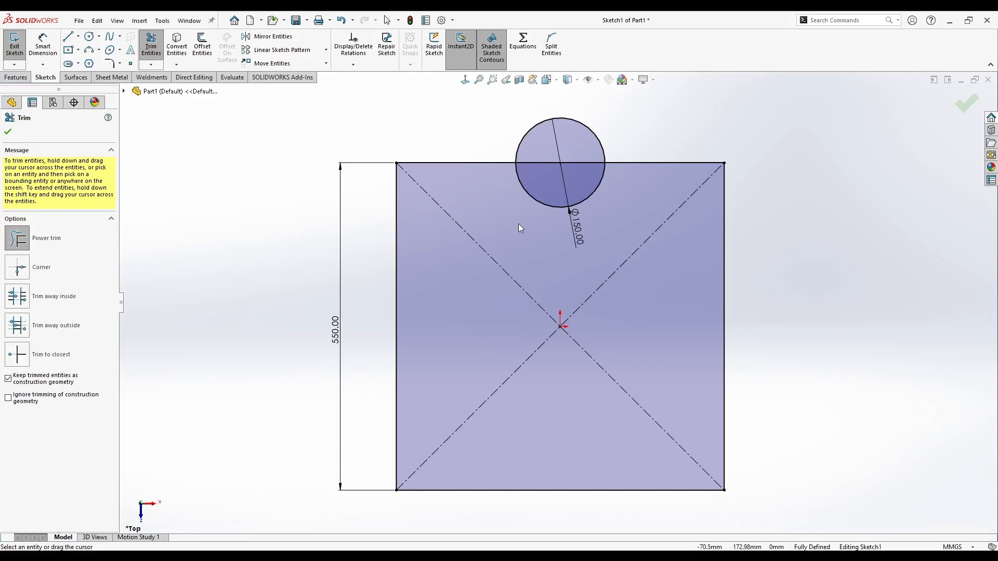
{"action": "mouse_move", "coordinate": [502, 122]}
{"action": "left_mouse_down"}
{"action": "mouse_move", "coordinate": [538, 139]}
{"action": "mouse_move", "coordinate": [548, 192]}
{"action": "left_mouse_up"}
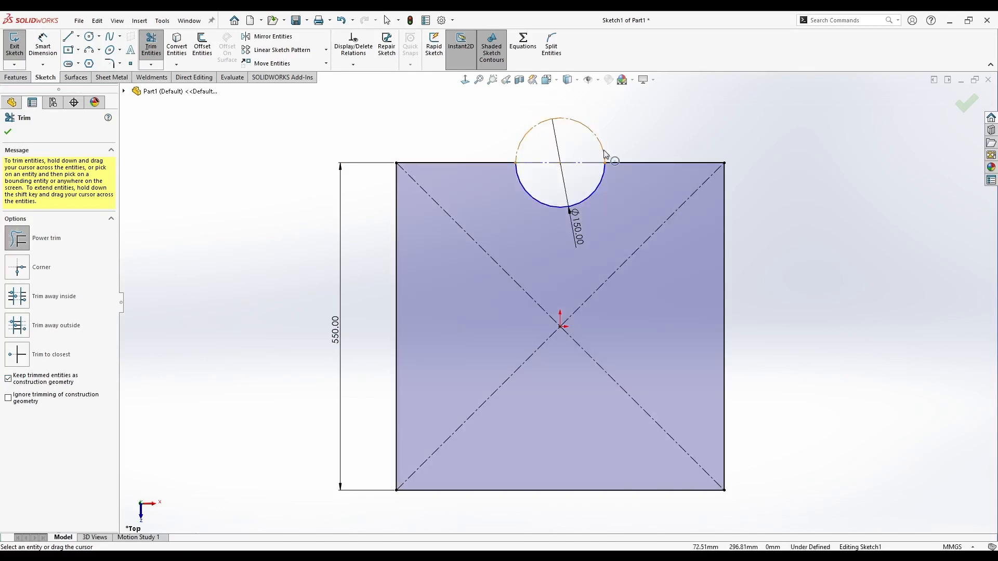
{"action": "key", "text": "Escape"}
Make the two top edge segments on either side of the semicircular cut-out equal in length.
{"action": "left_click", "coordinate": [503, 163]}
{"action": "left_click", "coordinate": [630, 163], "text": "ctrl"}
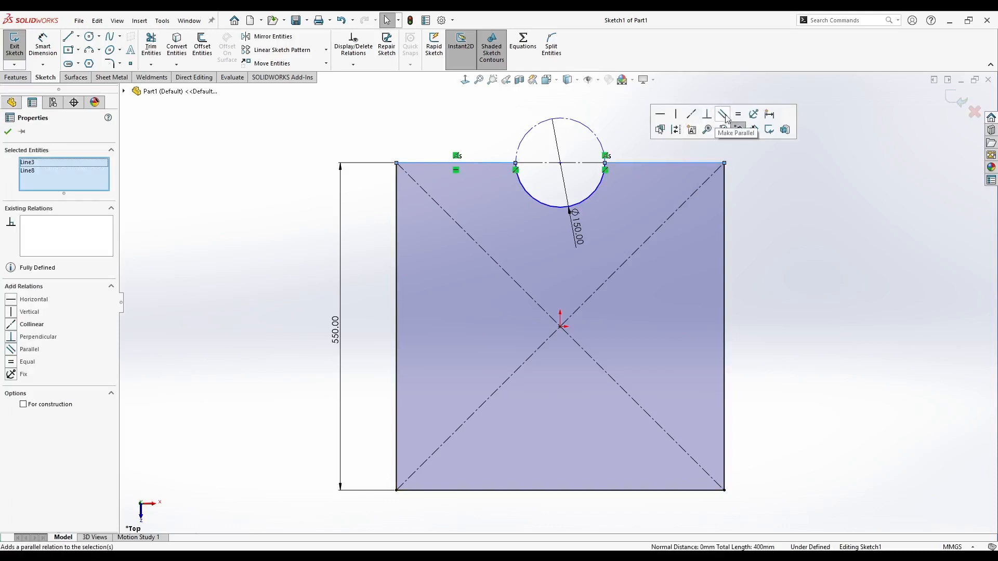
{"action": "left_click", "coordinate": [738, 115]}
{"action": "left_click", "coordinate": [350, 127]}
Inspect the cut-out's end point and arcs, and drag the arc's centre point to test how the sketch is constrained.
{"action": "left_click", "coordinate": [515, 163]}
{"action": "left_click", "coordinate": [461, 136]}
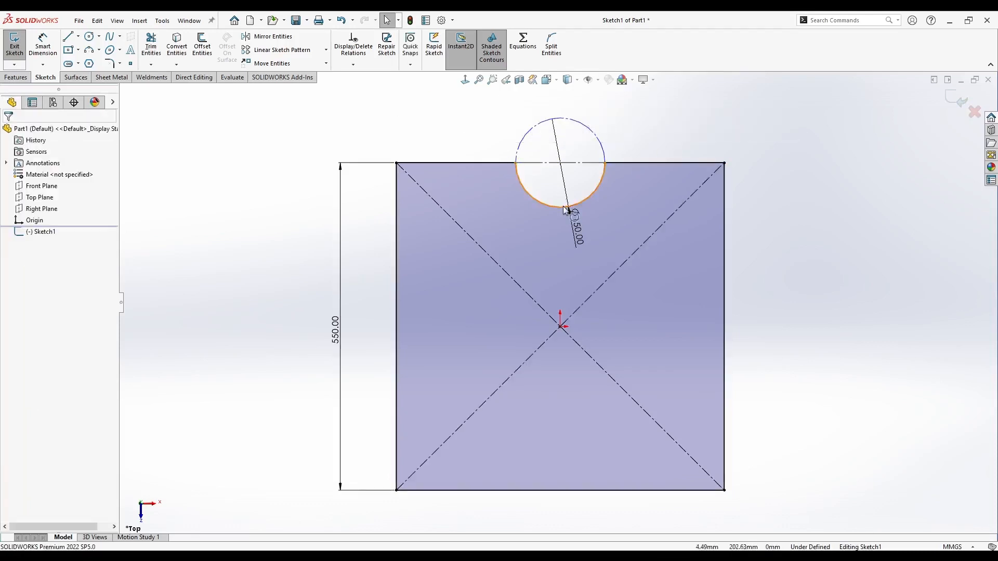
{"action": "left_click", "coordinate": [566, 207]}
{"action": "left_click", "coordinate": [414, 113]}
{"action": "left_click", "coordinate": [591, 131]}
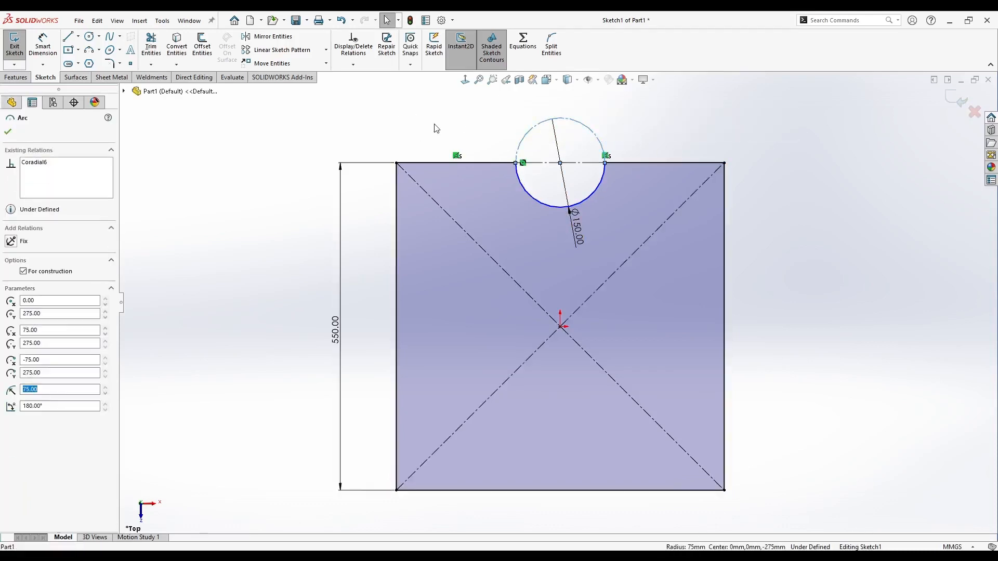
{"action": "left_click", "coordinate": [435, 130]}
{"action": "left_click_drag", "start_coordinate": [560, 162], "coordinate": [598, 165]}
{"action": "left_click", "coordinate": [379, 126]}
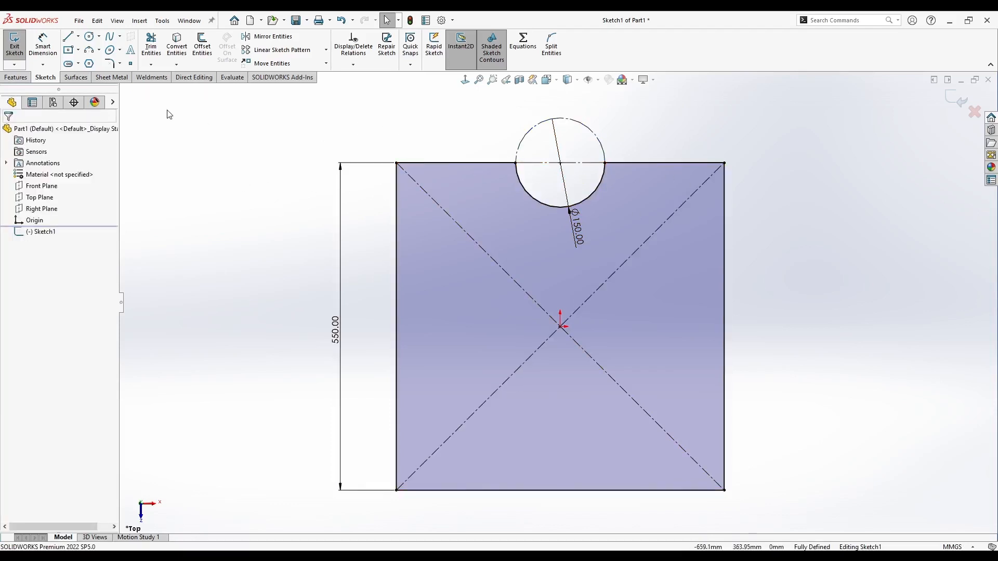
Apply 50 mm sketch fillets to the square's upper-left corner and the left junction of the top edge and arc.
{"action": "left_click", "coordinate": [112, 64]}
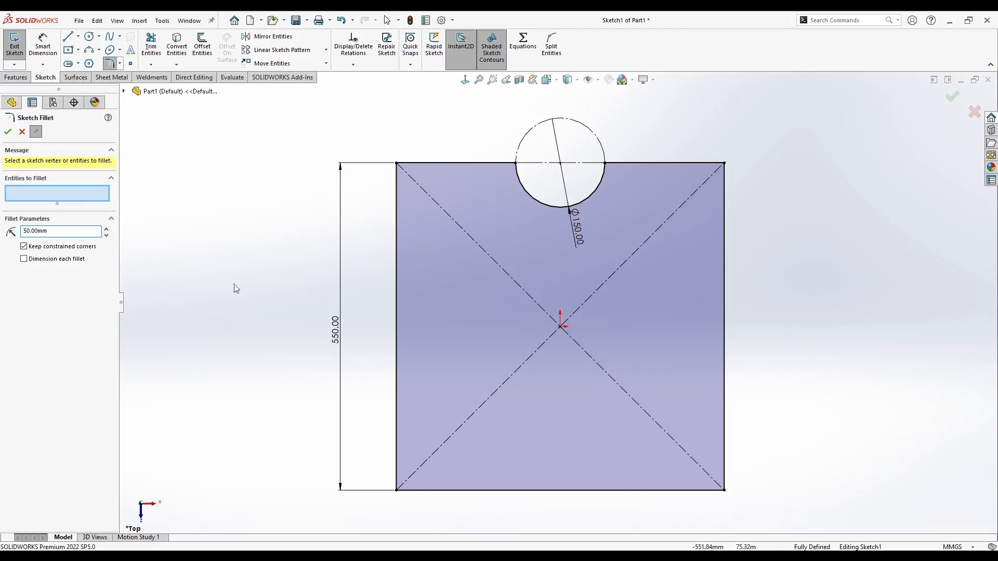
{"action": "left_click", "coordinate": [398, 164]}
{"action": "key", "text": "Return"}
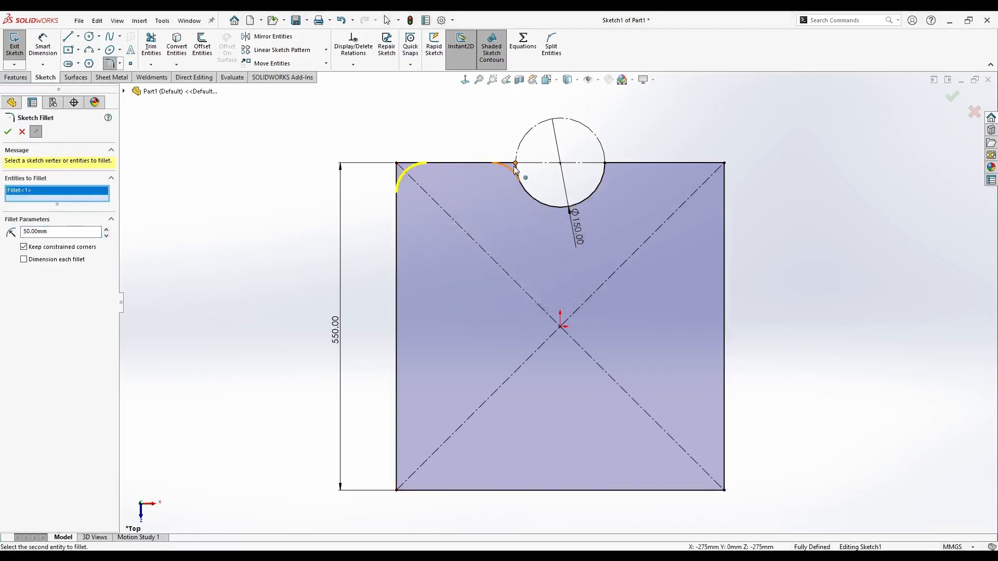
{"action": "left_click", "coordinate": [516, 164]}
{"action": "key", "text": "Return"}
Try to fillet the arc's right junction with the top edge, and add a 50 mm fillet to the lower-left corner.
{"action": "left_click", "coordinate": [605, 166]}
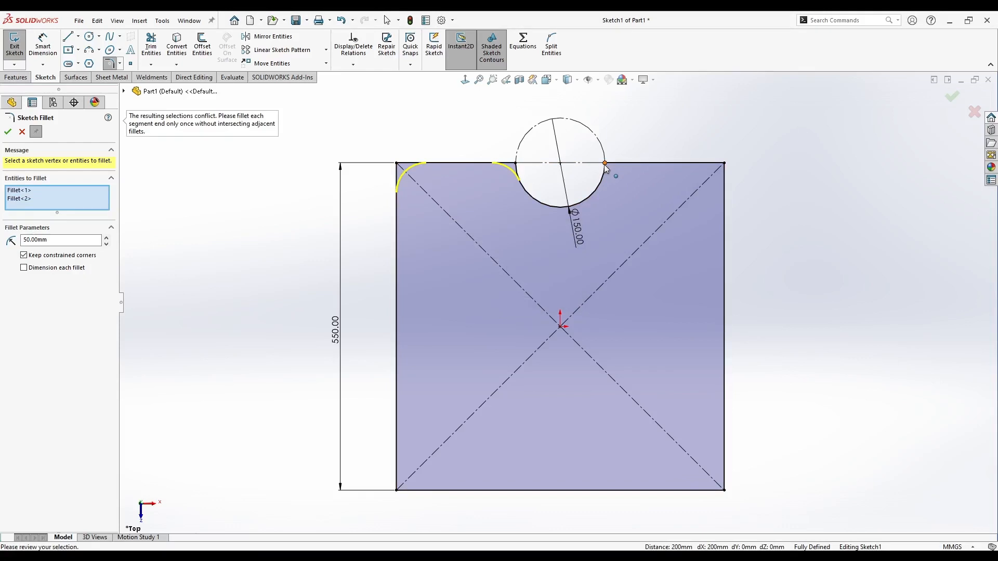
{"action": "left_click", "coordinate": [611, 165]}
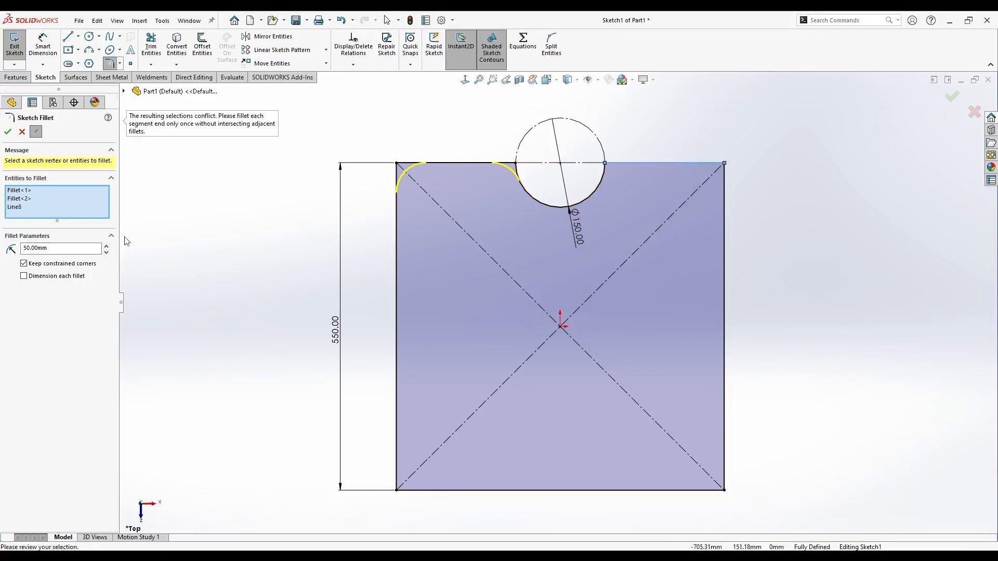
{"action": "left_click", "coordinate": [397, 491]}
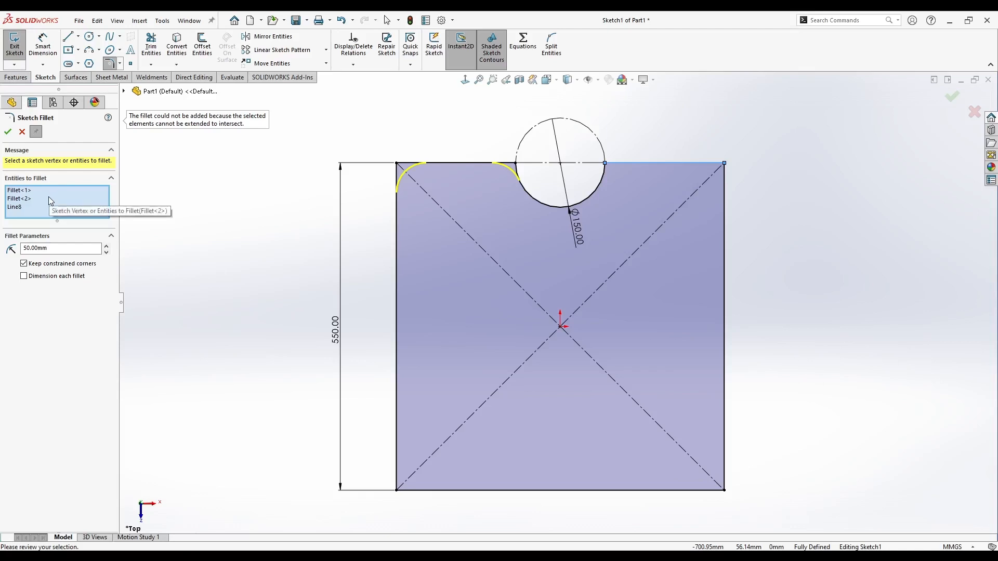
{"action": "left_click", "coordinate": [242, 306]}
{"action": "left_click", "coordinate": [396, 492]}
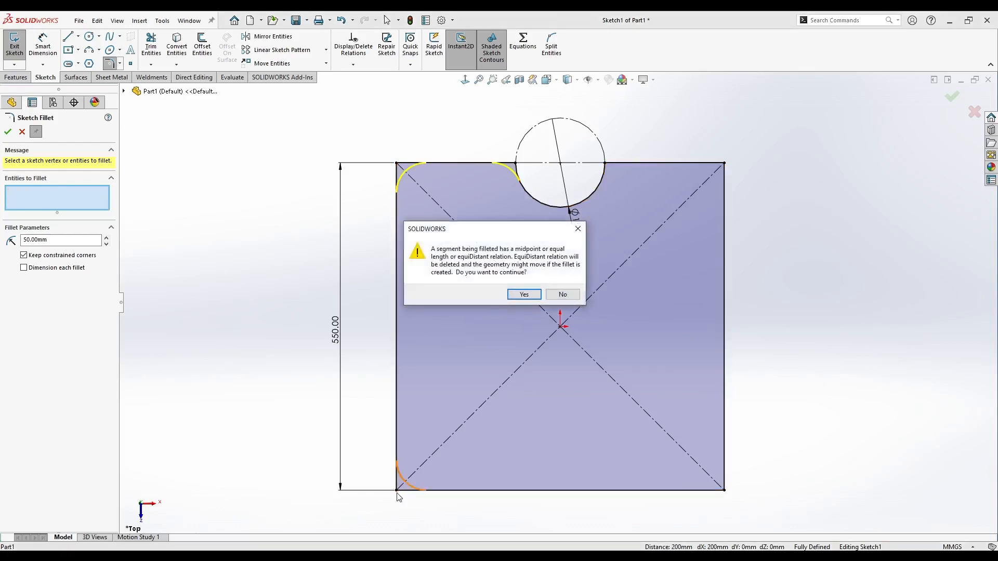
{"action": "key", "text": "Return"}
Try adding 50 mm fillets to both right corners and between the arc and the right top edge segment.
{"action": "left_click", "coordinate": [724, 489]}
{"action": "key", "text": "Return"}
{"action": "left_click", "coordinate": [726, 165]}
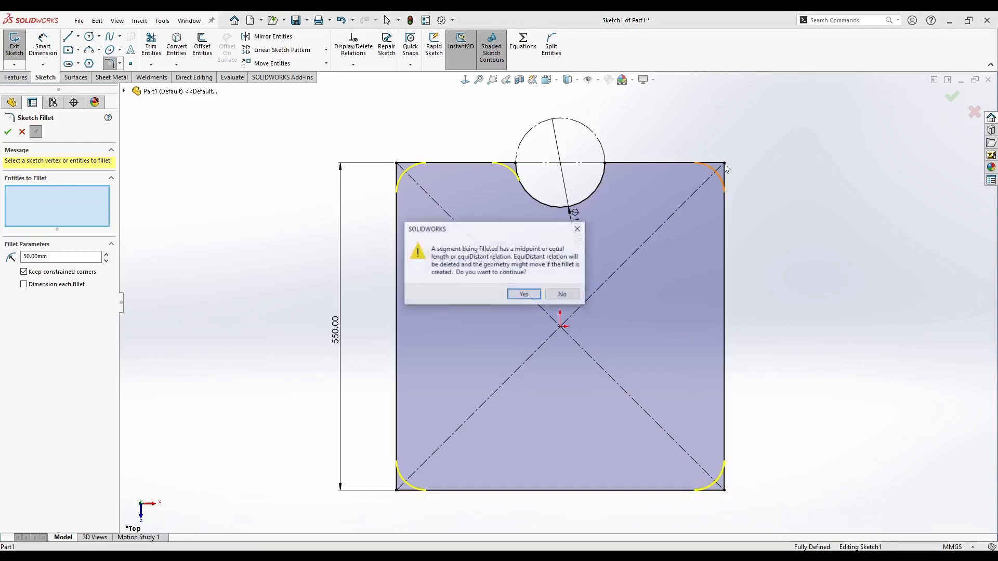
{"action": "key", "text": "Return"}
{"action": "left_click", "coordinate": [603, 180]}
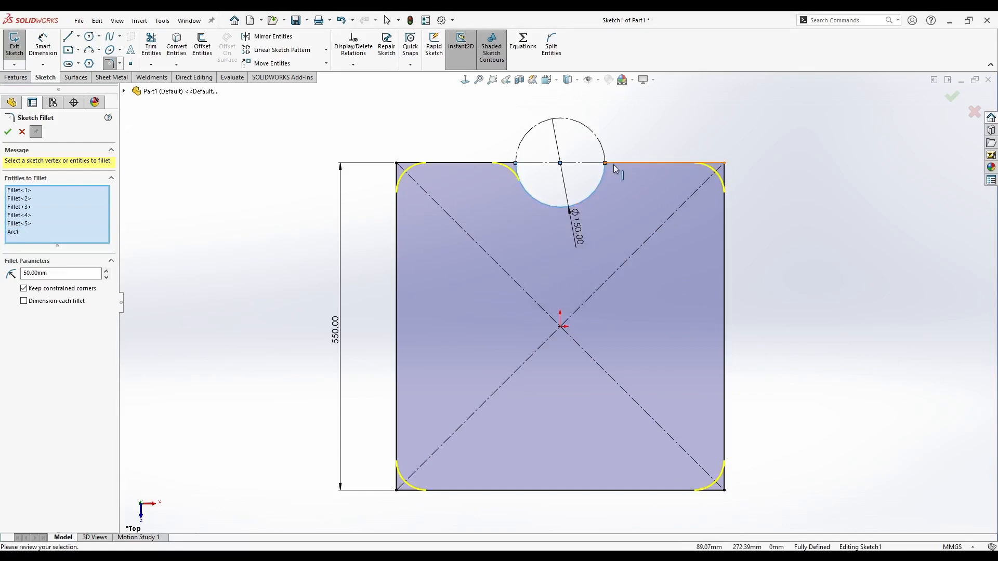
{"action": "left_click", "coordinate": [613, 165]}
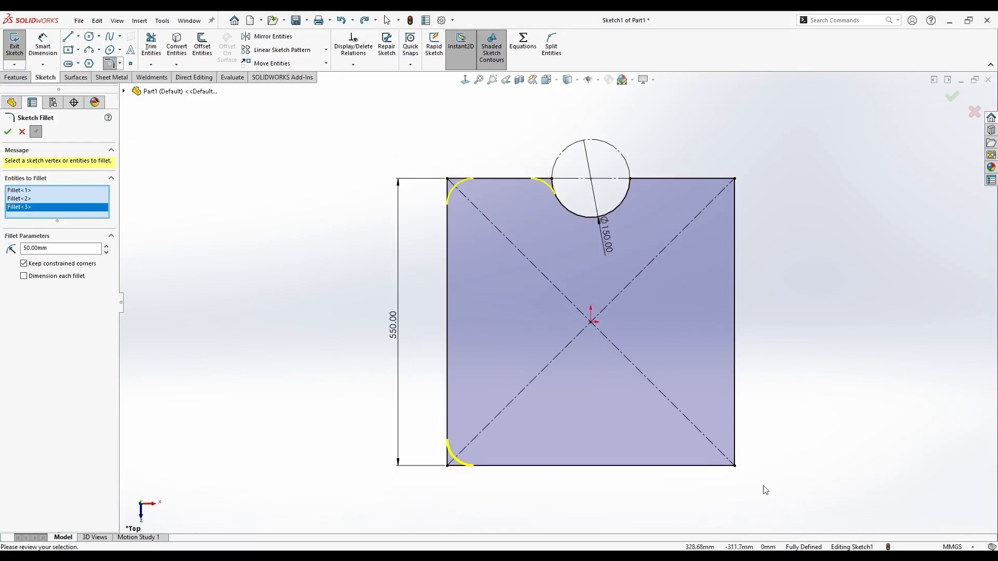
Apply the pending 50 mm sketch fillets together with new ones on the square's lower-right and upper-right corners.
{"action": "left_click", "coordinate": [735, 466]}
{"action": "key", "text": "Return"}
{"action": "left_click", "coordinate": [734, 177]}
{"action": "key", "text": "Return"}
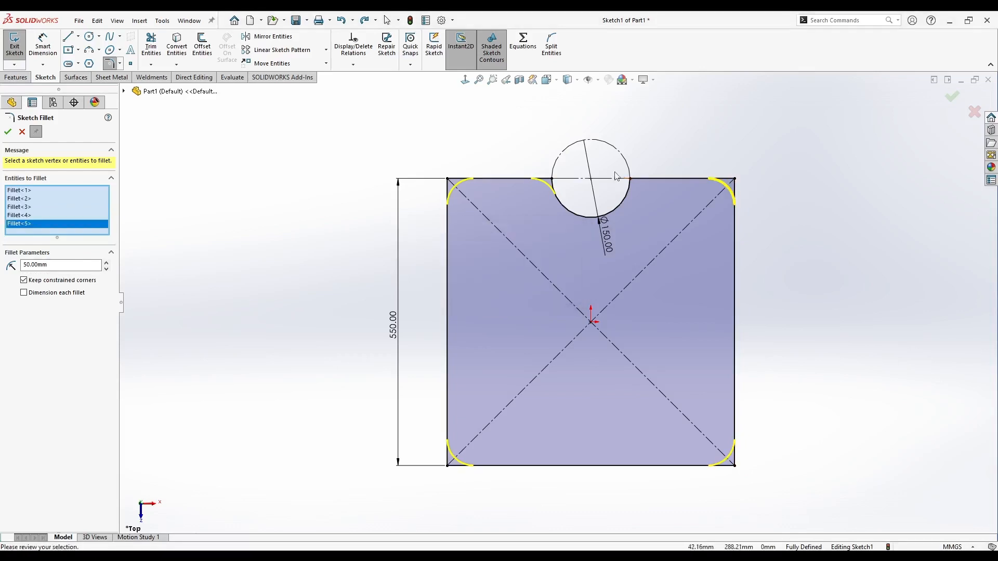
{"action": "left_click", "coordinate": [632, 178]}
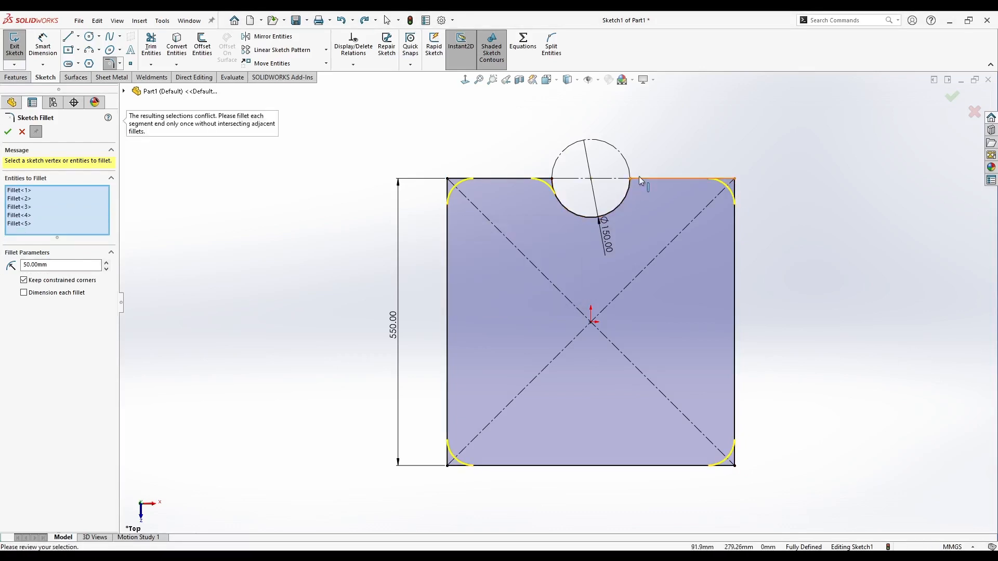
{"action": "left_click", "coordinate": [8, 132]}
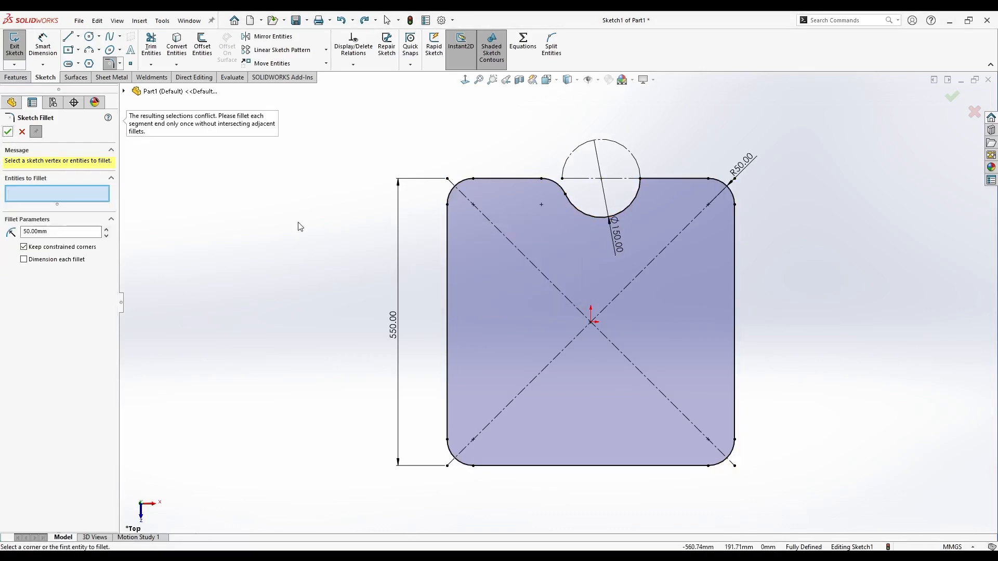
Add a 50 mm sketch fillet at the arc's right junction with the top edge, accepting removal of the equal-length relation.
{"action": "left_click", "coordinate": [643, 182]}
{"action": "left_click", "coordinate": [524, 295]}
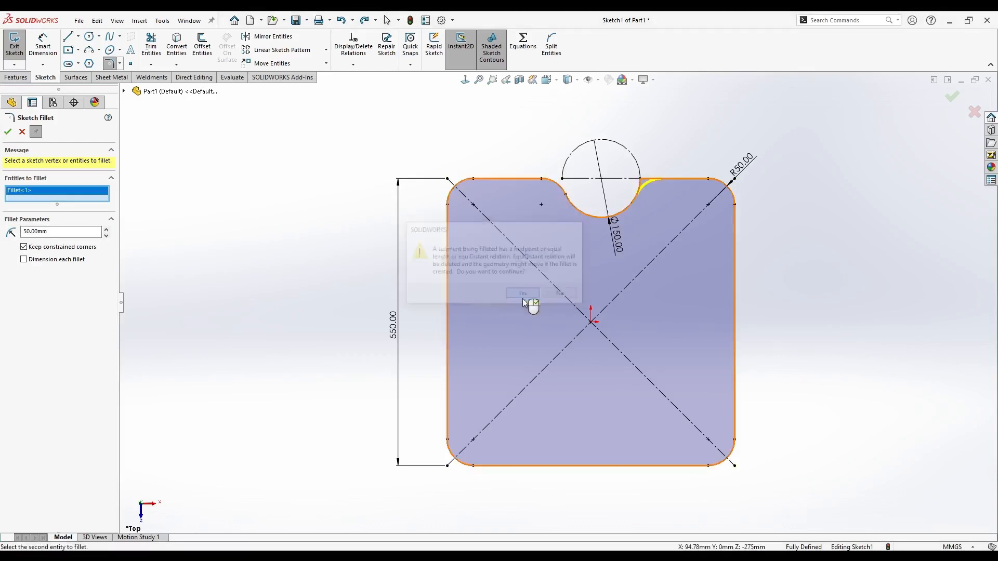
{"action": "left_click", "coordinate": [8, 132]}
{"action": "left_click", "coordinate": [8, 132]}
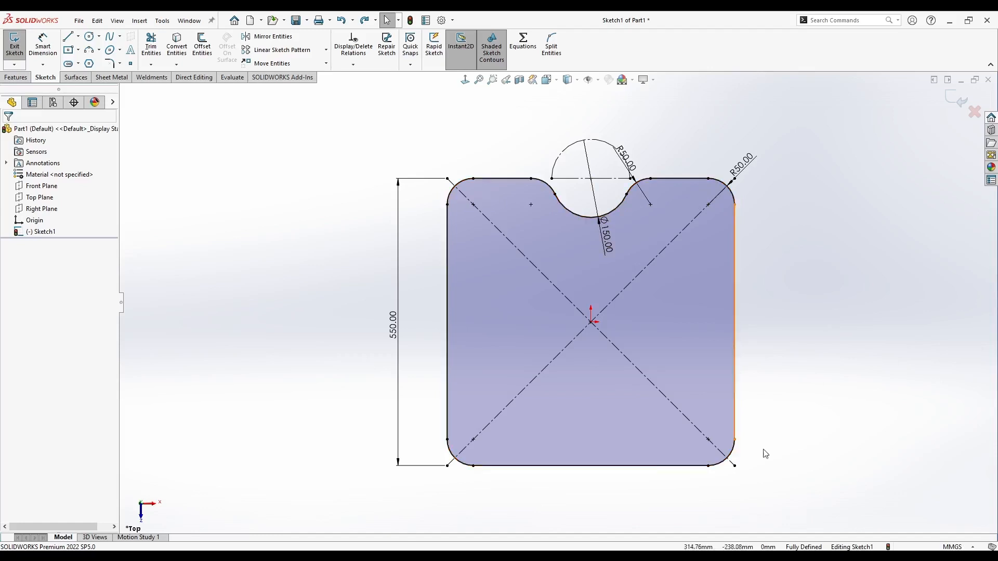
Extrude the filleted profile as a 7 mm thick plate.
{"action": "key", "text": "ctrl+7"}
{"action": "left_click", "coordinate": [15, 77]}
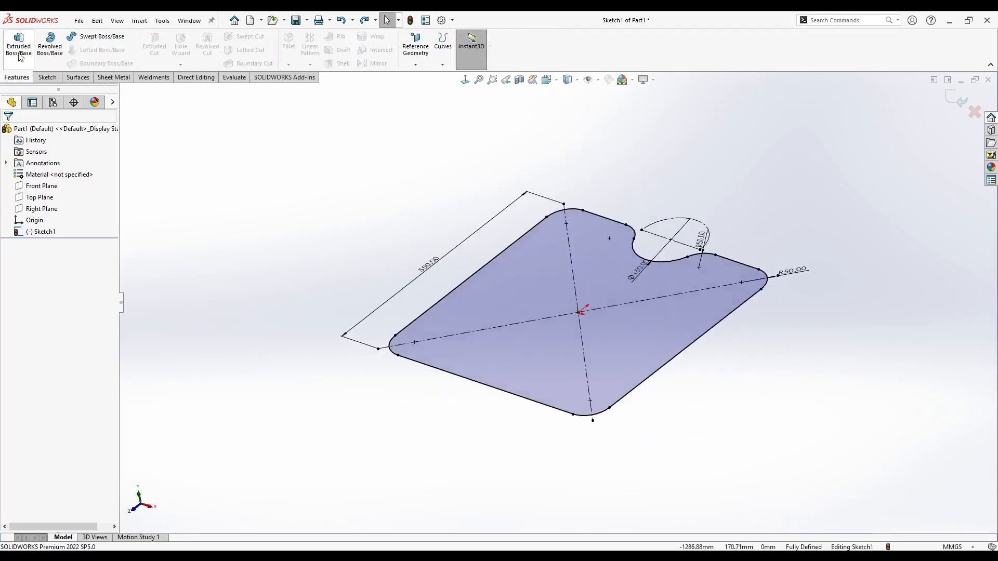
{"action": "left_click", "coordinate": [18, 45]}
{"action": "type", "text": "7"}
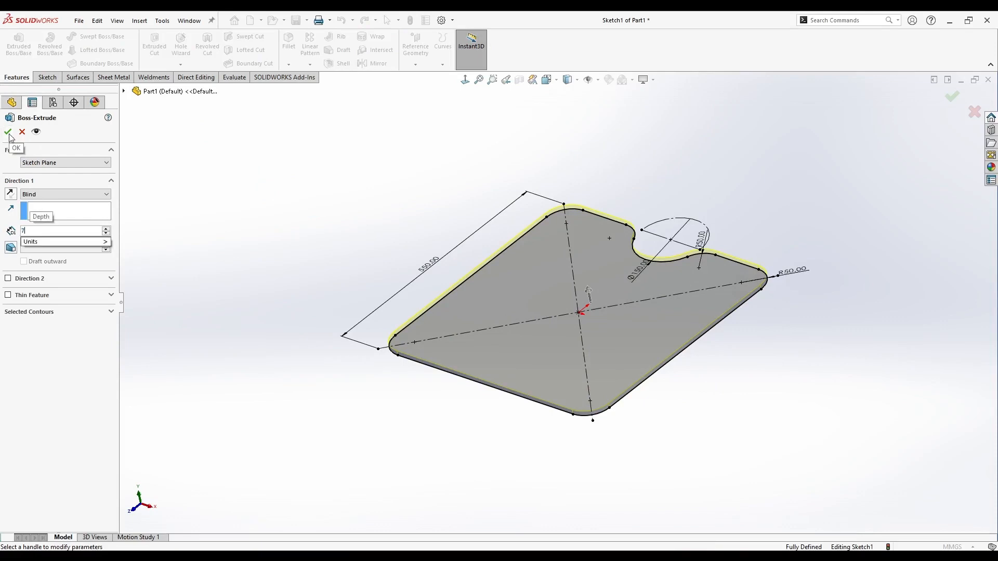
{"action": "key", "text": "Return"}
{"action": "left_click", "coordinate": [8, 132]}
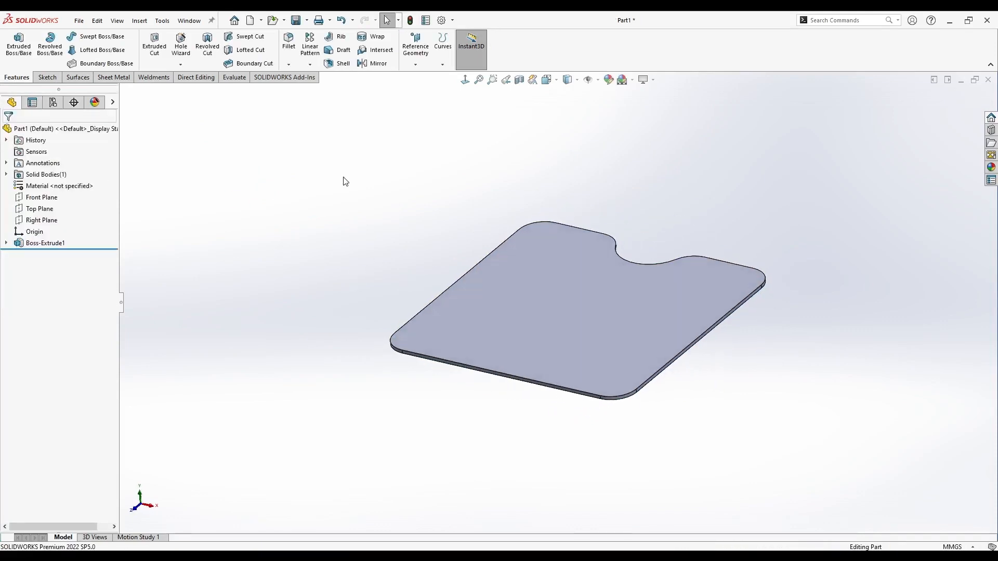
Sketch a 570 mm square centred on the origin on the plate's upper face.
{"action": "middle_click_drag", "start_coordinate": [556, 282], "coordinate": [553, 273]}
{"action": "right_click", "coordinate": [553, 273]}
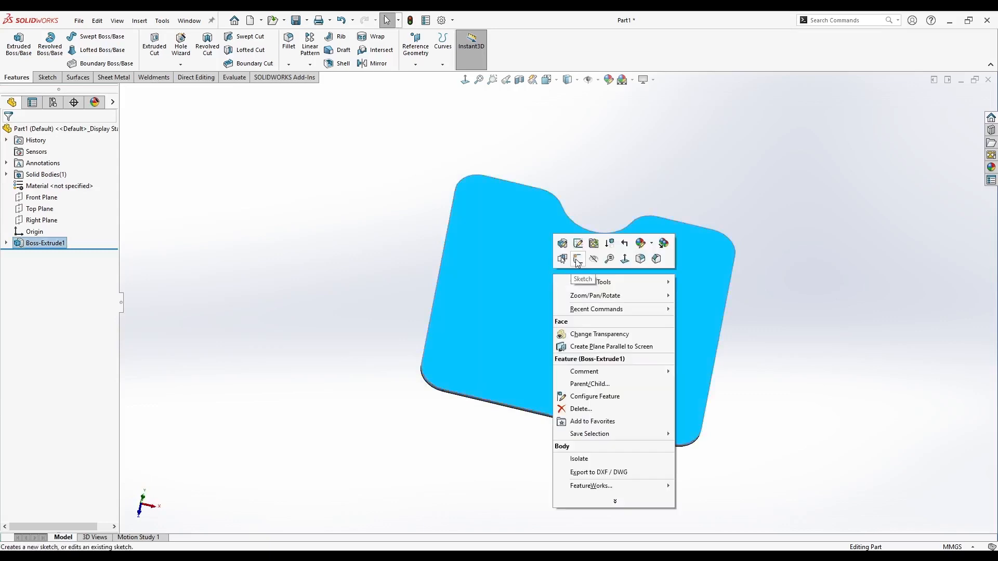
{"action": "left_click", "coordinate": [578, 260]}
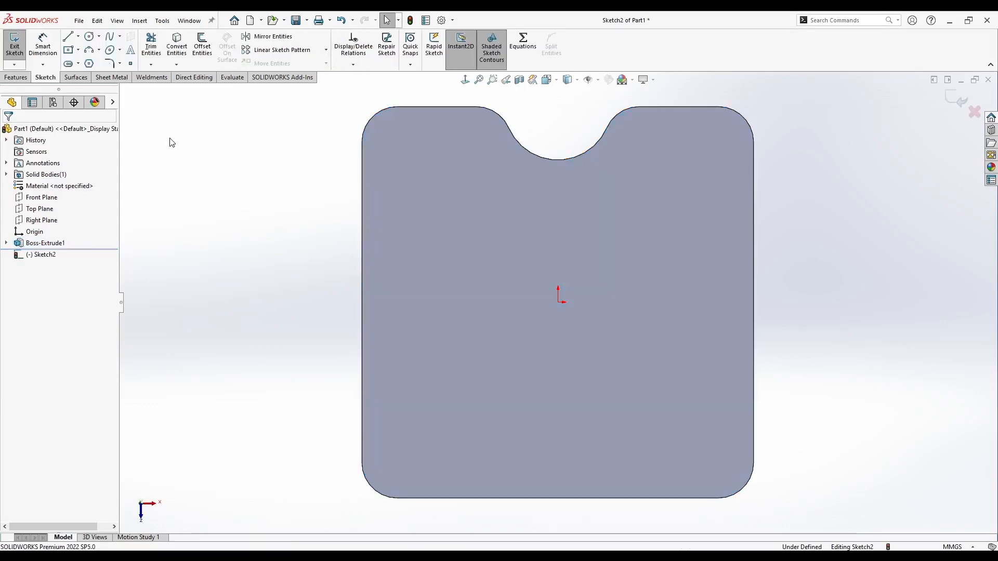
{"action": "left_click", "coordinate": [68, 50]}
{"action": "left_click", "coordinate": [558, 302]}
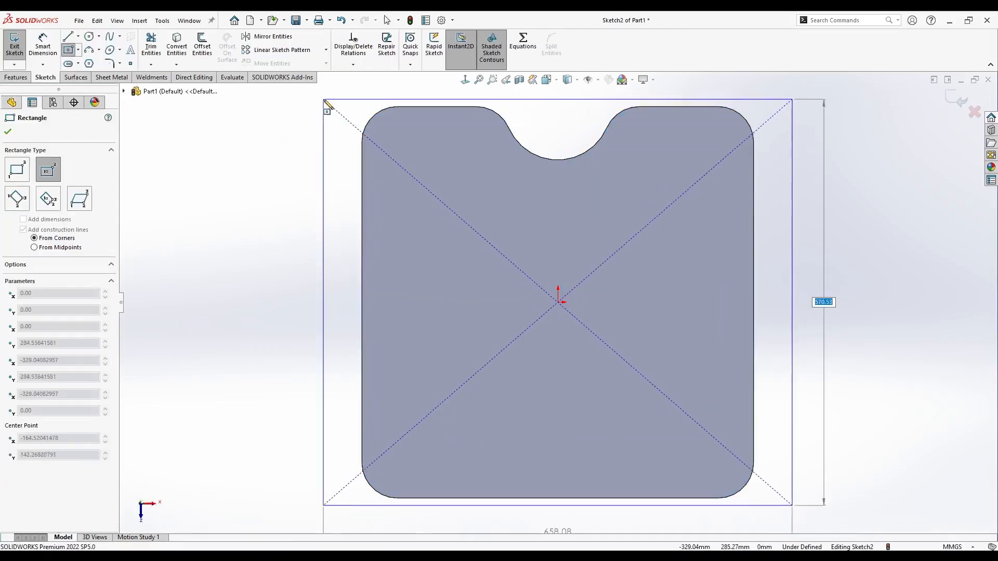
{"action": "left_click", "coordinate": [792, 506]}
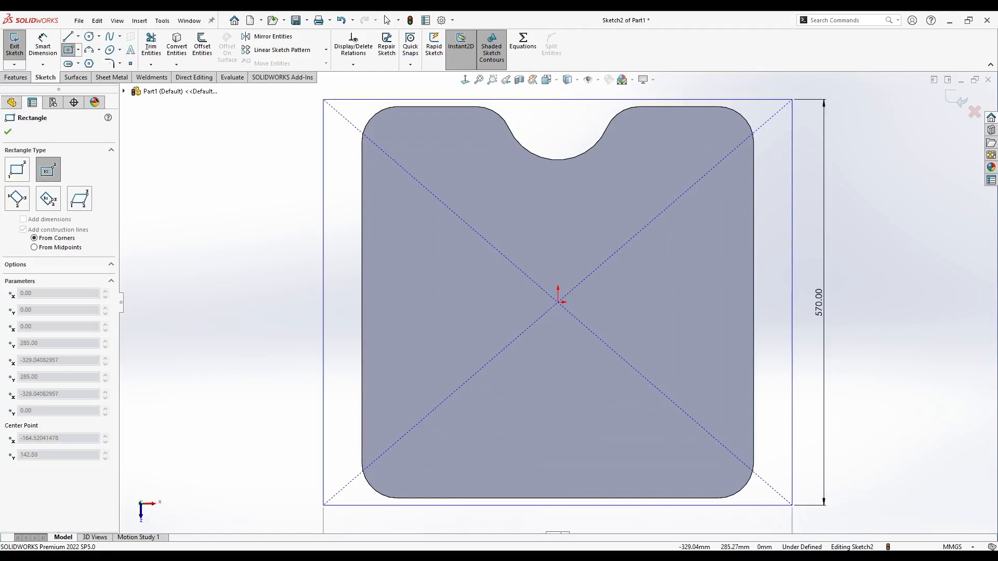
{"action": "key", "text": "Escape"}
Extrude the square 20 mm upward as a slab merged with the plate.
{"action": "mouse_move", "coordinate": [334, 267]}
{"action": "middle_mouse_down"}
{"action": "mouse_move", "coordinate": [471, 219]}
{"action": "mouse_move", "coordinate": [470, 235]}
{"action": "middle_mouse_up"}
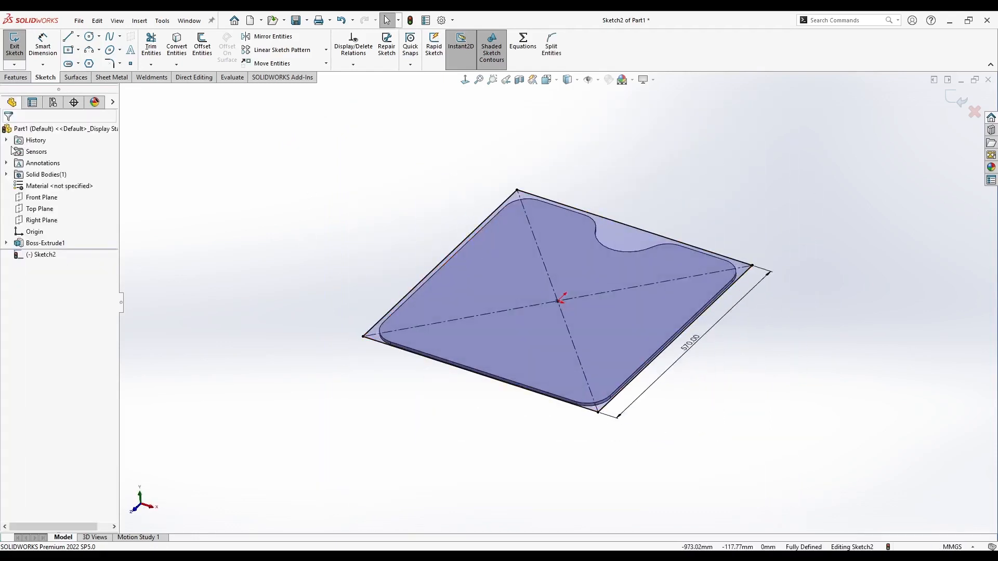
{"action": "left_click", "coordinate": [16, 77]}
{"action": "left_click", "coordinate": [19, 45]}
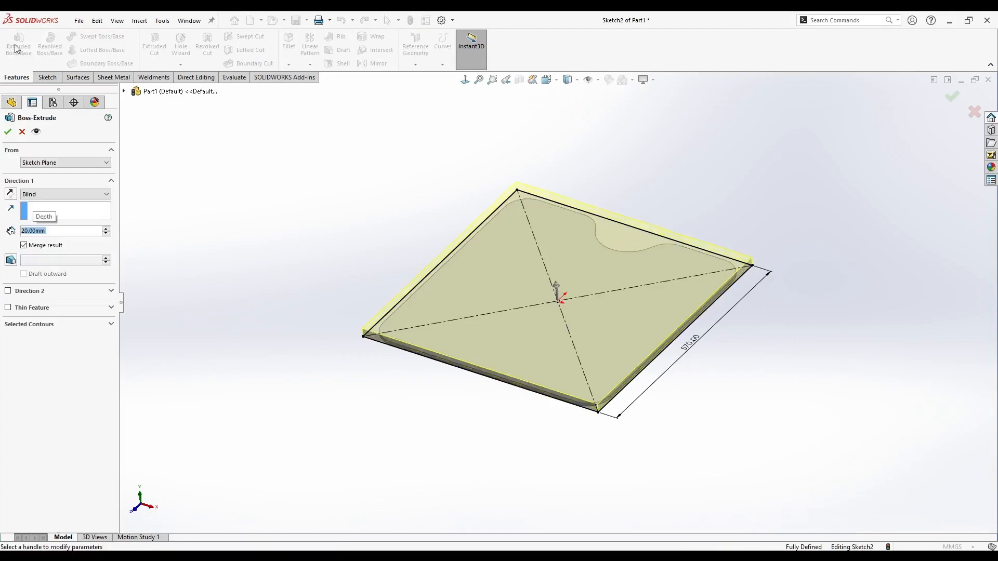
{"action": "left_click", "coordinate": [8, 131]}
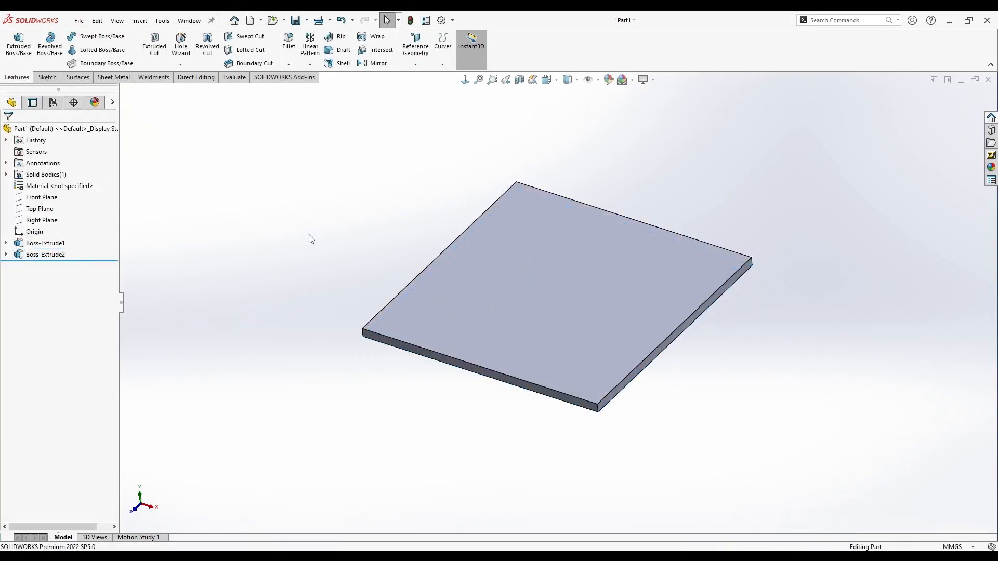
Fillet the edge loop where the notched plate meets the slab's underside with a 5 mm radius.
{"action": "middle_click_drag", "start_coordinate": [401, 318], "coordinate": [545, 260]}
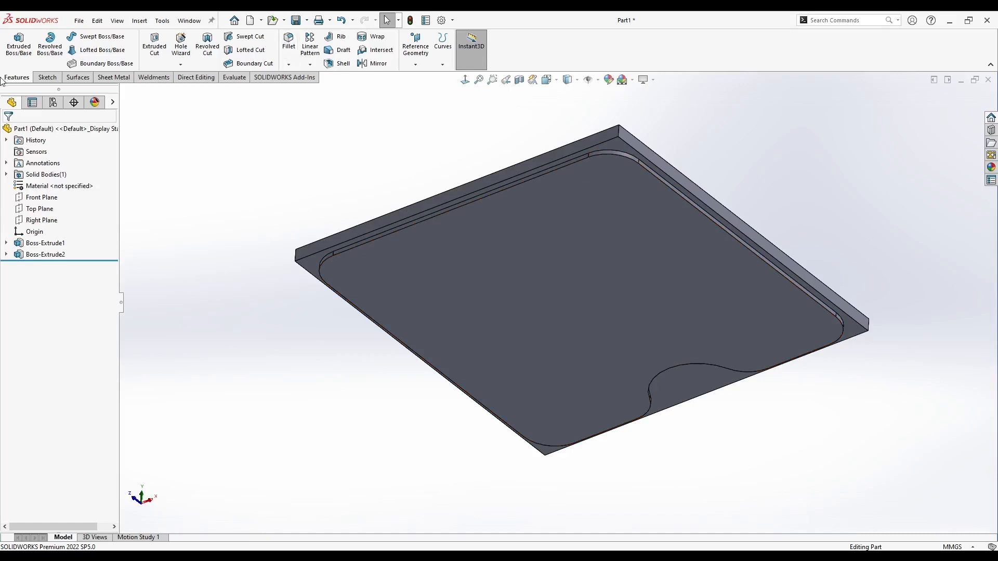
{"action": "left_click", "coordinate": [288, 43]}
{"action": "type", "text": "5"}
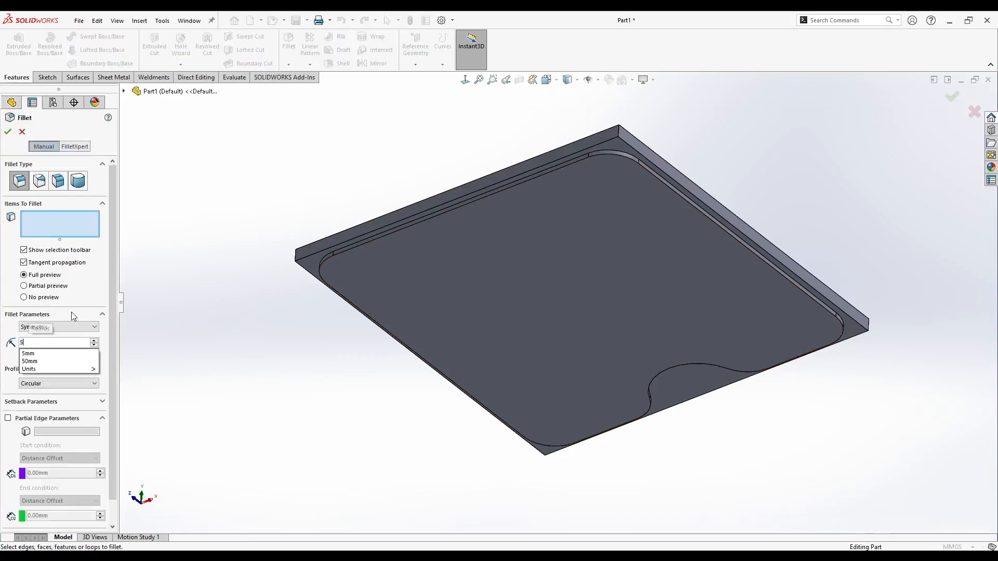
{"action": "key", "text": "Return"}
{"action": "scroll", "coordinate": [620, 139], "scroll_direction": "down", "scroll_amount": 5}
{"action": "left_click", "coordinate": [601, 214]}
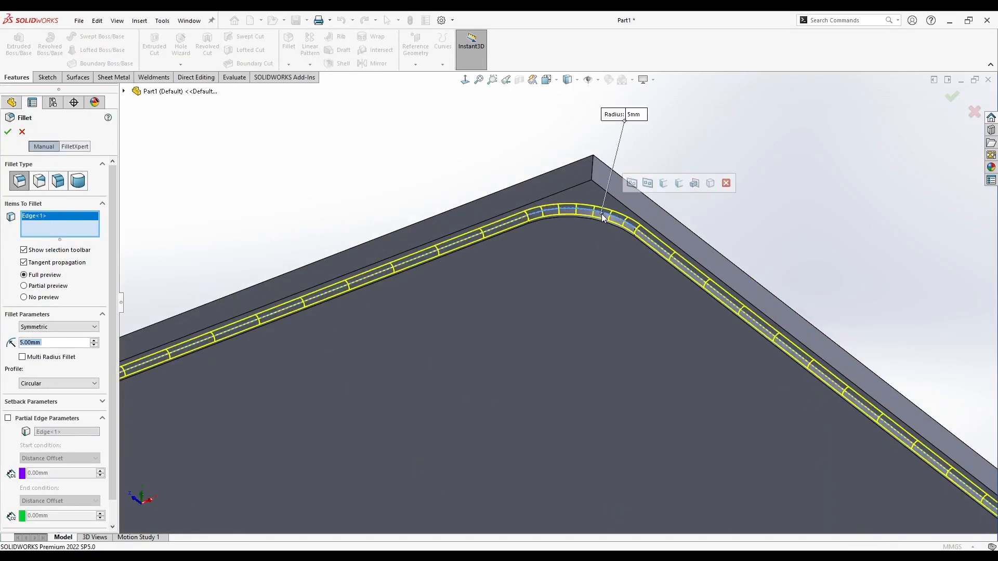
{"action": "left_click", "coordinate": [7, 132]}
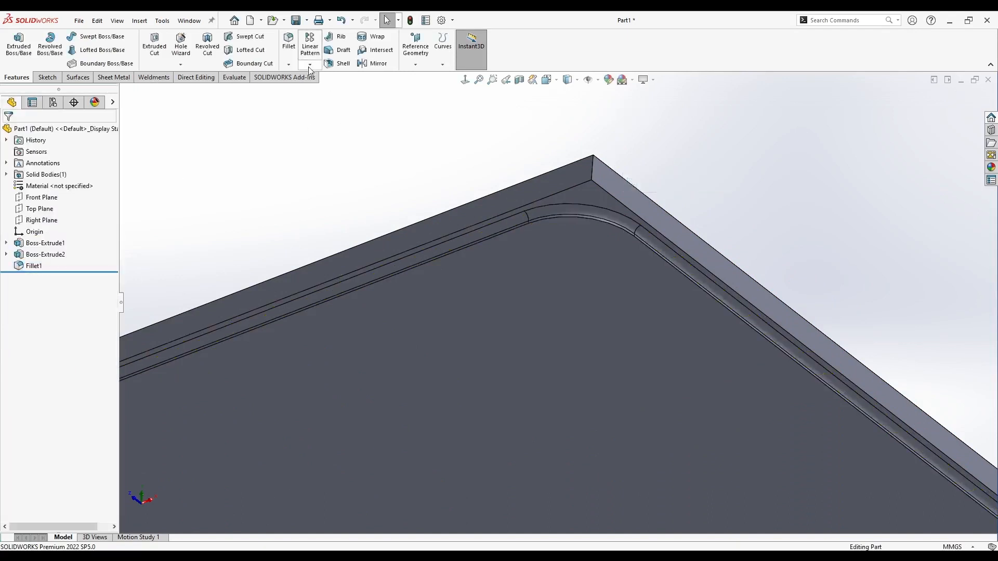
Fillet the outer edge loop of the notched plate's underside with a 5 mm radius.
{"action": "left_click", "coordinate": [289, 44]}
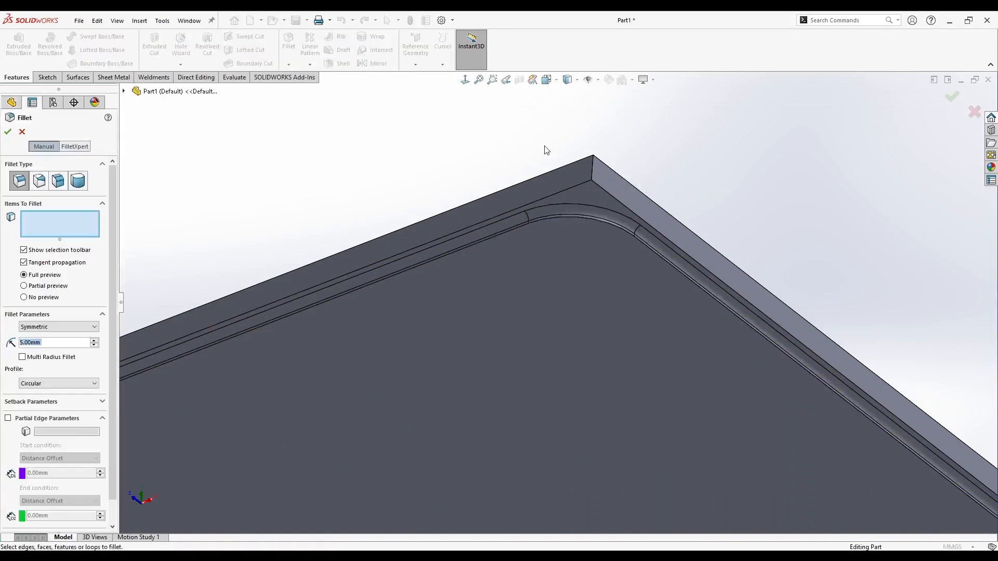
{"action": "left_click", "coordinate": [618, 228]}
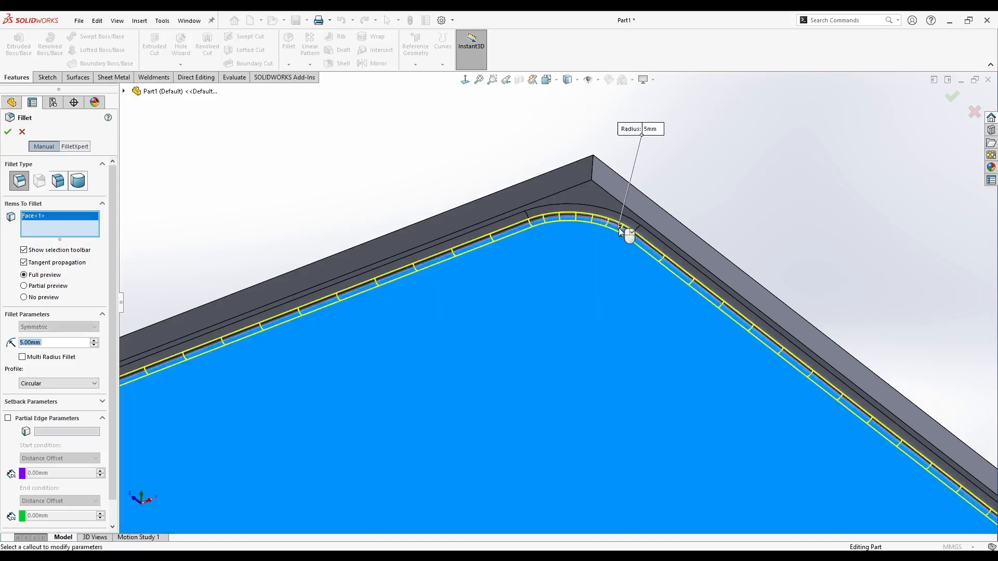
{"action": "left_click", "coordinate": [609, 232]}
{"action": "left_click", "coordinate": [615, 227]}
{"action": "scroll", "coordinate": [562, 301], "scroll_direction": "up", "scroll_amount": 5}
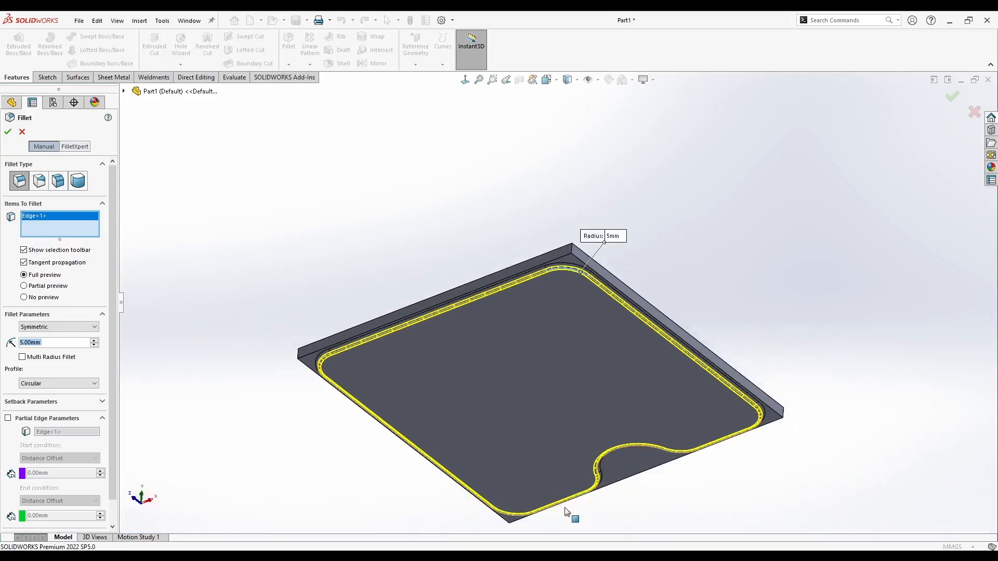
{"action": "scroll", "coordinate": [566, 514], "scroll_direction": "down", "scroll_amount": 2}
{"action": "left_click", "coordinate": [8, 132]}
On the notched plate's underside, start a sketch with a vertical centerline from the cut-out arc's midpoint to the opposite edge.
{"action": "middle_click_drag", "start_coordinate": [356, 166], "coordinate": [494, 208]}
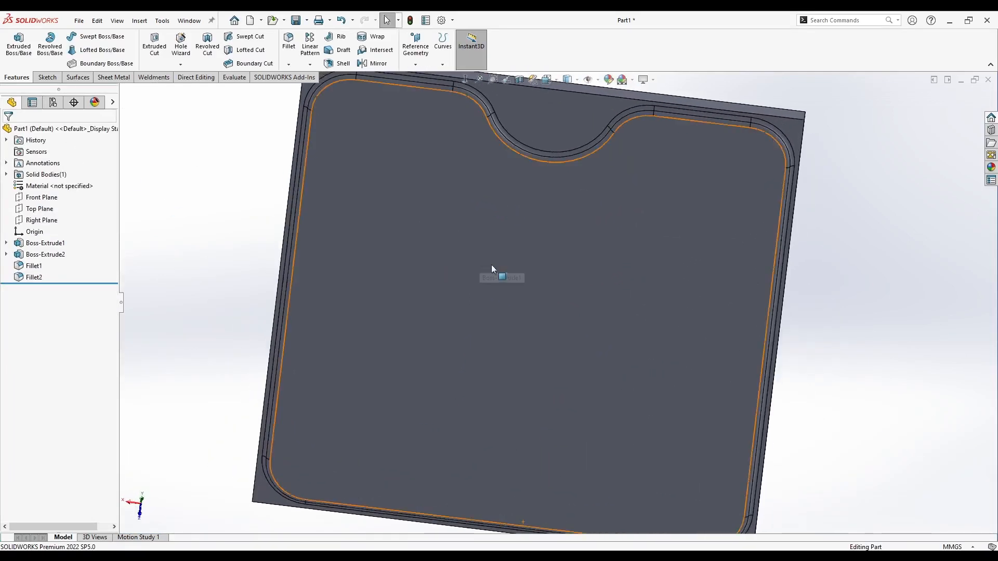
{"action": "left_click", "coordinate": [464, 229]}
{"action": "key", "text": "space"}
{"action": "left_click", "coordinate": [466, 352]}
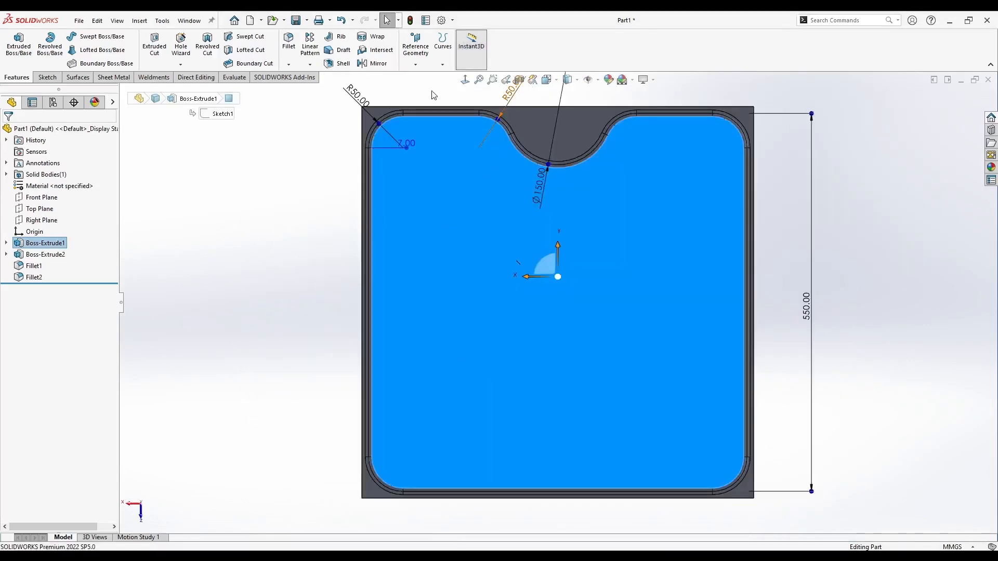
{"action": "left_click", "coordinate": [252, 241]}
{"action": "right_click", "coordinate": [471, 222]}
{"action": "left_click", "coordinate": [491, 206]}
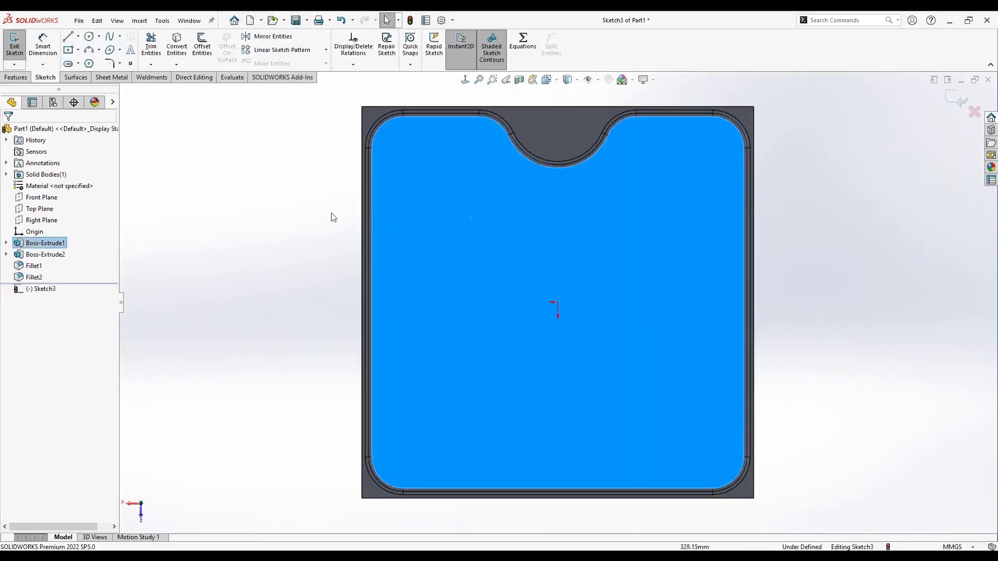
{"action": "left_click", "coordinate": [78, 36]}
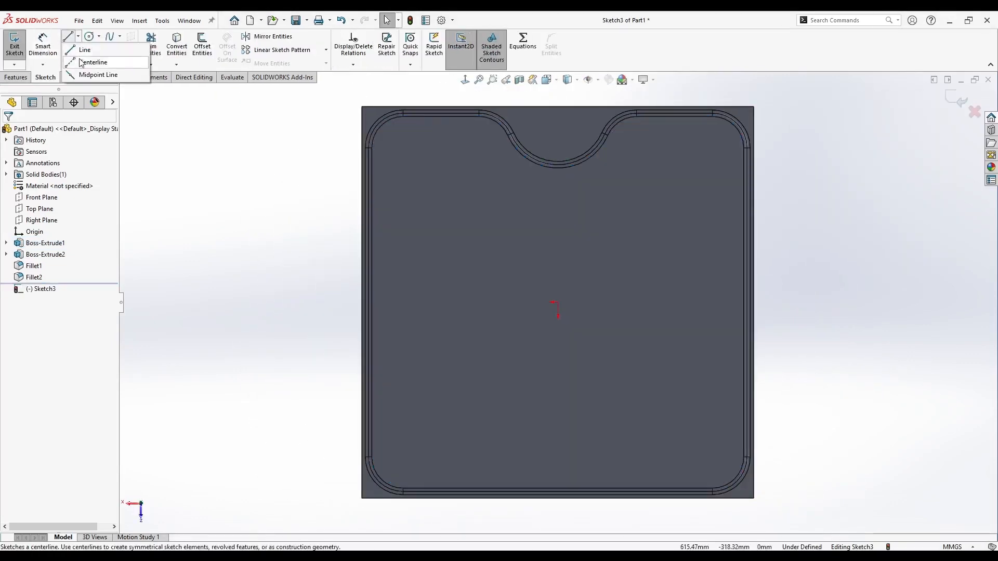
{"action": "left_click", "coordinate": [86, 47]}
{"action": "left_click", "coordinate": [557, 168]}
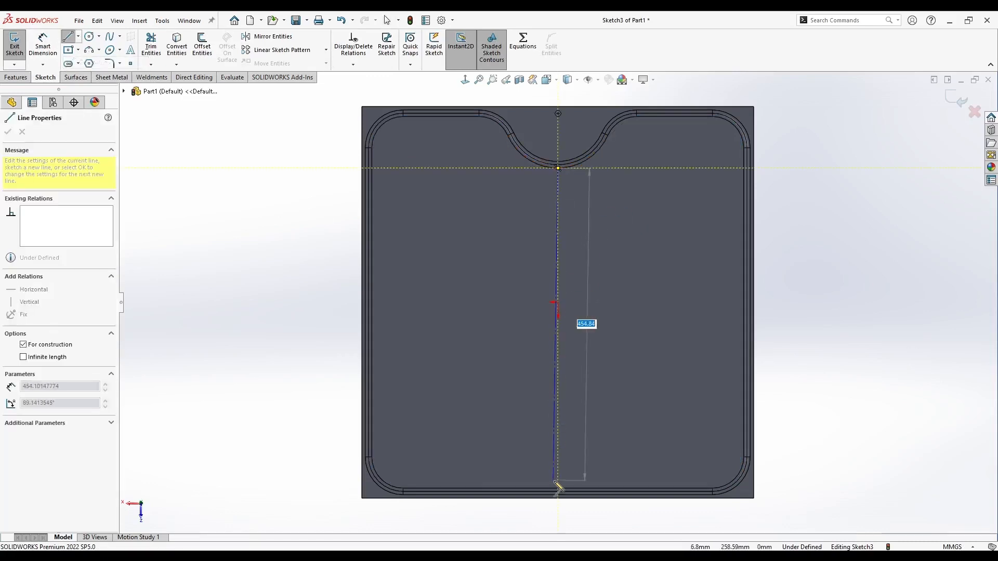
{"action": "left_click", "coordinate": [558, 489]}
{"action": "key", "text": "Escape"}
Sketch a center rectangle around the centerline's midpoint, kept inside the plate's underside.
{"action": "left_click", "coordinate": [69, 50]}
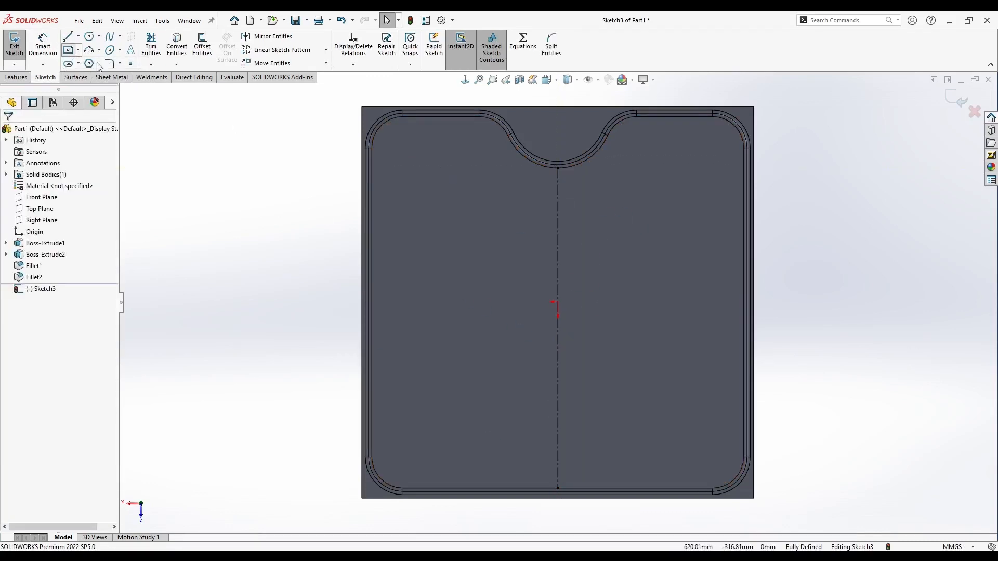
{"action": "left_click", "coordinate": [557, 327]}
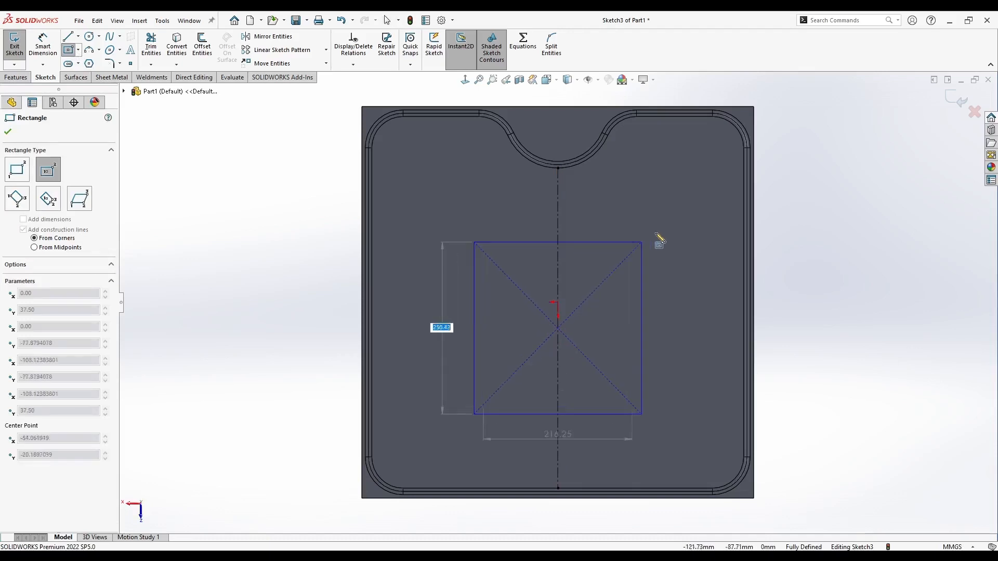
{"action": "left_click", "coordinate": [710, 217]}
{"action": "key", "text": "Escape"}
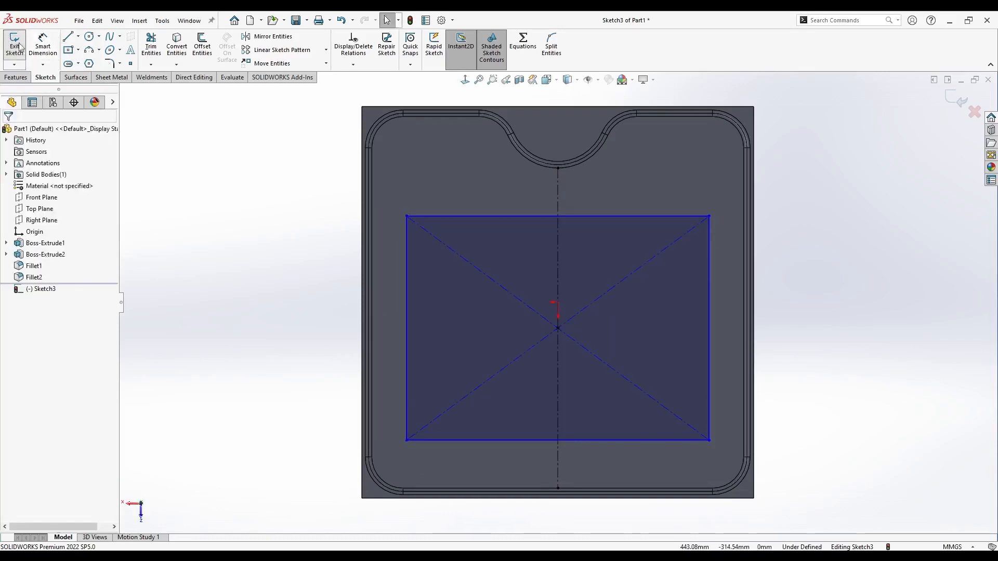
Dimension the rectangle's right side 25 mm from the face's right edge.
{"action": "left_click", "coordinate": [42, 45]}
{"action": "left_click", "coordinate": [744, 299]}
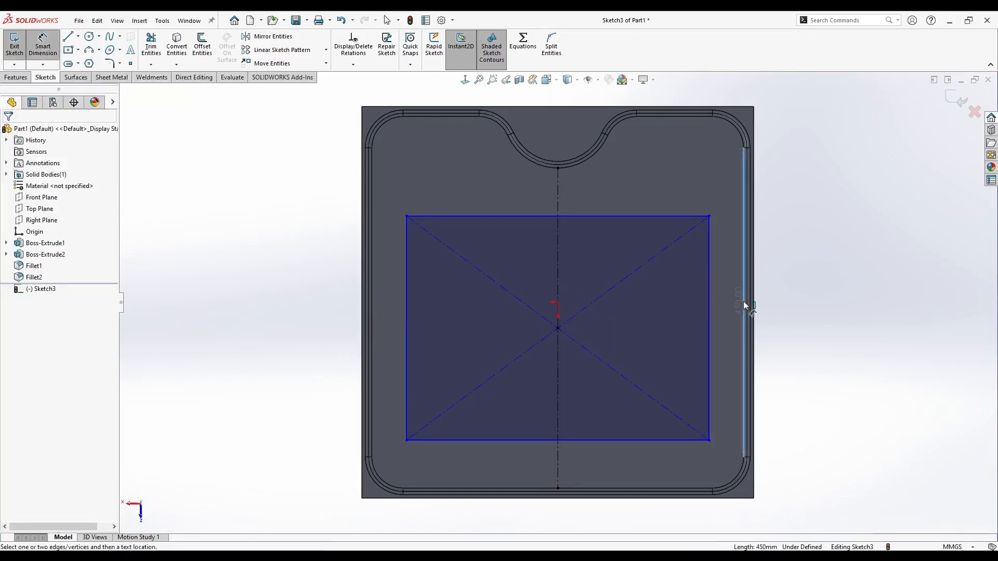
{"action": "left_click", "coordinate": [709, 304]}
{"action": "left_click", "coordinate": [780, 306]}
{"action": "type", "text": "25"}
{"action": "key", "text": "Return"}
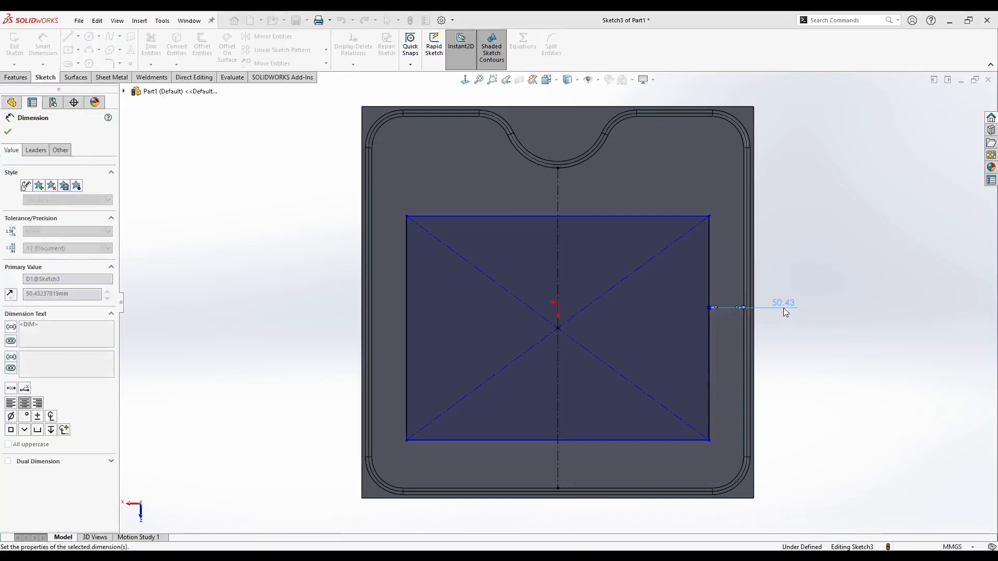
Dimension the rectangle's lower side 25 mm from the face's lower edge.
{"action": "left_click", "coordinate": [669, 443]}
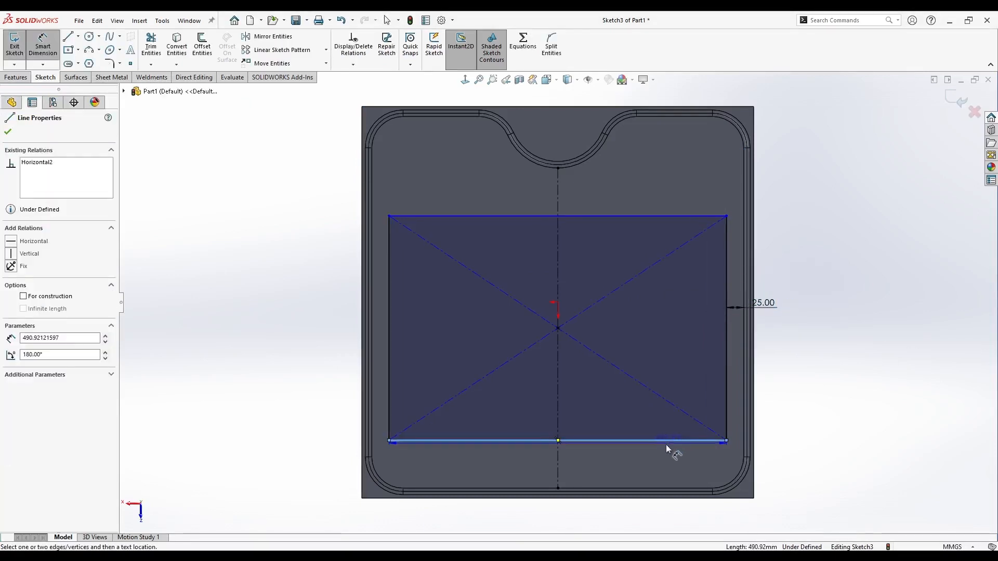
{"action": "left_click", "coordinate": [658, 489]}
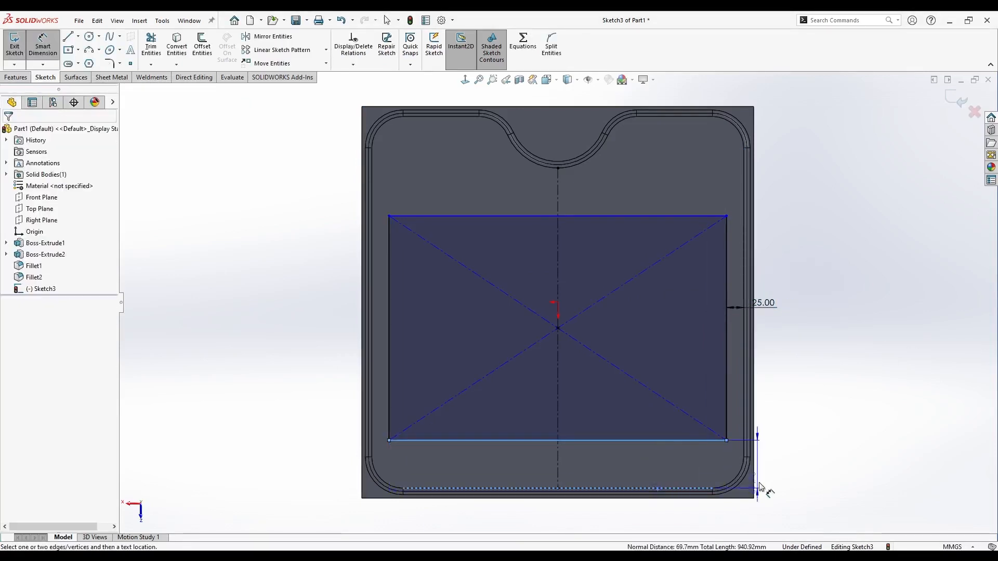
{"action": "left_click", "coordinate": [805, 477]}
{"action": "type", "text": "25"}
{"action": "key", "text": "Return"}
{"action": "key", "text": "Escape"}
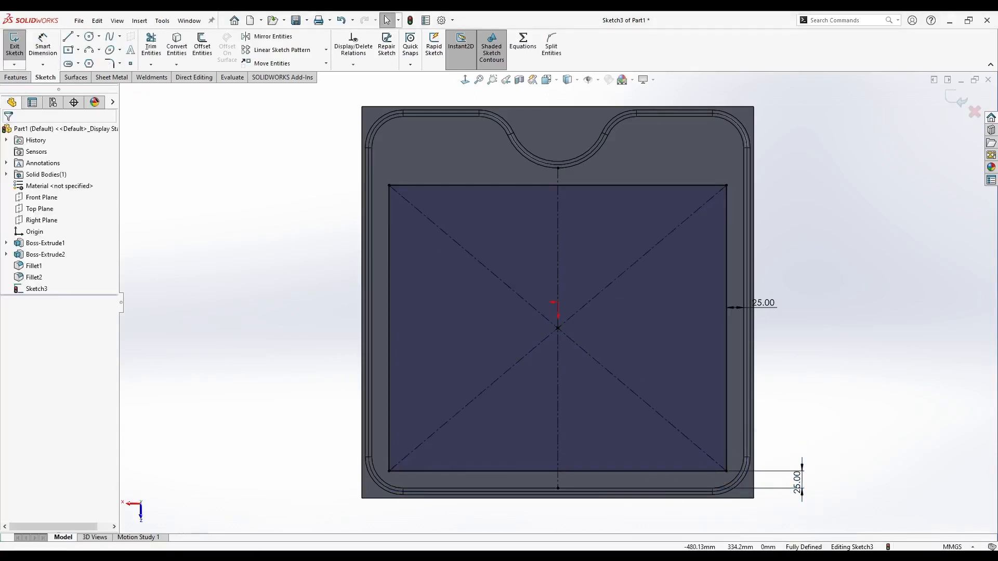
Round all four corners of the bowl rectangle with 50 mm sketch fillets.
{"action": "left_click", "coordinate": [110, 65]}
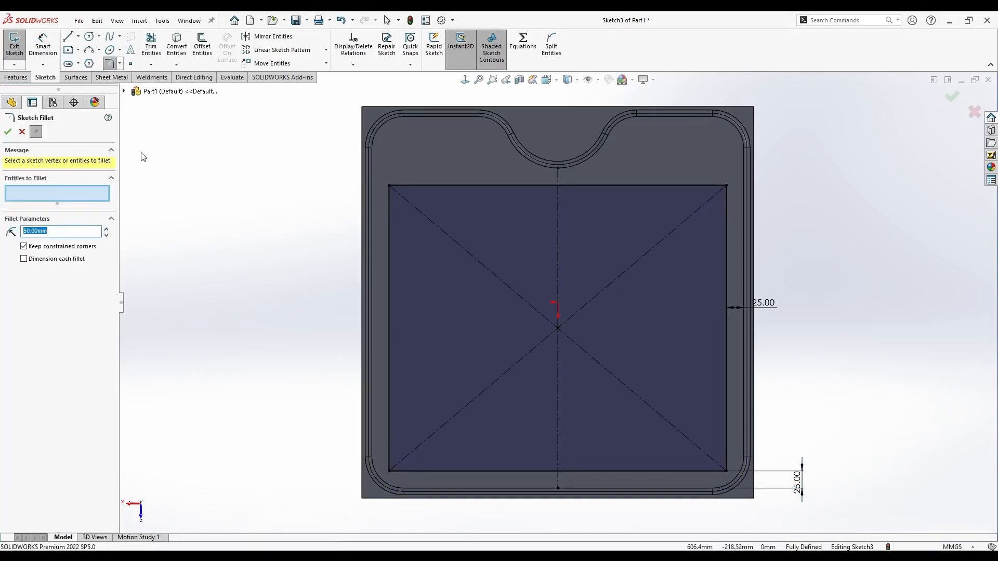
{"action": "left_click", "coordinate": [389, 187]}
{"action": "left_click", "coordinate": [727, 185]}
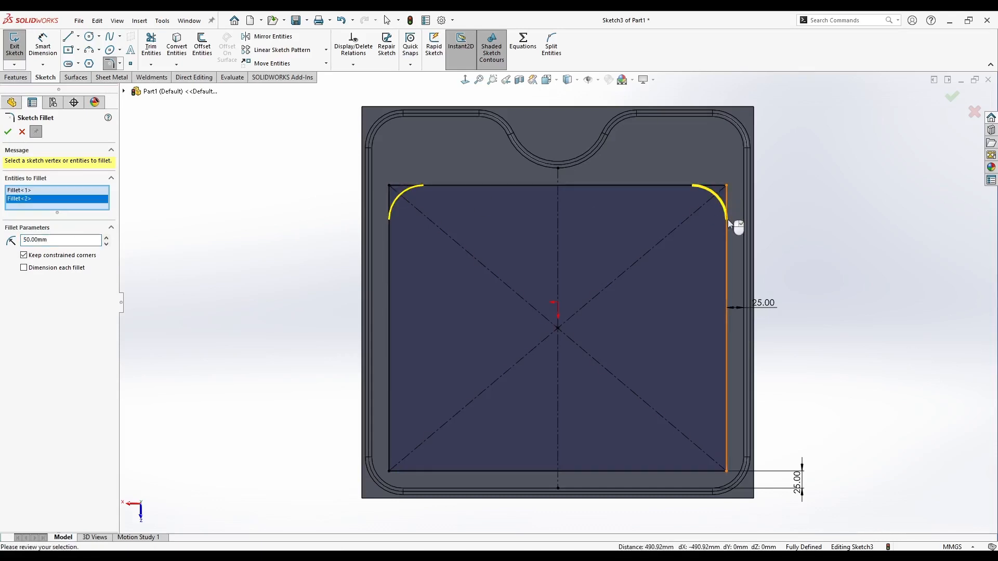
{"action": "left_click", "coordinate": [726, 472]}
{"action": "left_click", "coordinate": [390, 470]}
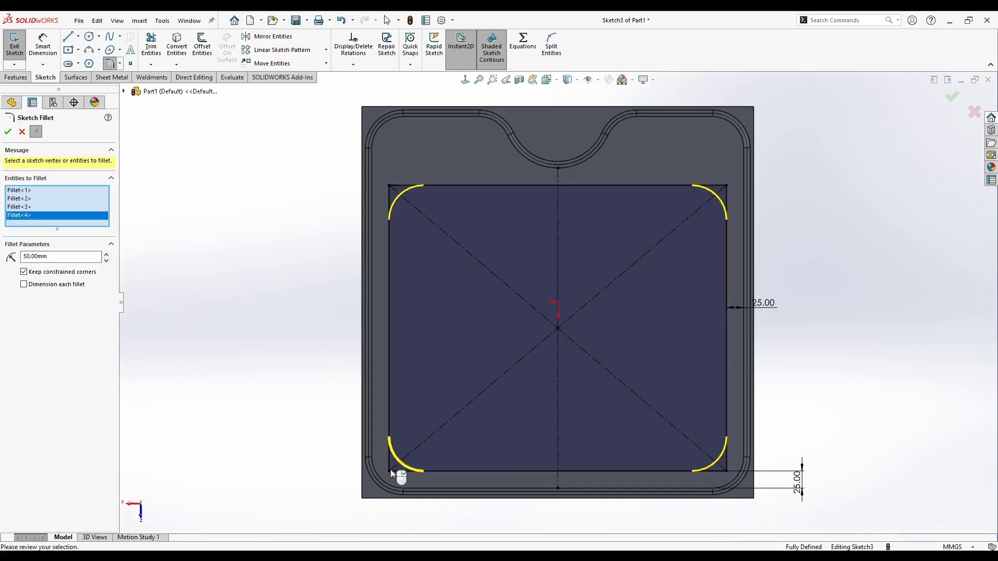
{"action": "key", "text": "Return"}
{"action": "left_click", "coordinate": [7, 132]}
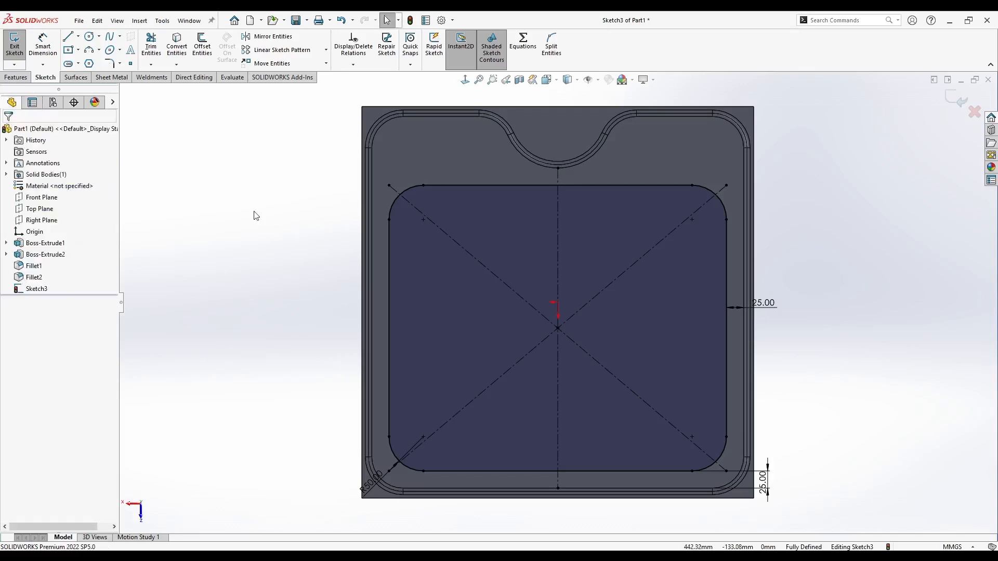
Extrude the rounded bowl rectangle 100 mm away from the plate's underside with a 5° inward draft.
{"action": "key", "text": "f"}
{"action": "mouse_move", "coordinate": [623, 189]}
{"action": "middle_mouse_down"}
{"action": "mouse_move", "coordinate": [530, 368]}
{"action": "mouse_move", "coordinate": [534, 405]}
{"action": "middle_mouse_up"}
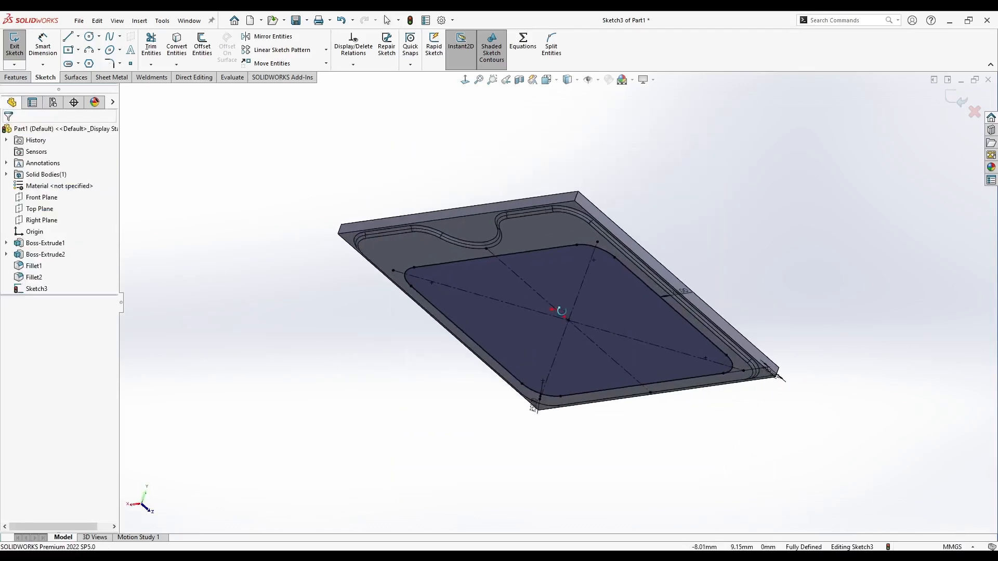
{"action": "left_click", "coordinate": [16, 78]}
{"action": "left_click", "coordinate": [19, 44]}
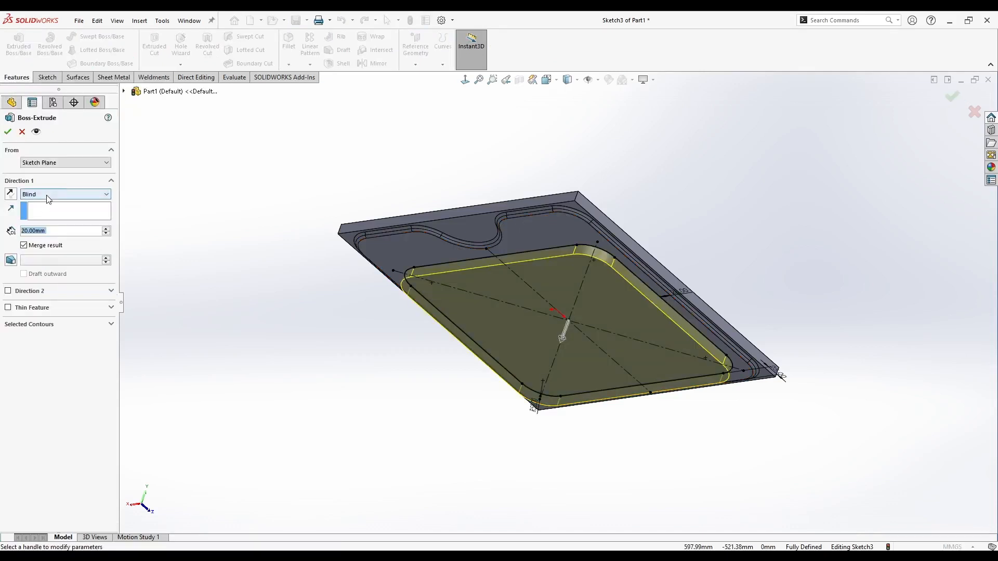
{"action": "type", "text": "100"}
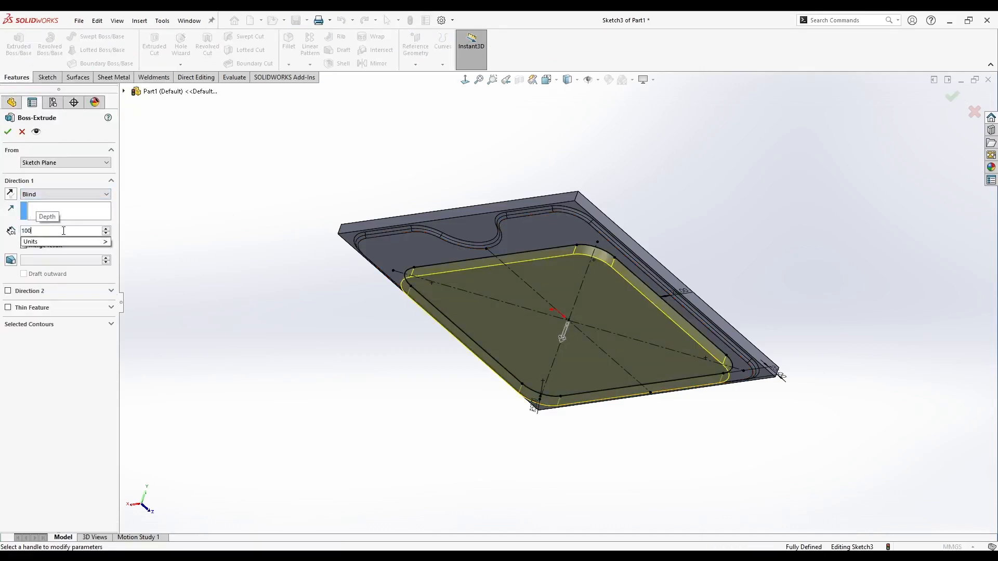
{"action": "key", "text": "Return"}
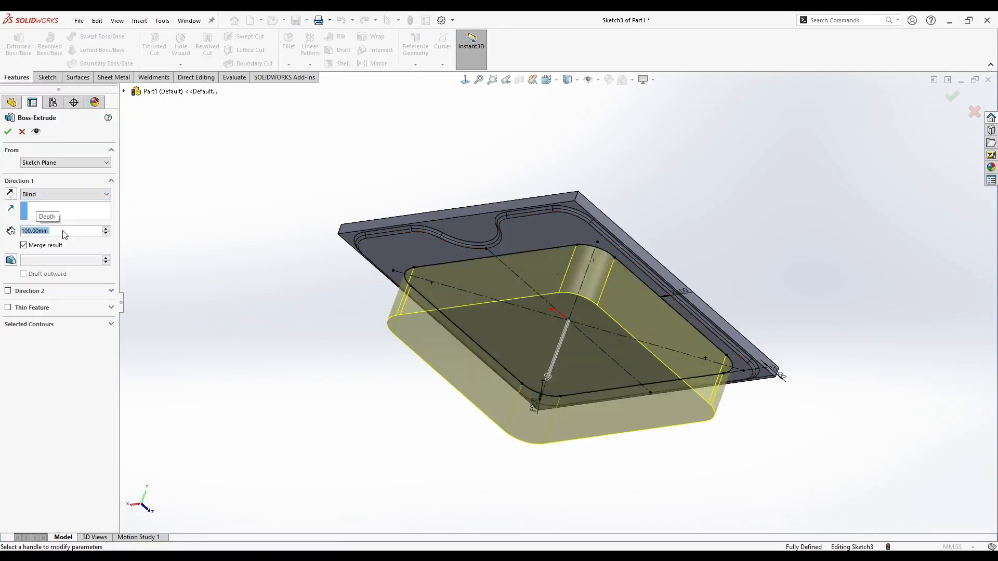
{"action": "left_click", "coordinate": [10, 260]}
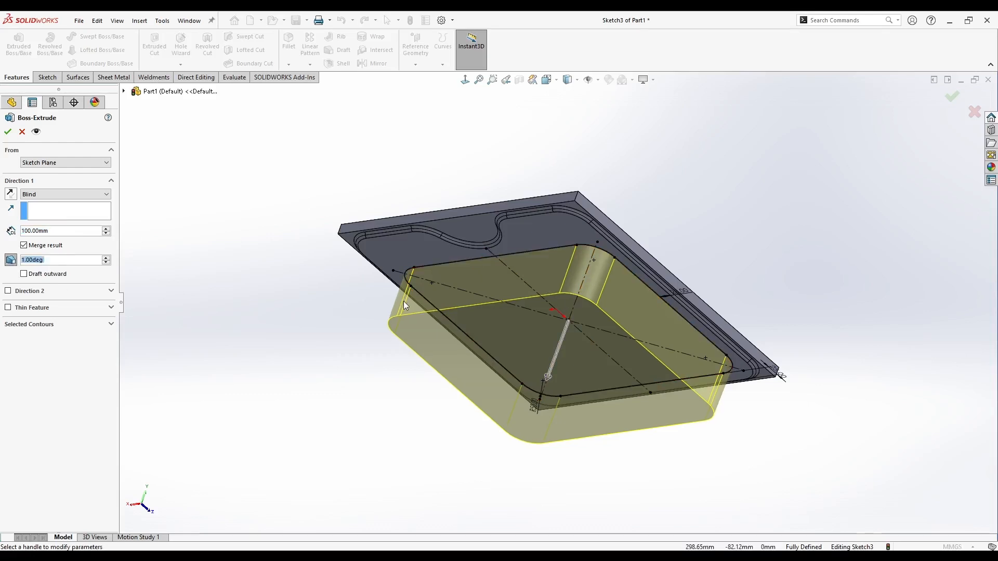
{"action": "type", "text": "5"}
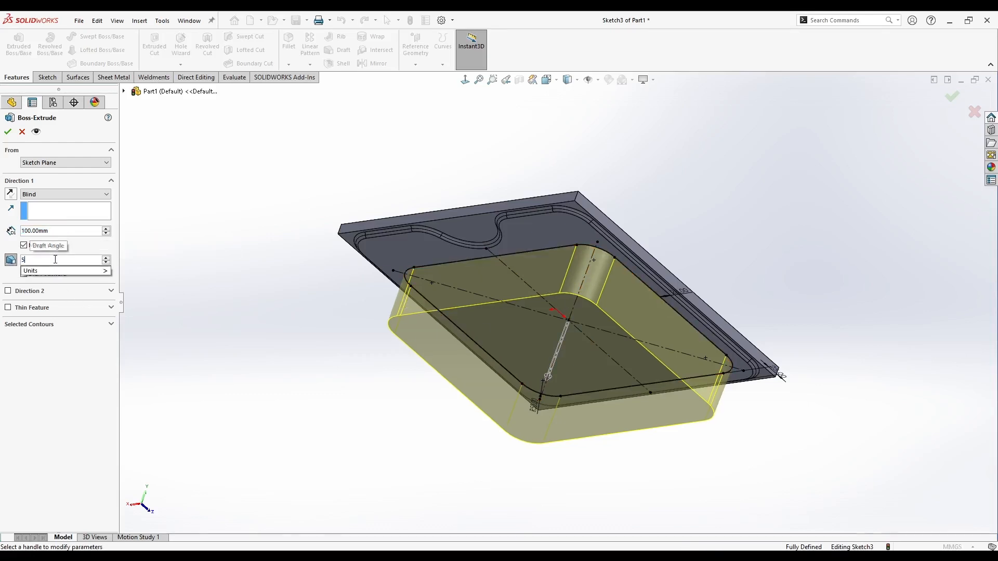
{"action": "key", "text": "Return"}
{"action": "left_click", "coordinate": [24, 274]}
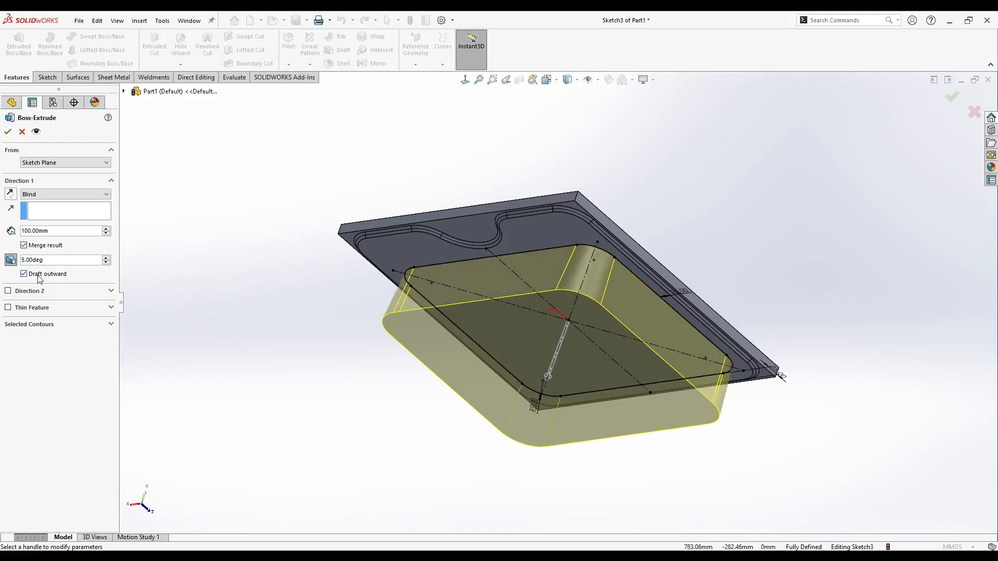
{"action": "left_click", "coordinate": [7, 131]}
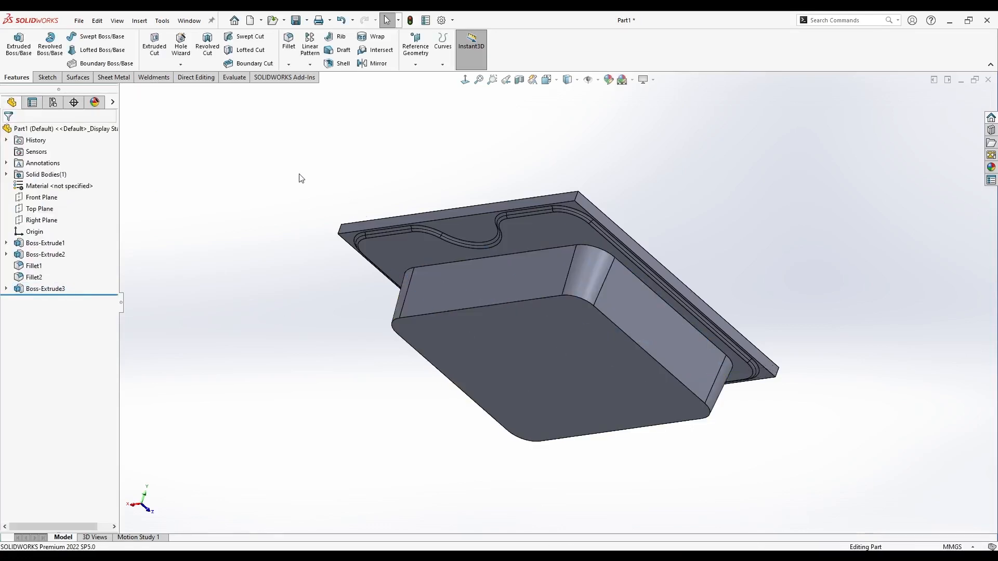
Fillet the outer edge loop of the bowl's bottom face with a 50 mm radius.
{"action": "mouse_move", "coordinate": [255, 244]}
{"action": "middle_mouse_down"}
{"action": "mouse_move", "coordinate": [268, 253]}
{"action": "mouse_move", "coordinate": [257, 239]}
{"action": "middle_mouse_up"}
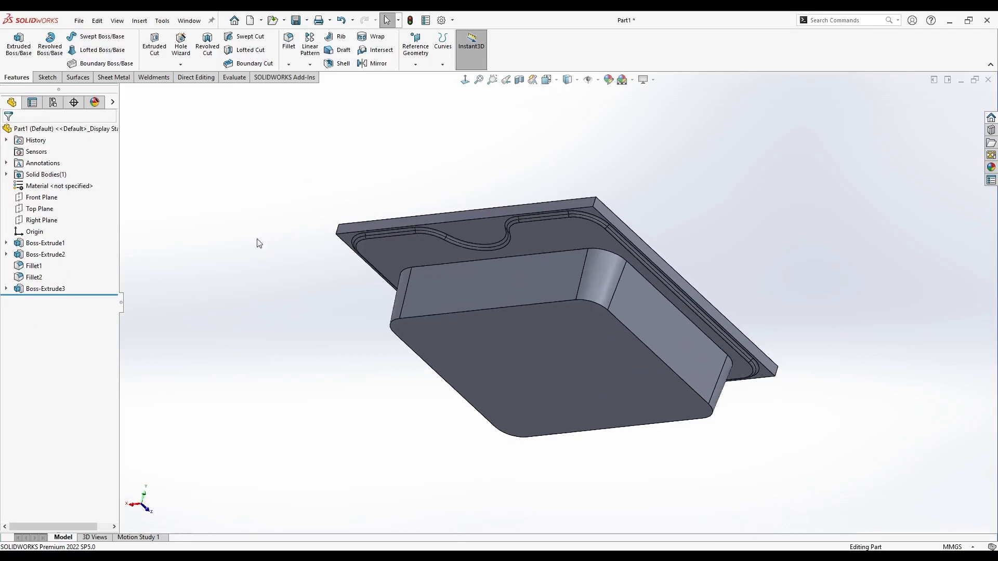
{"action": "left_click", "coordinate": [289, 41]}
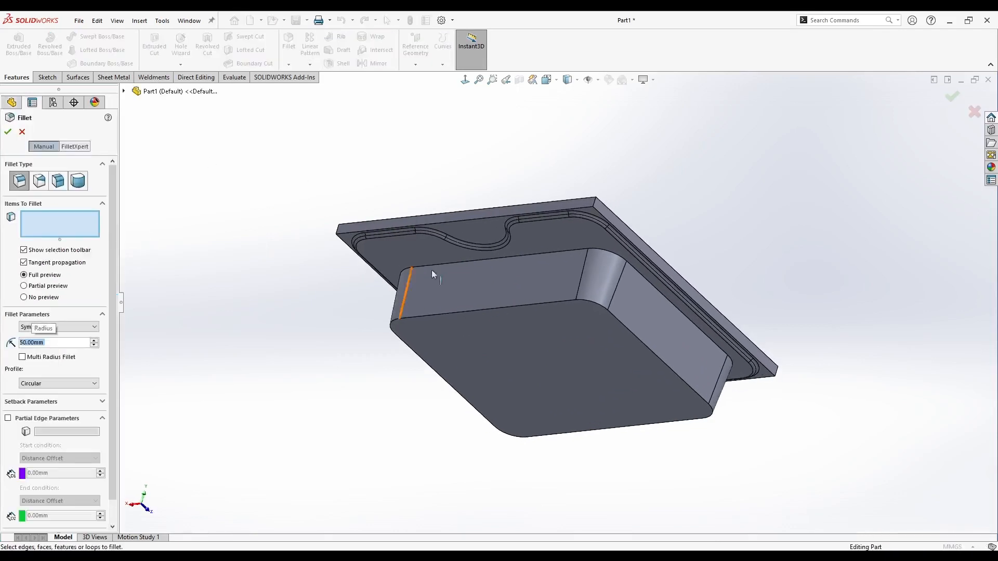
{"action": "left_click", "coordinate": [467, 311]}
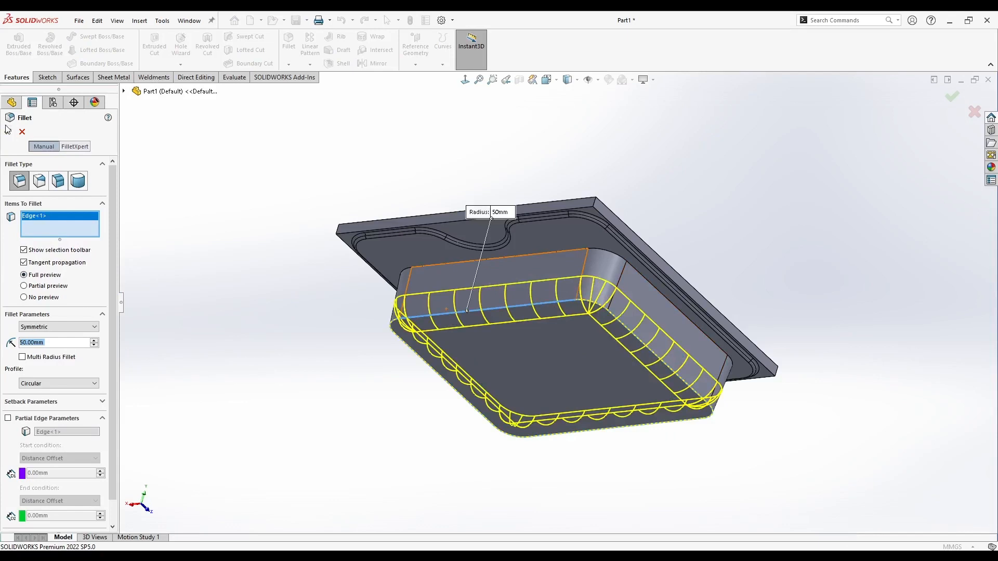
Fillet the edge loop where the bowl meets the plate's underside with a 10 mm radius.
{"action": "left_click", "coordinate": [295, 44]}
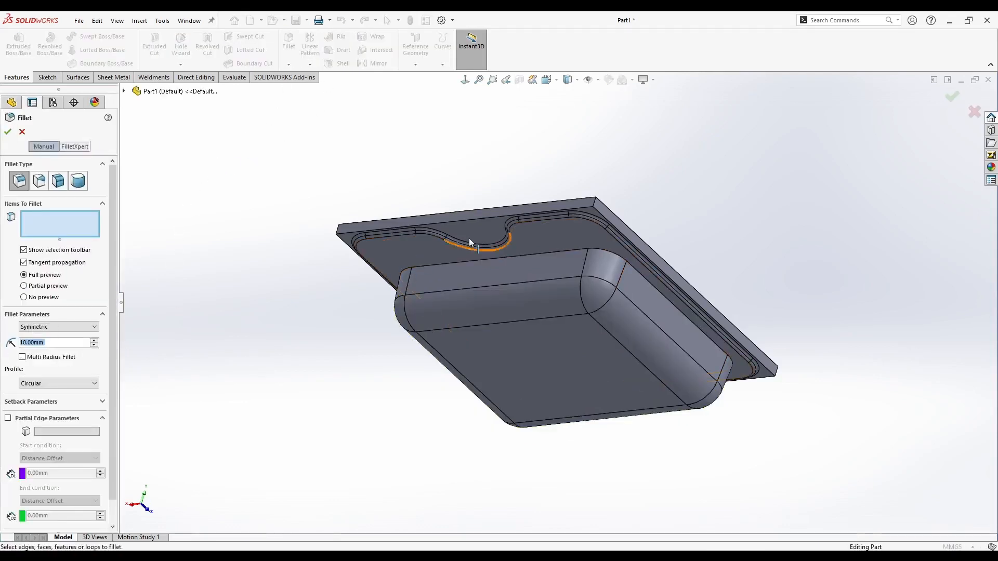
{"action": "left_click", "coordinate": [459, 261]}
{"action": "left_click", "coordinate": [442, 255]}
{"action": "left_click", "coordinate": [445, 264]}
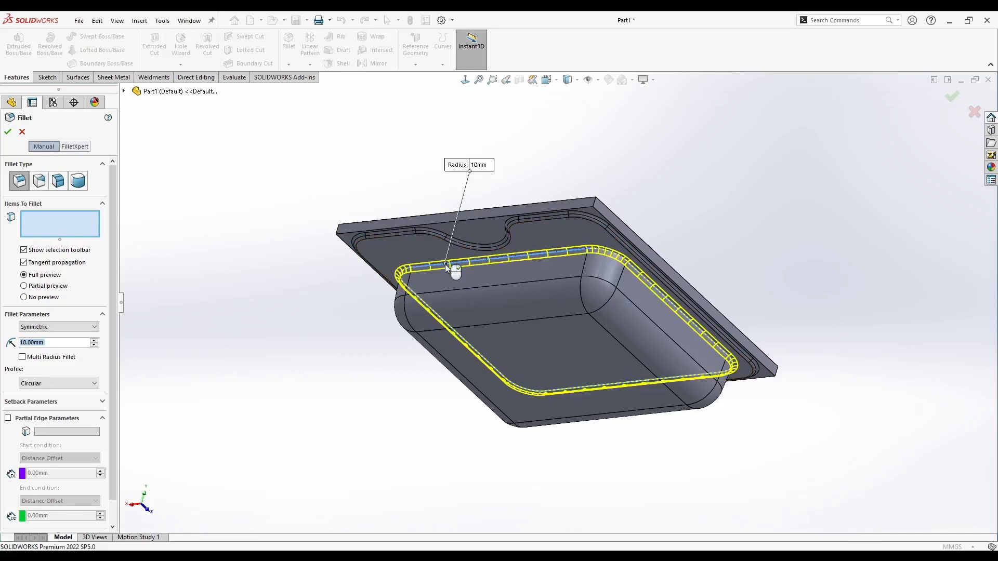
{"action": "left_click", "coordinate": [8, 133]}
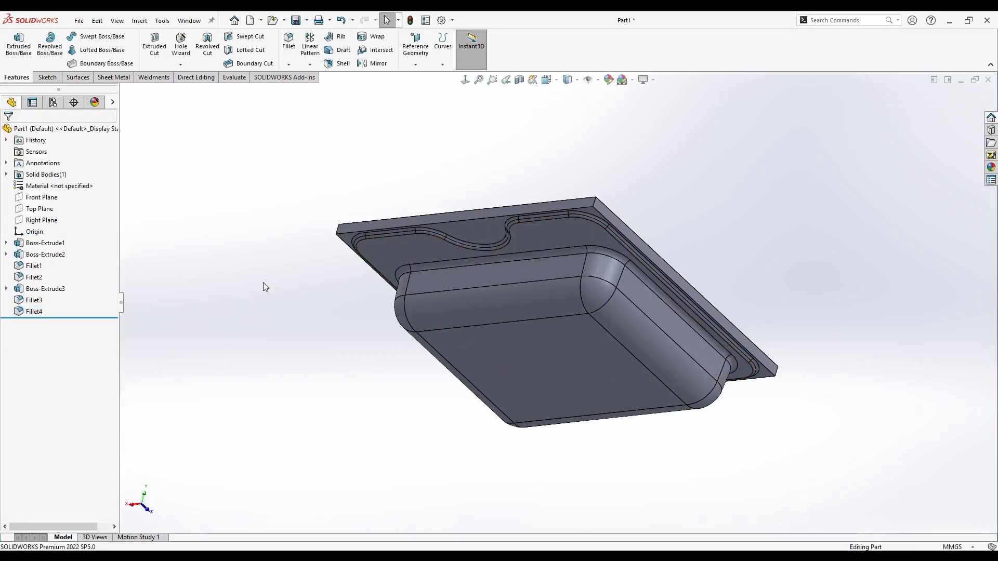
On the bowl's flat bottom face, sketch a vertical centerline between the midpoints of its two horizontal edges.
{"action": "middle_click_drag", "start_coordinate": [267, 460], "coordinate": [498, 317]}
{"action": "left_click", "coordinate": [521, 340]}
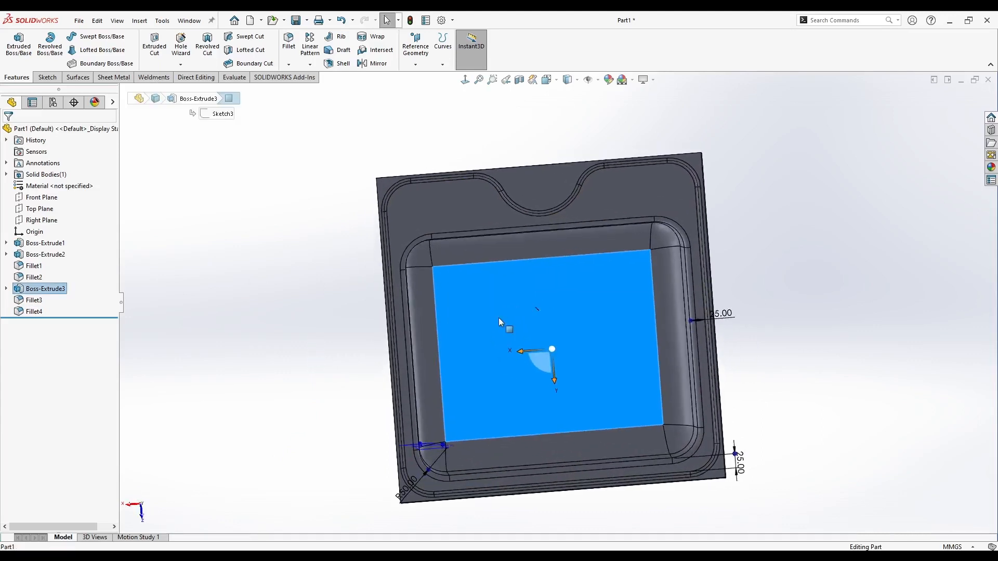
{"action": "left_click", "coordinate": [465, 80]}
{"action": "key", "text": "Escape"}
{"action": "right_click", "coordinate": [529, 232]}
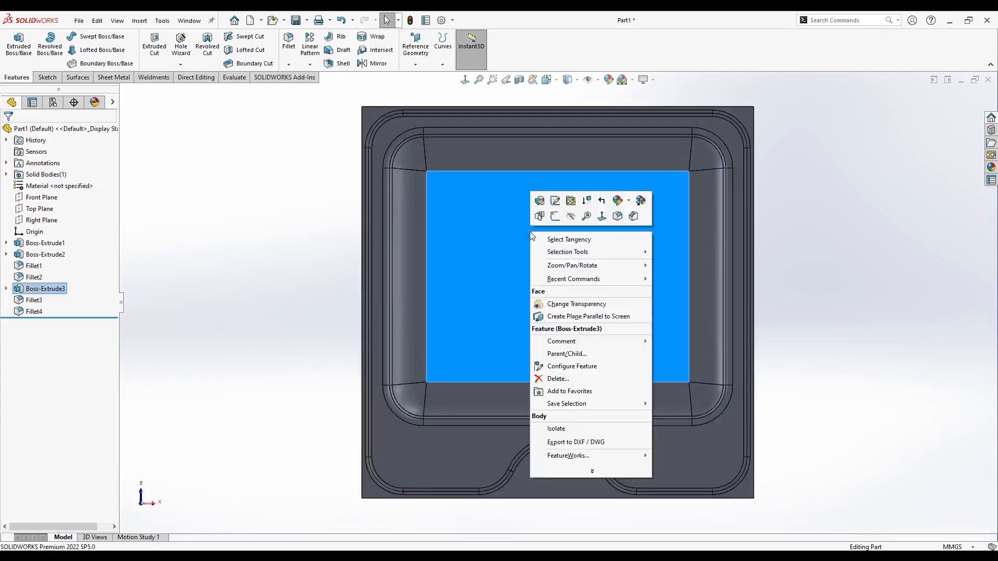
{"action": "left_click", "coordinate": [553, 218]}
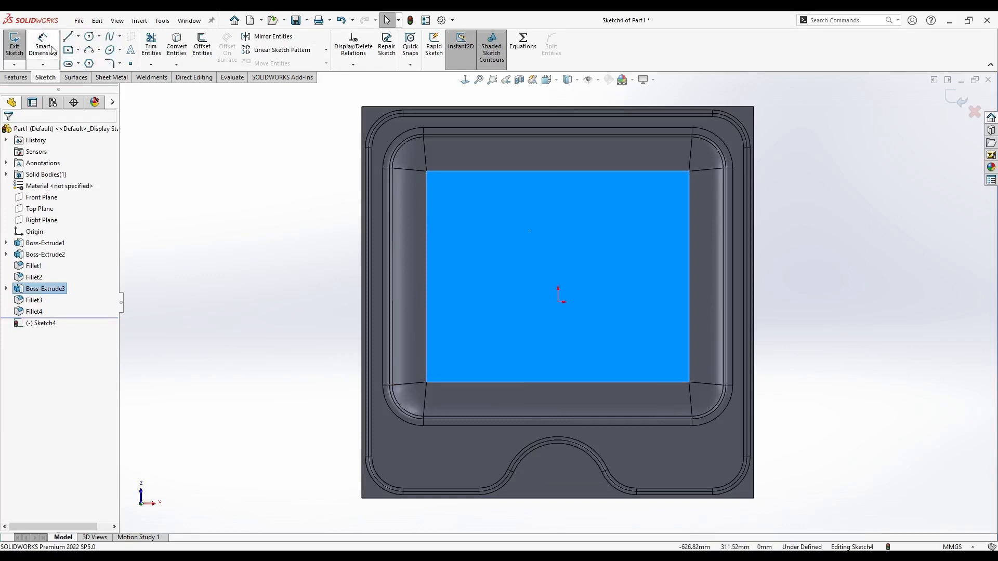
{"action": "left_click", "coordinate": [78, 36]}
{"action": "left_click", "coordinate": [86, 62]}
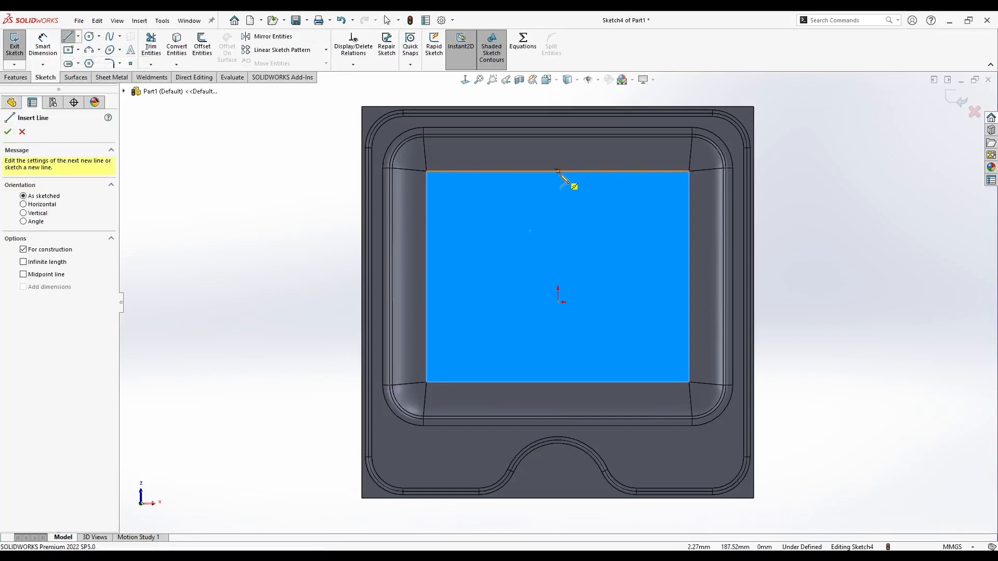
{"action": "left_click", "coordinate": [558, 171]}
{"action": "left_click", "coordinate": [558, 382]}
{"action": "key", "text": "Escape"}
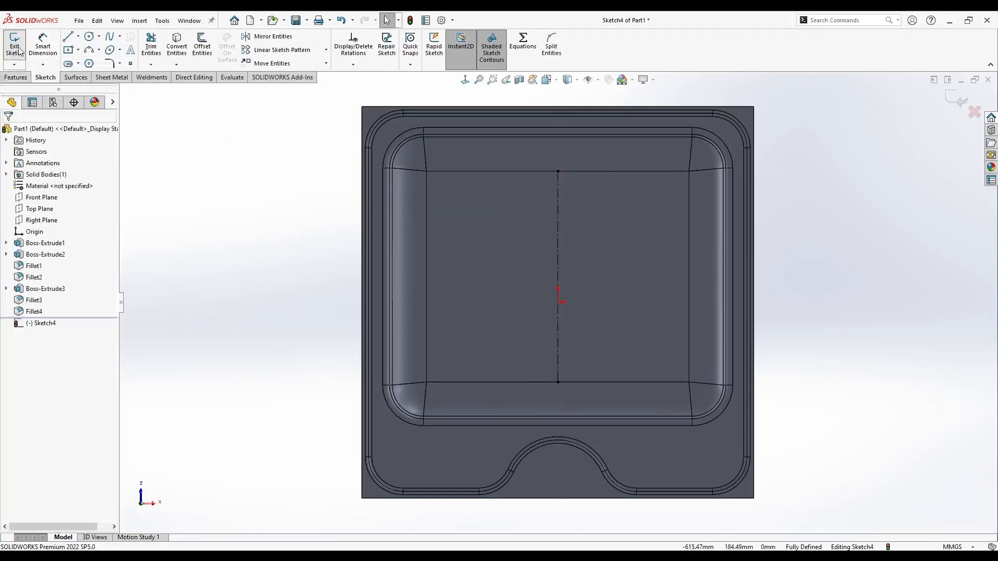
Sketch a 70 mm diameter circle centered on the centerline's midpoint.
{"action": "left_click", "coordinate": [89, 36]}
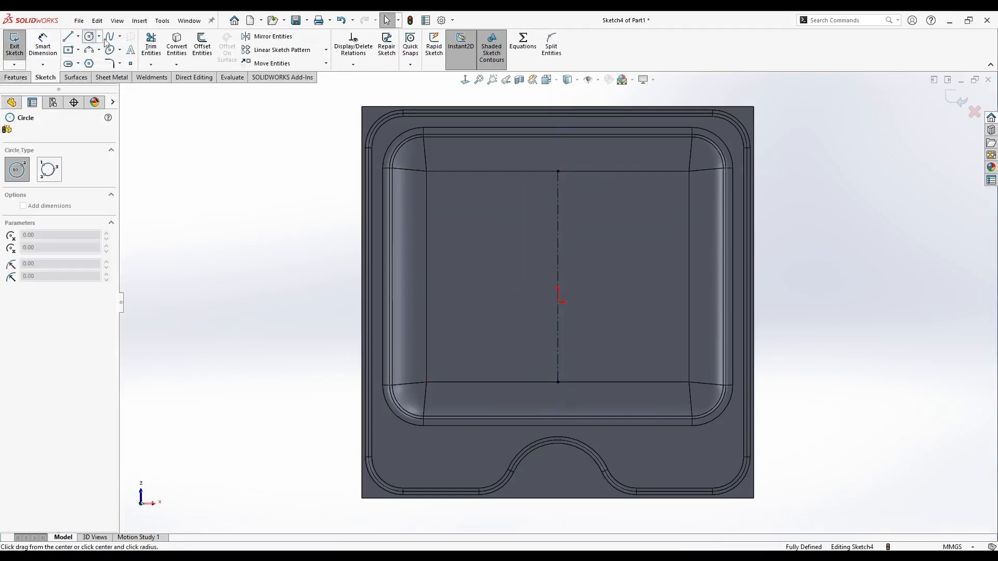
{"action": "left_click", "coordinate": [557, 277]}
{"action": "type", "text": "70"}
{"action": "key", "text": "Return"}
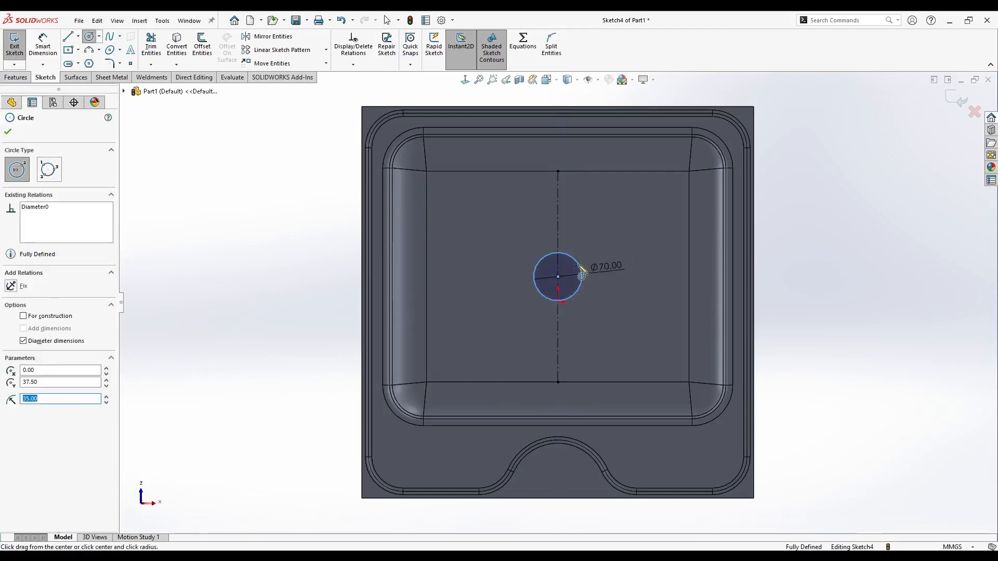
{"action": "key", "text": "Escape"}
Extrude the 70 mm circle 6 mm outward from the bowl's bottom face.
{"action": "middle_click_drag", "start_coordinate": [523, 248], "coordinate": [495, 244]}
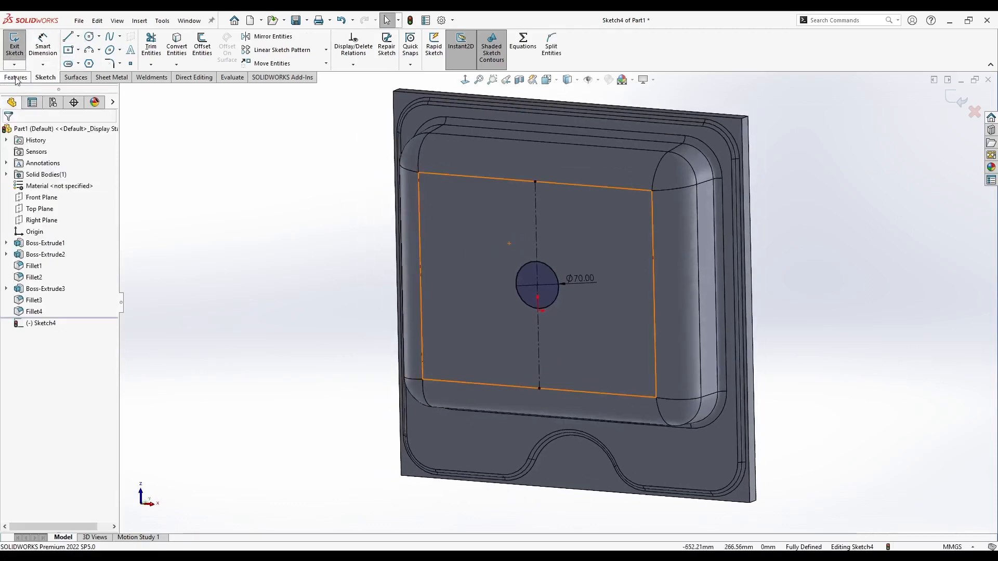
{"action": "left_click", "coordinate": [15, 77]}
{"action": "left_click", "coordinate": [16, 43]}
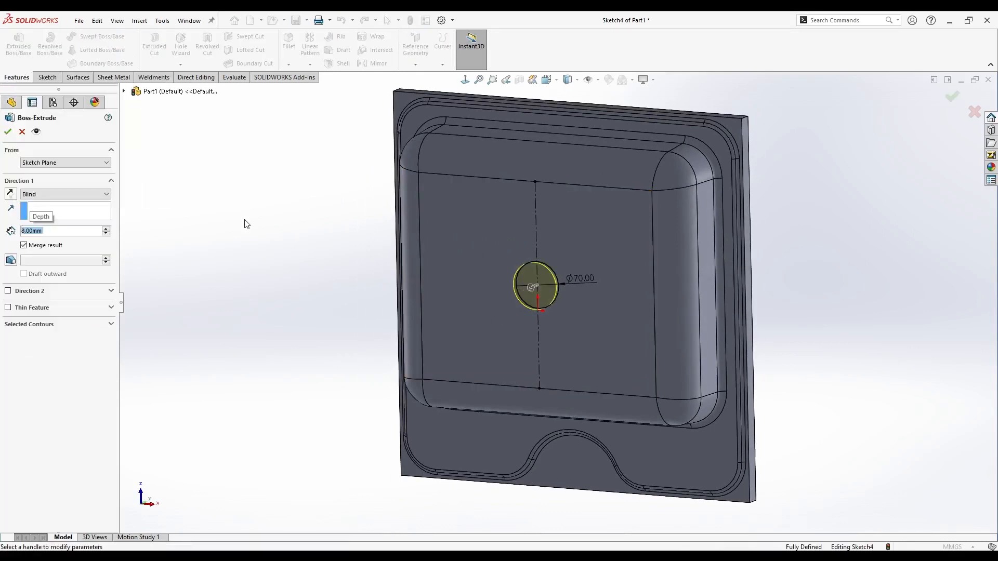
{"action": "middle_click_drag", "start_coordinate": [246, 224], "coordinate": [299, 234]}
{"action": "left_click", "coordinate": [8, 131]}
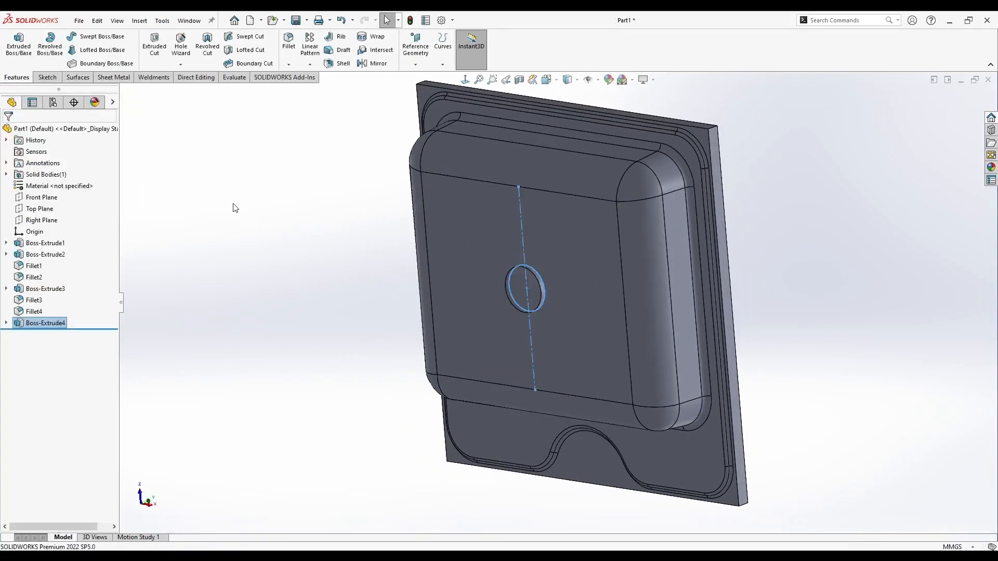
Fillet both the outer rim and the base edge of the round boss with a 3 mm radius.
{"action": "scroll", "coordinate": [538, 286], "scroll_direction": "down", "scroll_amount": 5}
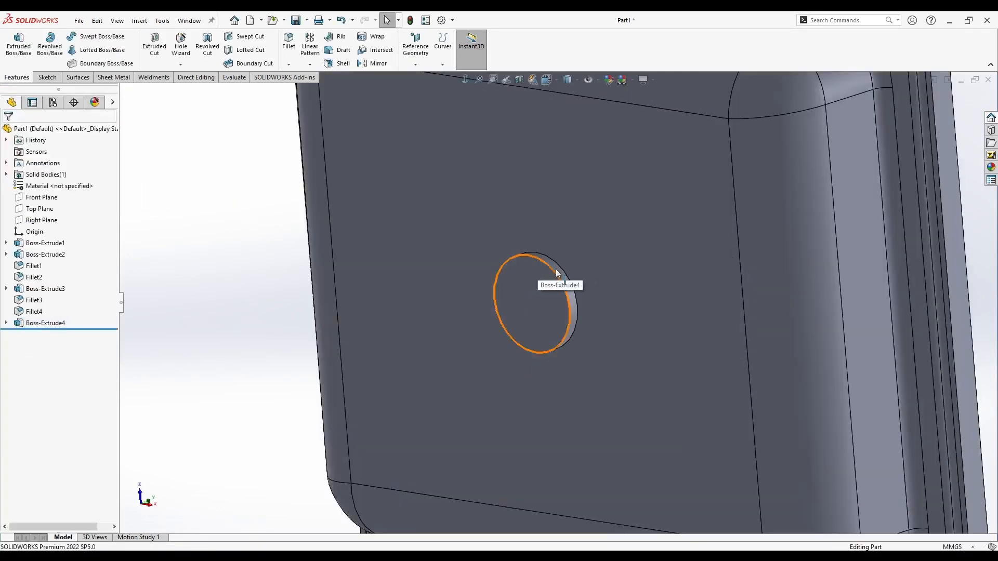
{"action": "left_click", "coordinate": [289, 45]}
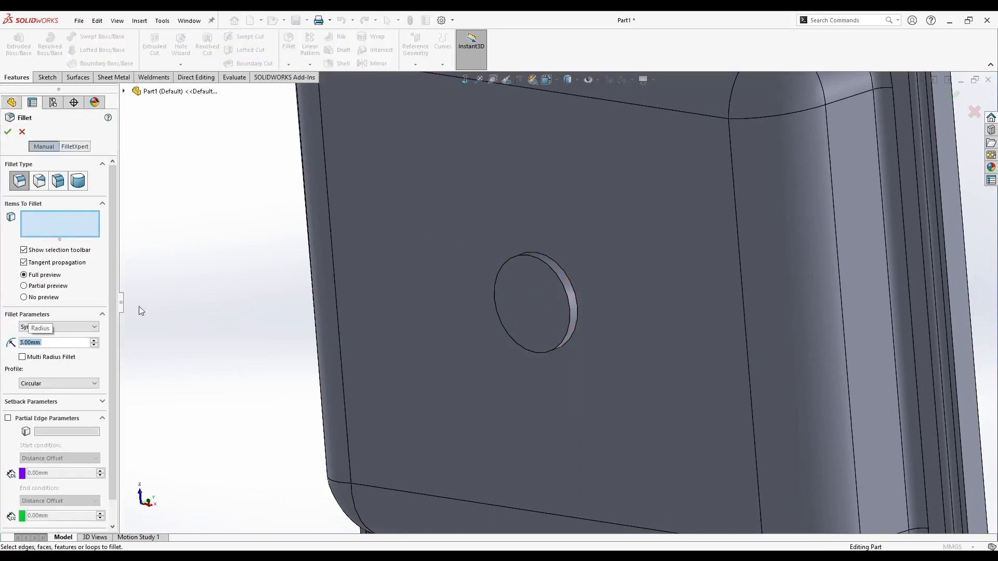
{"action": "left_click", "coordinate": [568, 275]}
{"action": "left_click", "coordinate": [566, 291]}
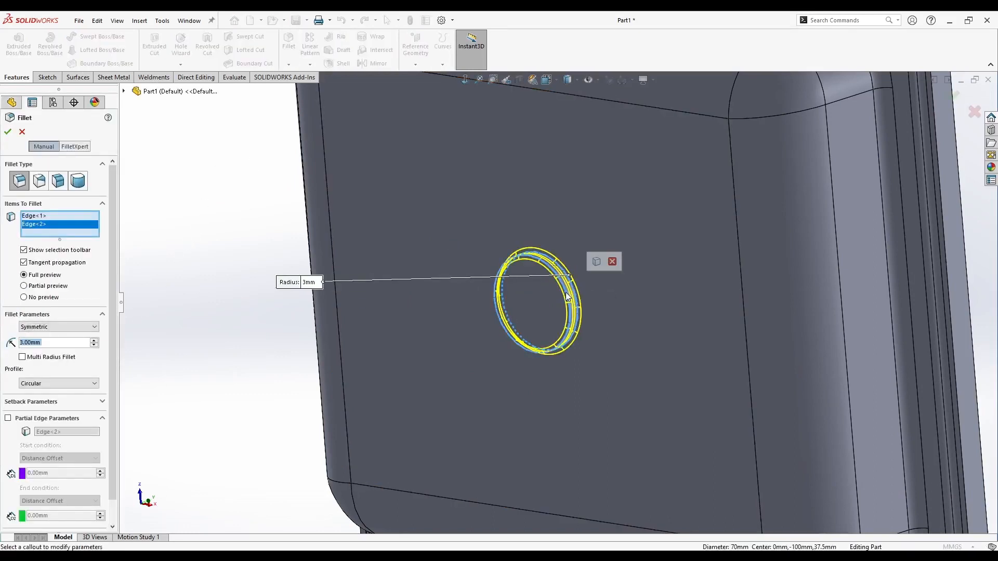
{"action": "left_click", "coordinate": [8, 131]}
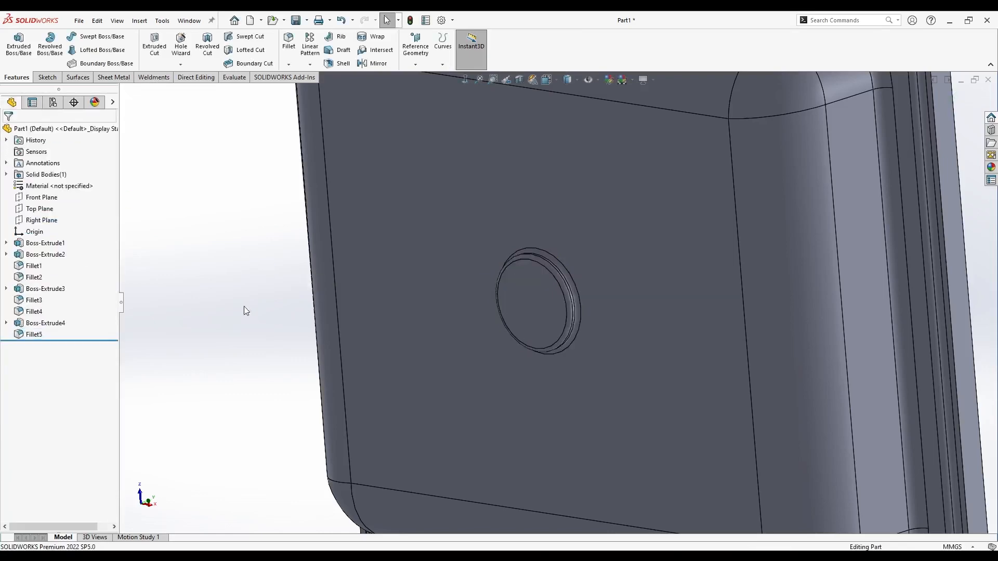
On the round boss's flat face, sketch a circle offset 7 mm inward from the face's circular edge.
{"action": "key", "text": "ctrl+6"}
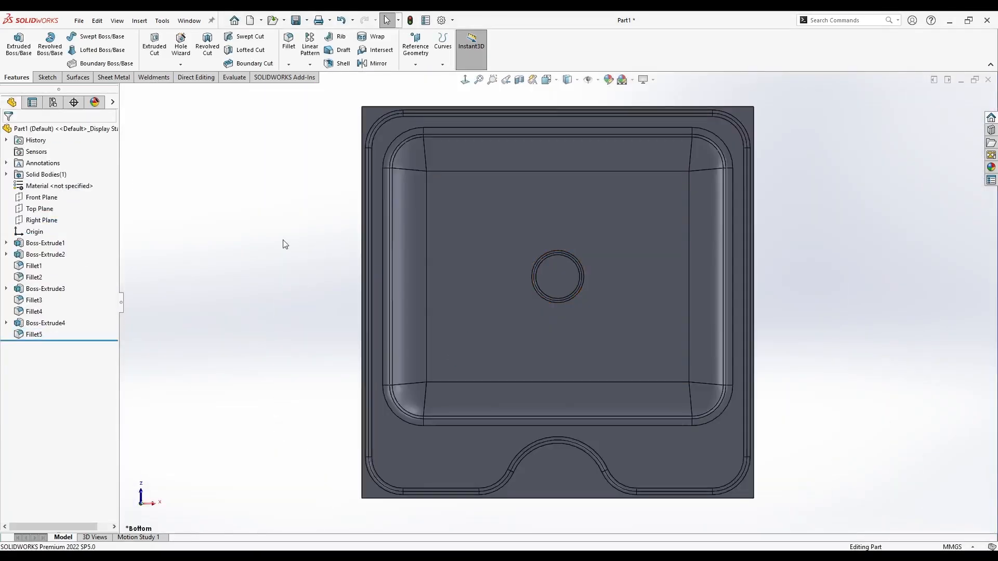
{"action": "scroll", "coordinate": [540, 252], "scroll_direction": "down", "scroll_amount": 5}
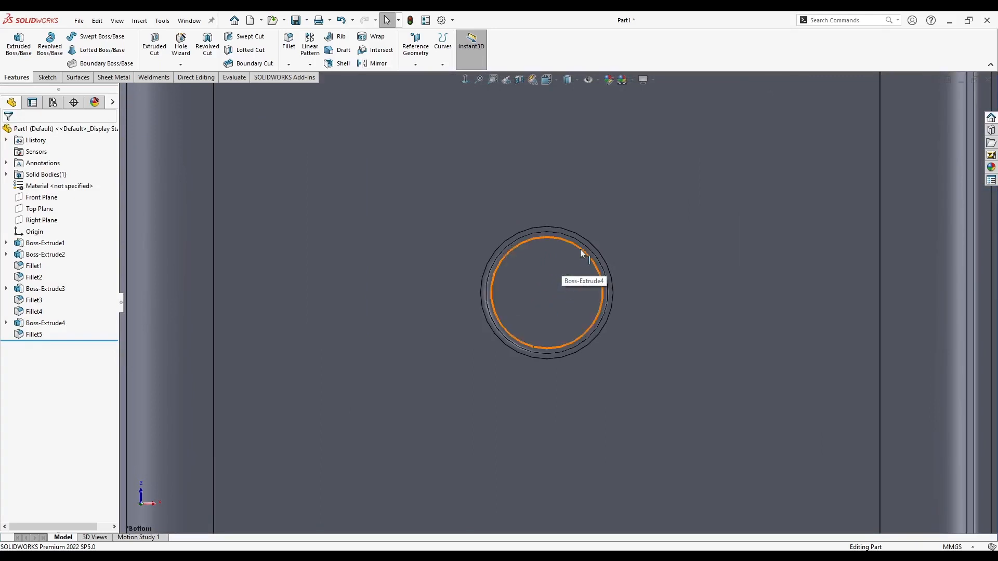
{"action": "right_click", "coordinate": [539, 273]}
{"action": "left_click", "coordinate": [547, 259]}
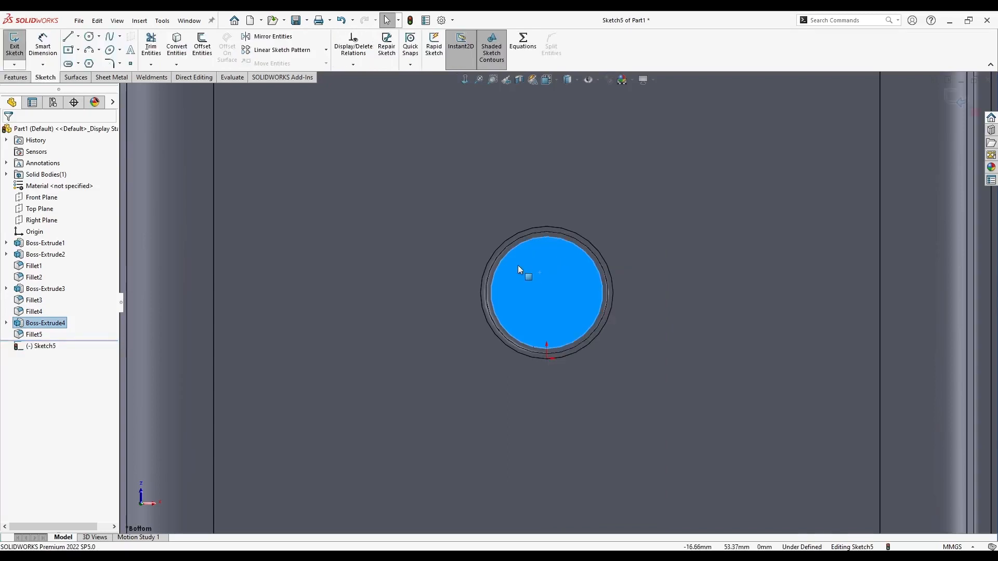
{"action": "left_click", "coordinate": [575, 245]}
{"action": "left_click", "coordinate": [202, 46]}
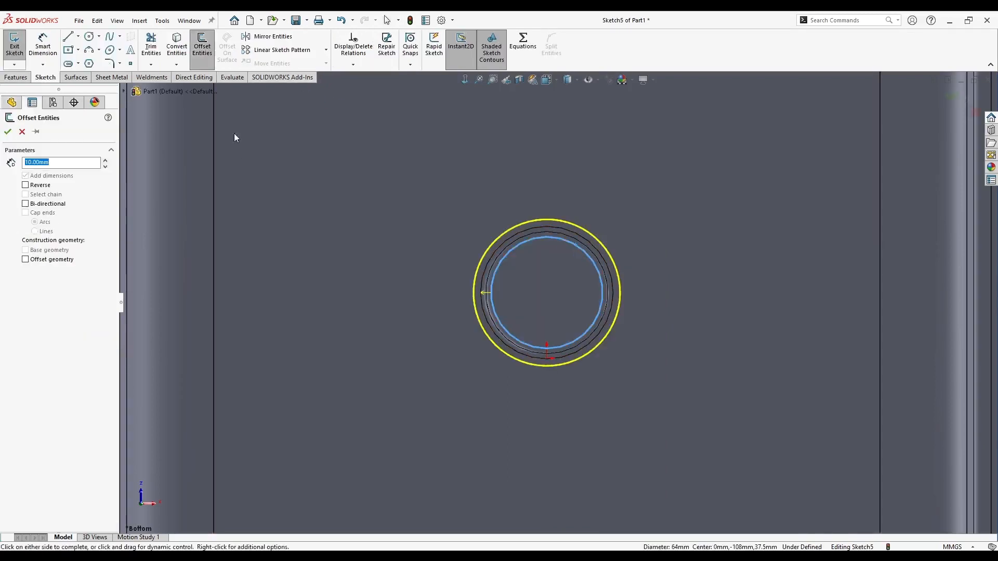
{"action": "left_click", "coordinate": [34, 186]}
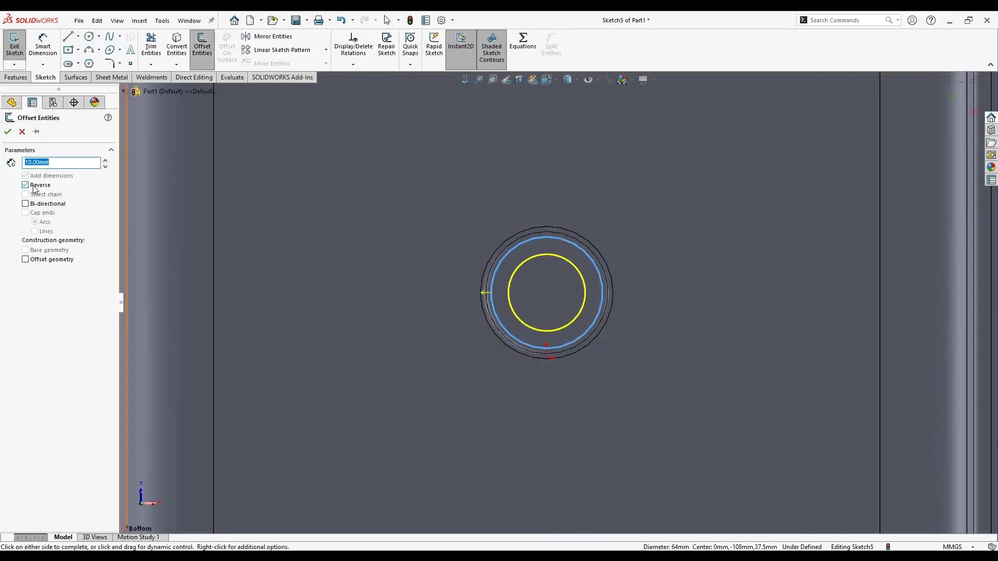
{"action": "type", "text": "7"}
{"action": "key", "text": "Return"}
{"action": "left_click", "coordinate": [8, 132]}
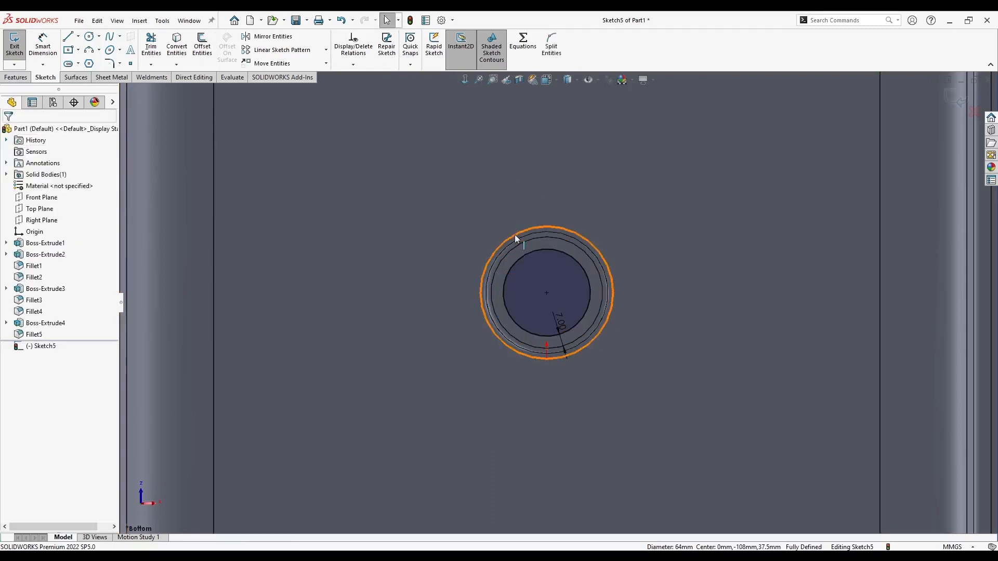
Split the boss's flat face with a projection Split Line using the current offset circle sketch.
{"action": "scroll", "coordinate": [535, 211], "scroll_direction": "up", "scroll_amount": 2}
{"action": "middle_click_drag", "start_coordinate": [534, 207], "coordinate": [373, 250]}
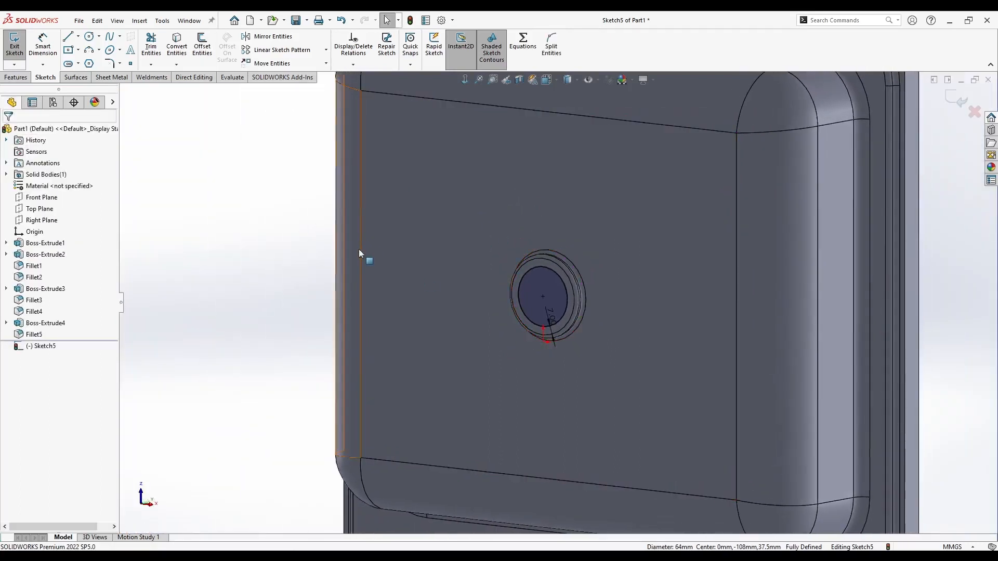
{"action": "left_click", "coordinate": [15, 78]}
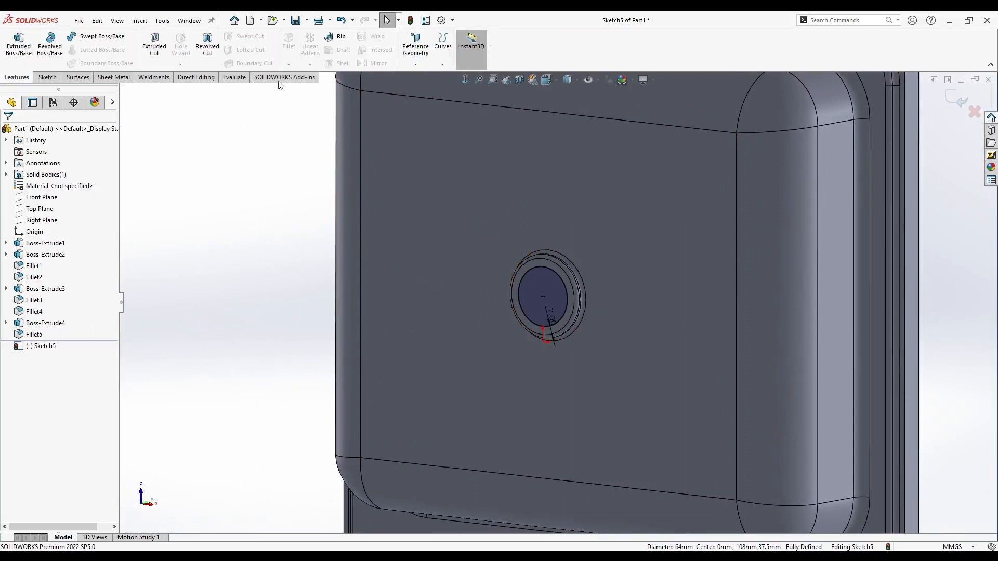
{"action": "left_click", "coordinate": [443, 64]}
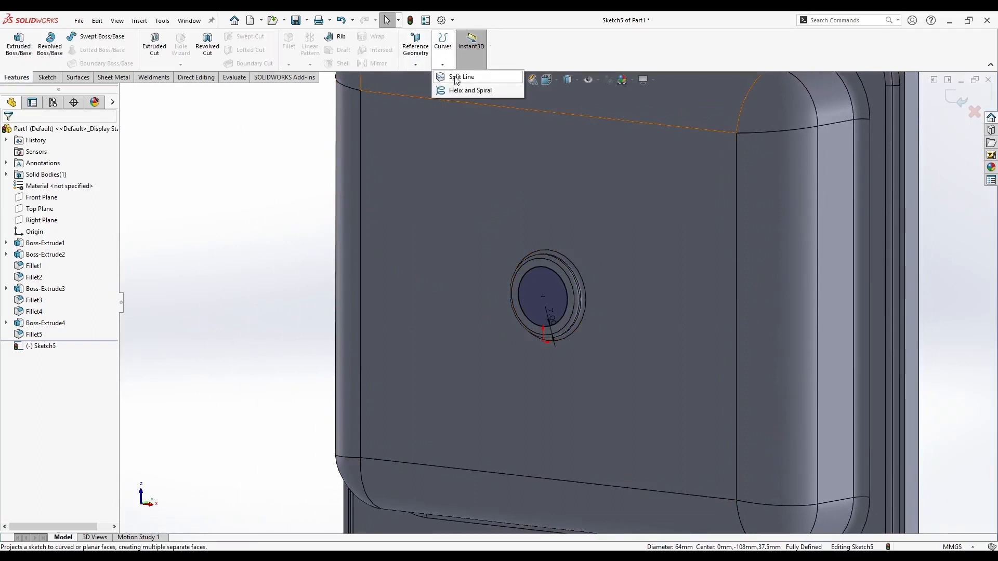
{"action": "left_click", "coordinate": [461, 77]}
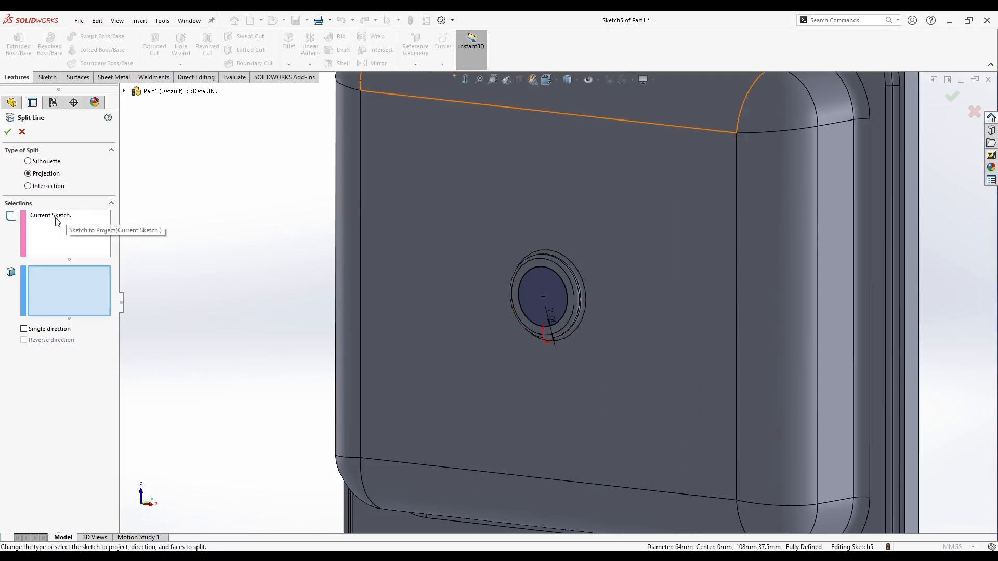
{"action": "scroll", "coordinate": [583, 310], "scroll_direction": "down", "scroll_amount": 3}
{"action": "middle_click_drag", "start_coordinate": [581, 309], "coordinate": [495, 243]}
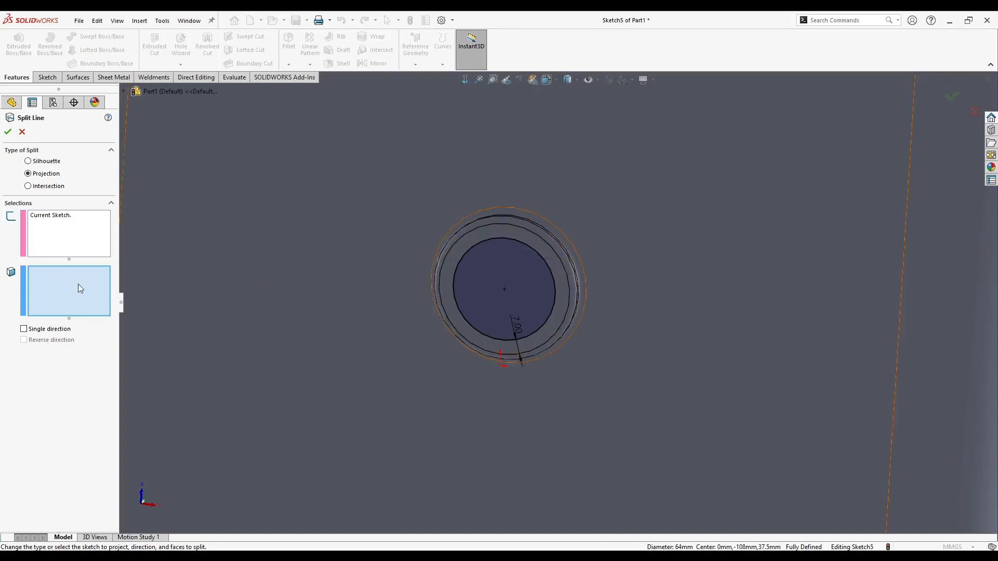
{"action": "left_click", "coordinate": [544, 250]}
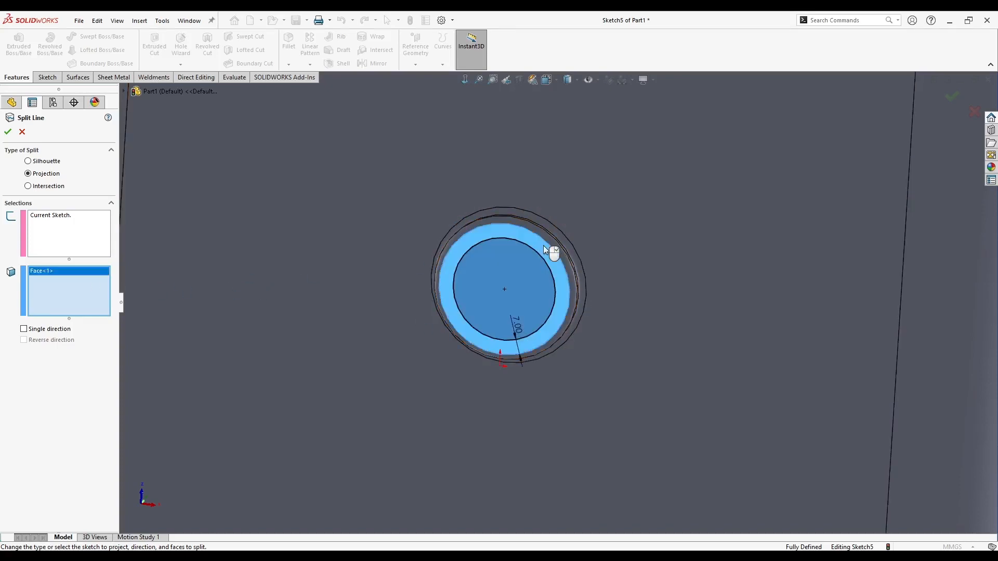
{"action": "left_click", "coordinate": [8, 132]}
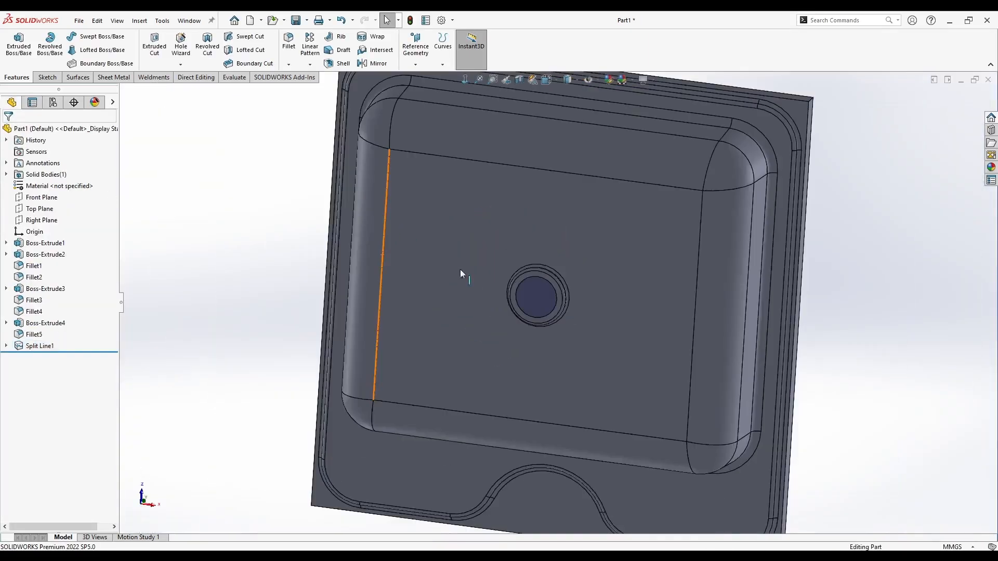
Examine the split circular face on the round boss and the underside of the whole bowl.
{"action": "scroll", "coordinate": [539, 292], "scroll_direction": "down", "scroll_amount": 5}
{"action": "left_click", "coordinate": [539, 292]}
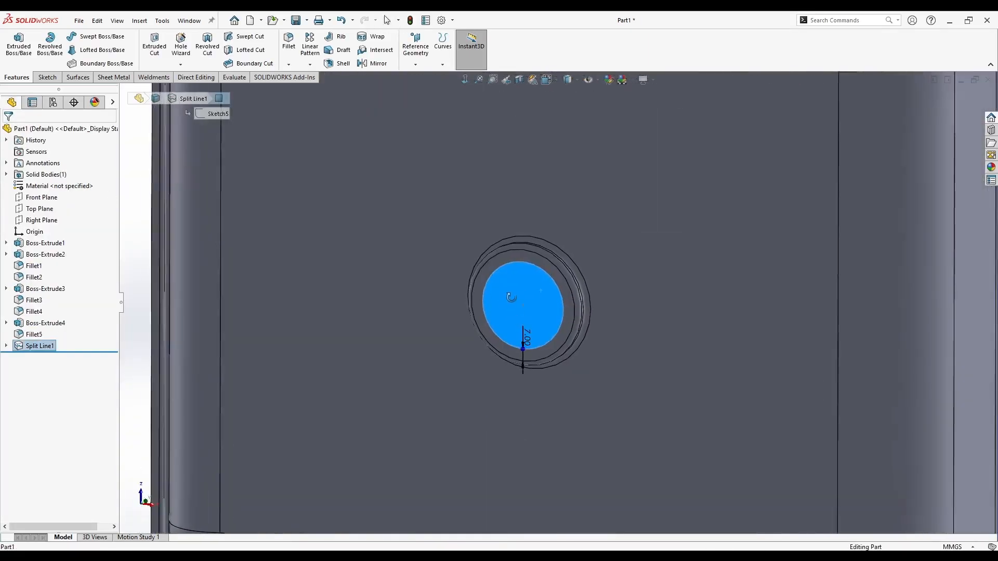
{"action": "left_click", "coordinate": [519, 257]}
{"action": "scroll", "coordinate": [520, 256], "scroll_direction": "up", "scroll_amount": 4}
{"action": "left_click", "coordinate": [302, 240]}
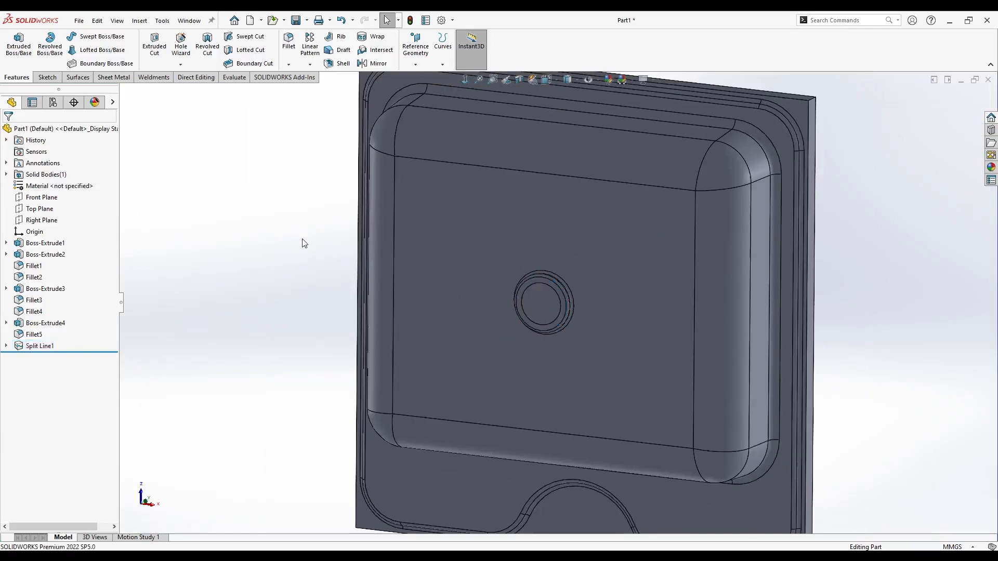
{"action": "middle_click_drag", "start_coordinate": [302, 240], "coordinate": [282, 247]}
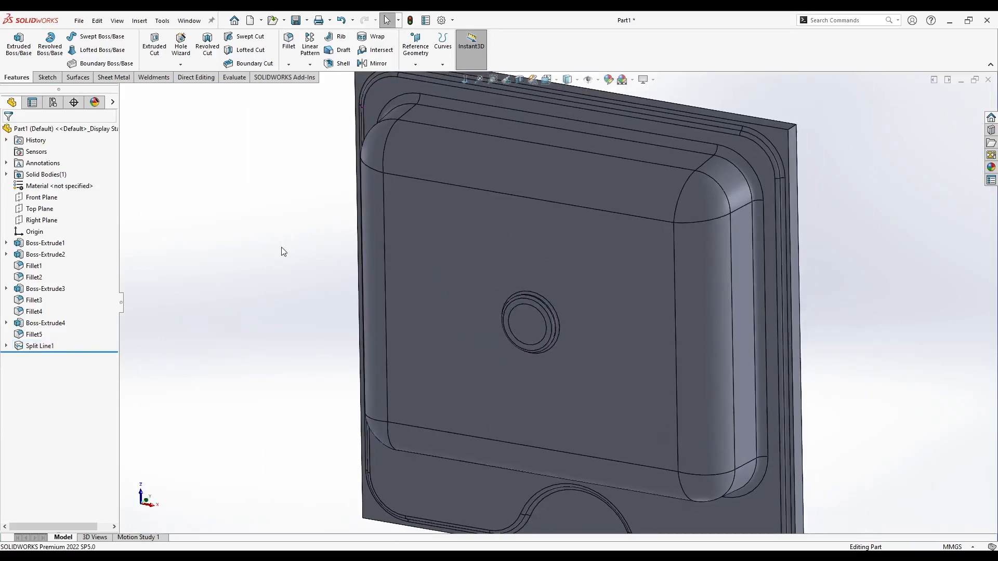
{"action": "scroll", "coordinate": [388, 255], "scroll_direction": "up", "scroll_amount": 2}
{"action": "middle_click_drag", "start_coordinate": [388, 254], "coordinate": [312, 249]}
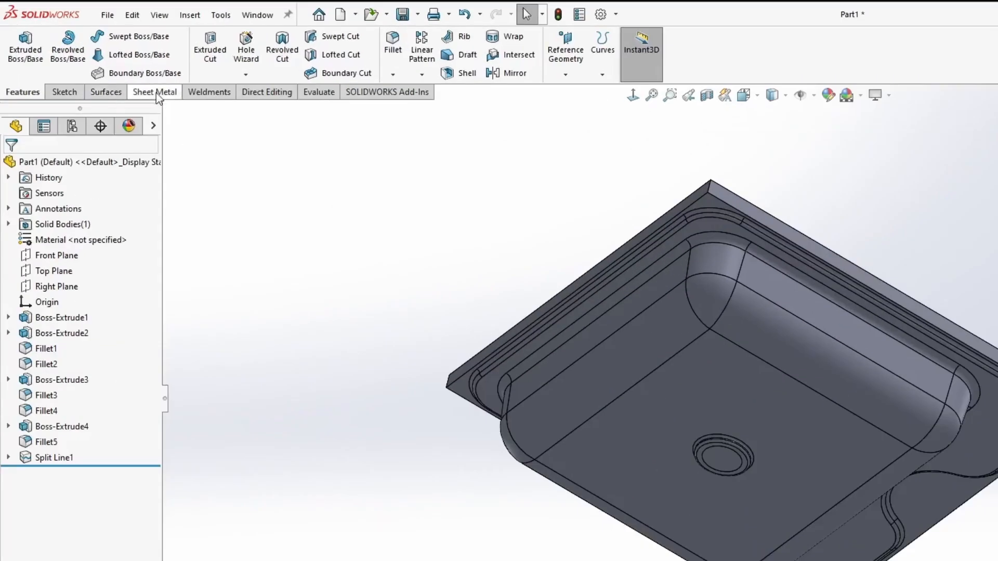
Set up a Forming Tool with the plate's underside as the stopping face and the inner split circle as the face to remove.
{"action": "left_click", "coordinate": [114, 77]}
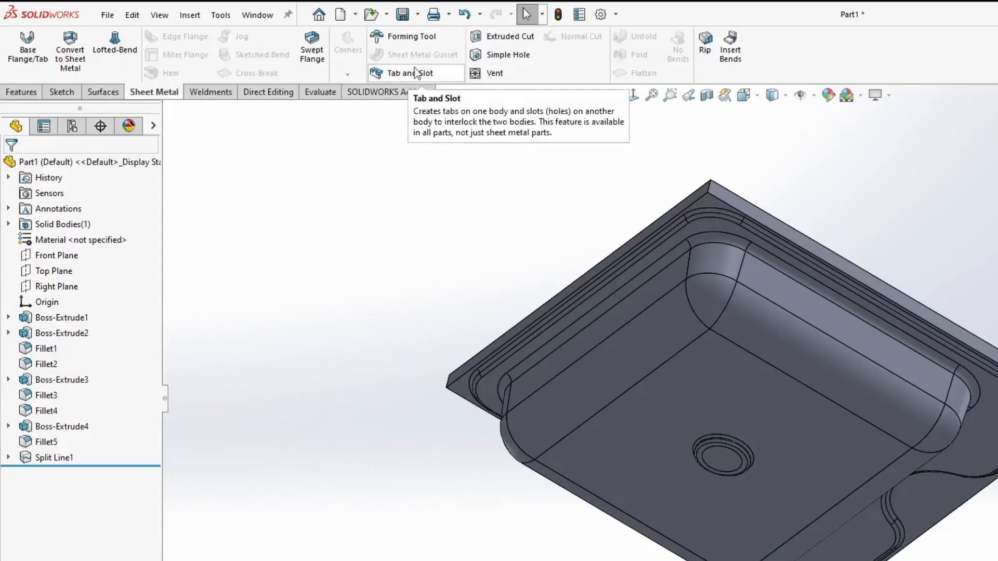
{"action": "left_click", "coordinate": [394, 38]}
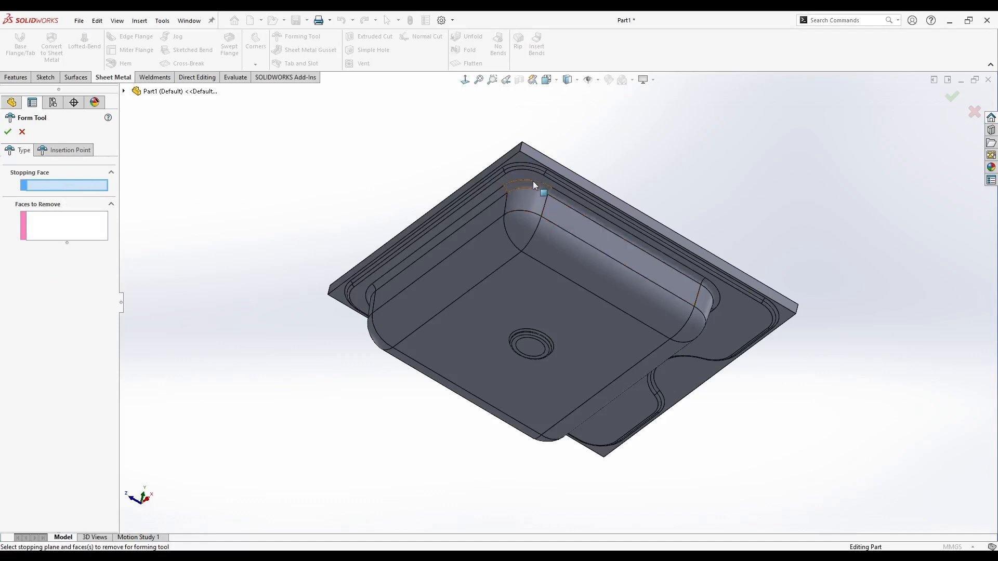
{"action": "left_click", "coordinate": [523, 161]}
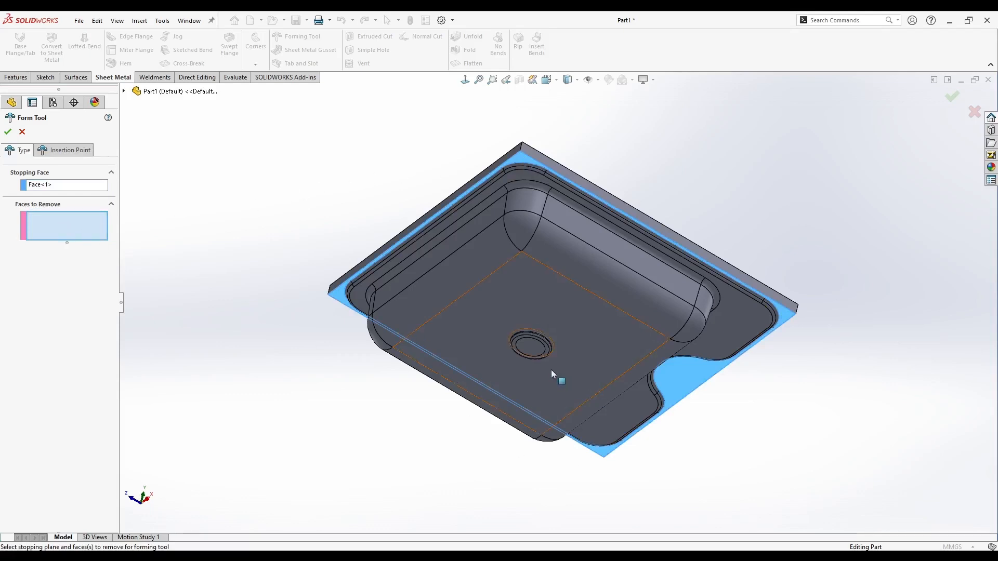
{"action": "scroll", "coordinate": [531, 347], "scroll_direction": "down", "scroll_amount": 4}
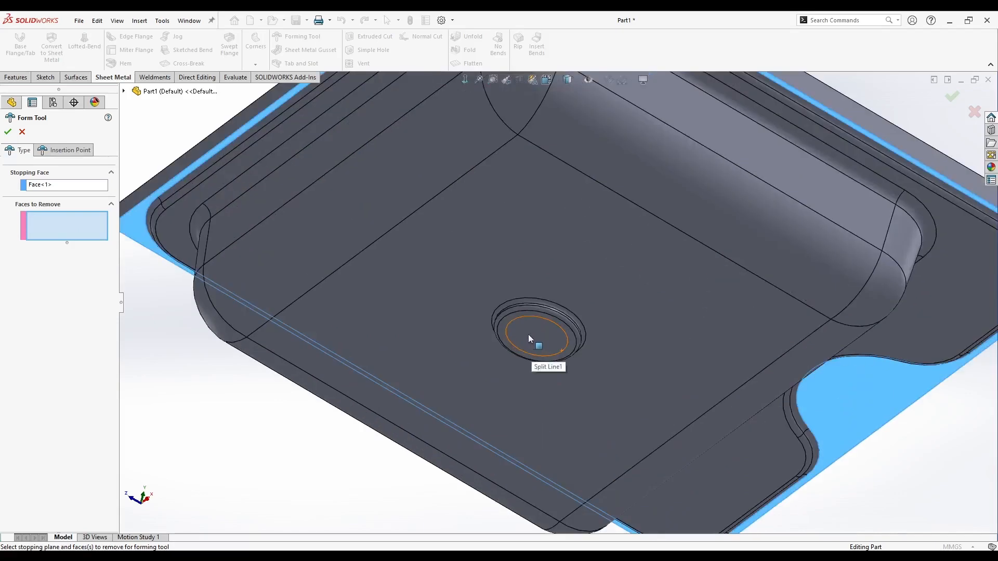
{"action": "left_click", "coordinate": [528, 335]}
{"action": "scroll", "coordinate": [400, 306], "scroll_direction": "up", "scroll_amount": 5}
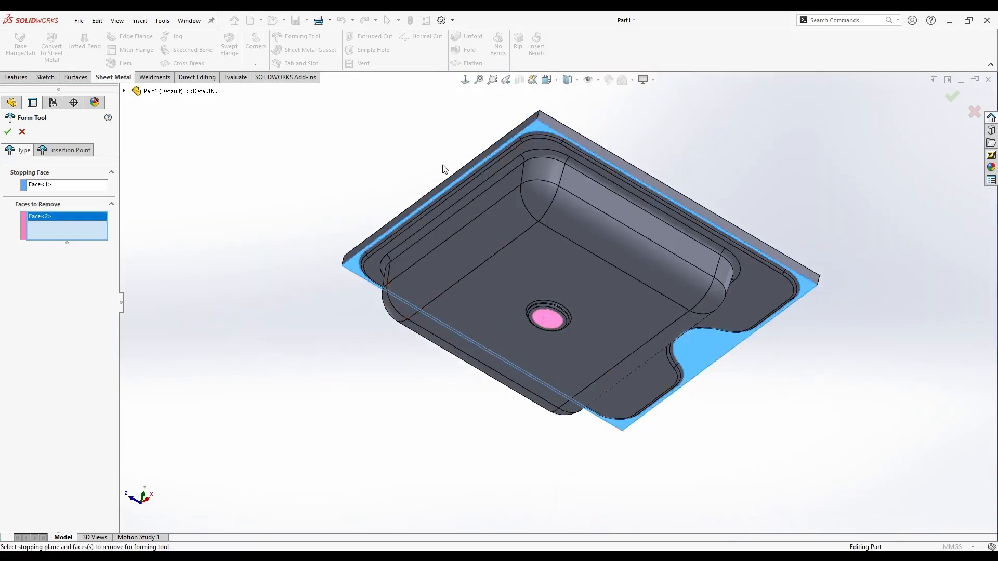
Keep the insertion point at the origin in the middle of the plate and create the forming tool.
{"action": "middle_click_drag", "start_coordinate": [443, 166], "coordinate": [461, 403]}
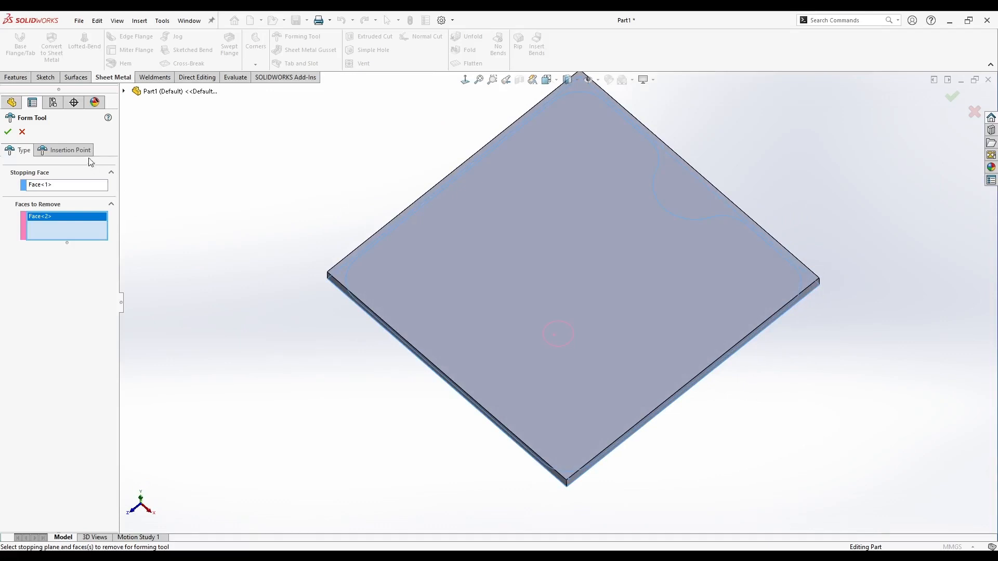
{"action": "left_click", "coordinate": [76, 152]}
{"action": "mouse_move", "coordinate": [436, 250]}
{"action": "middle_mouse_down"}
{"action": "mouse_move", "coordinate": [328, 196]}
{"action": "mouse_move", "coordinate": [419, 240]}
{"action": "middle_mouse_up"}
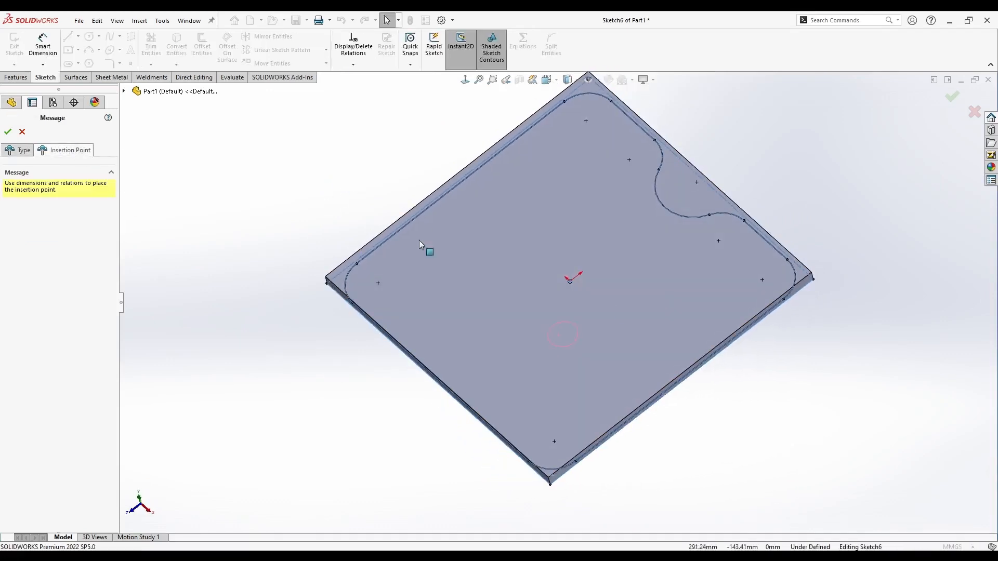
{"action": "left_click", "coordinate": [571, 284]}
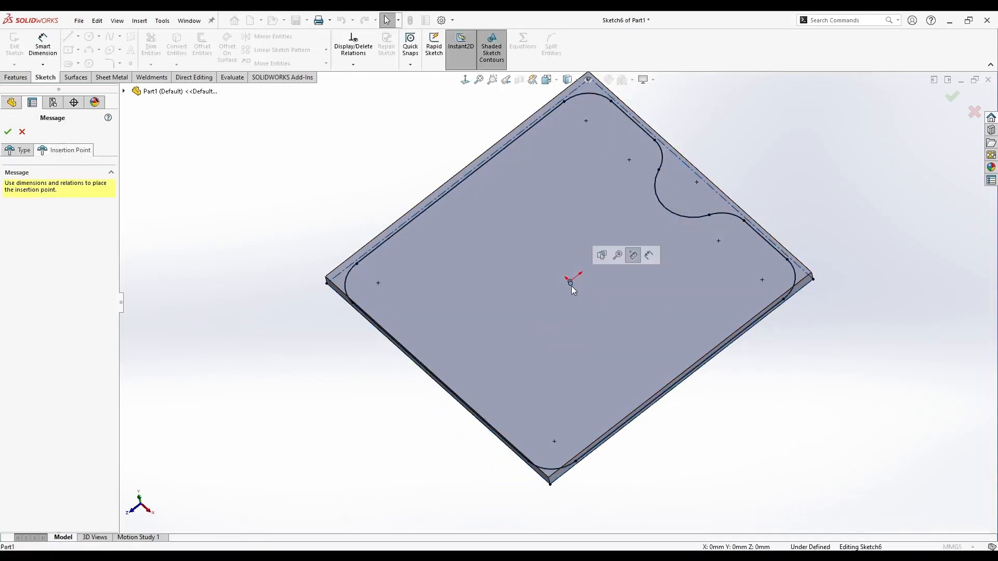
{"action": "left_click", "coordinate": [7, 133]}
Examine the forming tool's coloured stopping, forming and removal faces from above and below.
{"action": "middle_click_drag", "start_coordinate": [276, 186], "coordinate": [415, 268]}
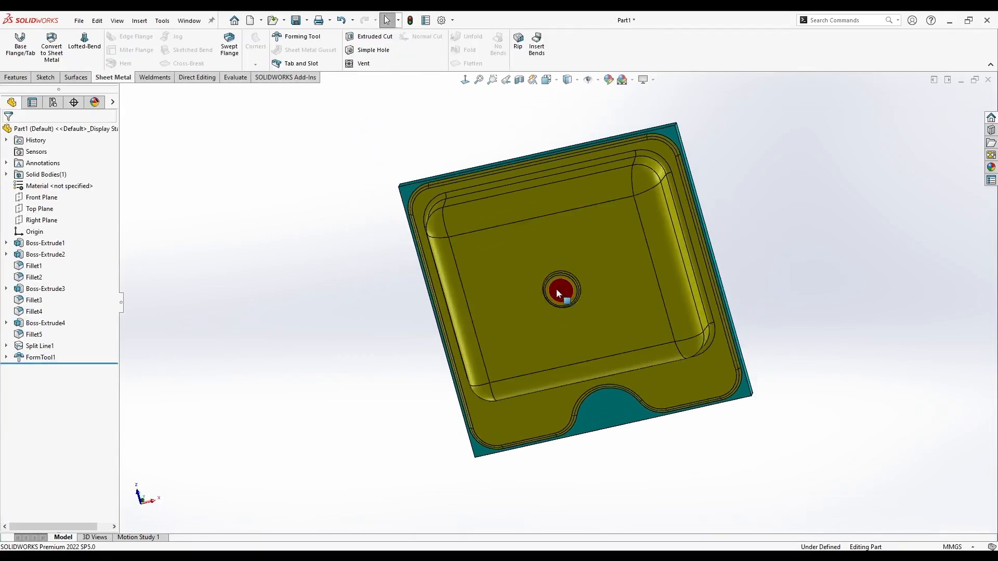
{"action": "middle_click_drag", "start_coordinate": [556, 289], "coordinate": [587, 389]}
{"action": "scroll", "coordinate": [631, 207], "scroll_direction": "down", "scroll_amount": 5}
{"action": "scroll", "coordinate": [626, 216], "scroll_direction": "up", "scroll_amount": 8}
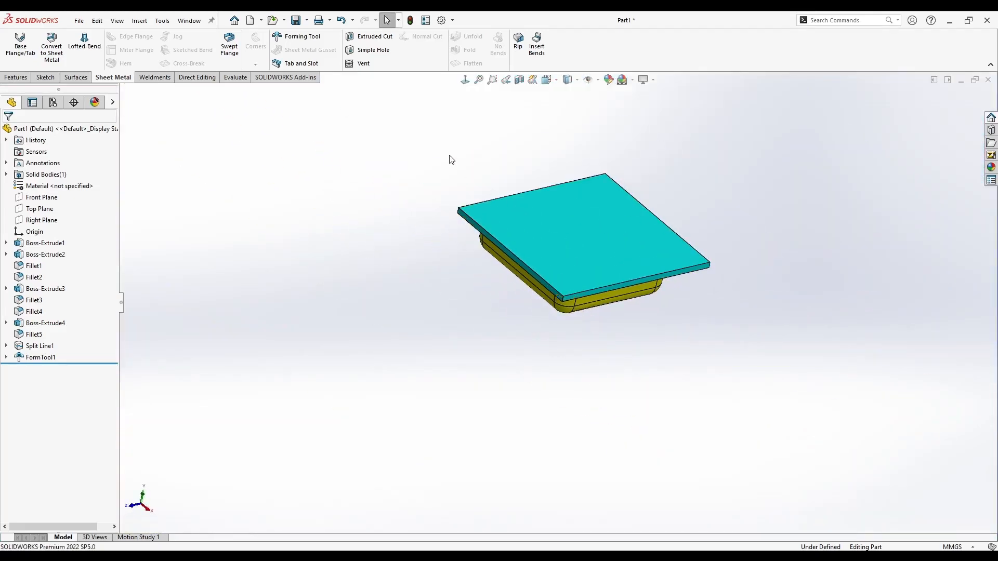
{"action": "scroll", "coordinate": [604, 203], "scroll_direction": "down", "scroll_amount": 4}
{"action": "middle_click_drag", "start_coordinate": [395, 359], "coordinate": [375, 348]}
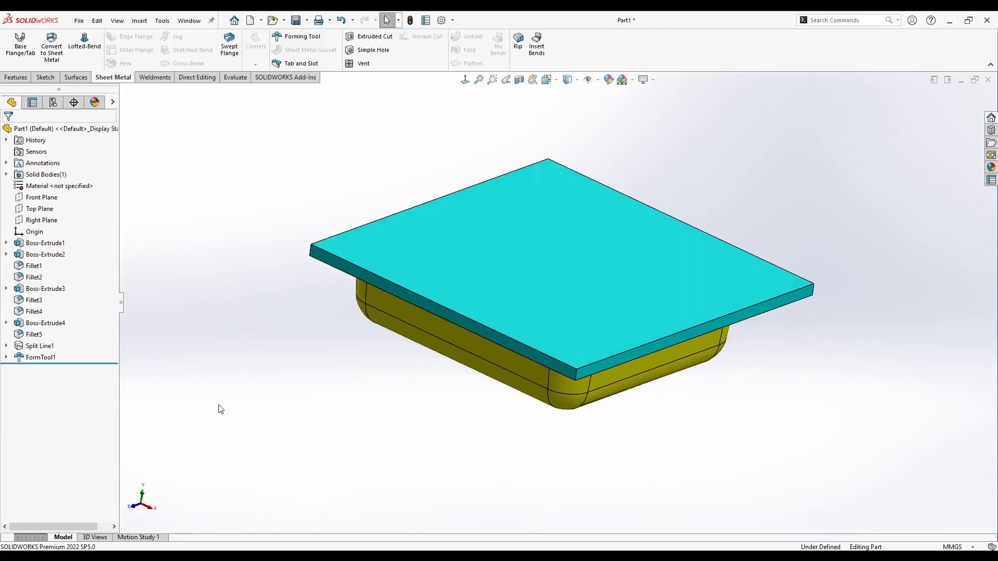
{"action": "middle_click_drag", "start_coordinate": [250, 395], "coordinate": [289, 282]}
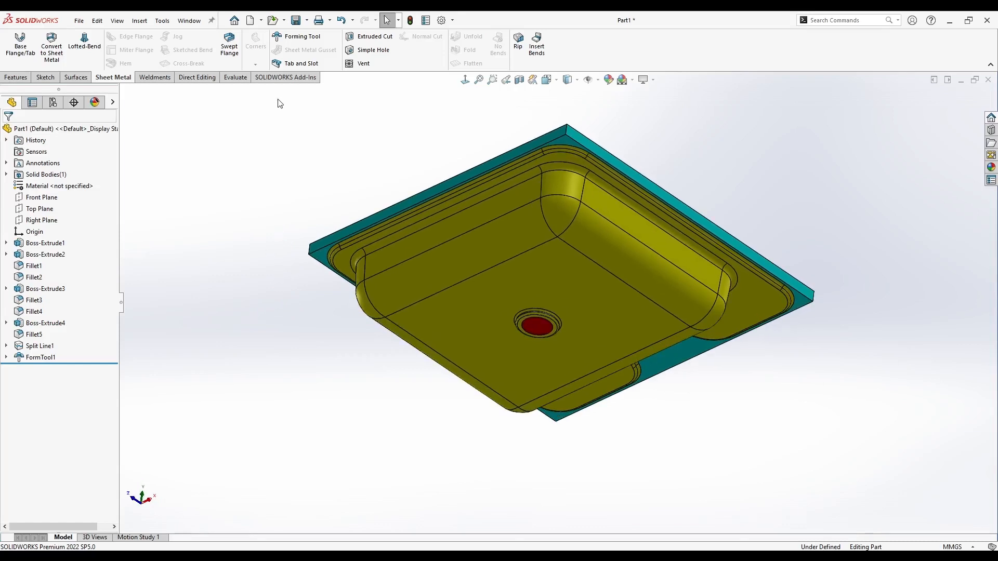
{"action": "left_click", "coordinate": [306, 21]}
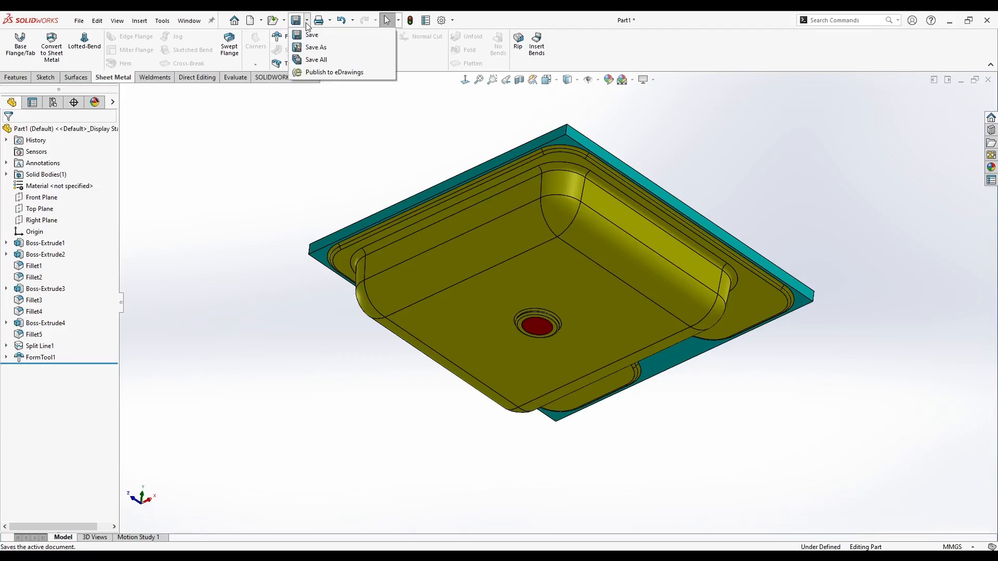
{"action": "left_click", "coordinate": [314, 47]}
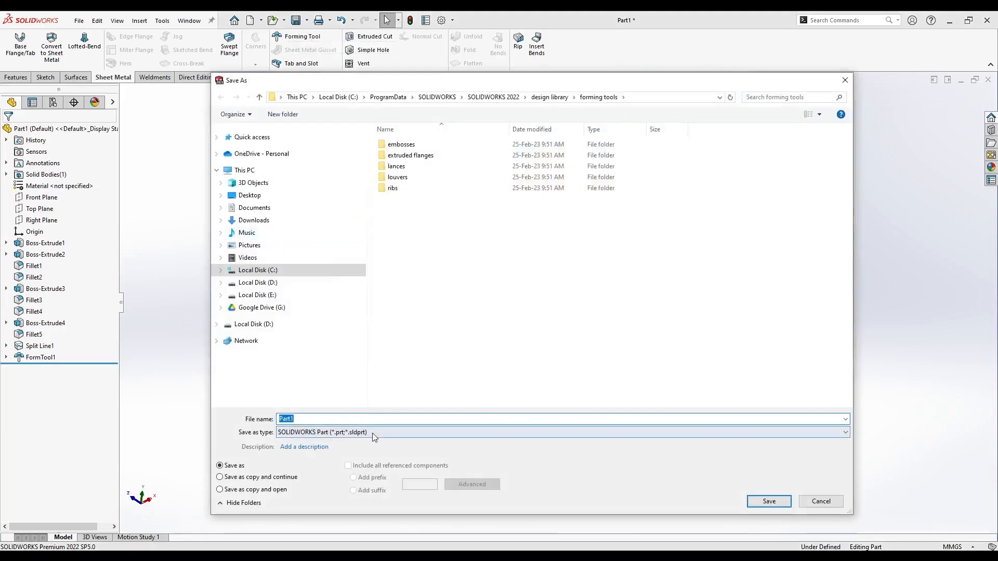
{"action": "left_click", "coordinate": [376, 436]}
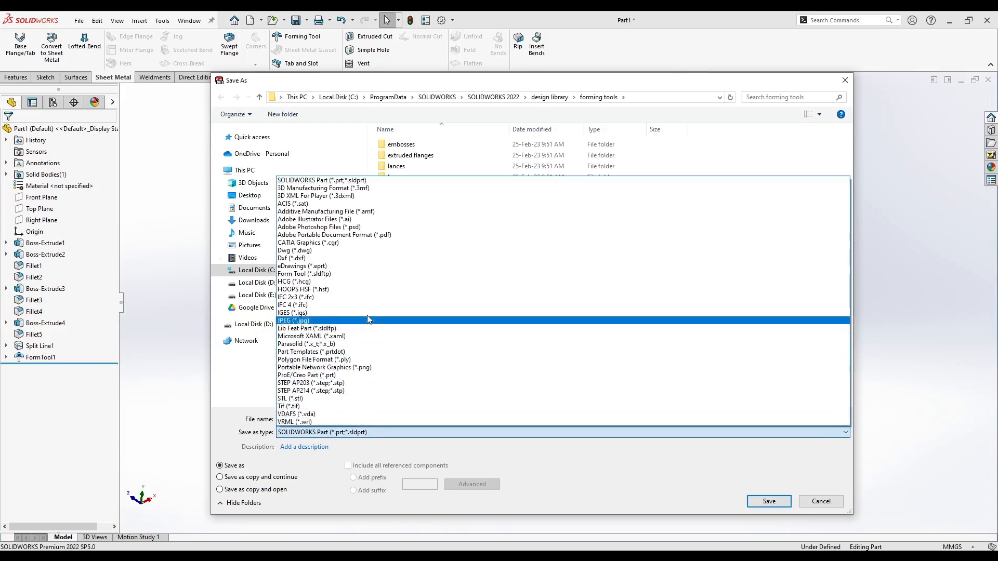
{"action": "left_click", "coordinate": [325, 274]}
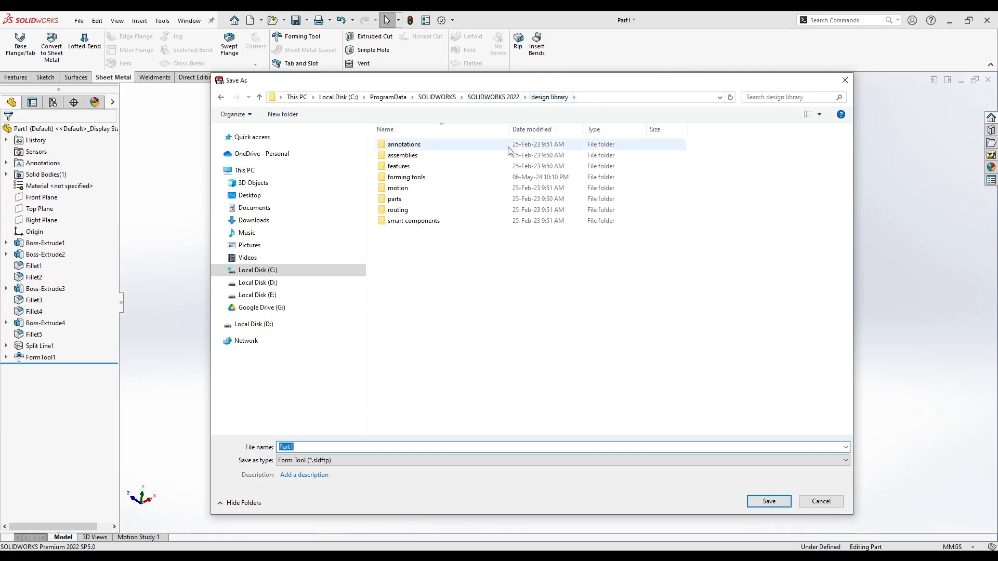
{"action": "double_click", "coordinate": [411, 177]}
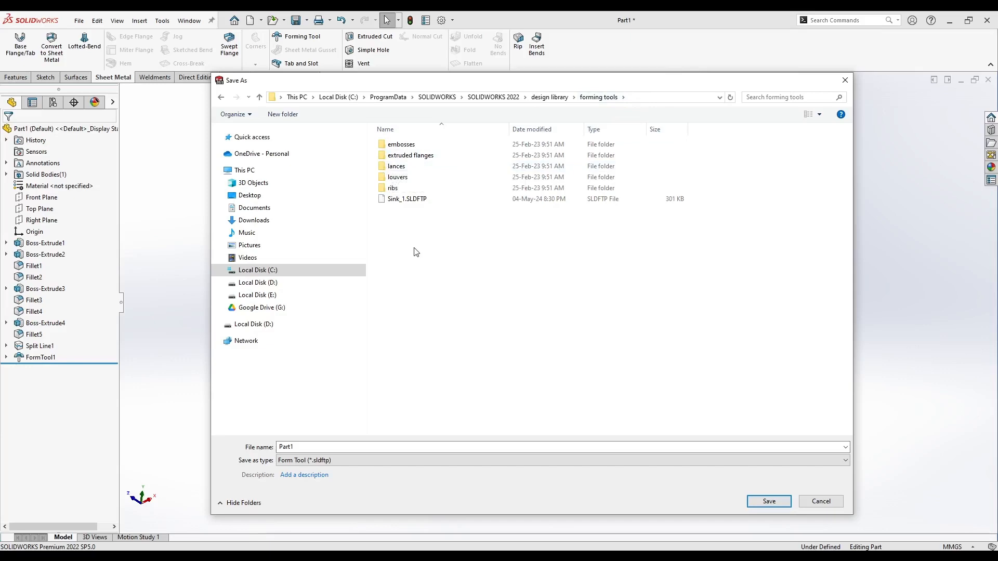
{"action": "left_click", "coordinate": [836, 503]}
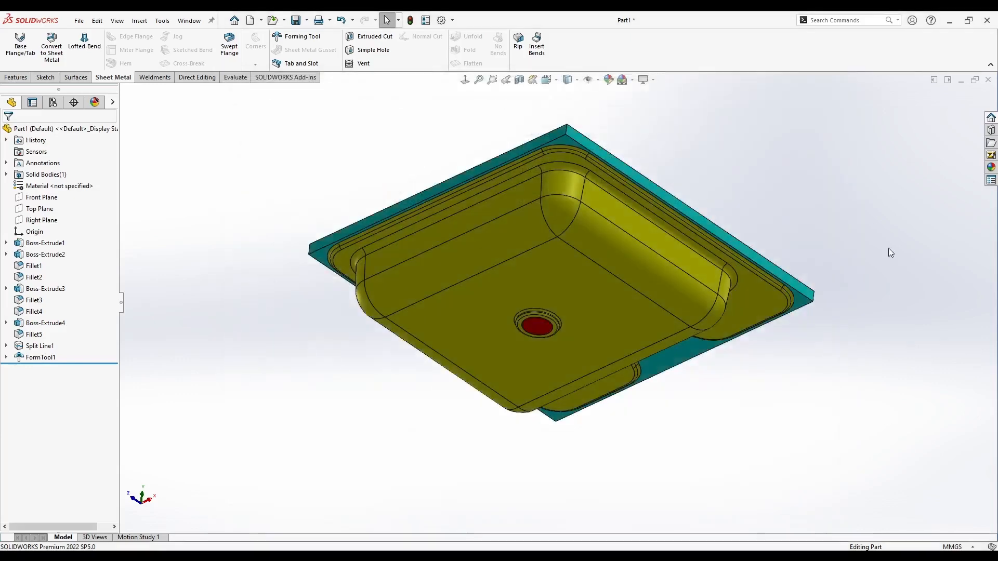
Close the forming tool part without saving its changes and create a new part document.
{"action": "left_click", "coordinate": [988, 80]}
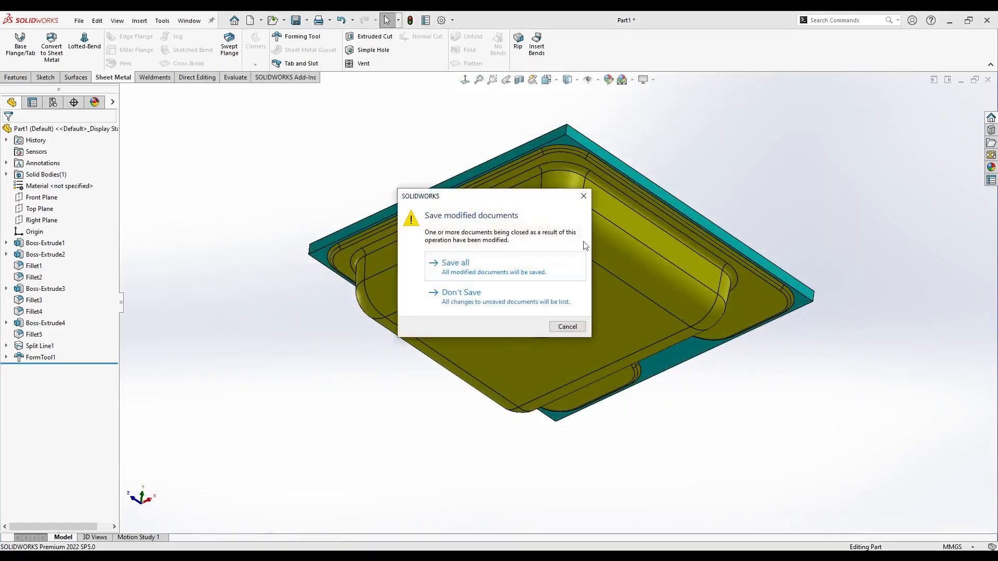
{"action": "left_click", "coordinate": [496, 303]}
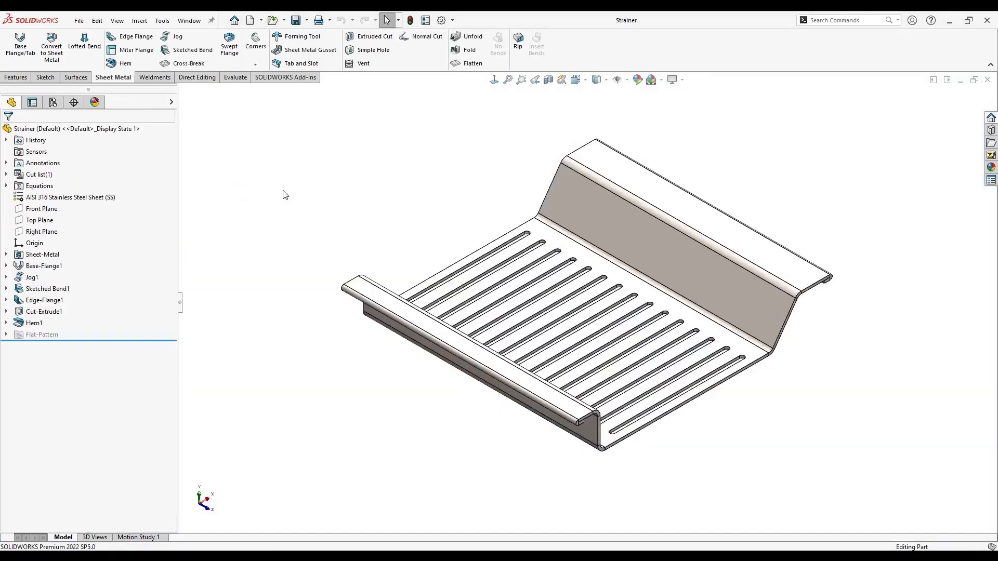
{"action": "key", "text": "ctrl+Tab"}
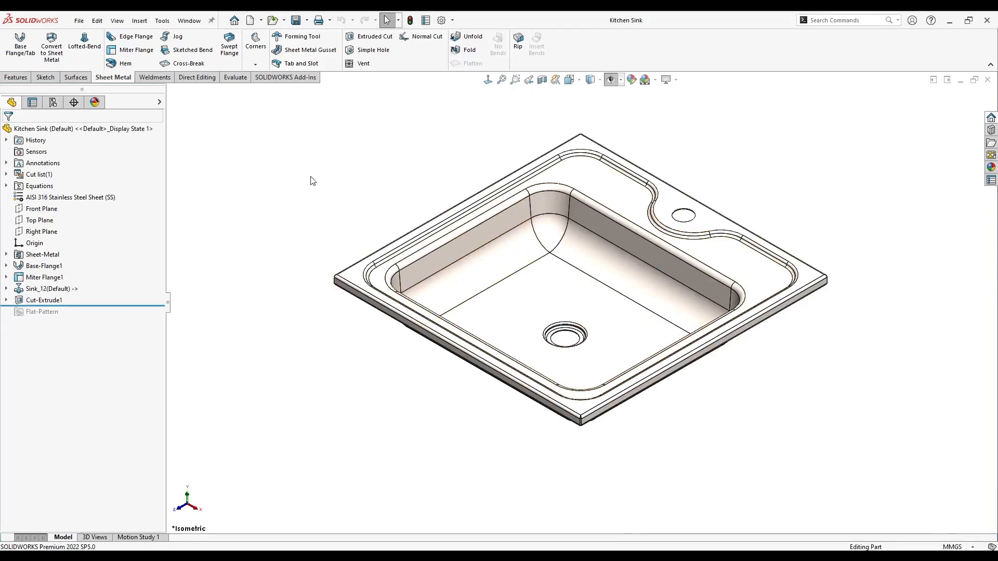
{"action": "left_click", "coordinate": [252, 22]}
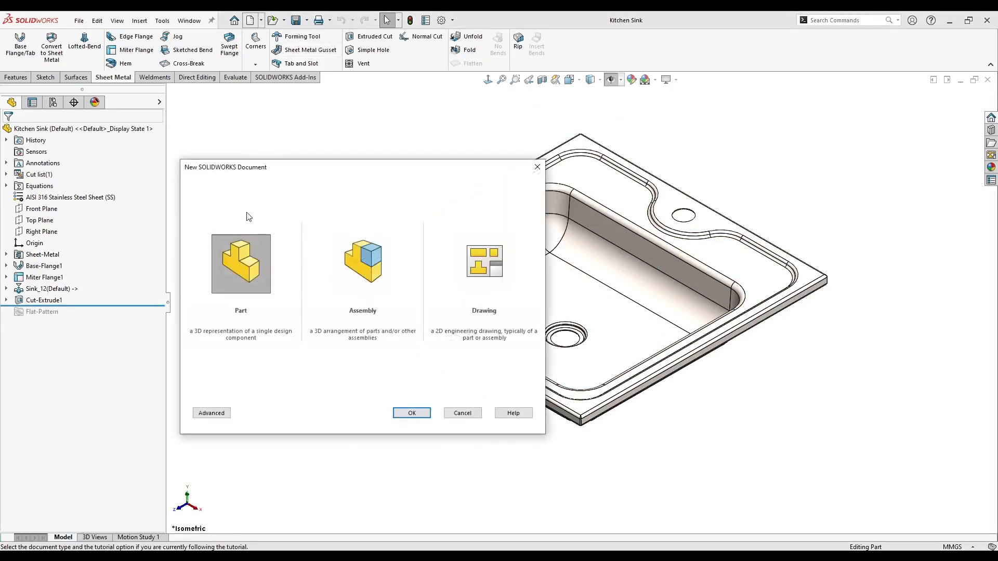
{"action": "left_click", "coordinate": [410, 412]}
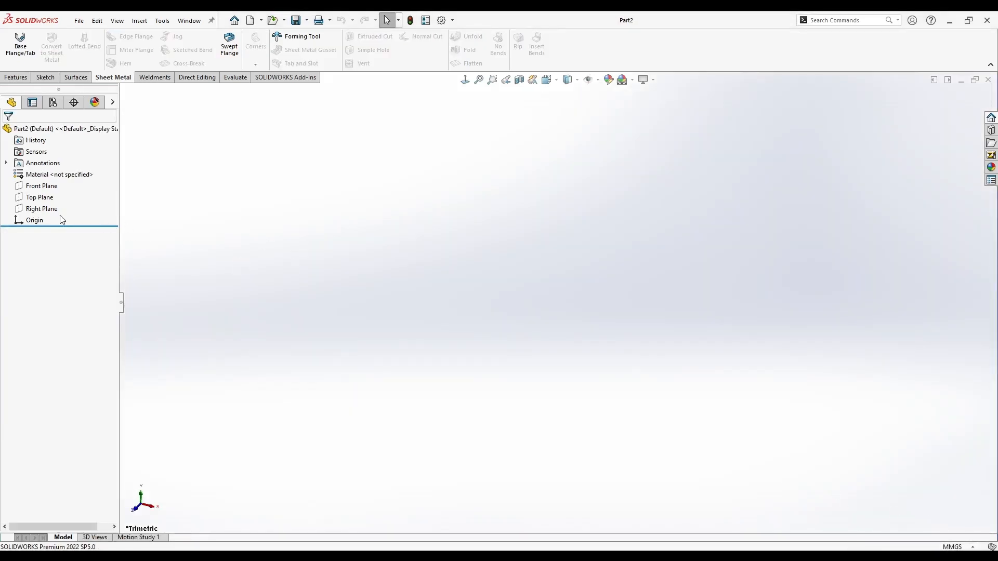
Sketch a 600 by 600 mm center rectangle on the Top Plane, centred on the origin.
{"action": "right_click", "coordinate": [42, 197]}
{"action": "left_click", "coordinate": [48, 186]}
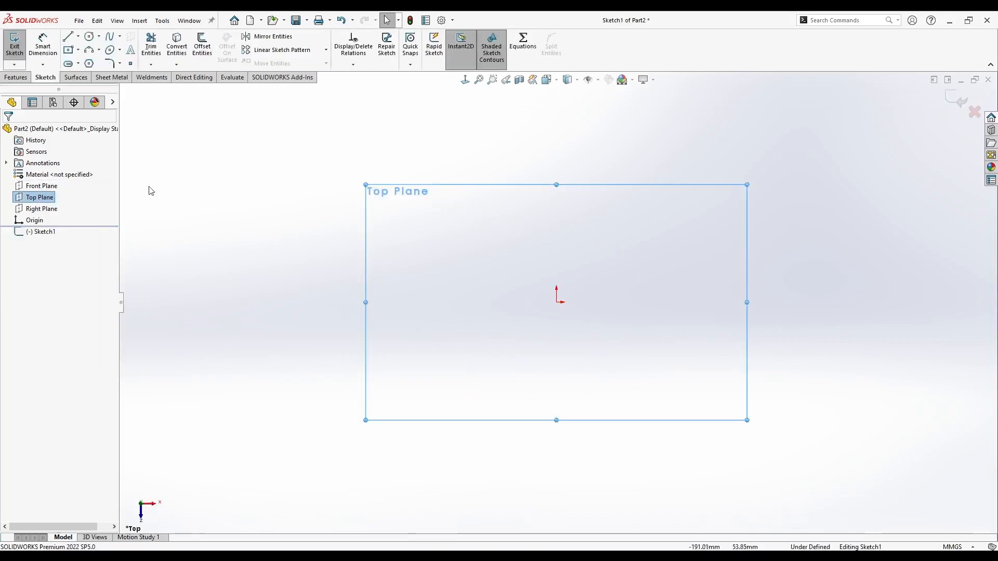
{"action": "left_click", "coordinate": [68, 49]}
{"action": "left_click", "coordinate": [557, 302]}
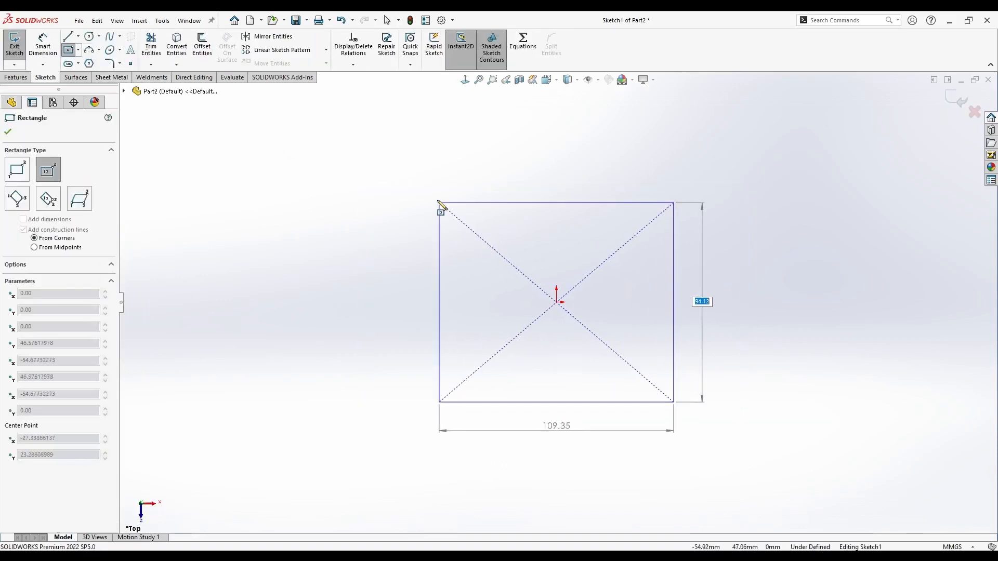
{"action": "type", "text": "600"}
{"action": "key", "text": "Return"}
{"action": "type", "text": "600"}
{"action": "key", "text": "Return"}
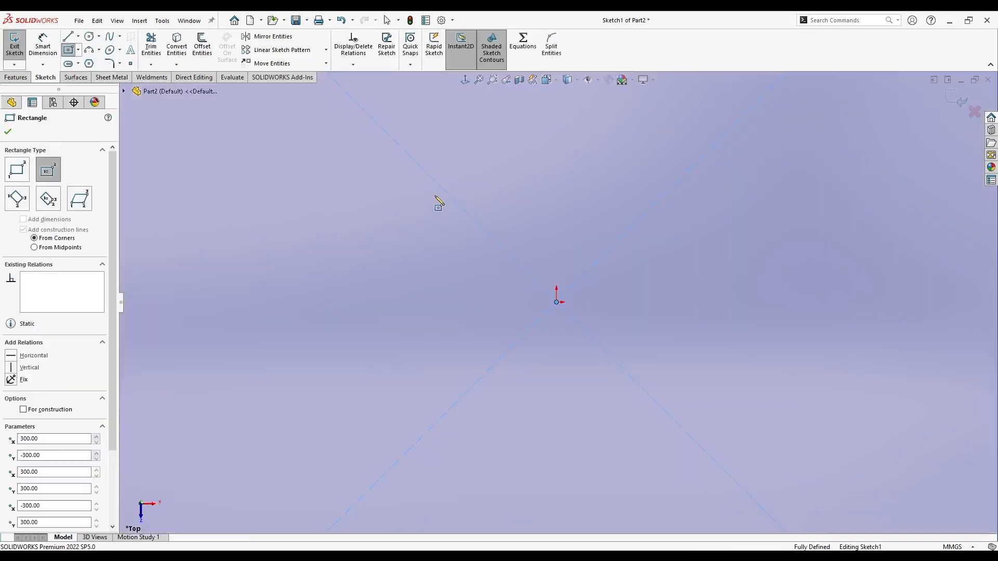
{"action": "key", "text": "Escape"}
{"action": "key", "text": "f"}
{"action": "mouse_move", "coordinate": [475, 401]}
{"action": "middle_mouse_down"}
{"action": "mouse_move", "coordinate": [434, 217]}
{"action": "mouse_move", "coordinate": [697, 416]}
{"action": "mouse_move", "coordinate": [751, 372]}
{"action": "middle_mouse_up"}
{"action": "left_click", "coordinate": [751, 371]}
{"action": "left_click", "coordinate": [243, 223]}
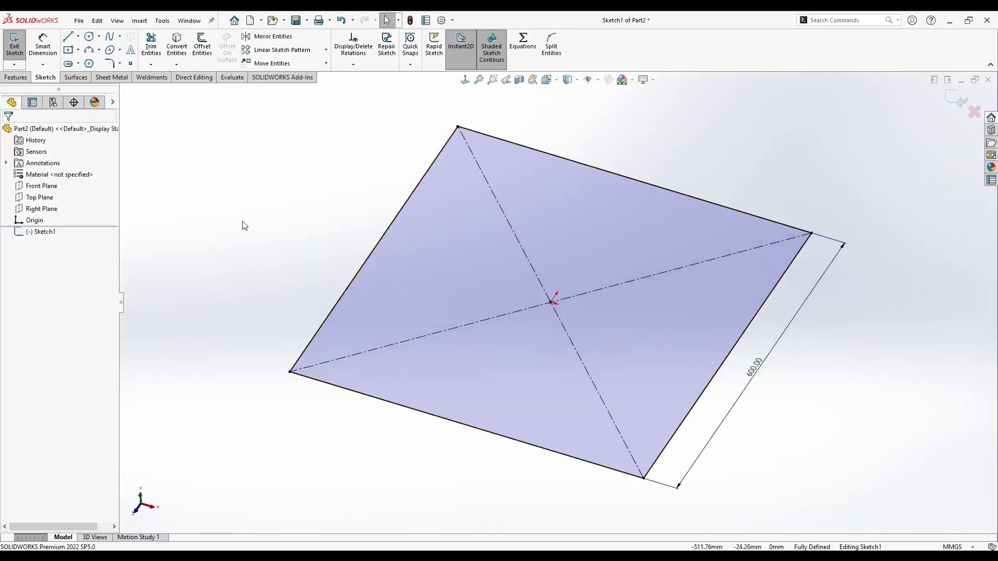
Set up a Base Flange from the square sketch with 1.50 mm thickness, K-factor 0.5 and rectangular auto relief at ratio 0.5.
{"action": "left_click", "coordinate": [16, 76]}
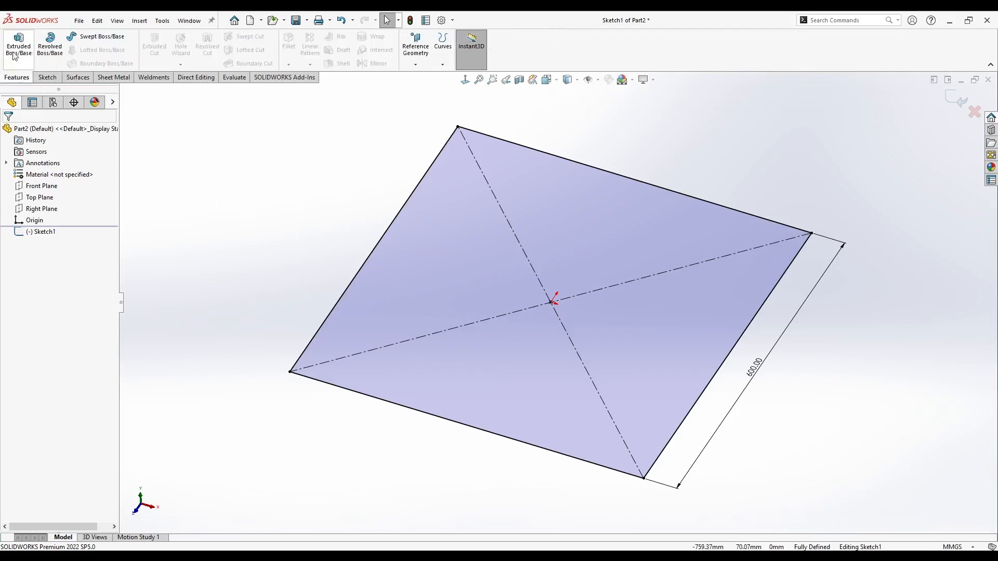
{"action": "left_click", "coordinate": [114, 77]}
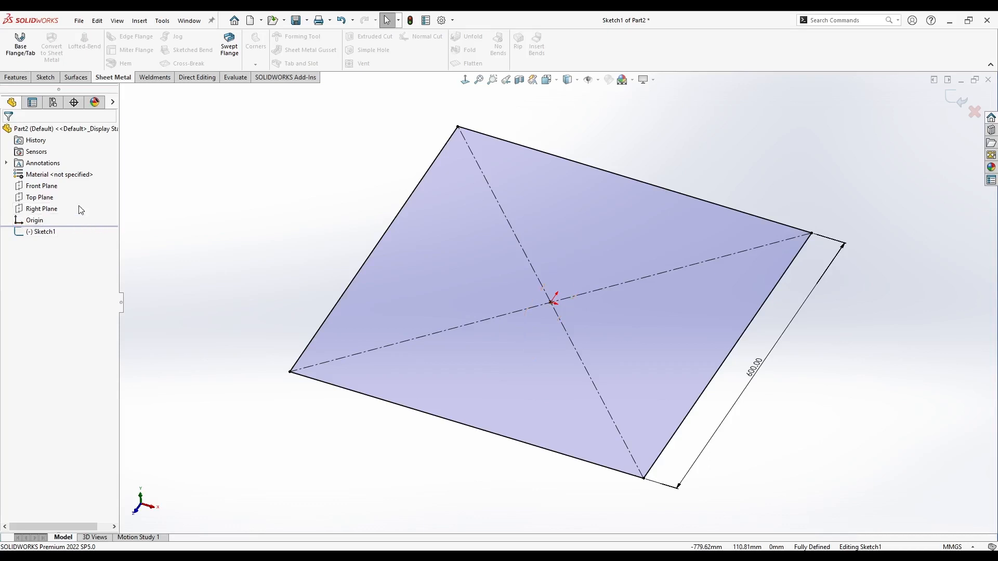
{"action": "left_click", "coordinate": [21, 45]}
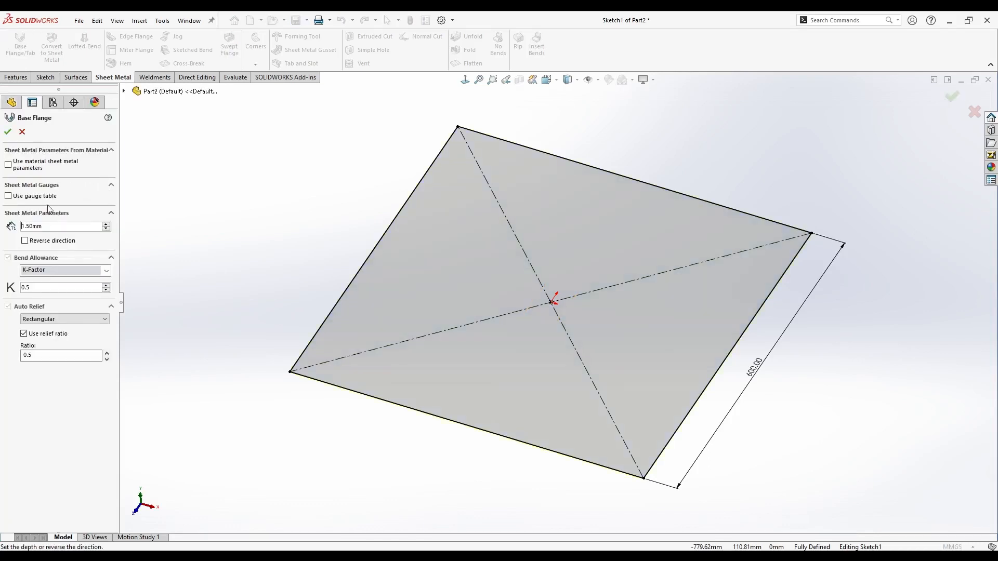
{"action": "double_click", "coordinate": [48, 226]}
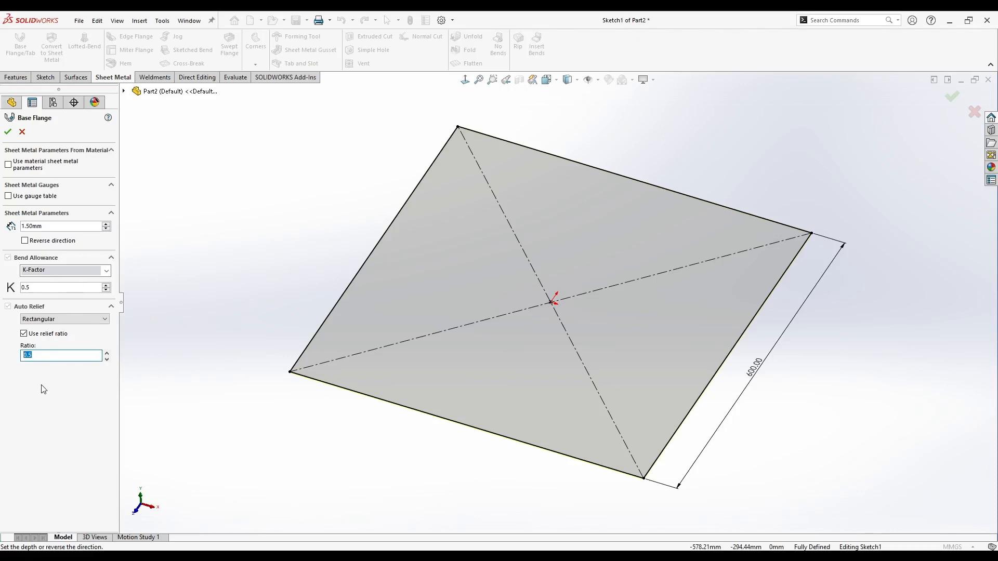
Check the thickness direction from the front, keep the material below the sketch plane and create the base flange.
{"action": "middle_click_drag", "start_coordinate": [366, 488], "coordinate": [382, 320]}
{"action": "key", "text": "space"}
{"action": "left_click", "coordinate": [381, 318]}
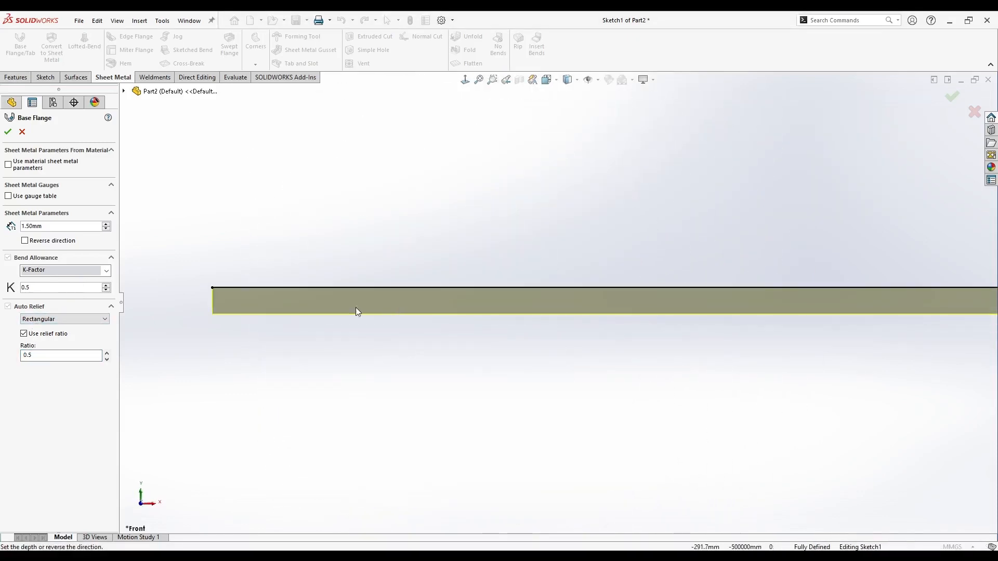
{"action": "left_click", "coordinate": [25, 241]}
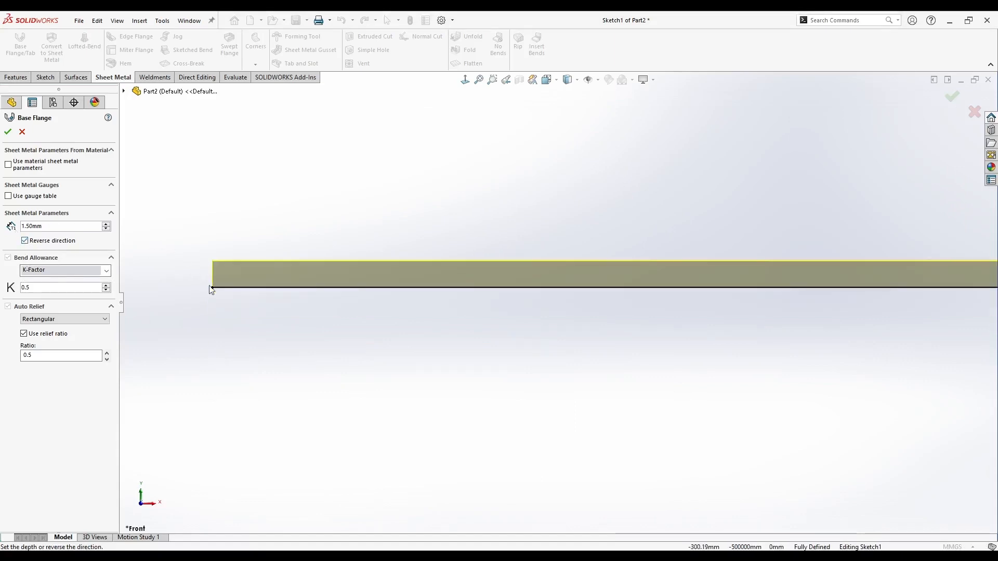
{"action": "left_click", "coordinate": [42, 241]}
{"action": "key", "text": "f"}
{"action": "key", "text": "ctrl+7"}
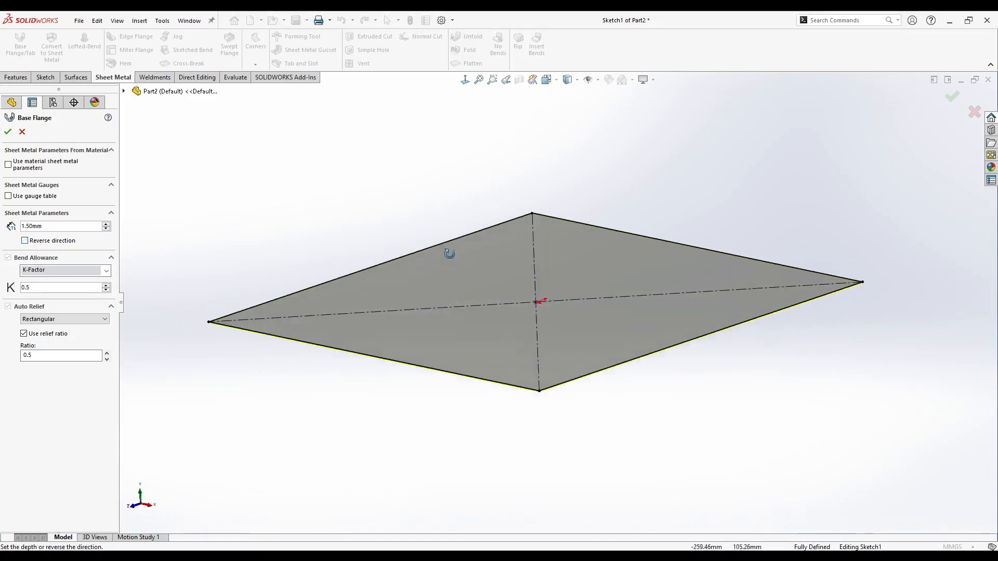
{"action": "key", "text": "Return"}
{"action": "left_click", "coordinate": [258, 220]}
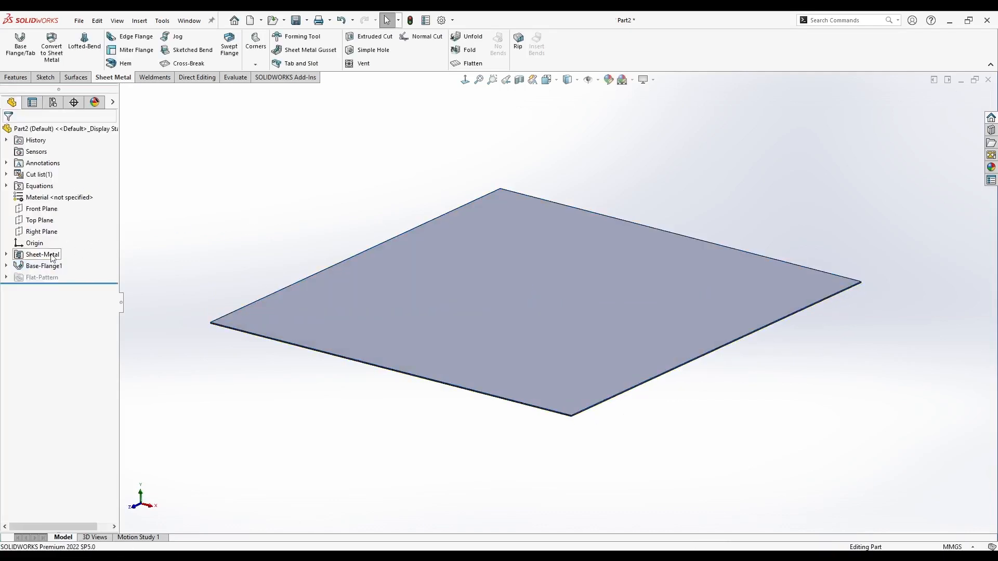
Start a sketch on the sheet's thin side face that is parallel to the Right Plane.
{"action": "middle_click_drag", "start_coordinate": [314, 210], "coordinate": [194, 250]}
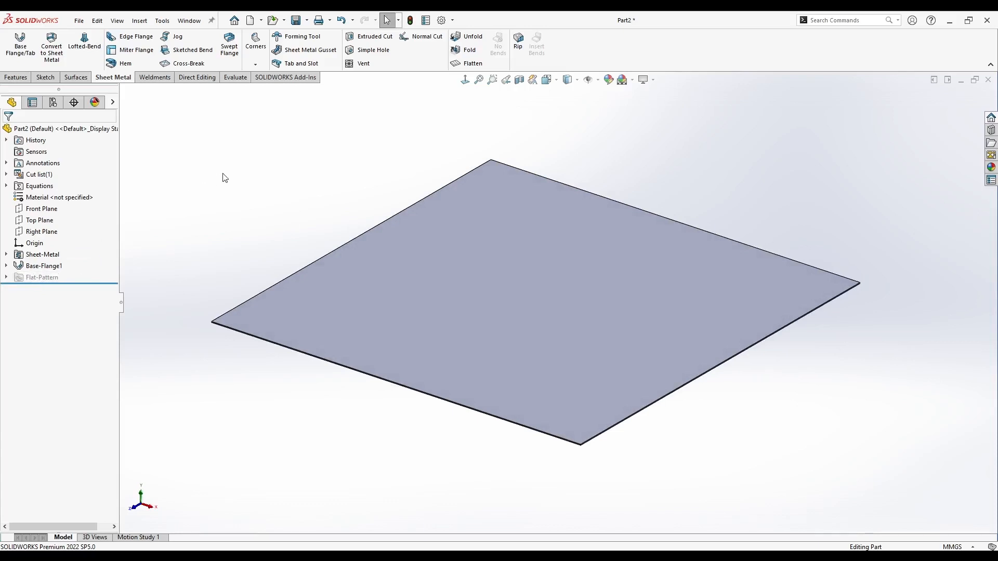
{"action": "key", "text": "f"}
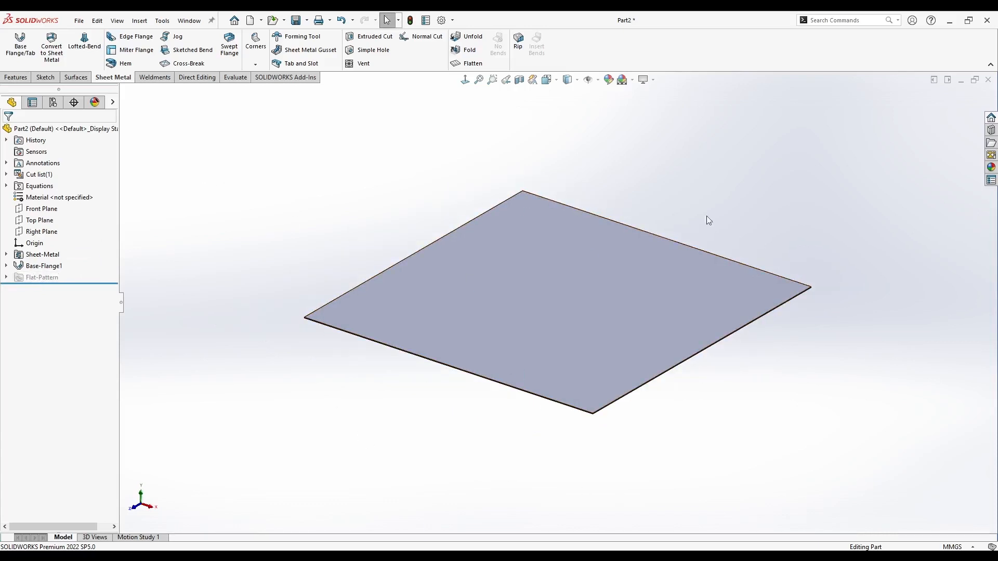
{"action": "middle_click_drag", "start_coordinate": [472, 486], "coordinate": [396, 398]}
{"action": "key", "text": "space"}
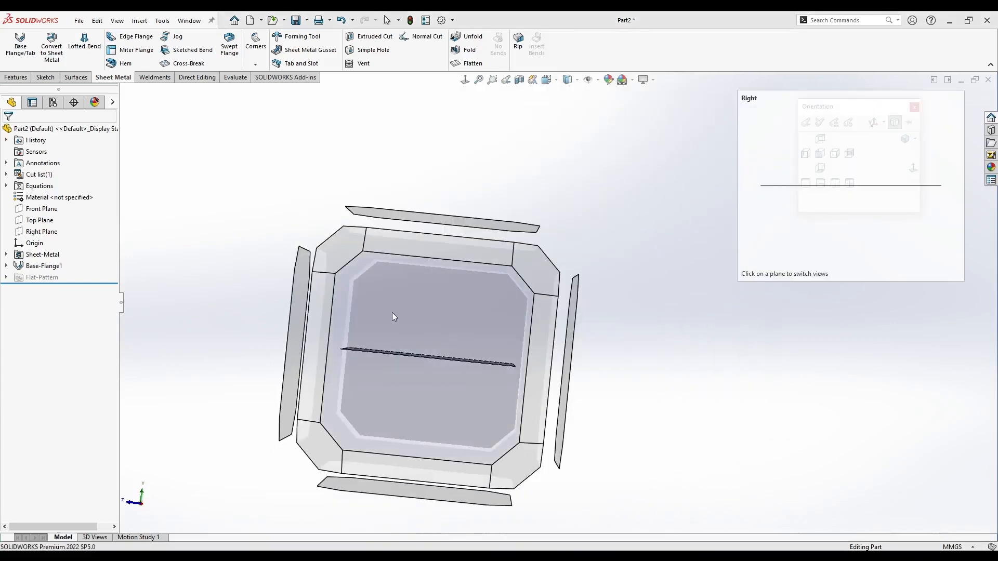
{"action": "left_click", "coordinate": [392, 313]}
{"action": "scroll", "coordinate": [463, 286], "scroll_direction": "down", "scroll_amount": 5}
{"action": "right_click", "coordinate": [397, 266]}
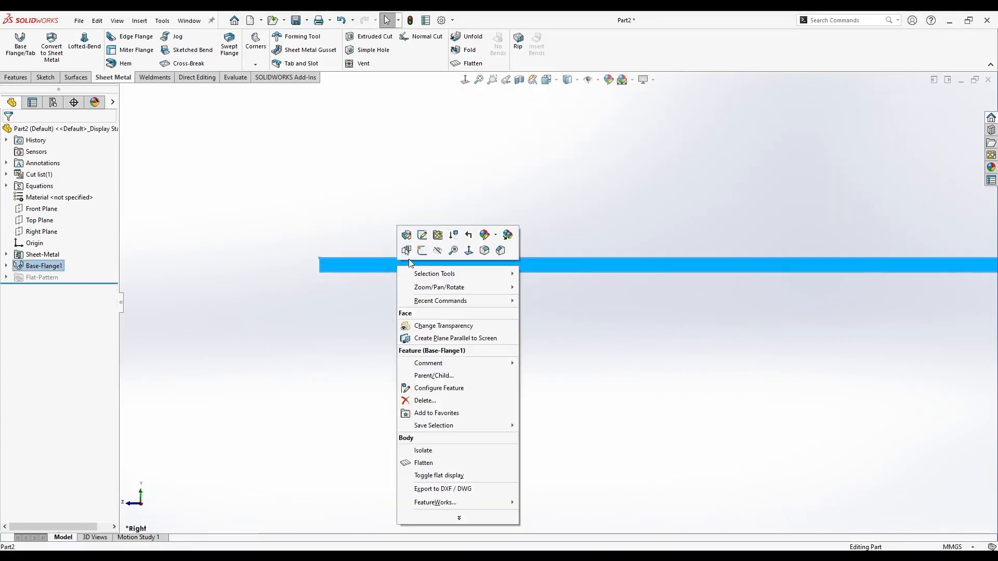
{"action": "left_click", "coordinate": [422, 251]}
Draw a hook profile from the sheet's lower corner with connected lines 20 mm down, 10 mm inward and 5 mm up.
{"action": "key", "text": "l"}
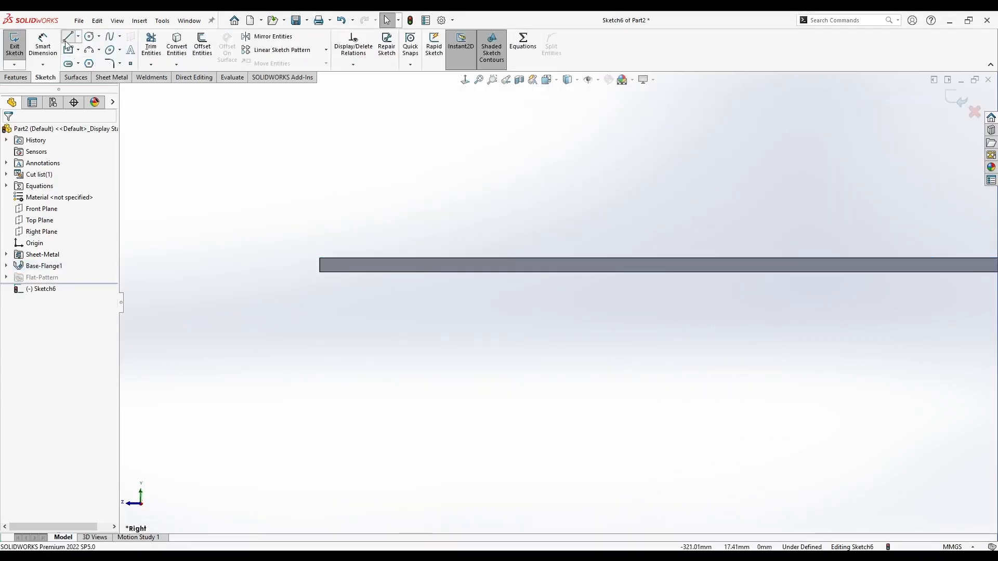
{"action": "left_click", "coordinate": [319, 272]}
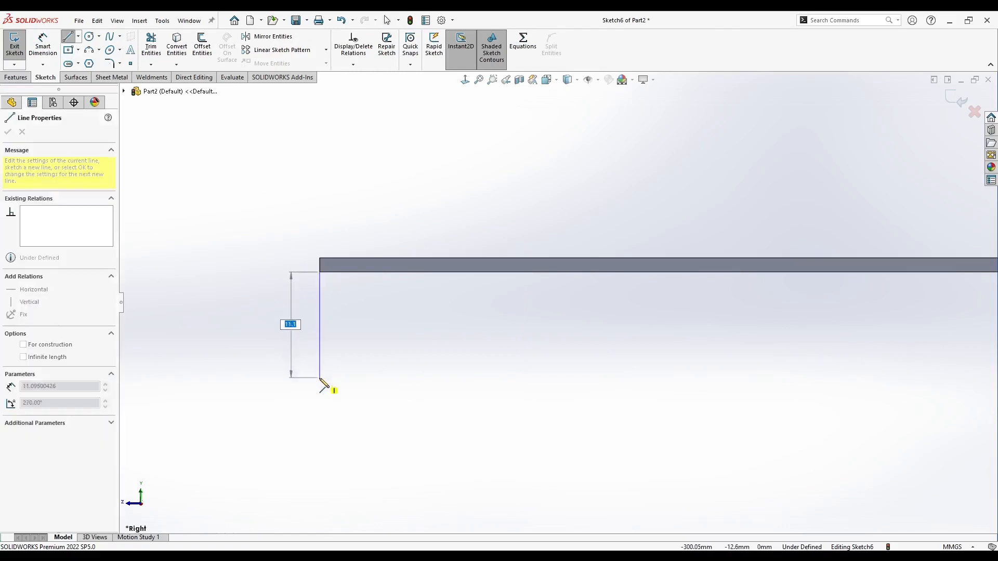
{"action": "type", "text": "20"}
{"action": "key", "text": "Return"}
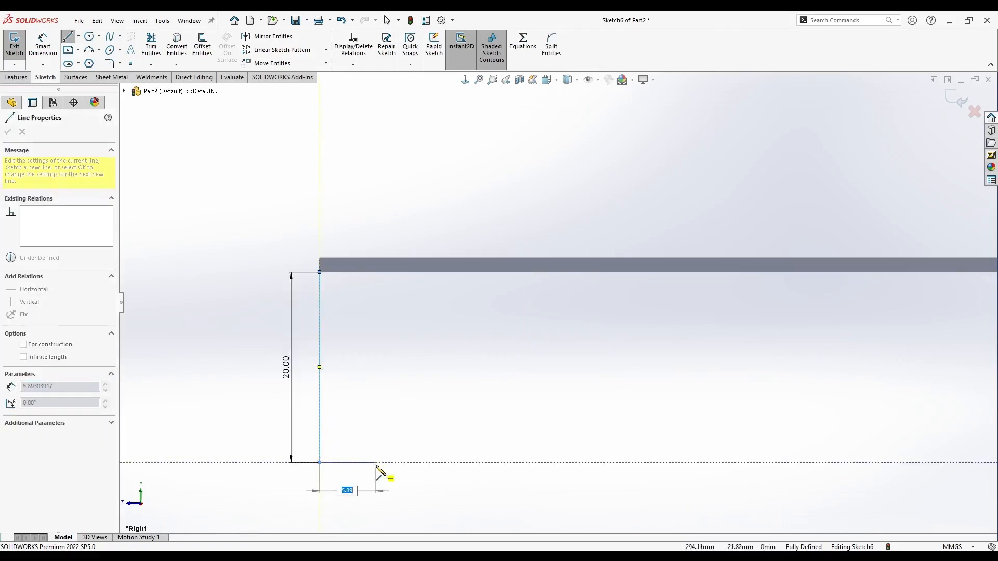
{"action": "type", "text": "10"}
{"action": "key", "text": "Return"}
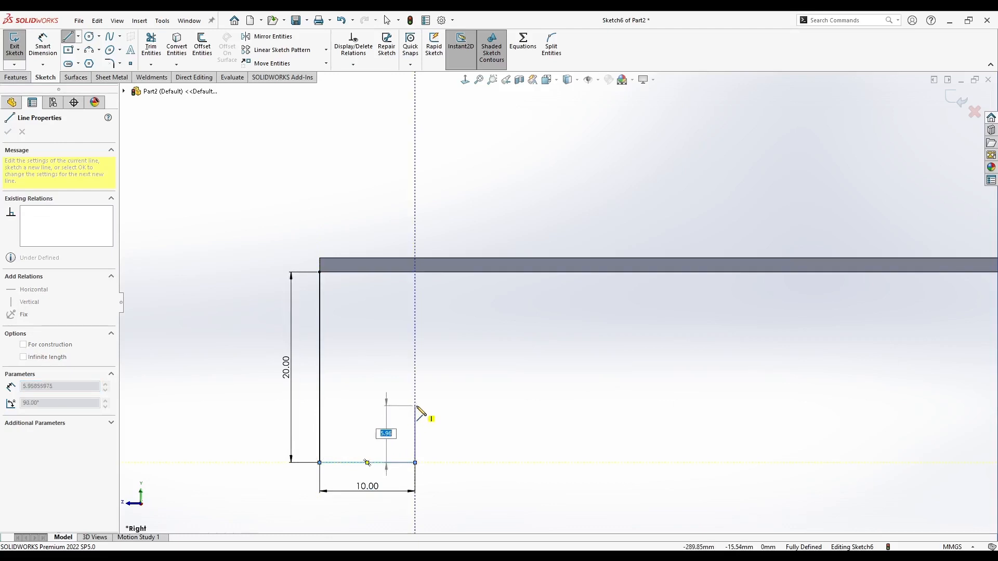
{"action": "type", "text": "5"}
{"action": "key", "text": "Return"}
{"action": "key", "text": "Escape"}
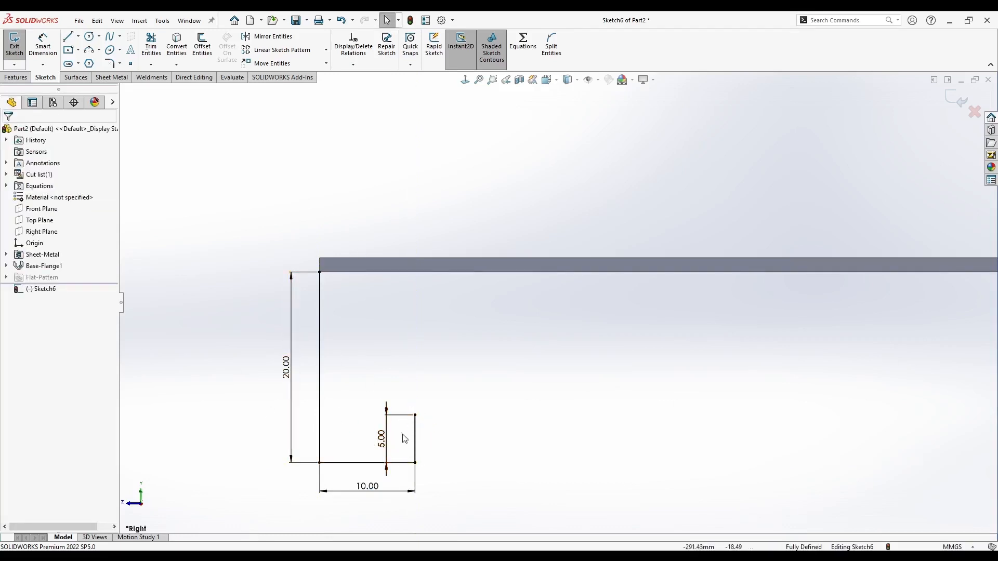
Start a Miter Flange from the hook profile along the sheet's first edge, with default radius and 0.25 mm gap distance.
{"action": "middle_click_drag", "start_coordinate": [503, 409], "coordinate": [430, 315]}
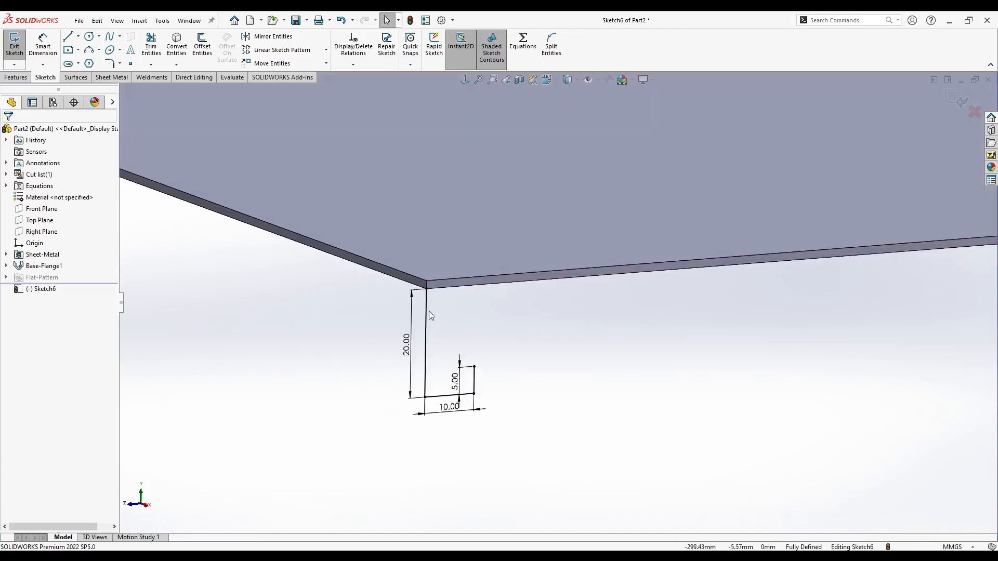
{"action": "mouse_move", "coordinate": [383, 338]}
{"action": "middle_mouse_down"}
{"action": "mouse_move", "coordinate": [372, 348]}
{"action": "mouse_move", "coordinate": [482, 227]}
{"action": "mouse_move", "coordinate": [565, 214]}
{"action": "middle_mouse_up"}
{"action": "scroll", "coordinate": [523, 314], "scroll_direction": "up", "scroll_amount": 3}
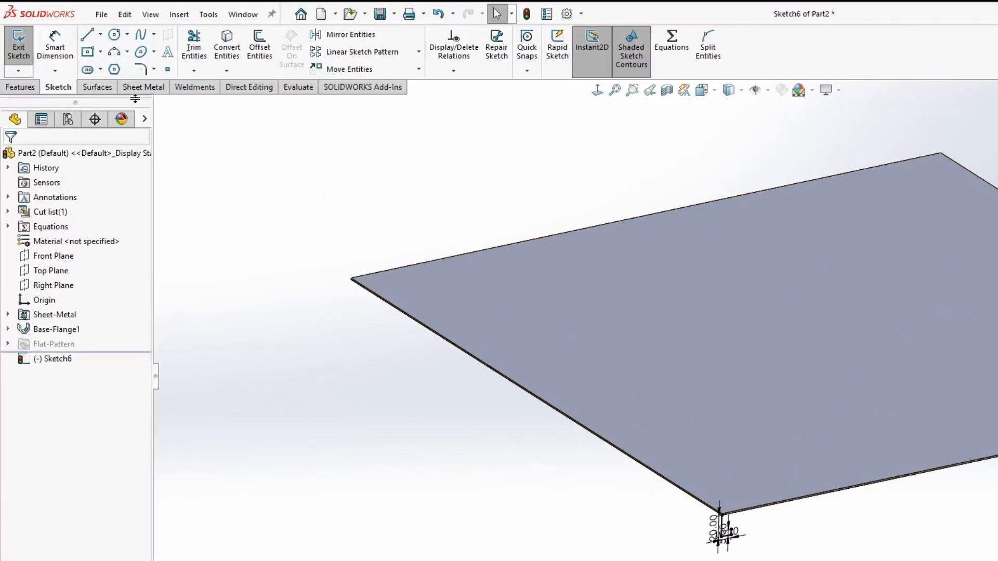
{"action": "left_click", "coordinate": [125, 78]}
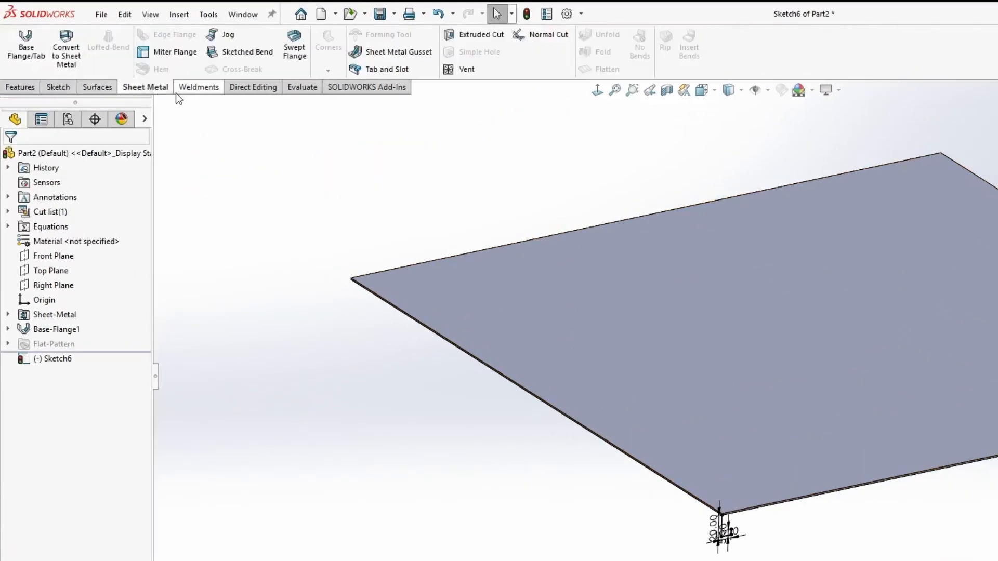
{"action": "left_click", "coordinate": [175, 52]}
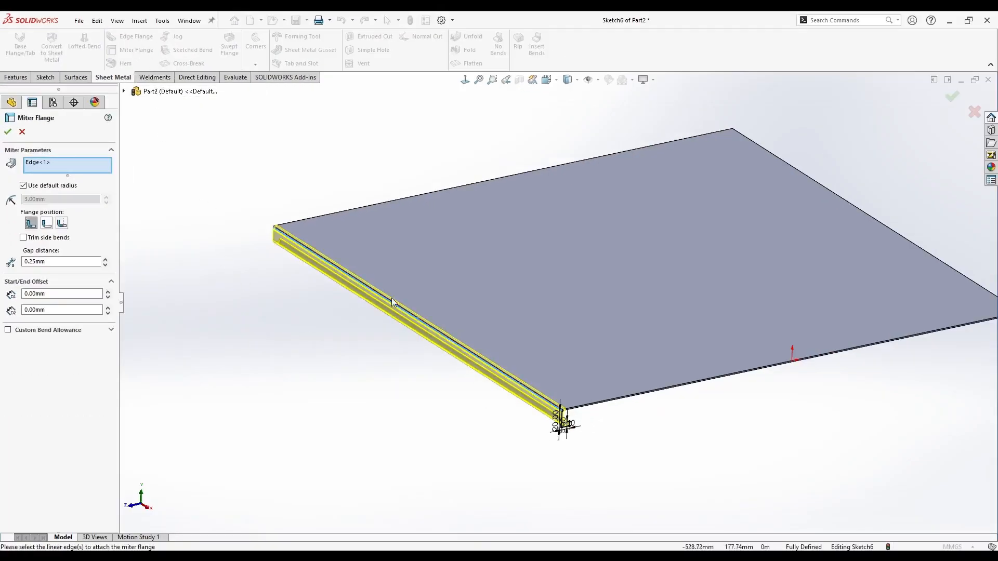
{"action": "scroll", "coordinate": [561, 411], "scroll_direction": "down", "scroll_amount": 8}
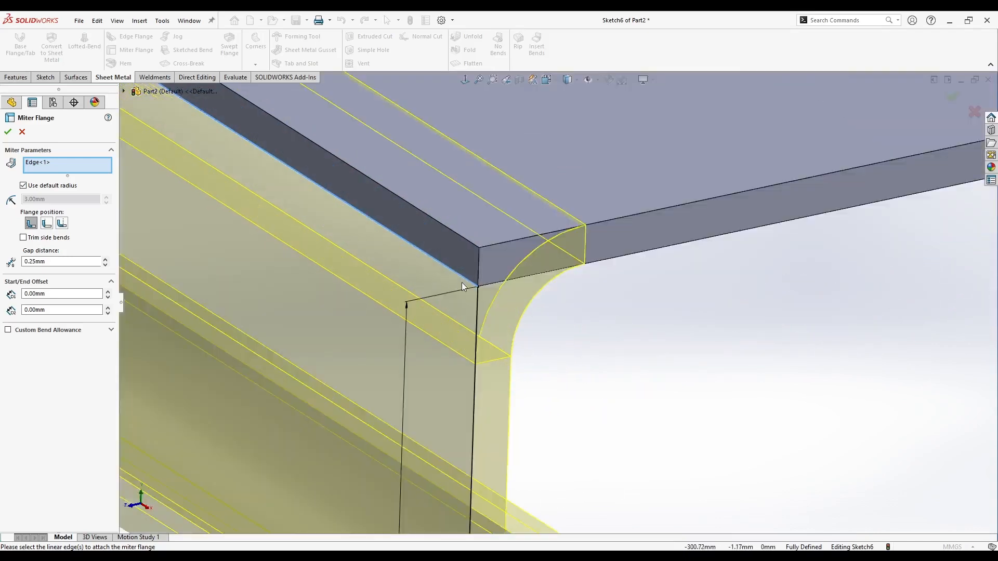
{"action": "scroll", "coordinate": [468, 260], "scroll_direction": "up", "scroll_amount": 10}
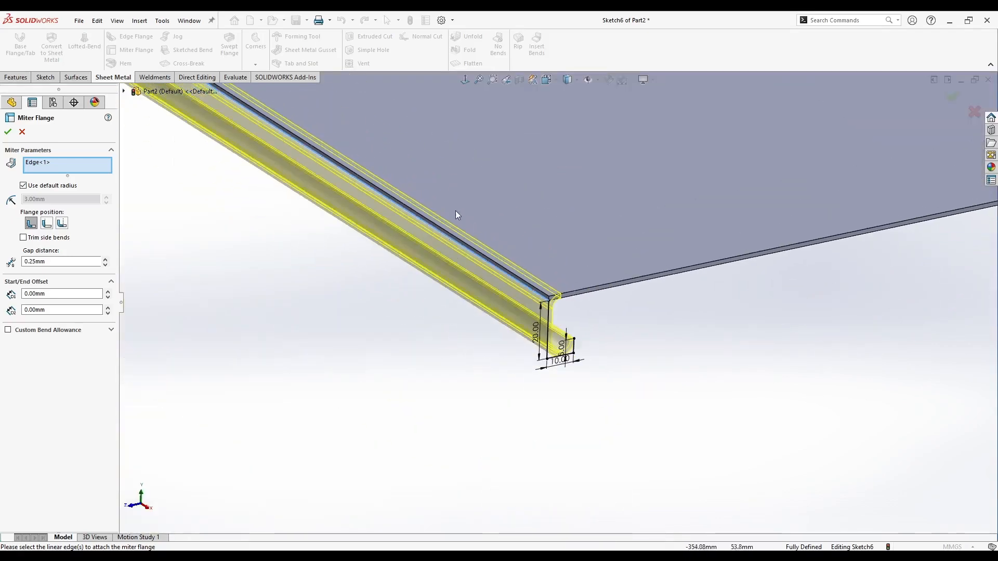
Add the sheet's other three lower edges to the miter flange and check how the flanges meet at the corner.
{"action": "middle_click_drag", "start_coordinate": [504, 165], "coordinate": [519, 218]}
{"action": "scroll", "coordinate": [539, 317], "scroll_direction": "down", "scroll_amount": 2}
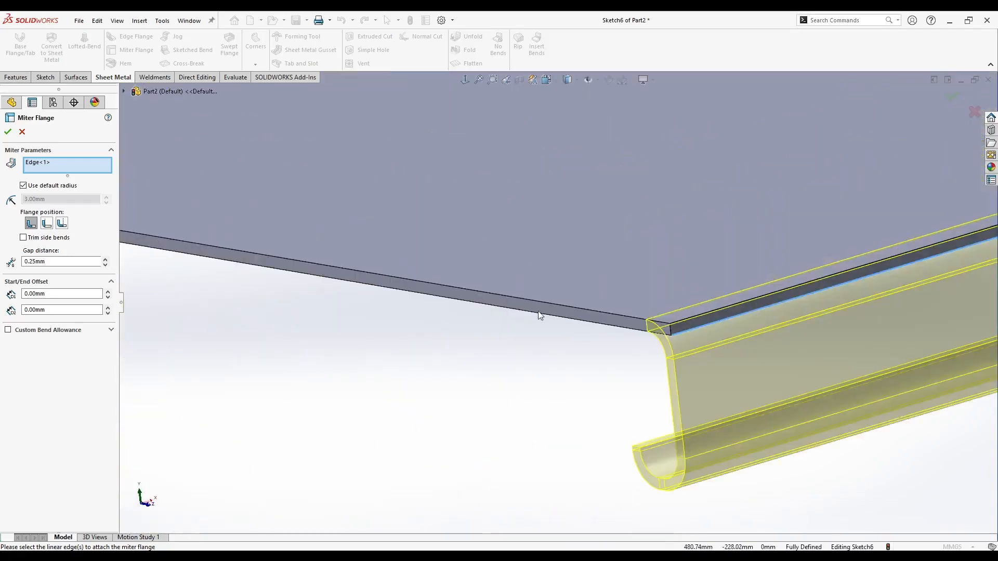
{"action": "left_click", "coordinate": [539, 318]}
{"action": "scroll", "coordinate": [358, 319], "scroll_direction": "up", "scroll_amount": 4}
{"action": "scroll", "coordinate": [336, 260], "scroll_direction": "down", "scroll_amount": 4}
{"action": "mouse_move", "coordinate": [337, 260]}
{"action": "middle_mouse_down"}
{"action": "mouse_move", "coordinate": [397, 254]}
{"action": "mouse_move", "coordinate": [336, 262]}
{"action": "middle_mouse_up"}
{"action": "scroll", "coordinate": [336, 261], "scroll_direction": "down", "scroll_amount": 2}
{"action": "left_click", "coordinate": [375, 251]}
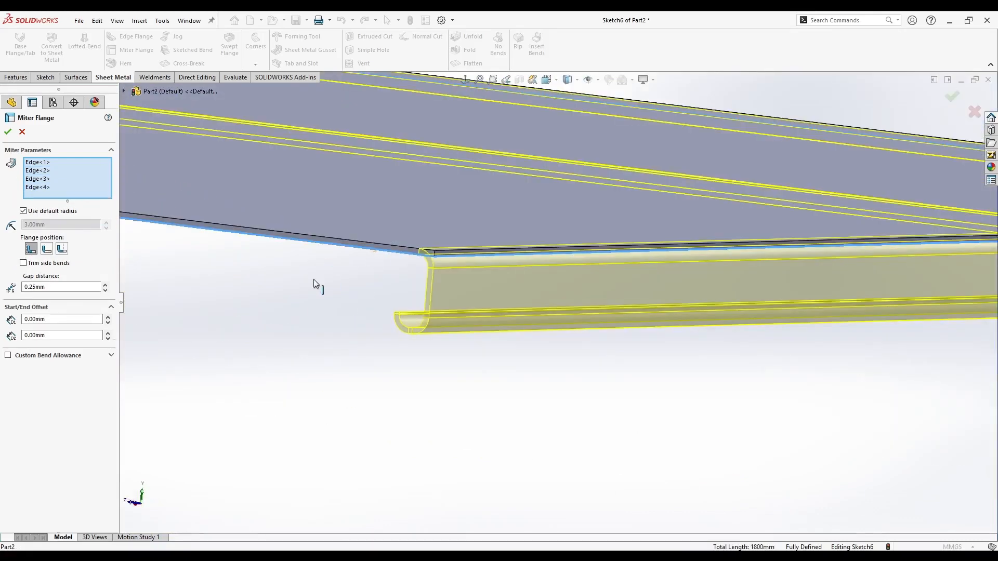
{"action": "scroll", "coordinate": [313, 279], "scroll_direction": "up", "scroll_amount": 4}
{"action": "middle_click_drag", "start_coordinate": [363, 299], "coordinate": [350, 341]}
{"action": "scroll", "coordinate": [495, 330], "scroll_direction": "down", "scroll_amount": 4}
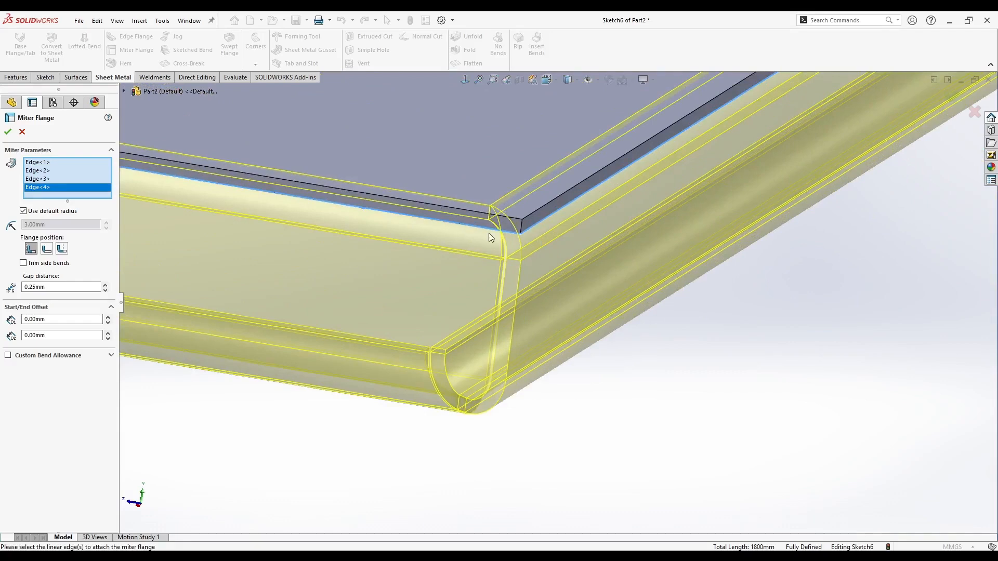
Finish the miter flange along the sheet's four lower edges and inspect the rim at its corners.
{"action": "scroll", "coordinate": [374, 281], "scroll_direction": "up", "scroll_amount": 3}
{"action": "middle_click_drag", "start_coordinate": [374, 280], "coordinate": [363, 263]}
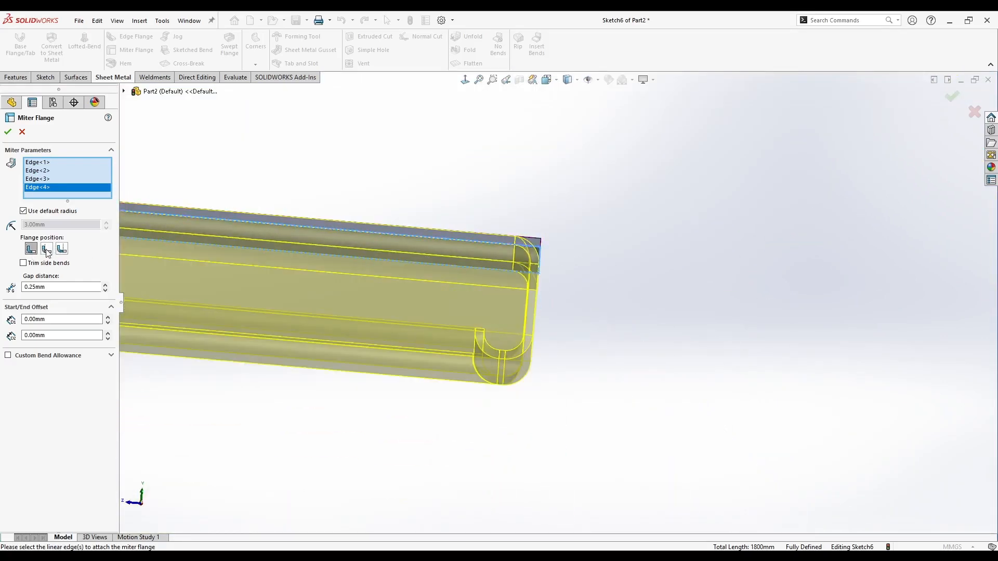
{"action": "scroll", "coordinate": [281, 283], "scroll_direction": "up", "scroll_amount": 4}
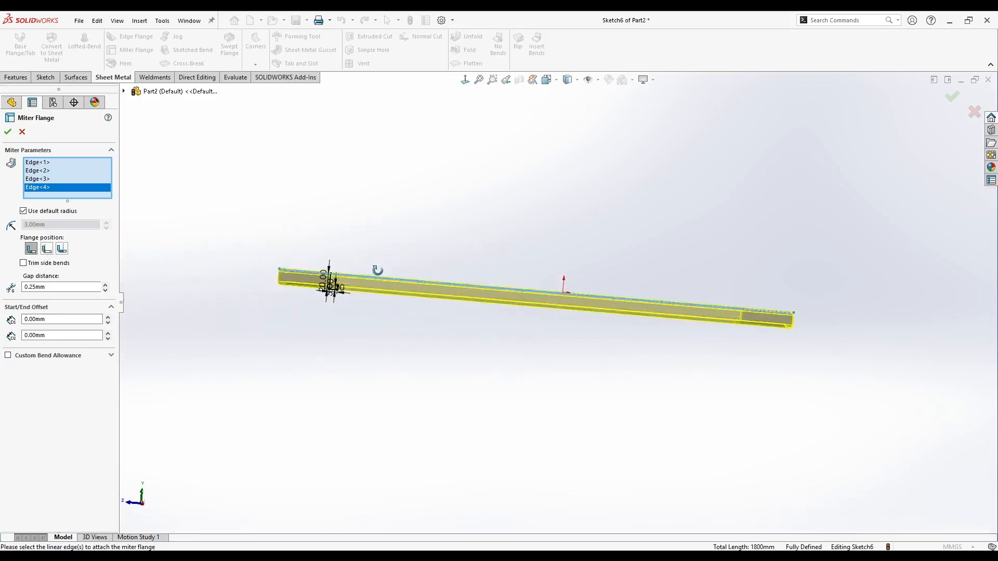
{"action": "middle_click_drag", "start_coordinate": [330, 281], "coordinate": [444, 404]}
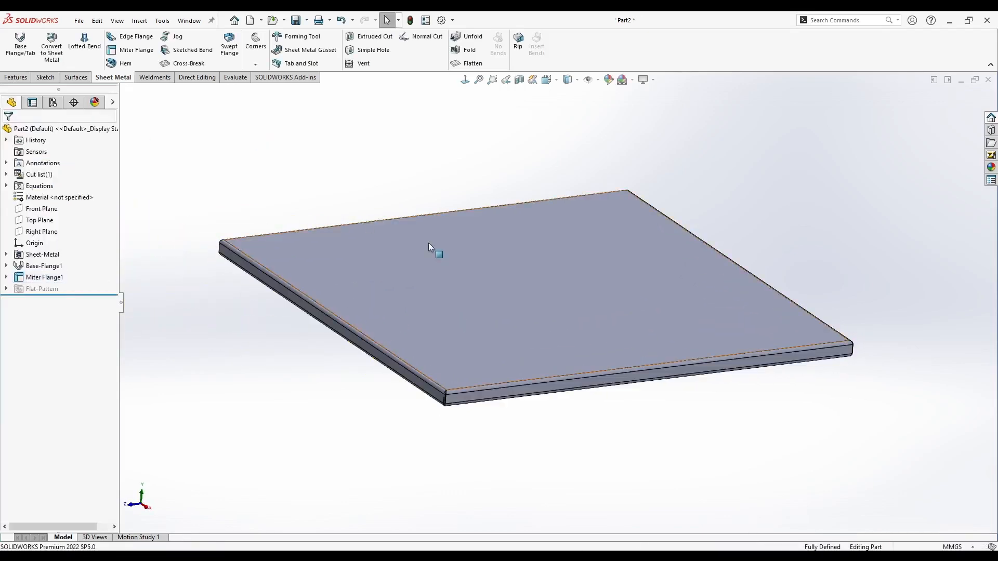
{"action": "middle_click_drag", "start_coordinate": [434, 249], "coordinate": [325, 208]}
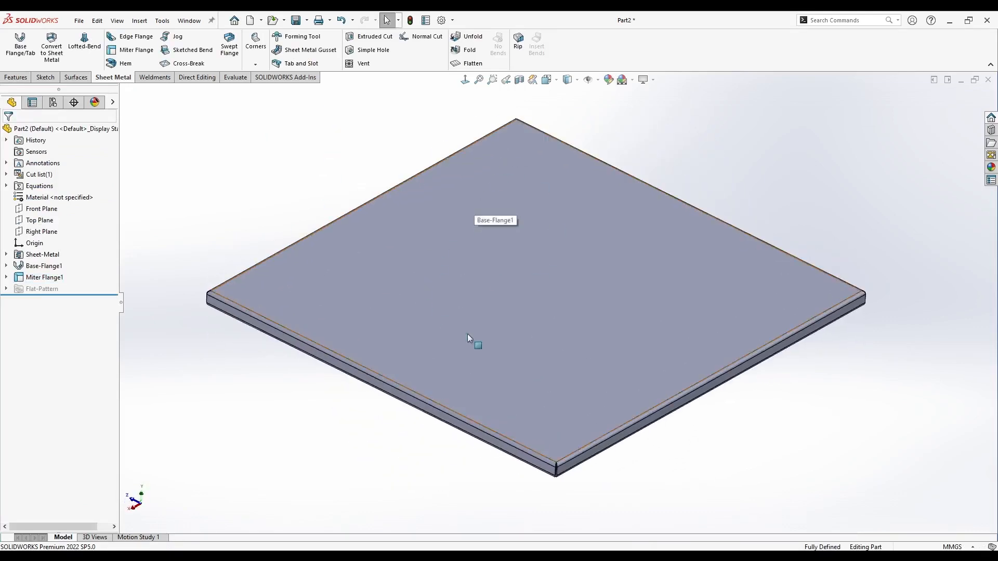
{"action": "middle_click_drag", "start_coordinate": [456, 286], "coordinate": [470, 269]}
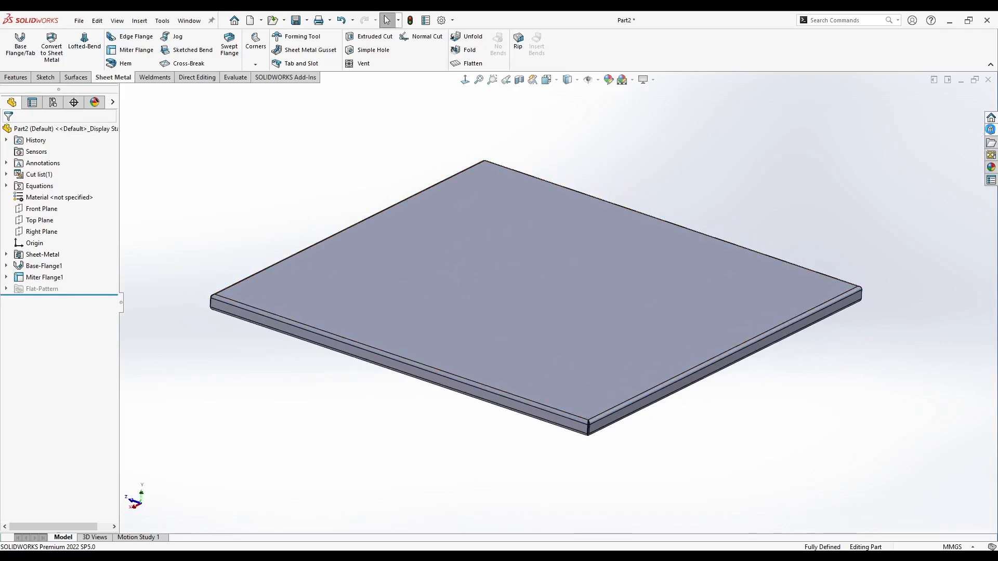
Open the forming tools folder of the Design Library to reach the Sink_1 tool.
{"action": "left_click", "coordinate": [992, 130]}
{"action": "left_click", "coordinate": [866, 112]}
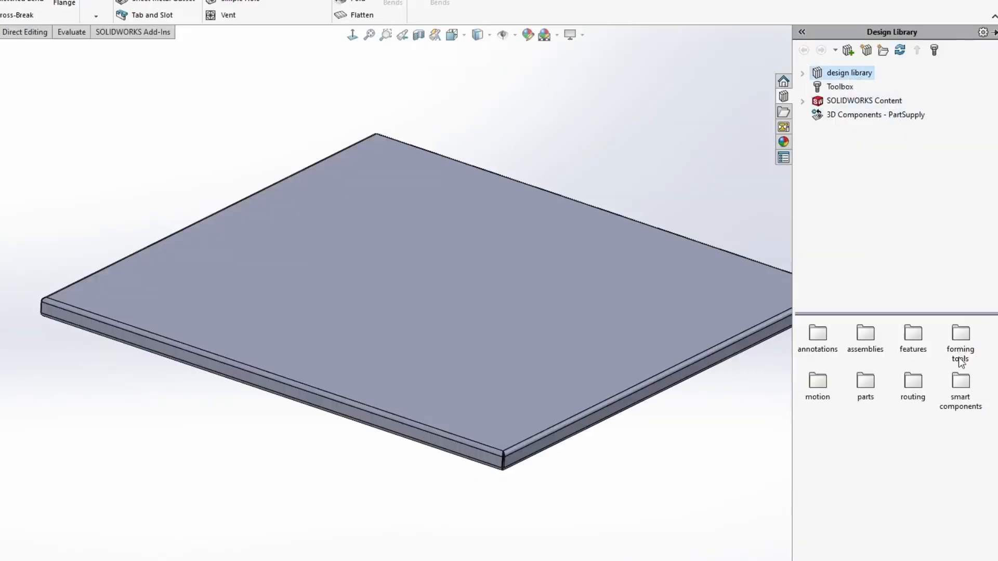
{"action": "double_click", "coordinate": [962, 335]}
{"action": "mouse_move", "coordinate": [818, 338]}
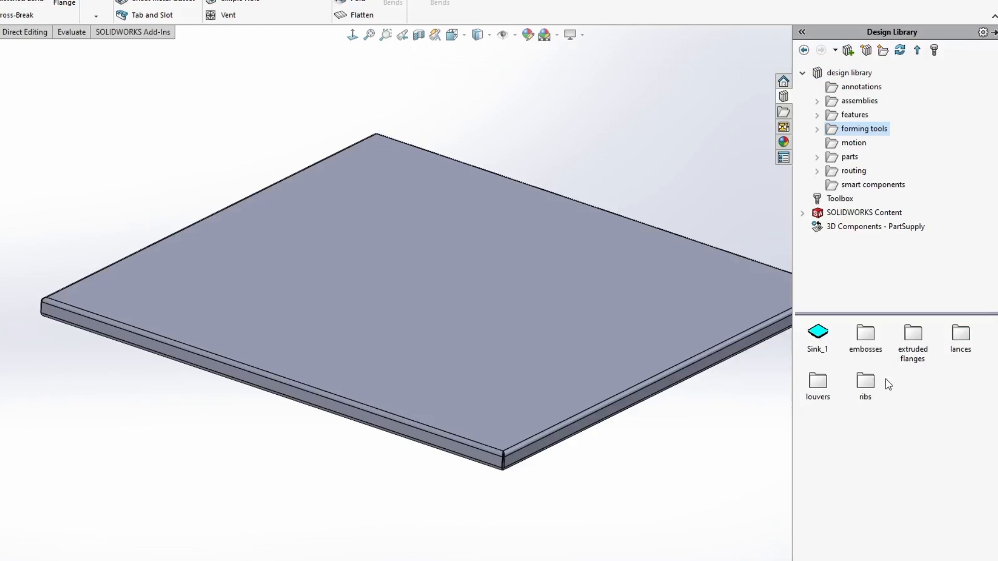
{"action": "scroll", "coordinate": [639, 323], "scroll_direction": "up", "scroll_amount": 2}
{"action": "middle_click_drag", "start_coordinate": [639, 323], "coordinate": [538, 248]}
{"action": "scroll", "coordinate": [629, 288], "scroll_direction": "down", "scroll_amount": 1}
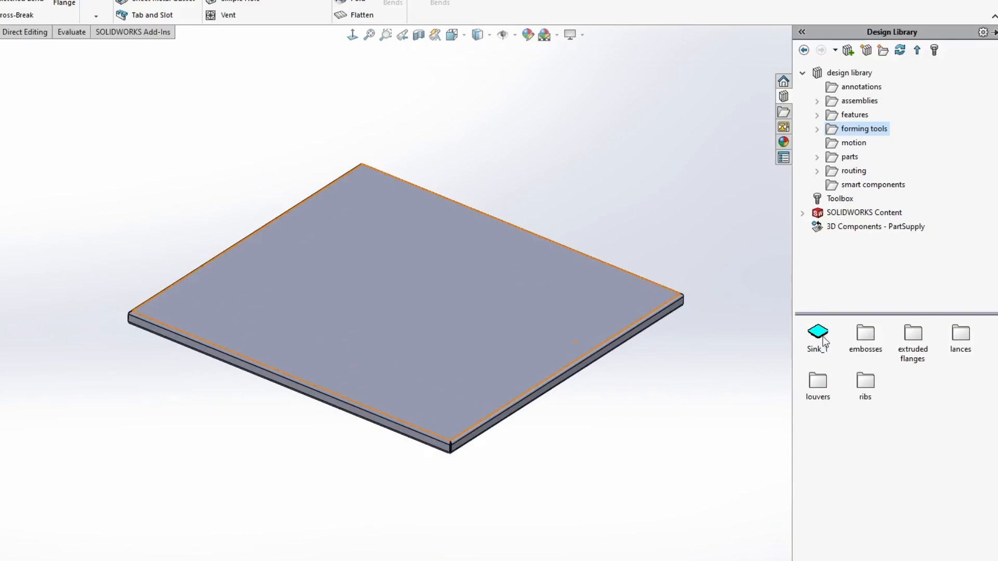
{"action": "left_click_drag", "start_coordinate": [824, 341], "coordinate": [347, 284]}
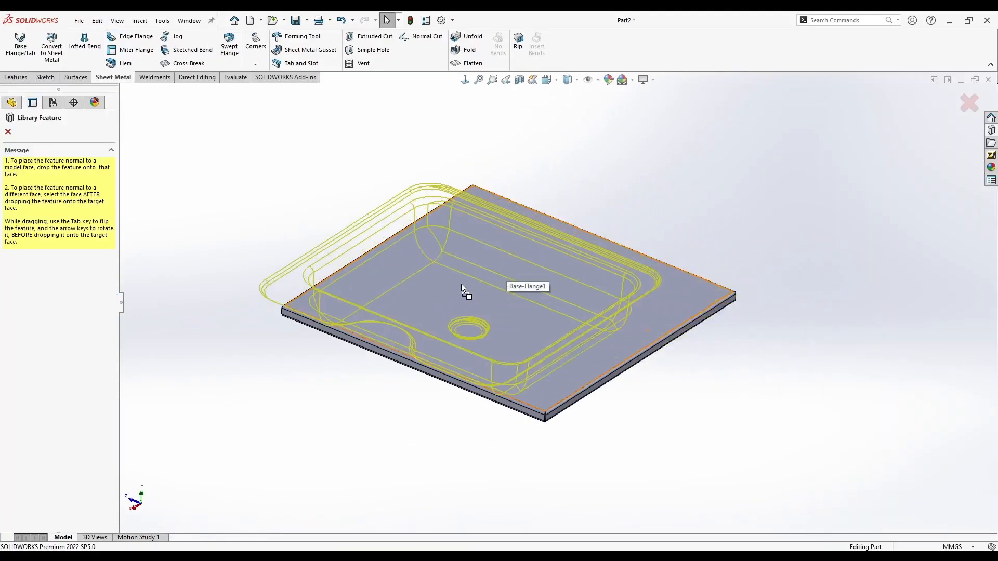
{"action": "left_click_drag", "start_coordinate": [461, 285], "coordinate": [502, 279]}
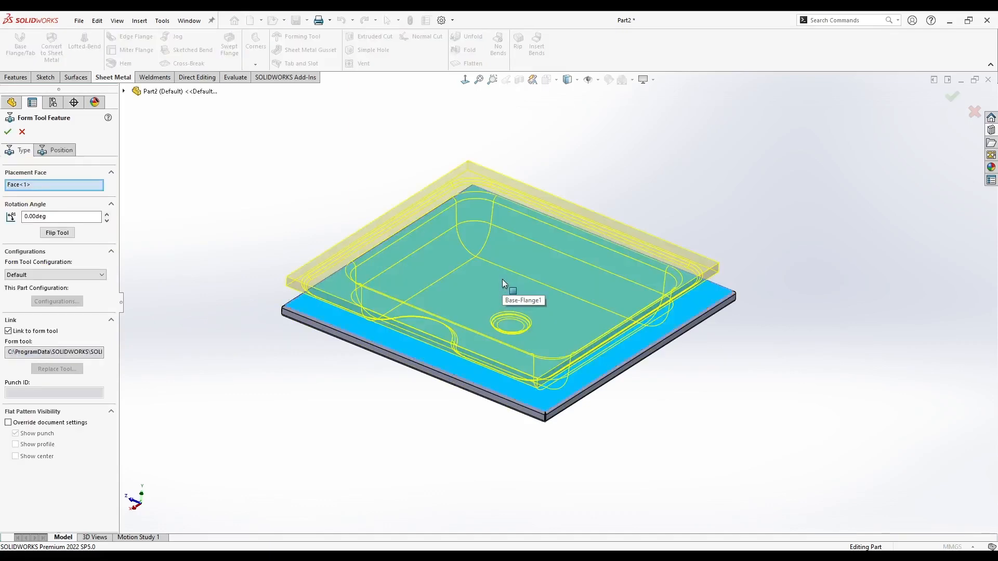
{"action": "middle_click_drag", "start_coordinate": [503, 279], "coordinate": [529, 421]}
{"action": "key", "text": "space"}
{"action": "left_click", "coordinate": [420, 316]}
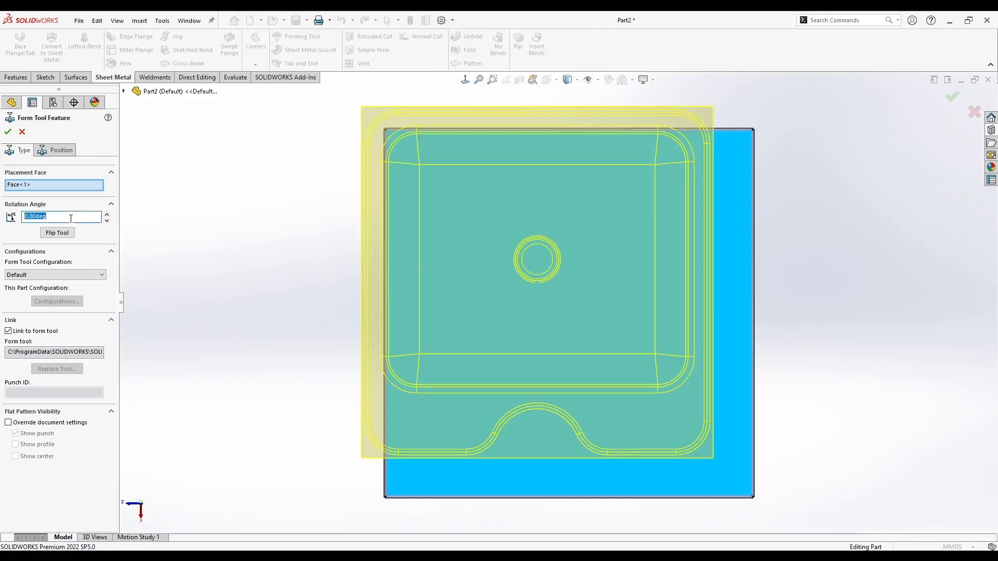
{"action": "type", "text": "180"}
{"action": "key", "text": "Return"}
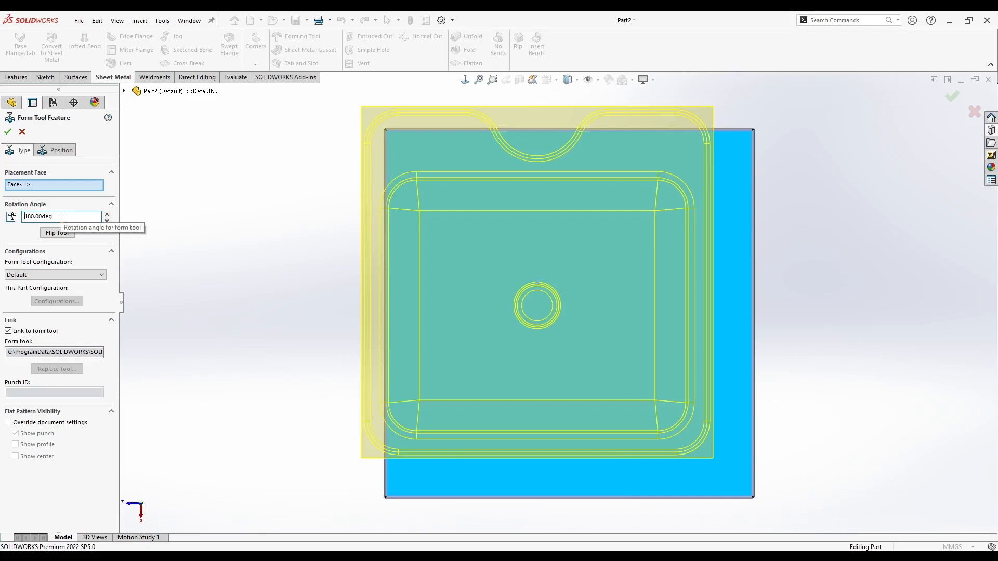
{"action": "left_click", "coordinate": [22, 187]}
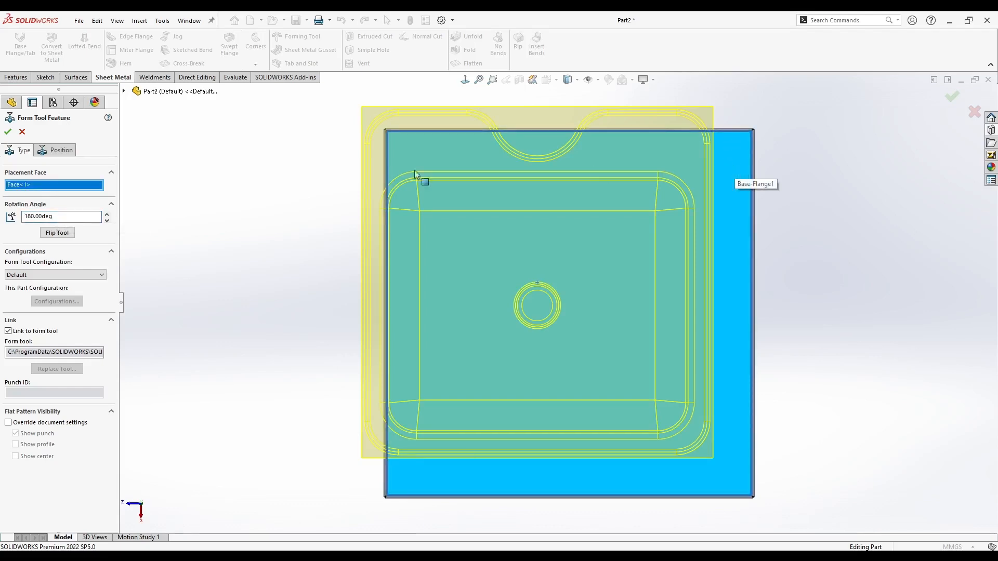
{"action": "left_click", "coordinate": [61, 151]}
{"action": "left_click", "coordinate": [570, 320]}
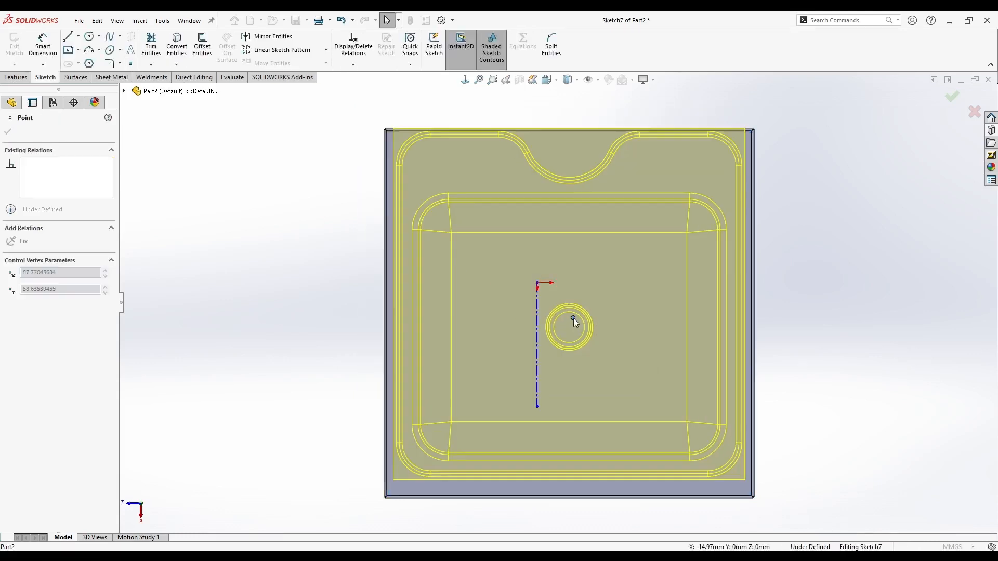
{"action": "left_click", "coordinate": [124, 93]}
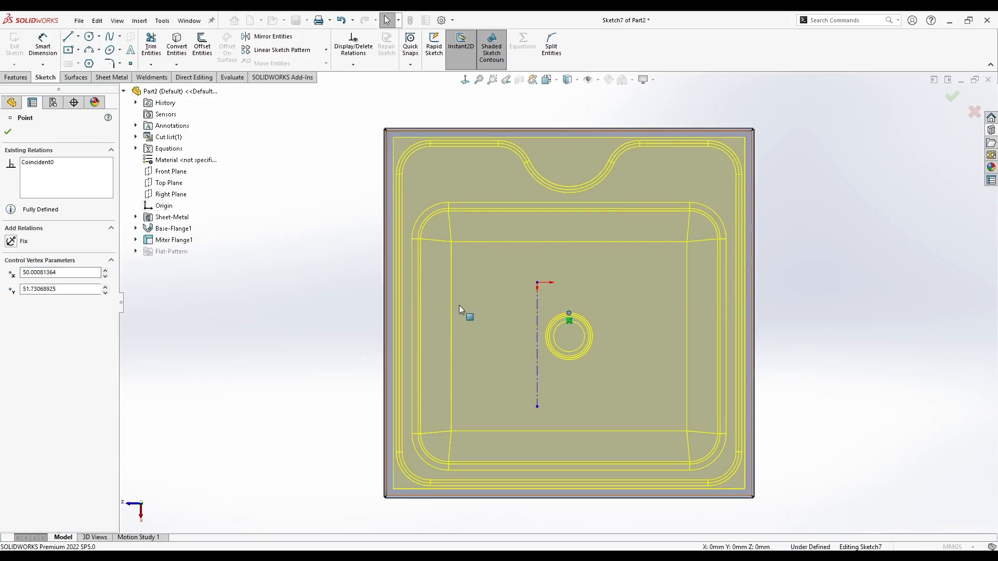
{"action": "left_click", "coordinate": [136, 229]}
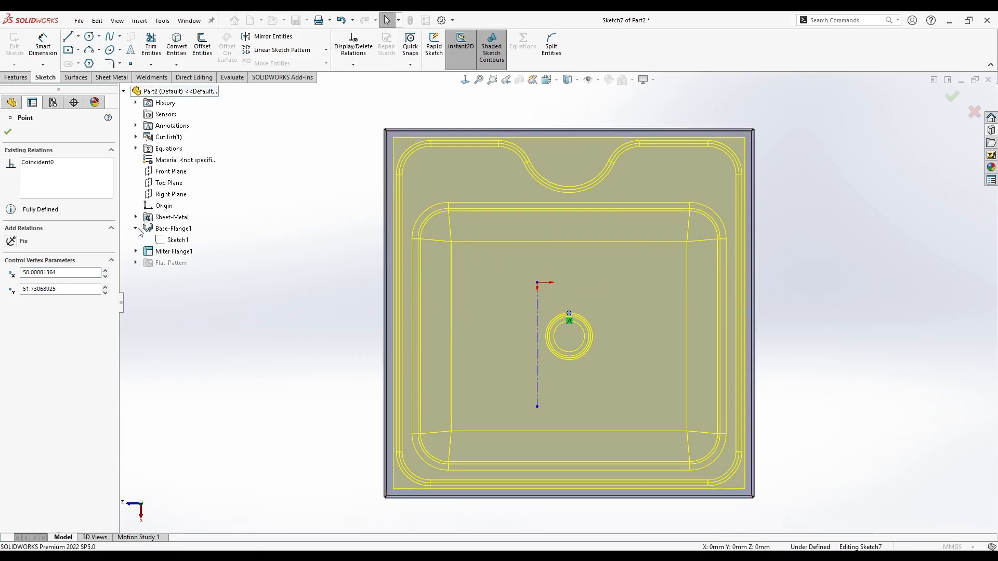
{"action": "right_click", "coordinate": [182, 239]}
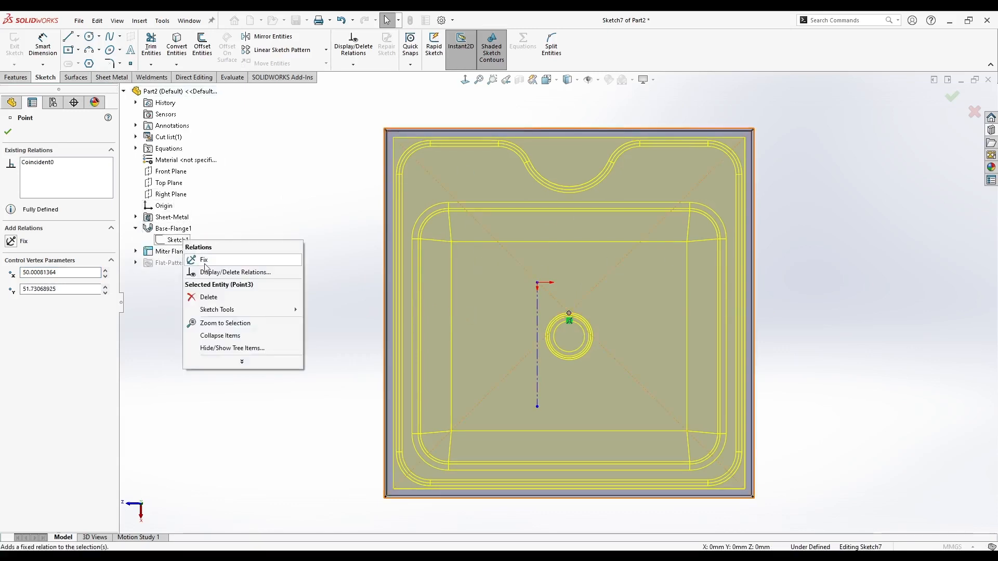
{"action": "right_click", "coordinate": [168, 240]}
{"action": "left_click", "coordinate": [161, 284]}
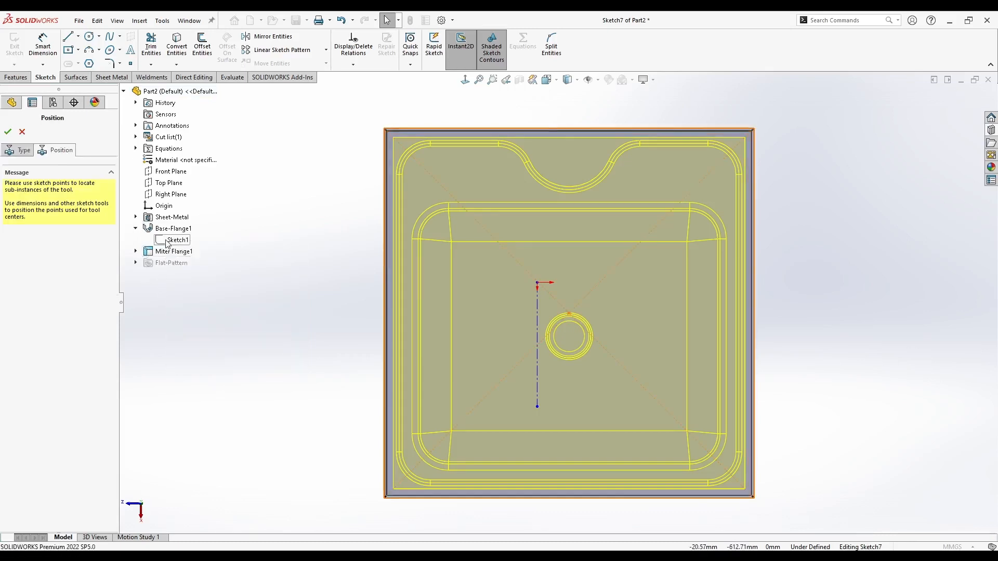
{"action": "left_click", "coordinate": [593, 80]}
{"action": "key", "text": "Escape"}
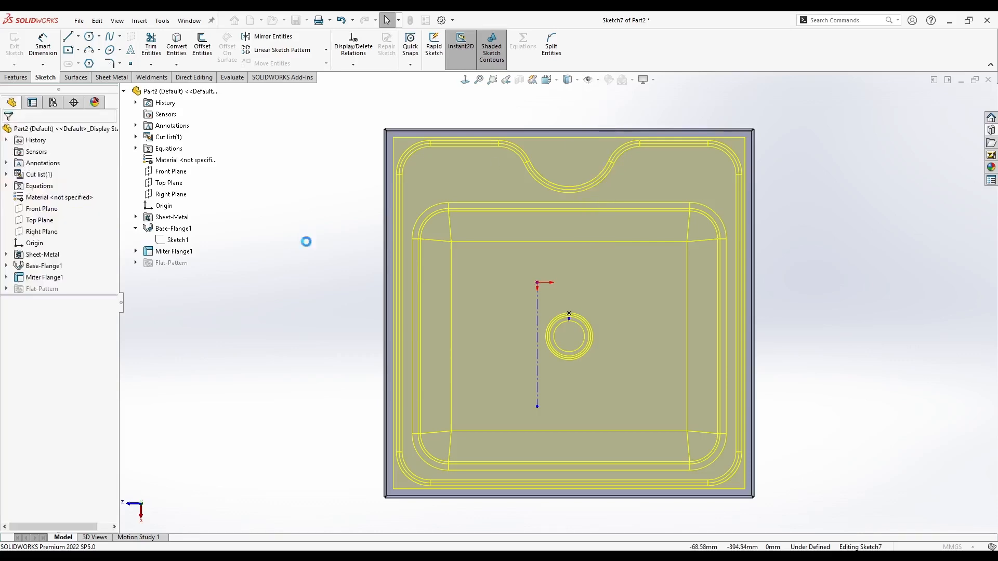
Show the base flange's Sketch1 so its diagonals mark the center of the sheet.
{"action": "mouse_move", "coordinate": [340, 170]}
{"action": "middle_mouse_down"}
{"action": "mouse_move", "coordinate": [331, 198]}
{"action": "mouse_move", "coordinate": [276, 229]}
{"action": "mouse_move", "coordinate": [291, 245]}
{"action": "middle_mouse_up"}
{"action": "left_click", "coordinate": [6, 266]}
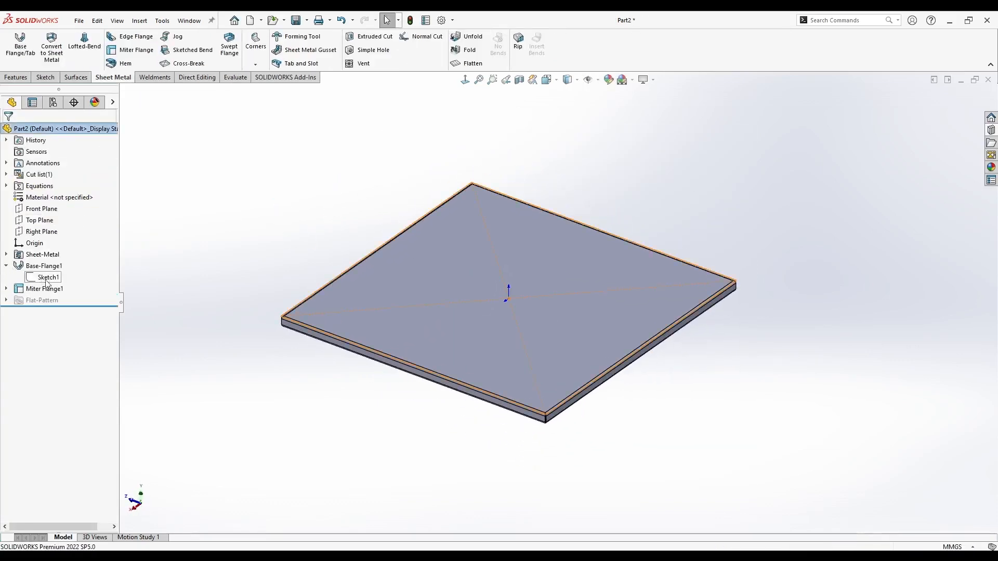
{"action": "right_click", "coordinate": [37, 277]}
{"action": "left_click", "coordinate": [55, 260]}
{"action": "middle_click_drag", "start_coordinate": [302, 179], "coordinate": [283, 263]}
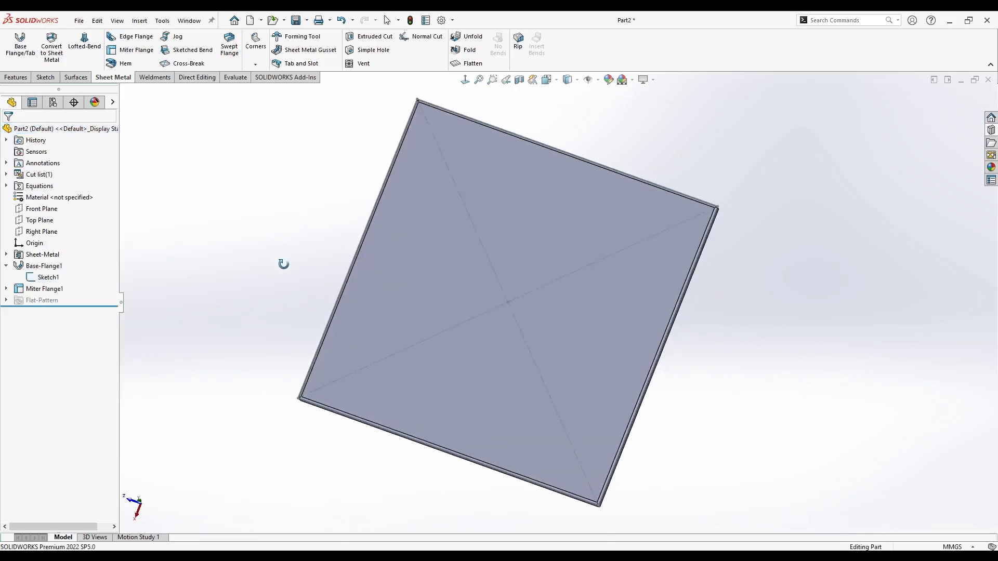
Place the Sink_1 forming tool from the Design Library on the sheet's top face, with a rotation angle of 180 degrees.
{"action": "key", "text": "space"}
{"action": "left_click", "coordinate": [399, 285]}
{"action": "left_click", "coordinate": [986, 143]}
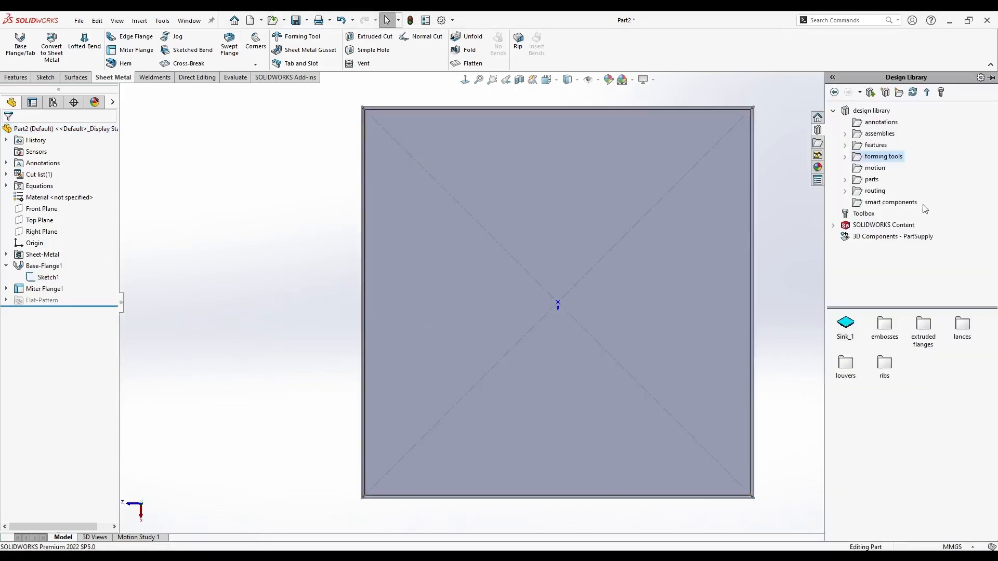
{"action": "left_click_drag", "start_coordinate": [851, 325], "coordinate": [557, 279]}
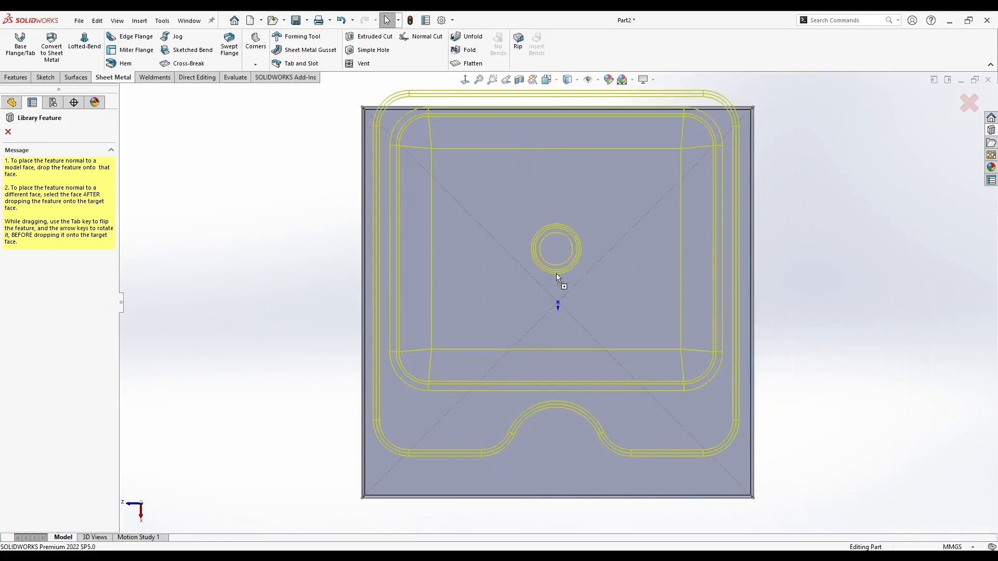
{"action": "double_click", "coordinate": [47, 215]}
{"action": "type", "text": "180"}
{"action": "key", "text": "Return"}
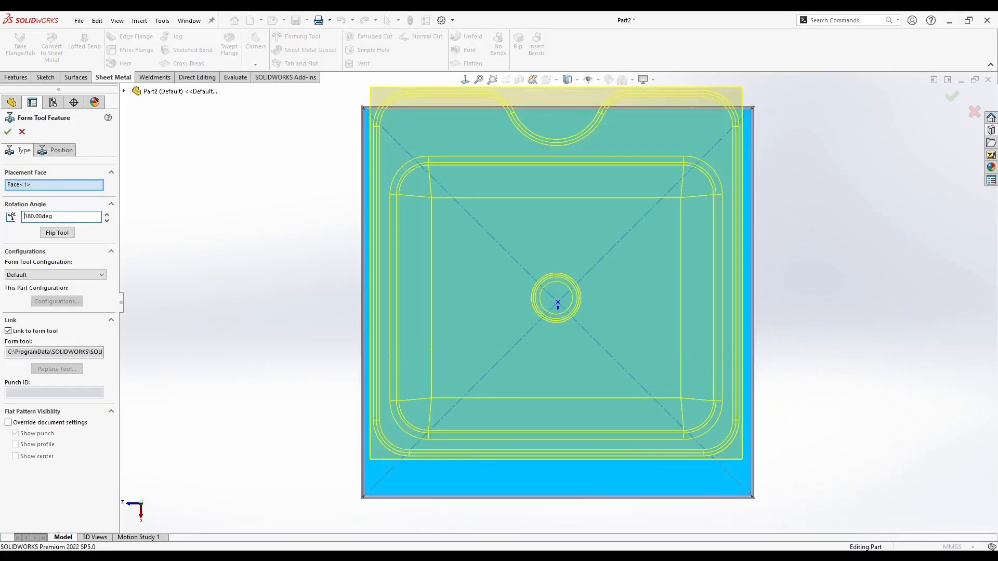
Position the forming tool's point on the center where the sketch diagonals cross, and finish the sink form feature.
{"action": "left_click", "coordinate": [57, 149]}
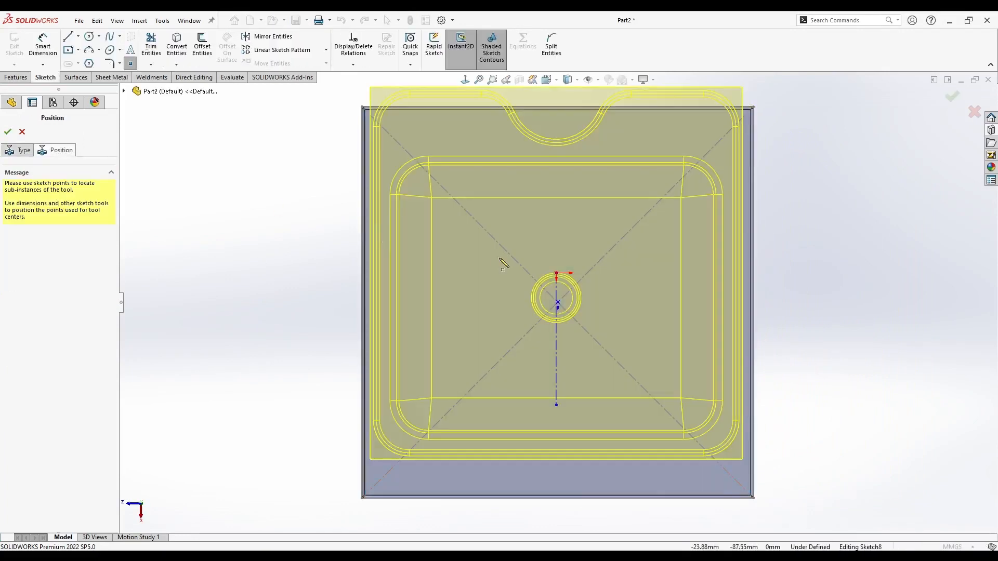
{"action": "left_click", "coordinate": [561, 296]}
{"action": "left_click_drag", "start_coordinate": [560, 292], "coordinate": [558, 302]}
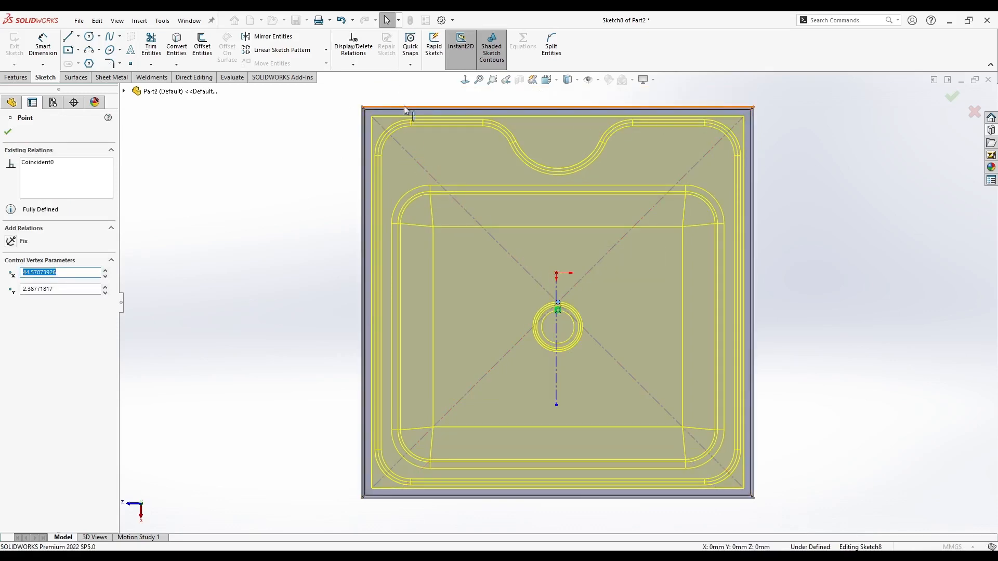
{"action": "middle_click_drag", "start_coordinate": [266, 330], "coordinate": [207, 163]}
{"action": "left_click", "coordinate": [8, 132]}
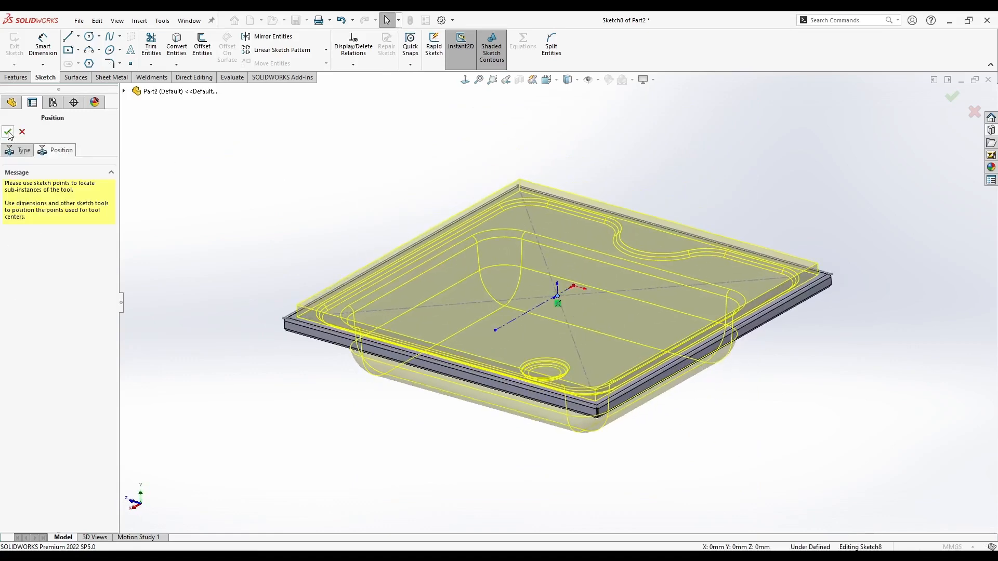
{"action": "left_click", "coordinate": [8, 133]}
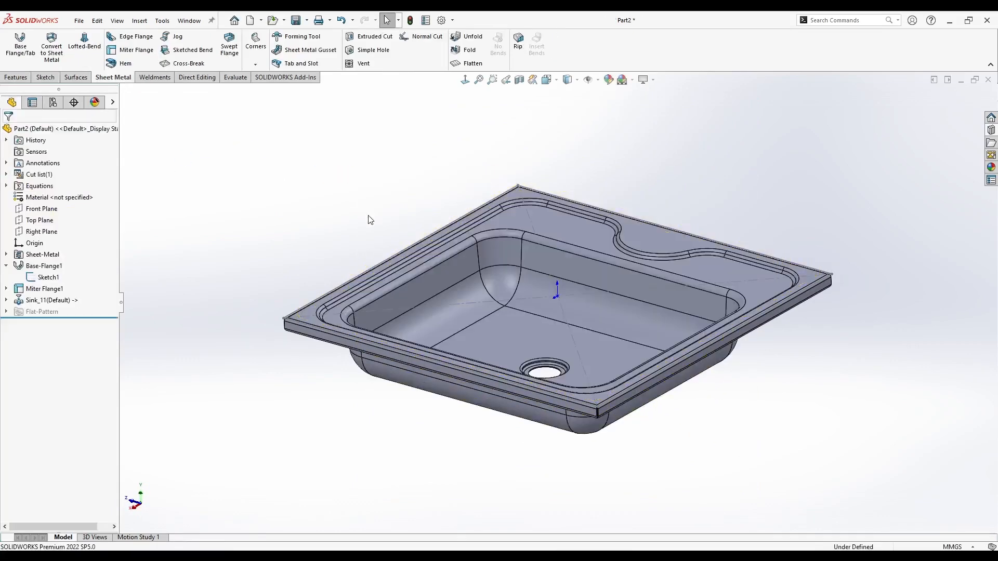
Hide the base flange's sketch and look over the formed sink.
{"action": "right_click", "coordinate": [443, 304]}
{"action": "left_click", "coordinate": [462, 273]}
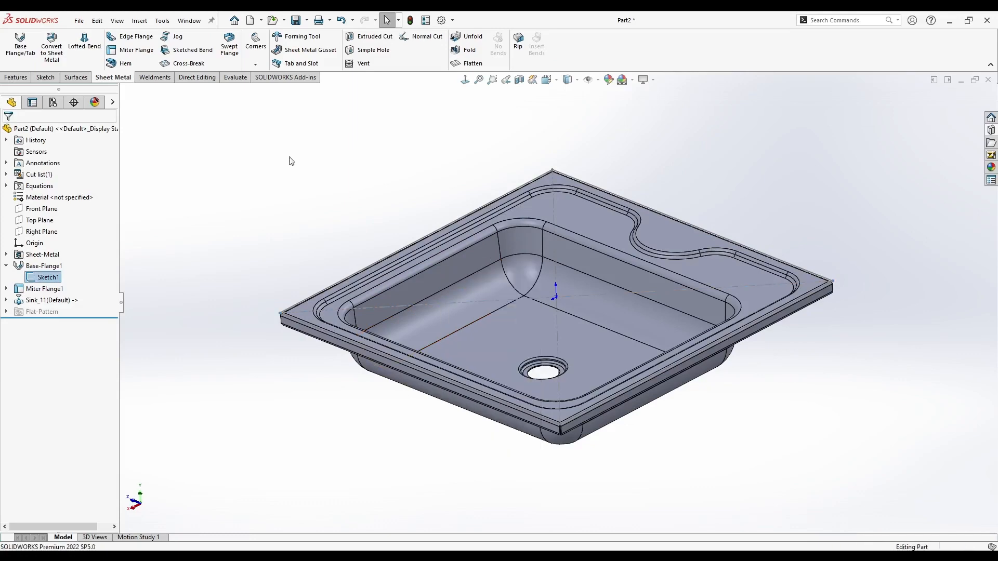
{"action": "middle_click_drag", "start_coordinate": [290, 158], "coordinate": [306, 168]}
{"action": "middle_click_drag", "start_coordinate": [488, 335], "coordinate": [476, 312]}
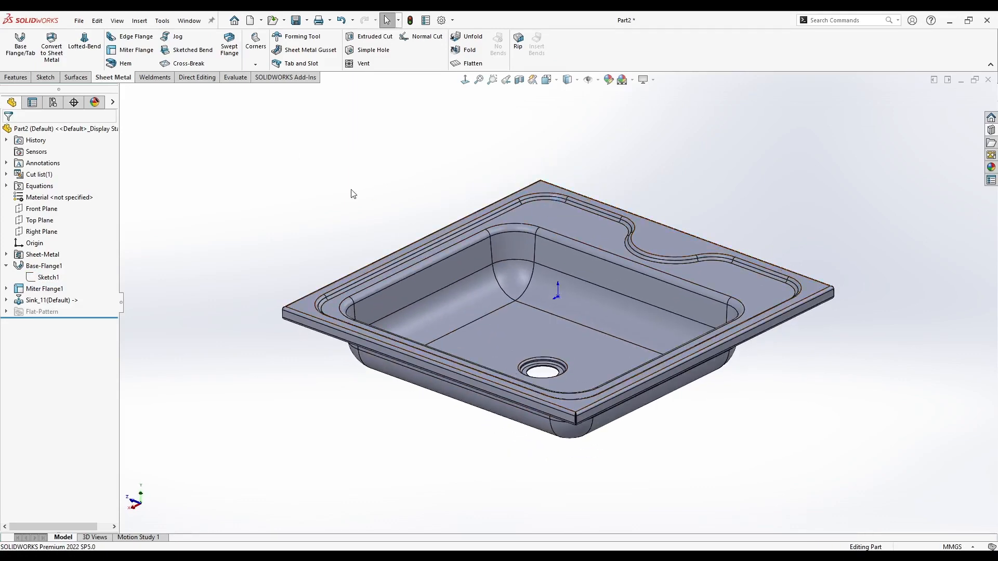
Compare the drain opening in the sink's floor with the red face to remove on the Sink_1 forming tool.
{"action": "scroll", "coordinate": [535, 359], "scroll_direction": "down", "scroll_amount": 10}
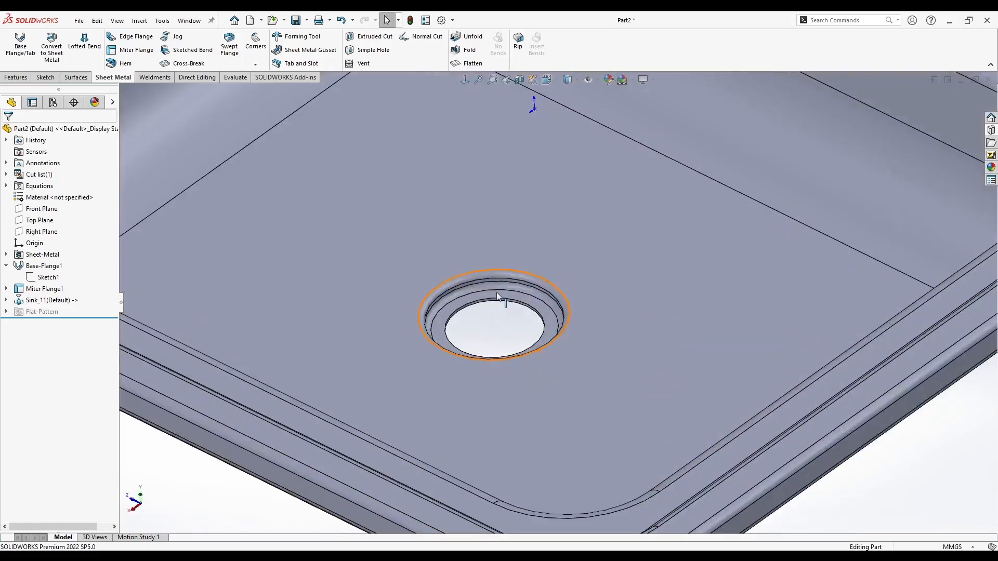
{"action": "key", "text": "ctrl+Tab"}
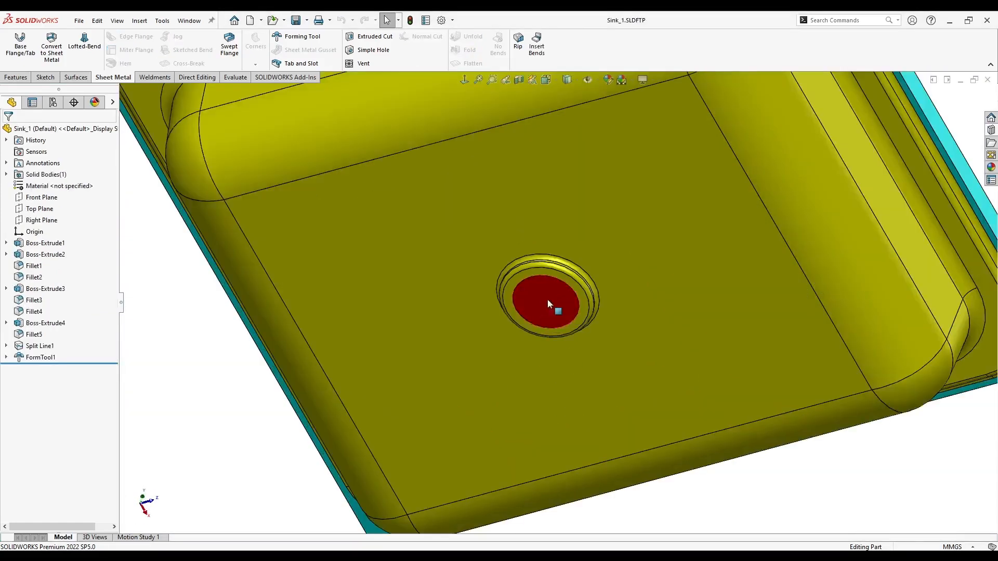
{"action": "key", "text": "f"}
{"action": "middle_click_drag", "start_coordinate": [521, 204], "coordinate": [392, 409]}
{"action": "key", "text": "ctrl+Tab"}
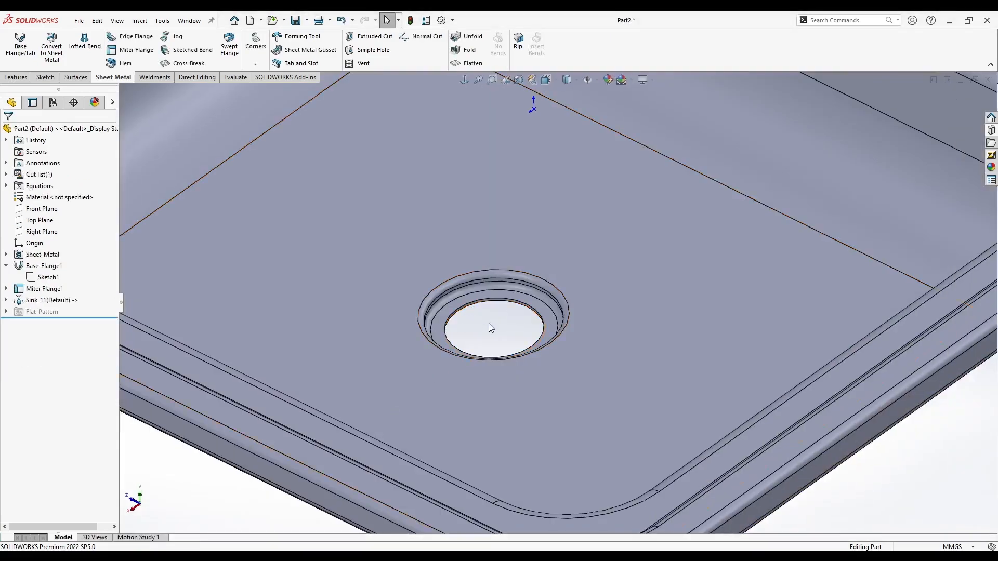
{"action": "scroll", "coordinate": [514, 302], "scroll_direction": "up", "scroll_amount": 5}
{"action": "scroll", "coordinate": [562, 307], "scroll_direction": "down", "scroll_amount": 6}
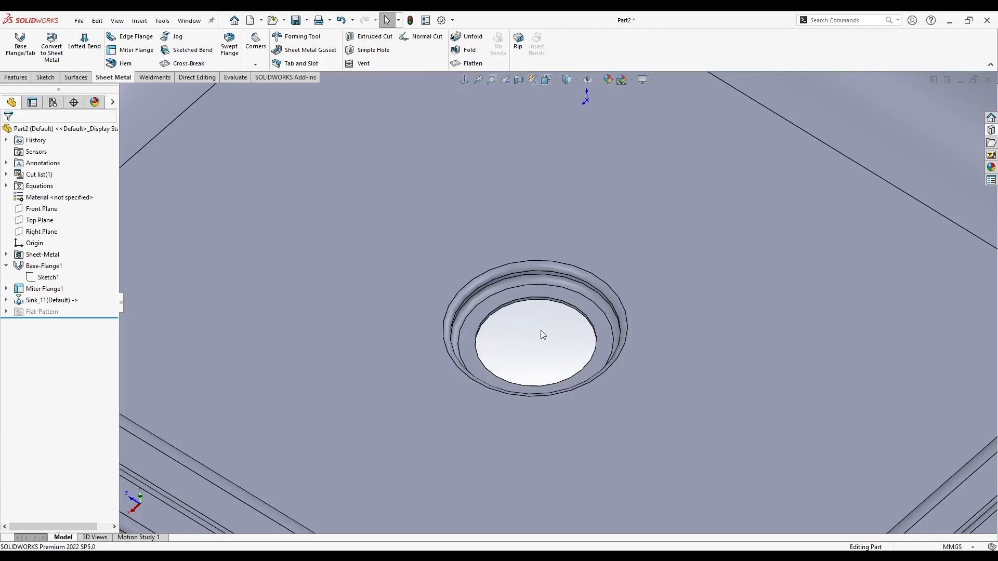
Sketch a 40 mm diameter circle on the sink's flat top face, inside the curved recess of the outer rim bead.
{"action": "key", "text": "f"}
{"action": "middle_click_drag", "start_coordinate": [350, 216], "coordinate": [389, 374]}
{"action": "key", "text": "space"}
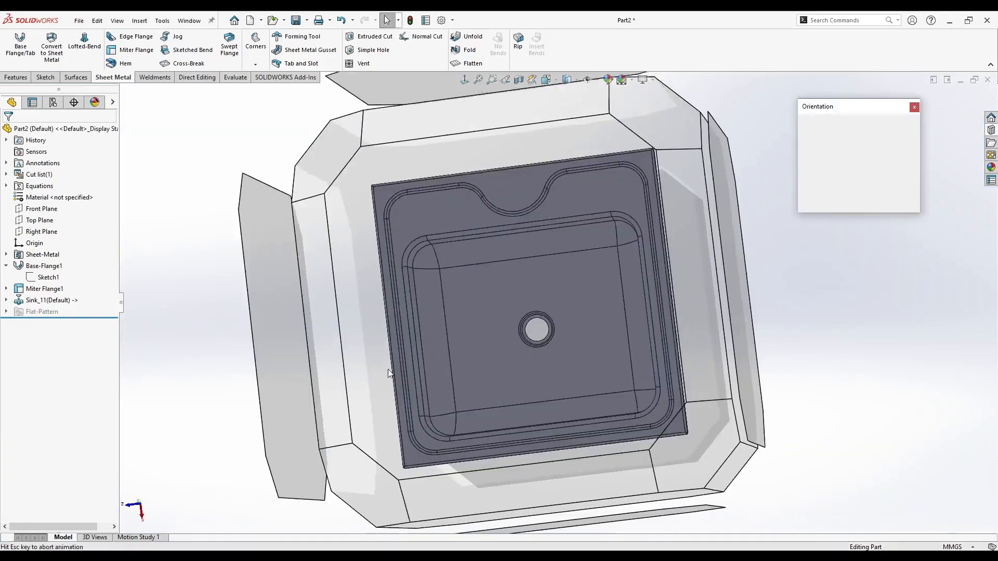
{"action": "right_click", "coordinate": [568, 136]}
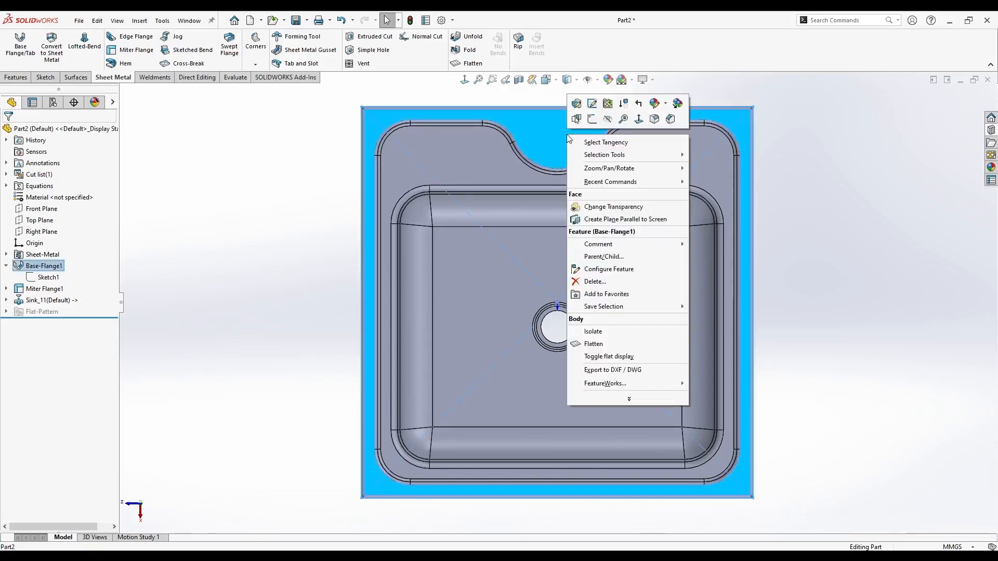
{"action": "left_click", "coordinate": [592, 119]}
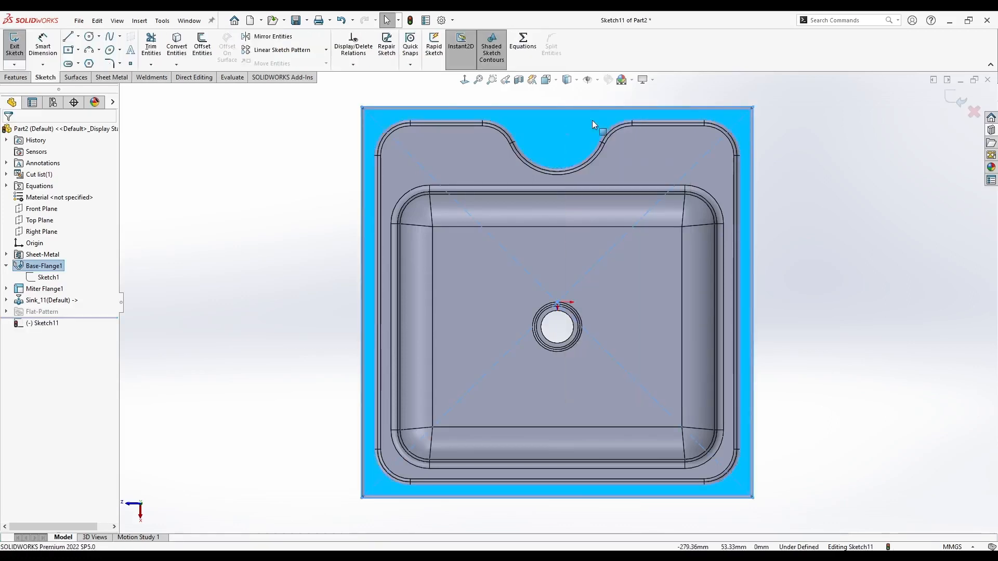
{"action": "left_click", "coordinate": [90, 37]}
{"action": "left_click", "coordinate": [562, 143]}
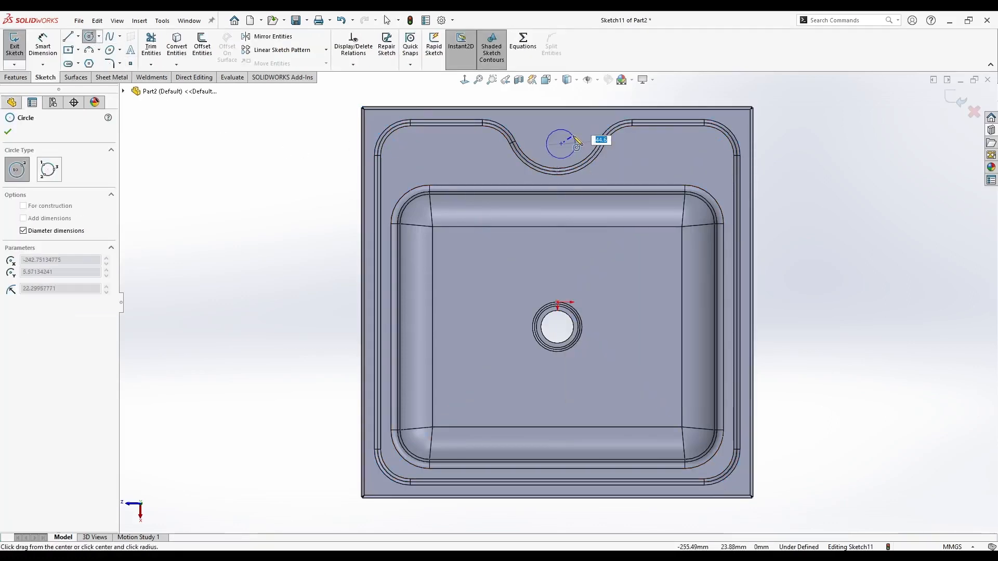
{"action": "type", "text": "40"}
{"action": "key", "text": "Return"}
{"action": "key", "text": "Escape"}
Add a horizontal relation between the 40 mm circle's center and the origin.
{"action": "left_click", "coordinate": [561, 143]}
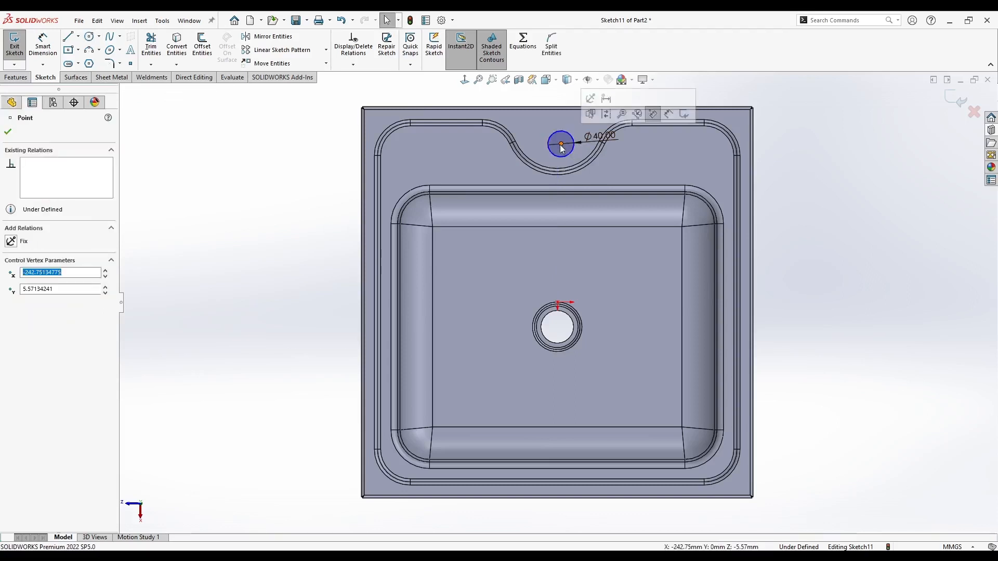
{"action": "left_click", "coordinate": [559, 303], "text": "ctrl"}
{"action": "left_click", "coordinate": [650, 285]}
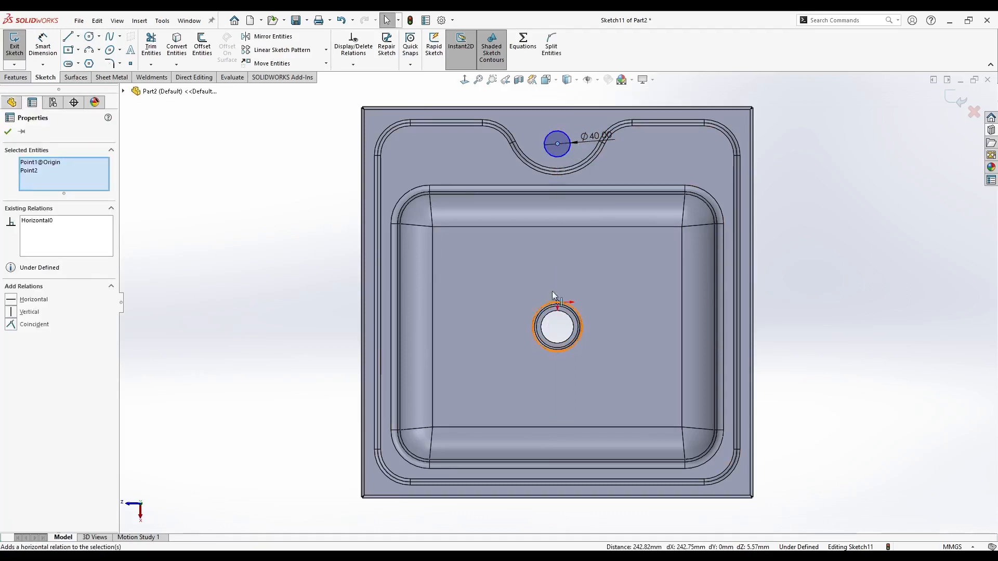
{"action": "key", "text": "Escape"}
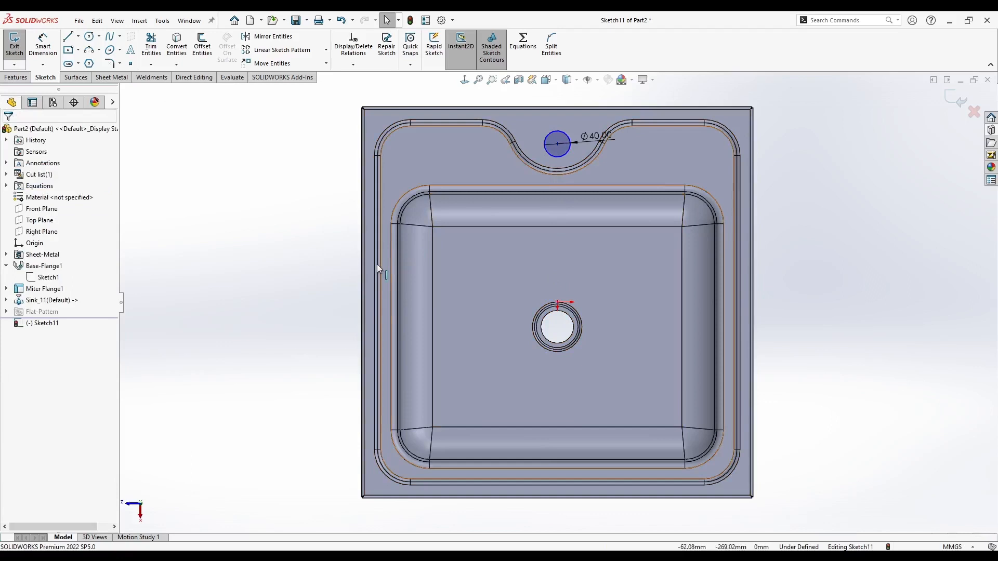
Dimension the circle's center 250 mm from the origin.
{"action": "left_click", "coordinate": [43, 45]}
{"action": "left_click", "coordinate": [558, 143]}
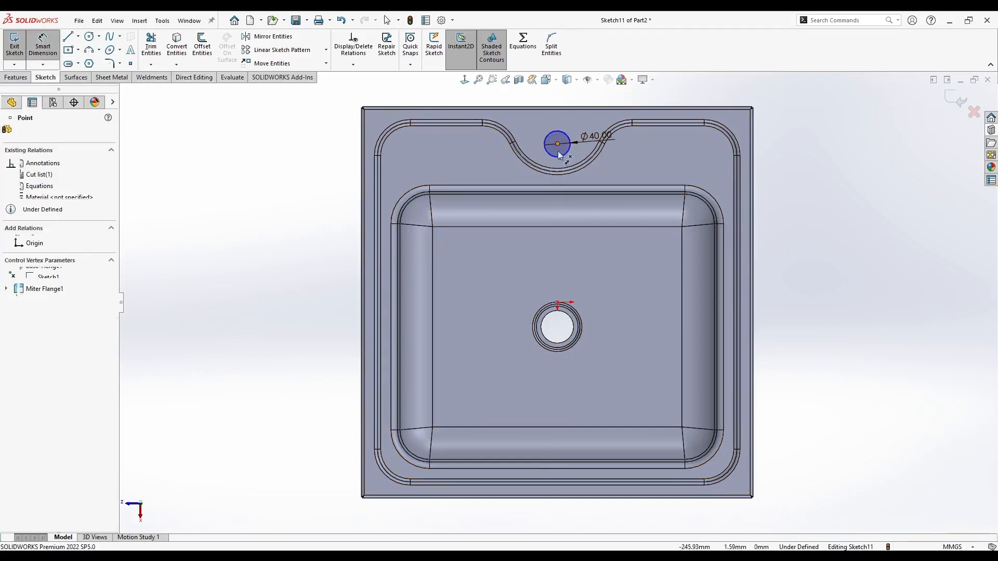
{"action": "left_click", "coordinate": [559, 306]}
{"action": "left_click", "coordinate": [805, 276]}
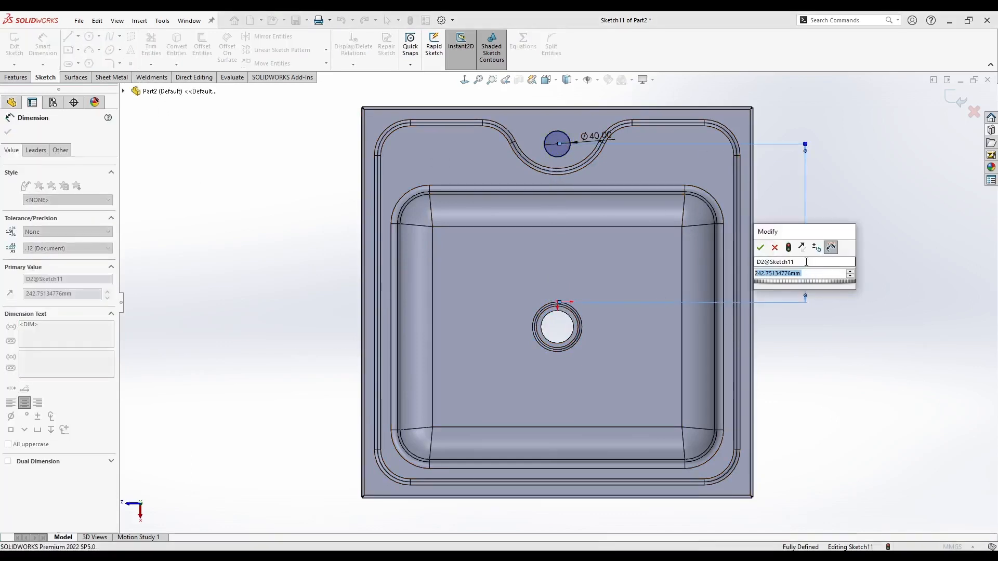
{"action": "type", "text": "250"}
{"action": "key", "text": "Return"}
{"action": "key", "text": "Escape"}
Cut the 40 mm circle through the sheet as a blind extruded normal cut linked to the sheet thickness.
{"action": "scroll", "coordinate": [723, 313], "scroll_direction": "up", "scroll_amount": 2}
{"action": "middle_click_drag", "start_coordinate": [723, 313], "coordinate": [488, 248]}
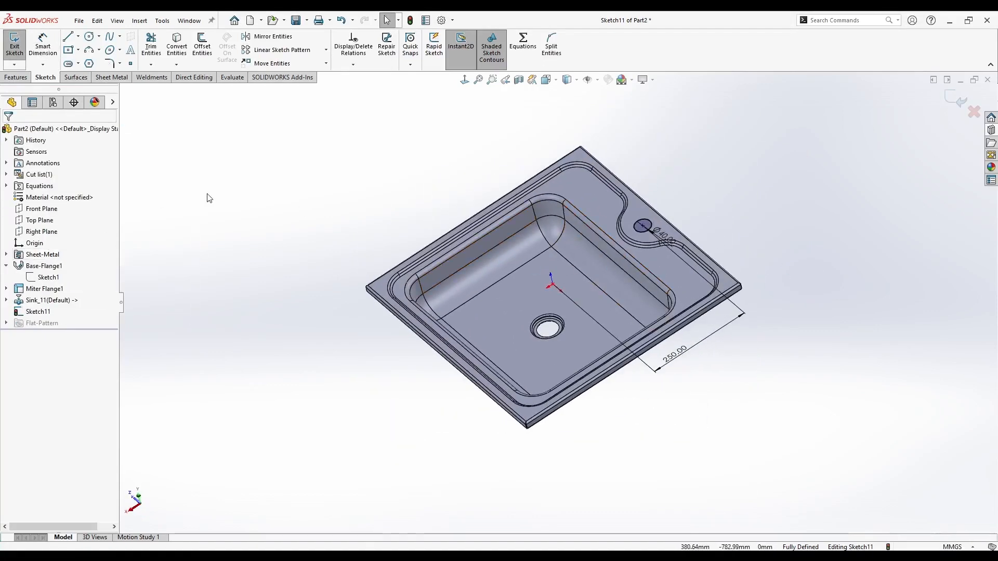
{"action": "scroll", "coordinate": [631, 234], "scroll_direction": "down", "scroll_amount": 3}
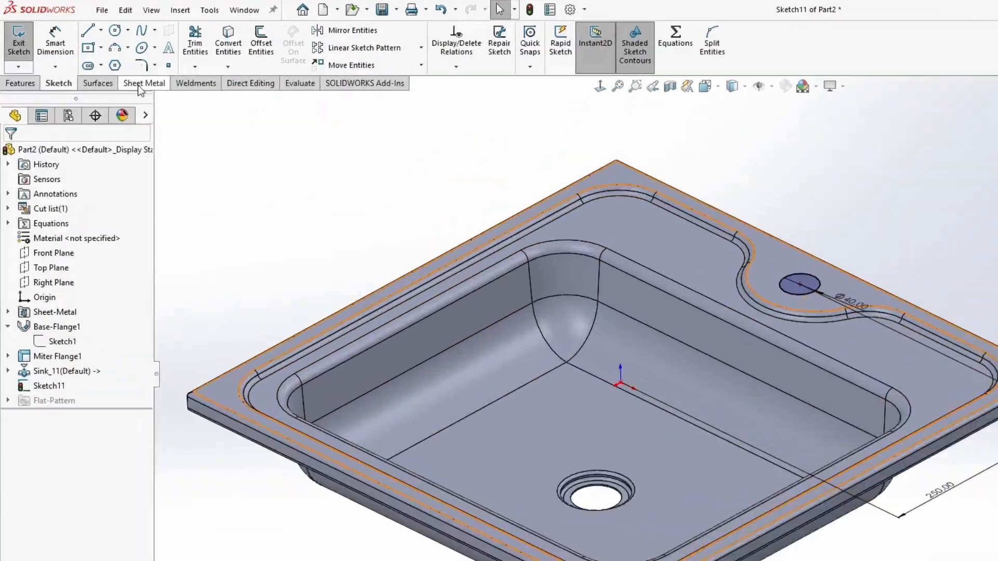
{"action": "left_click", "coordinate": [111, 77]}
{"action": "left_click", "coordinate": [482, 31]}
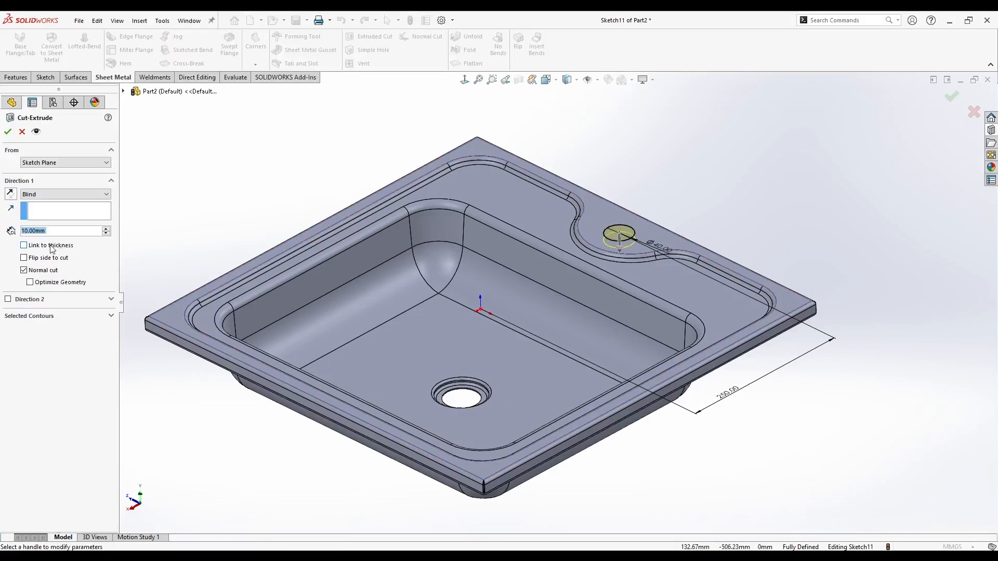
{"action": "left_click", "coordinate": [50, 245]}
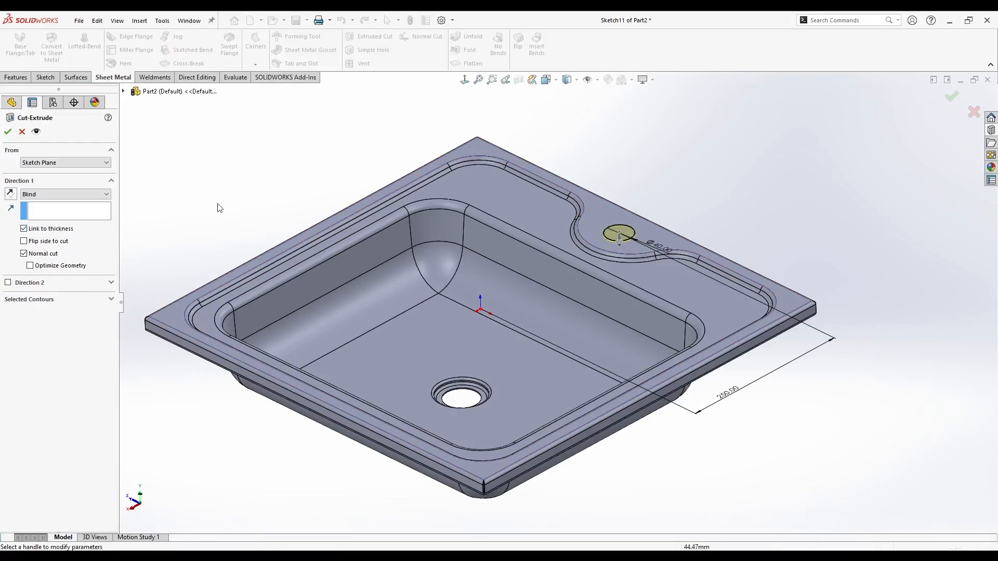
{"action": "middle_click_drag", "start_coordinate": [437, 307], "coordinate": [486, 219]}
{"action": "scroll", "coordinate": [687, 275], "scroll_direction": "down", "scroll_amount": 9}
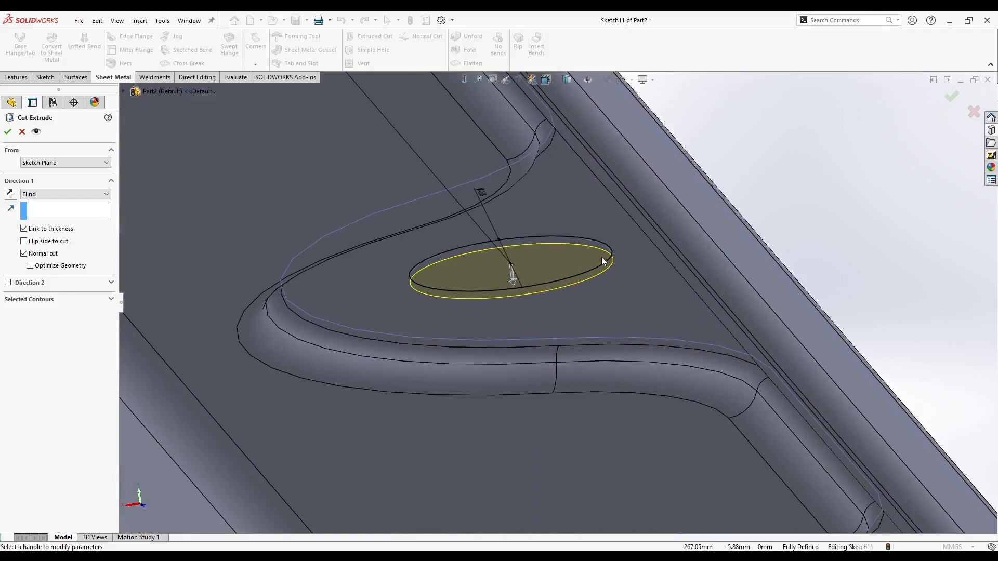
{"action": "scroll", "coordinate": [546, 320], "scroll_direction": "up", "scroll_amount": 3}
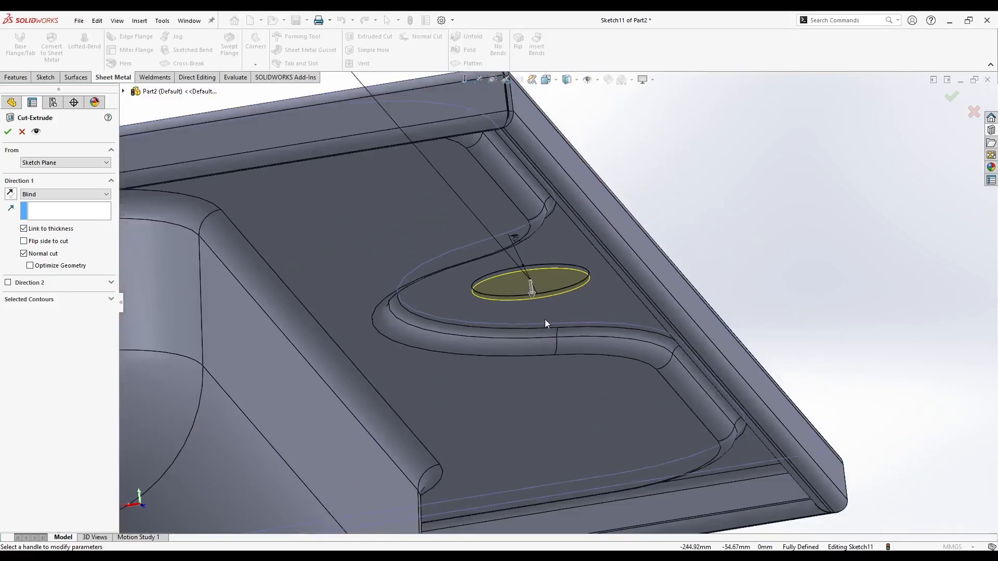
{"action": "mouse_move", "coordinate": [544, 319]}
{"action": "middle_mouse_down"}
{"action": "mouse_move", "coordinate": [510, 328]}
{"action": "mouse_move", "coordinate": [556, 308]}
{"action": "middle_mouse_up"}
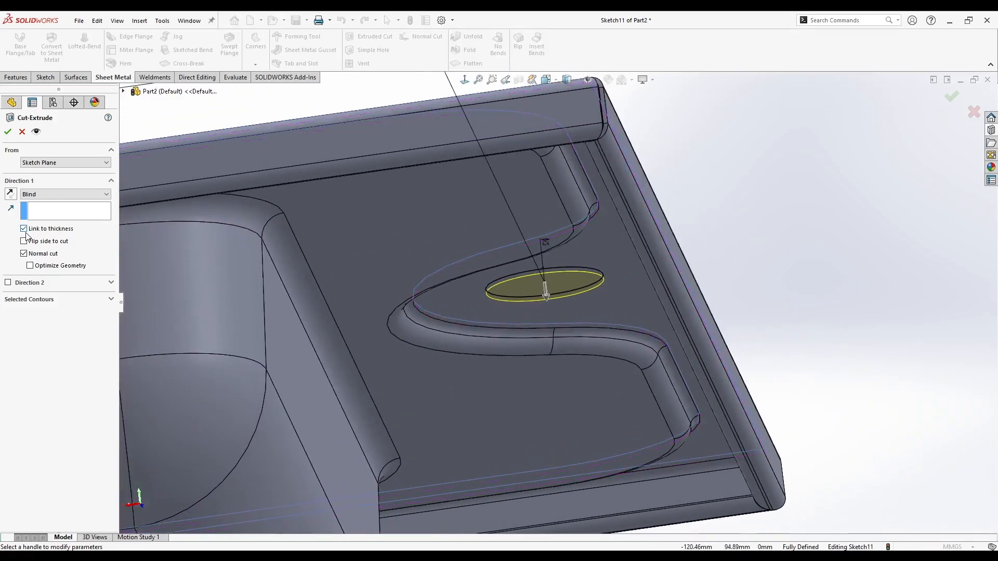
{"action": "left_click", "coordinate": [8, 132]}
Save the part on the Desktop under the file name Sink.
{"action": "key", "text": "ctrl+s"}
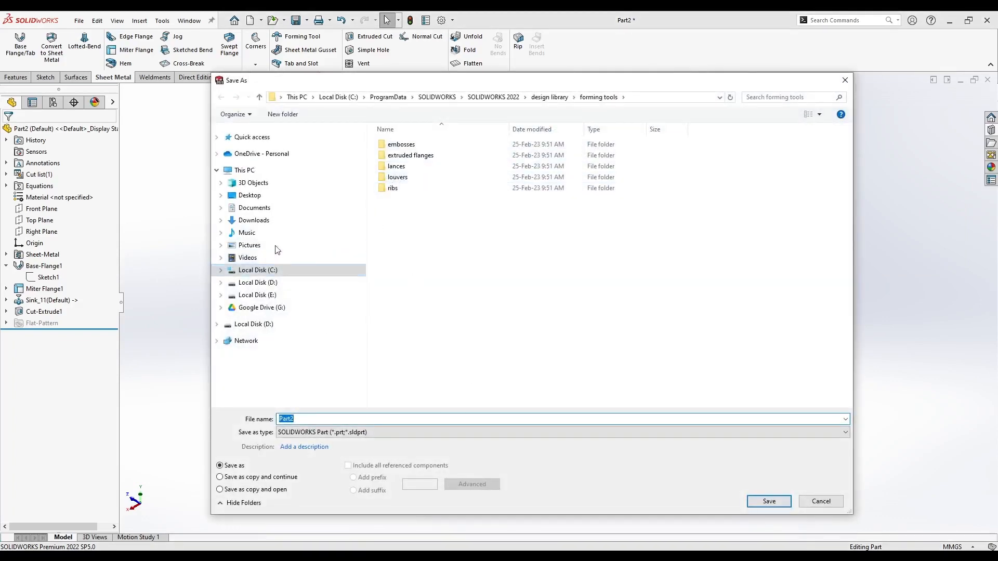
{"action": "left_click", "coordinate": [242, 196]}
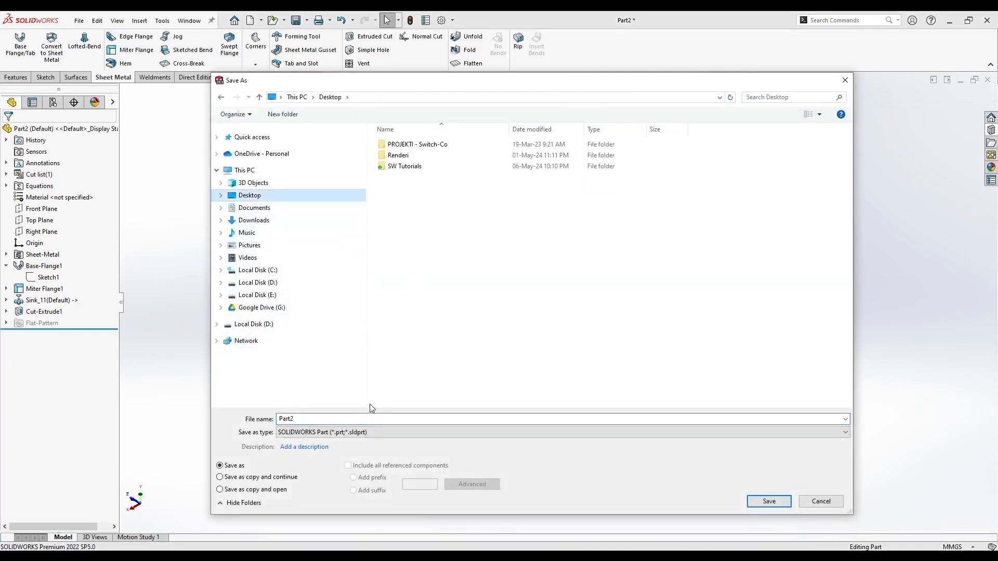
{"action": "left_click", "coordinate": [361, 419]}
{"action": "type", "text": "Sink"}
{"action": "key", "text": "Return"}
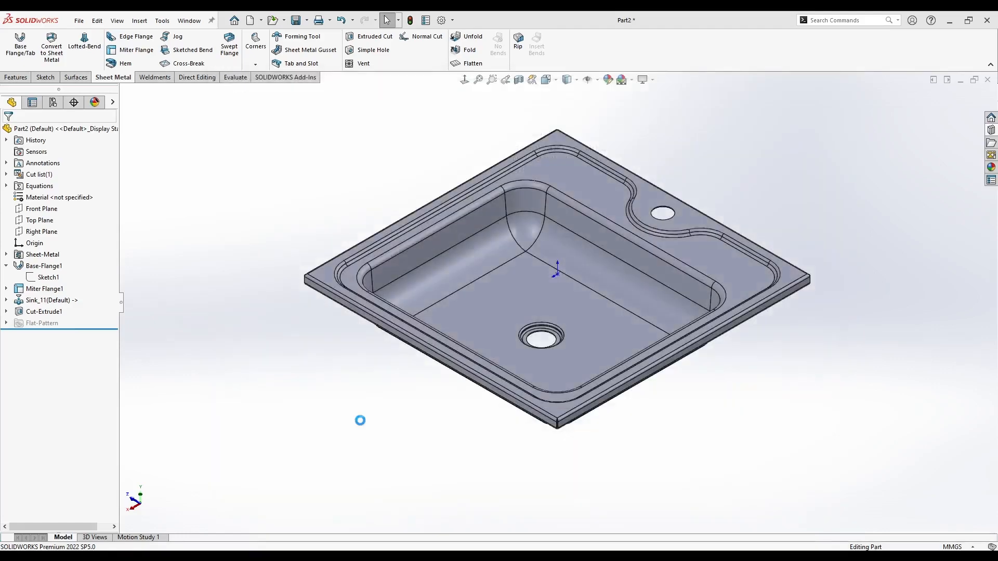
Apply the material AISI 316 Stainless Steel Sheet (SS) to the sink and hide the origin in the model view.
{"action": "right_click", "coordinate": [56, 197]}
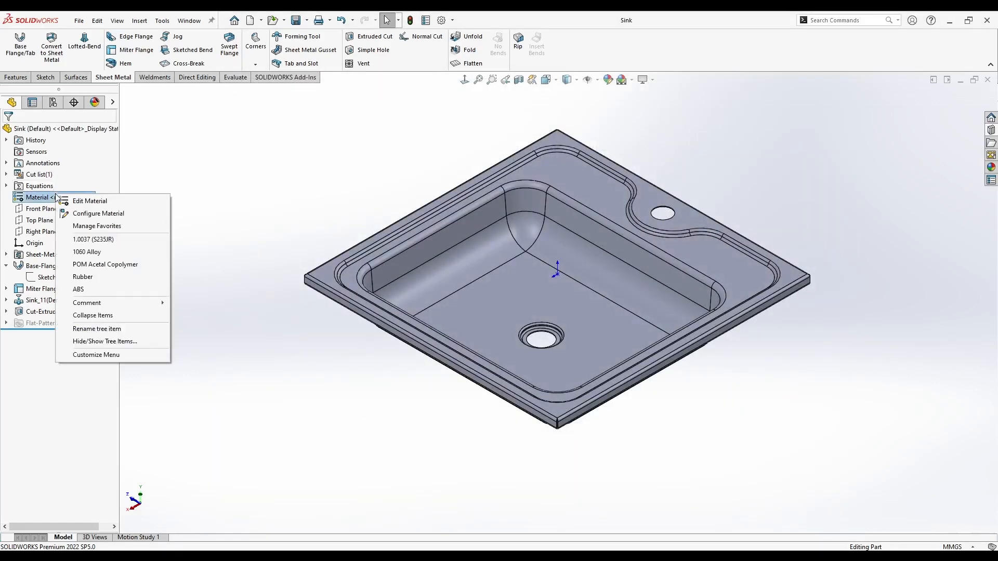
{"action": "left_click", "coordinate": [106, 205]}
{"action": "left_click", "coordinate": [381, 150]}
{"action": "type", "text": "stai"}
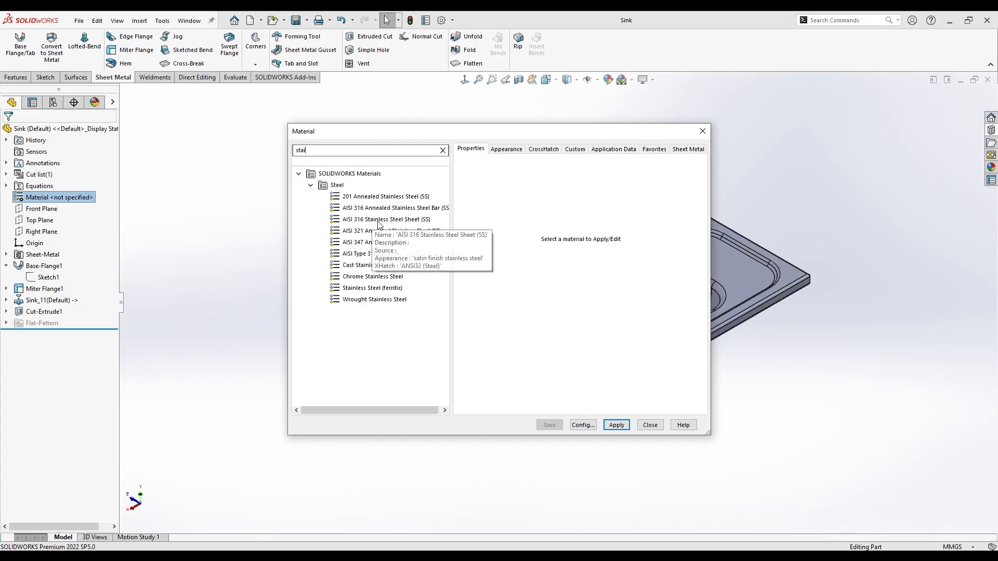
{"action": "left_click", "coordinate": [379, 220]}
{"action": "left_click", "coordinate": [617, 425]}
{"action": "left_click", "coordinate": [650, 425]}
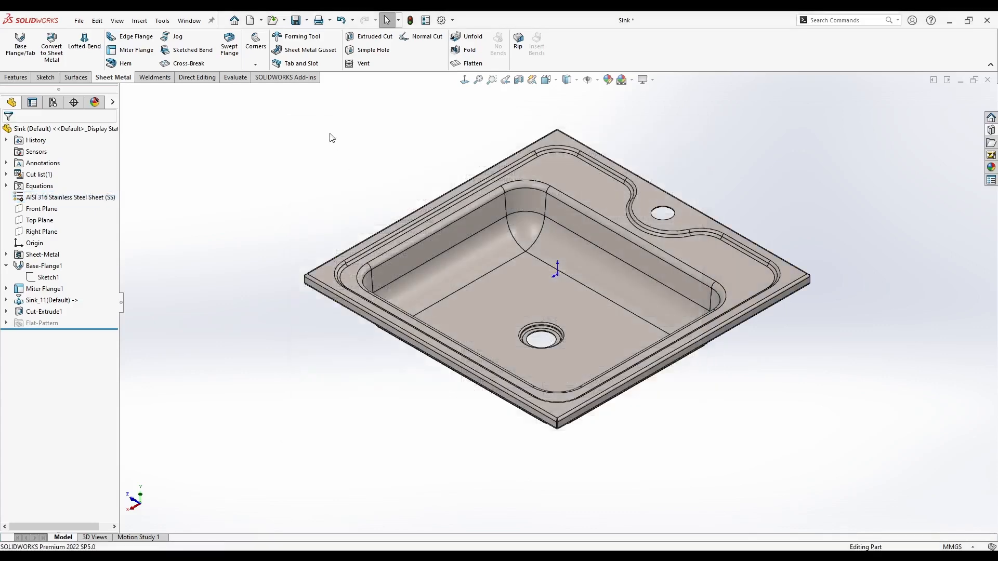
{"action": "left_click", "coordinate": [587, 79]}
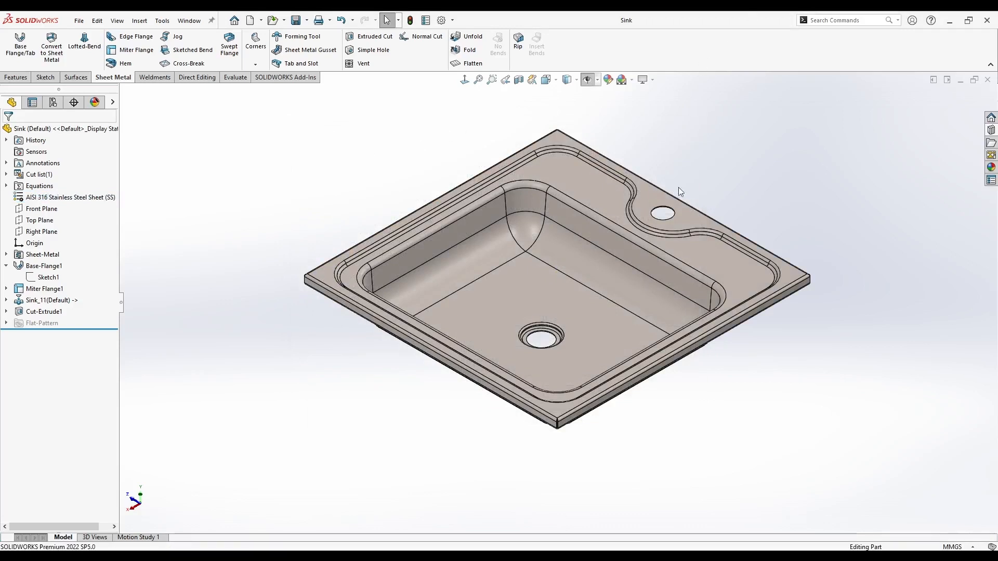
Bring up the Strainer part for reference, and create a new part document.
{"action": "key", "text": "ctrl+Tab"}
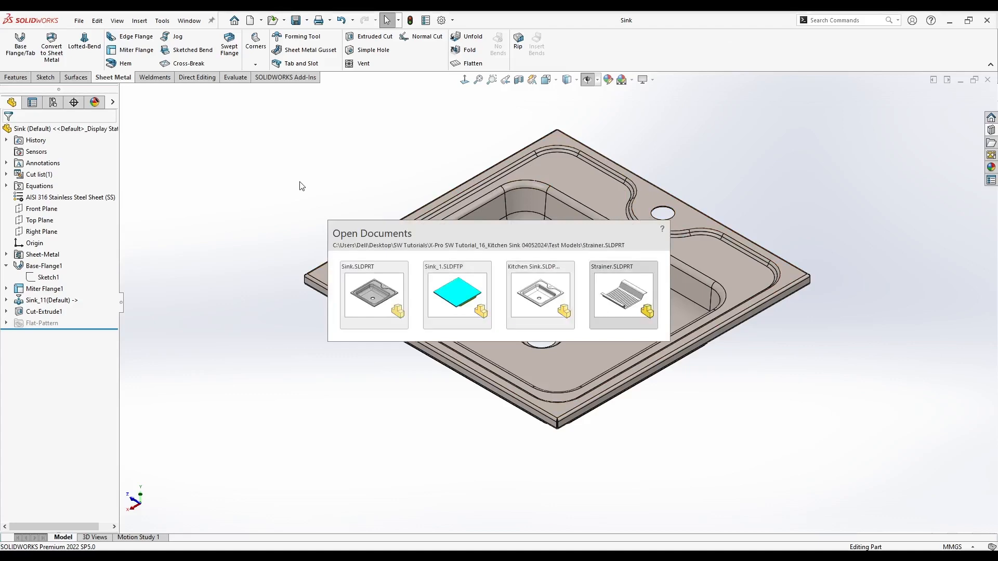
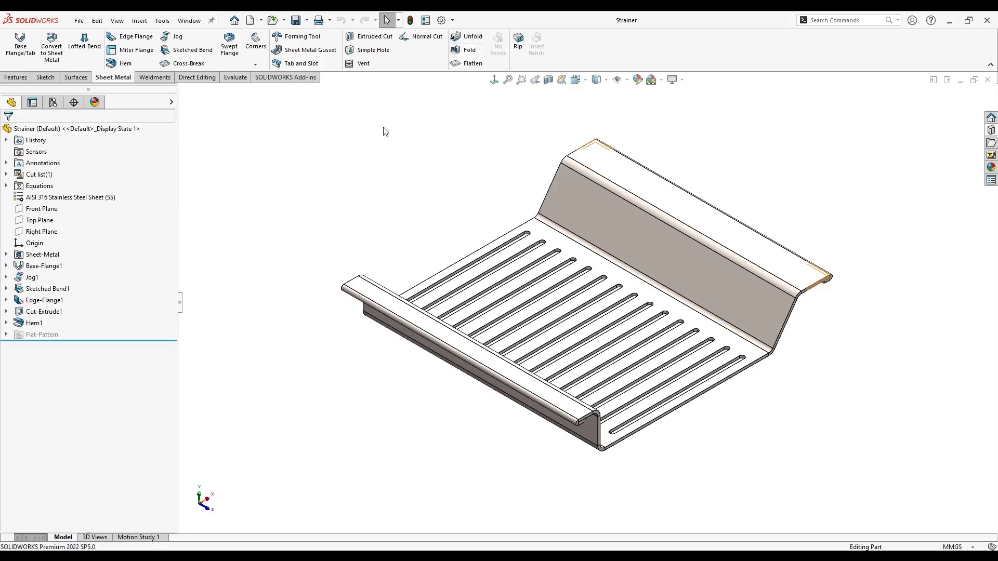
{"action": "left_click", "coordinate": [251, 21]}
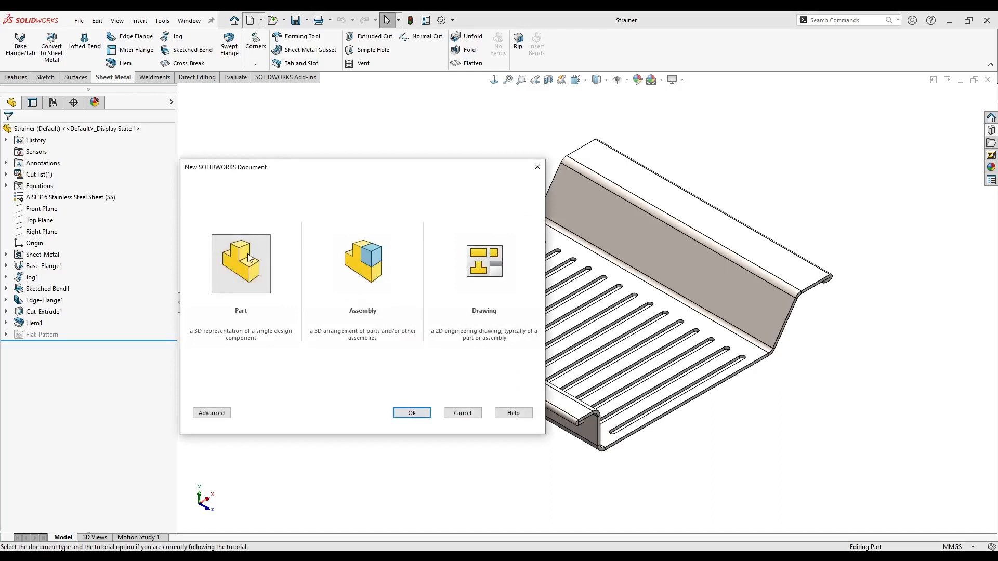
{"action": "left_click", "coordinate": [412, 412]}
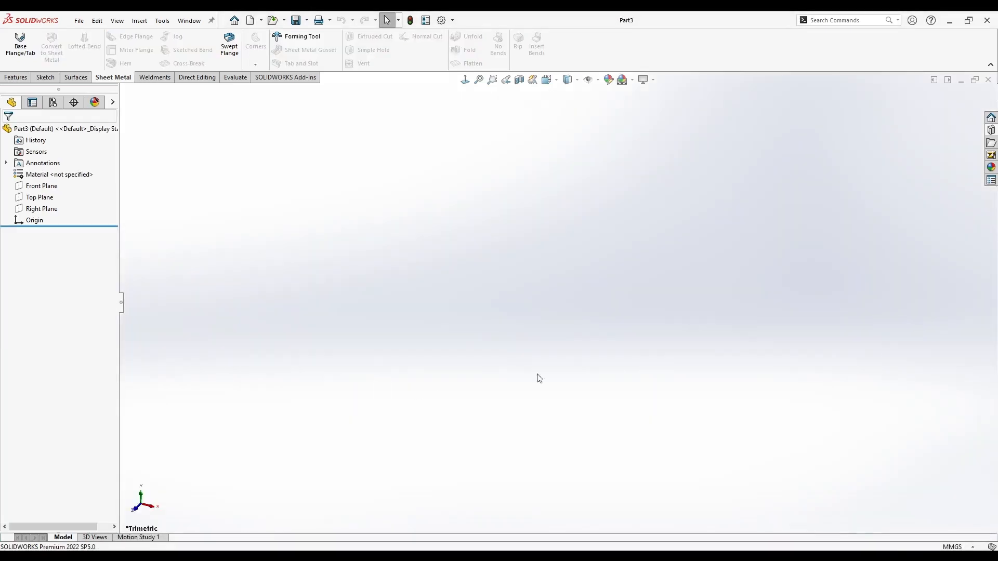
Sketch a center rectangle on the Top Plane from the origin, 165 mm wide and 145 mm high.
{"action": "right_click", "coordinate": [33, 198]}
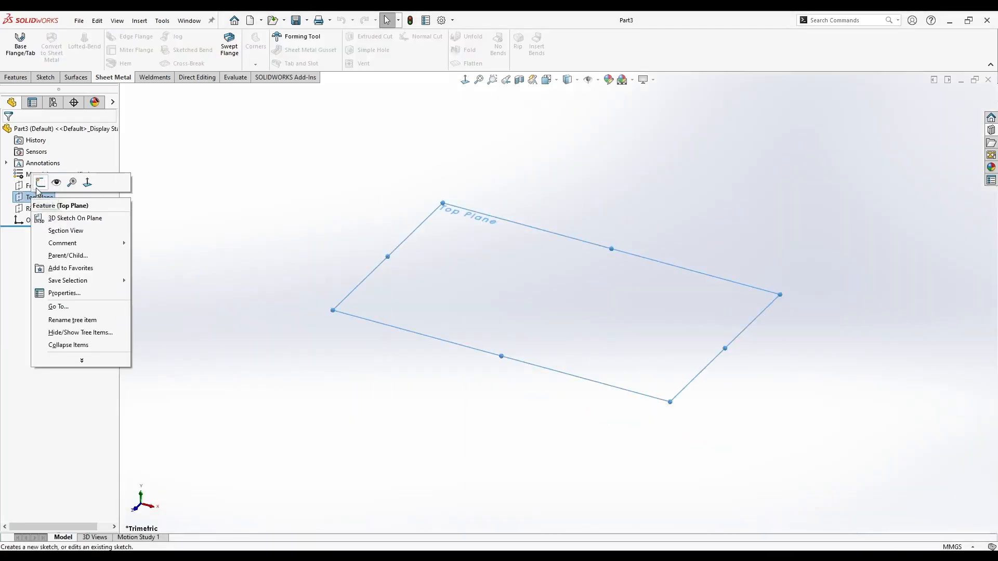
{"action": "left_click", "coordinate": [41, 182]}
{"action": "left_click", "coordinate": [68, 50]}
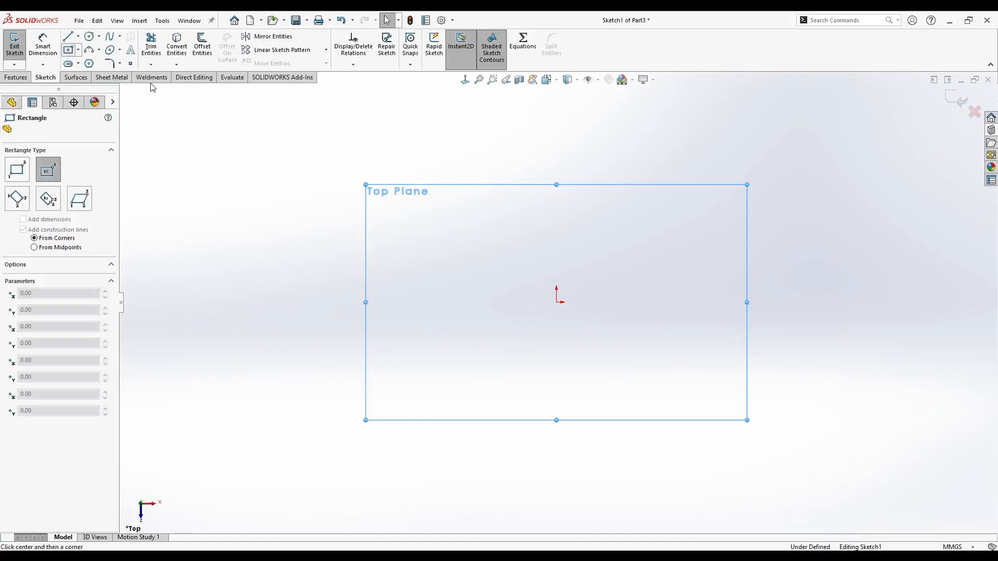
{"action": "left_click", "coordinate": [557, 302]}
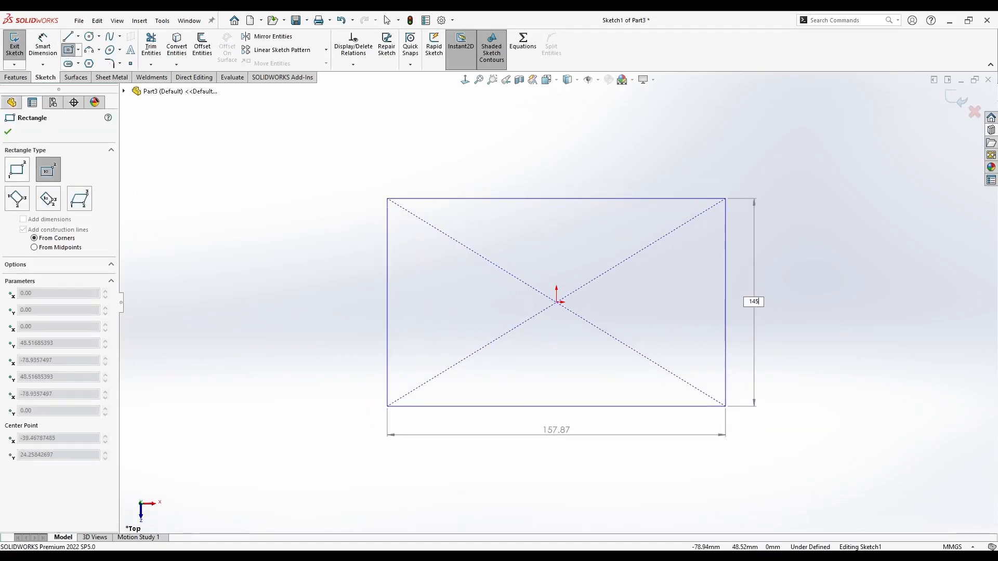
{"action": "type", "text": "145"}
{"action": "key", "text": "Tab"}
{"action": "type", "text": "165"}
{"action": "key", "text": "Return"}
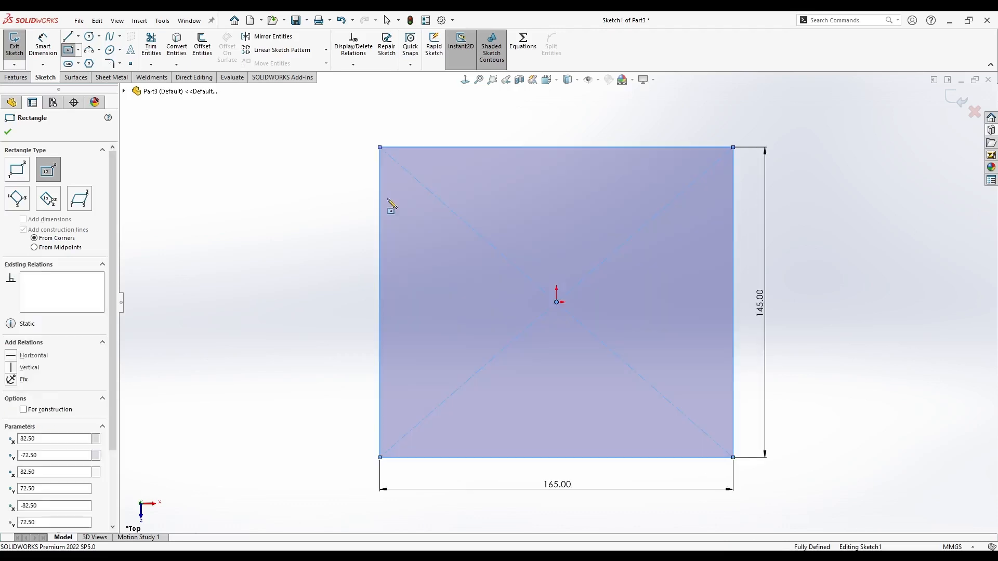
{"action": "key", "text": "Escape"}
Create a 1.5 mm thick sheet metal base flange from the rectangle sketch.
{"action": "key", "text": "ctrl+7"}
{"action": "left_click", "coordinate": [15, 77]}
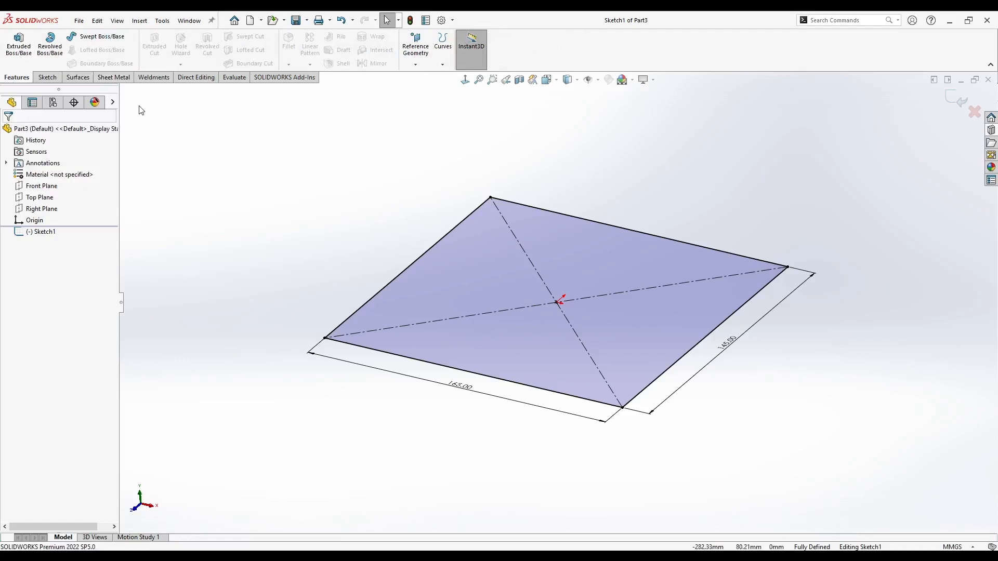
{"action": "left_click", "coordinate": [108, 77]}
{"action": "left_click", "coordinate": [21, 45]}
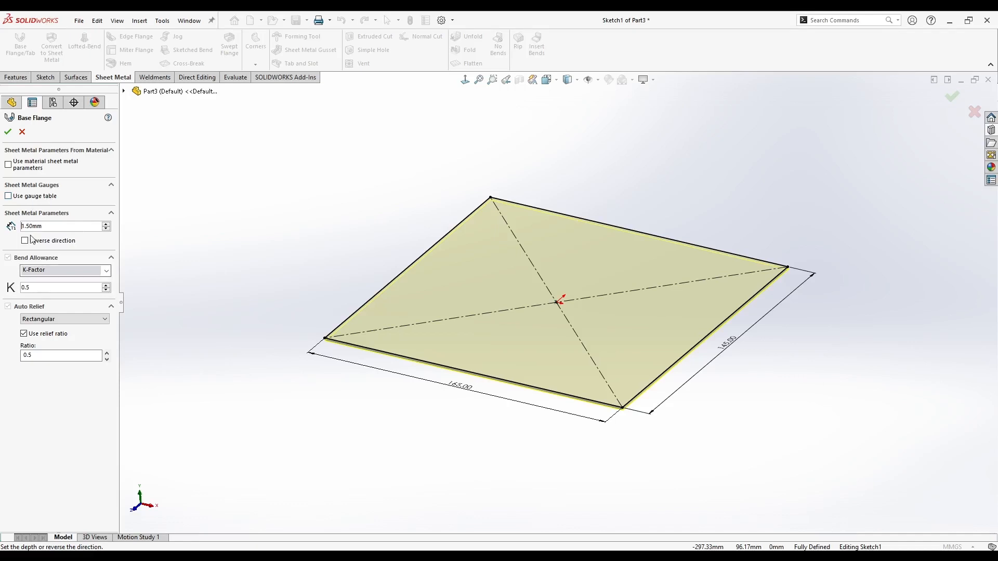
{"action": "left_click", "coordinate": [8, 132]}
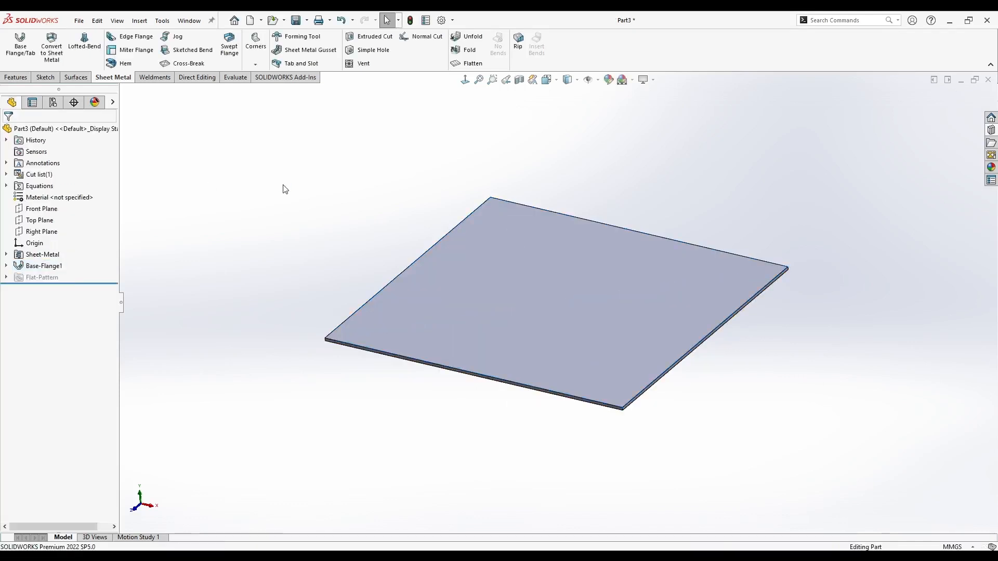
Apply the material AISI 316 Stainless Steel Sheet (SS) to the new base flange part.
{"action": "right_click", "coordinate": [74, 198]}
{"action": "left_click", "coordinate": [91, 201]}
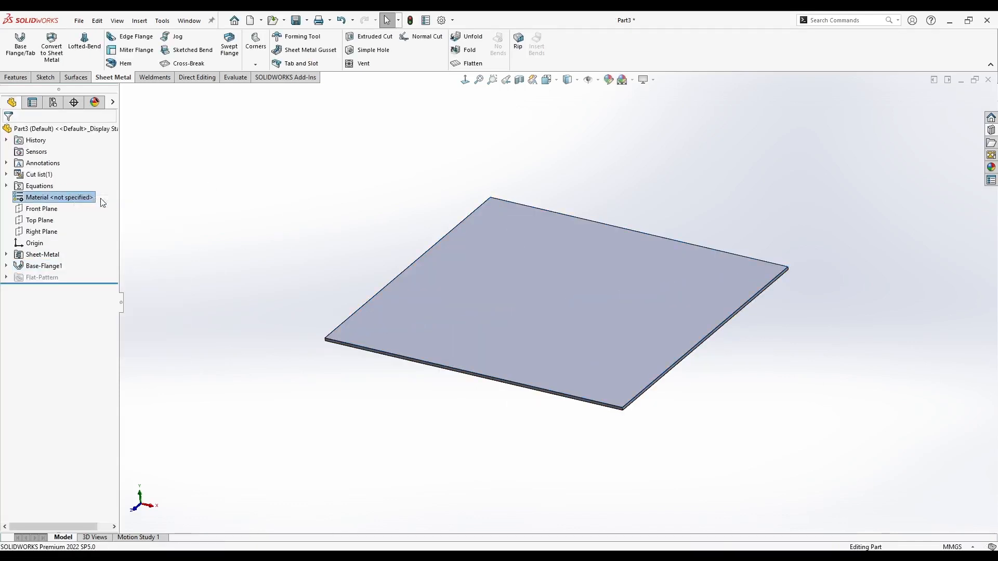
{"action": "left_click", "coordinate": [369, 149]}
{"action": "type", "text": "stain"}
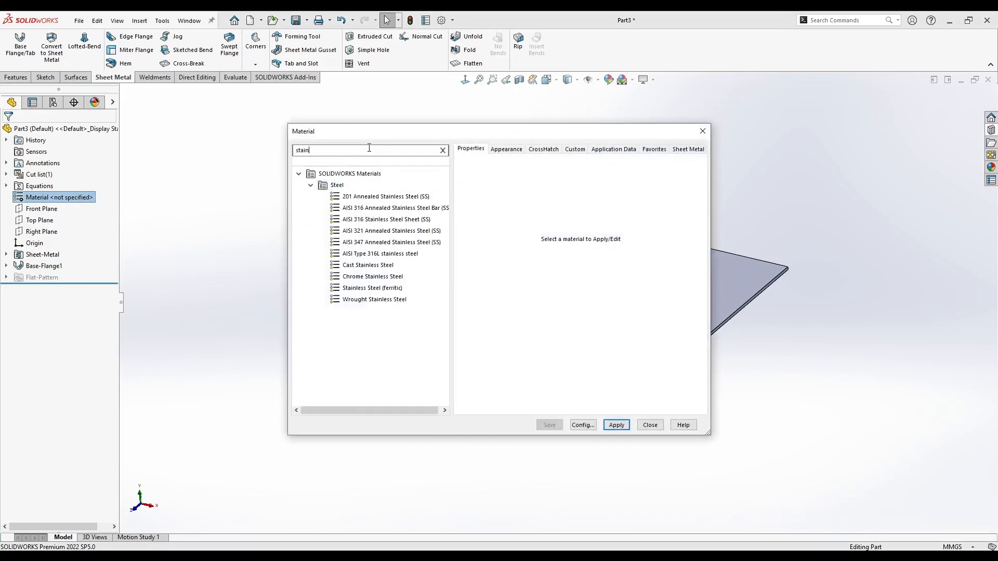
{"action": "left_click", "coordinate": [385, 219]}
{"action": "left_click", "coordinate": [617, 424]}
{"action": "left_click", "coordinate": [650, 425]}
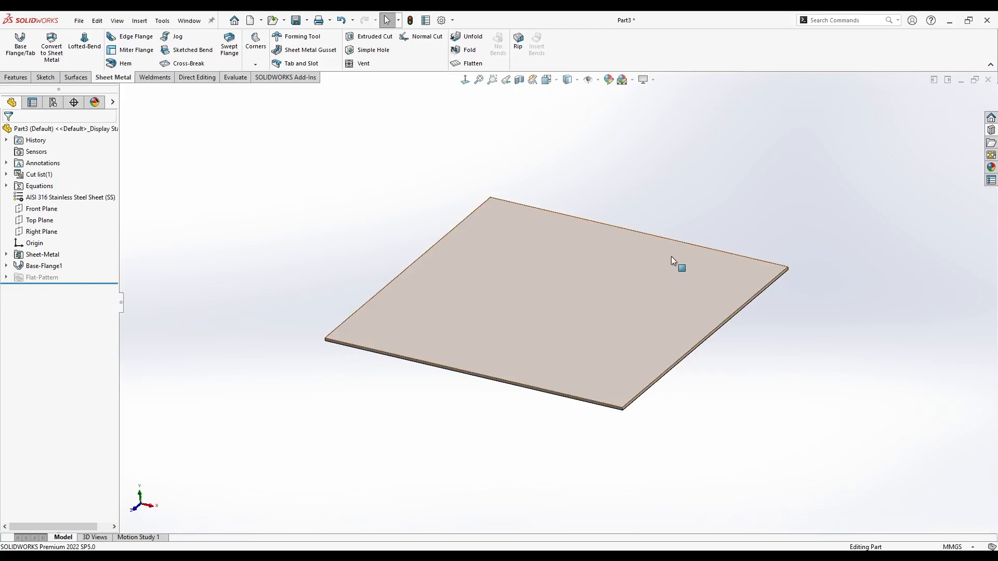
Start a sketch on the plate's top face and draw a full-height vertical line about 46 mm to the right of the origin.
{"action": "middle_click_drag", "start_coordinate": [675, 259], "coordinate": [675, 377]}
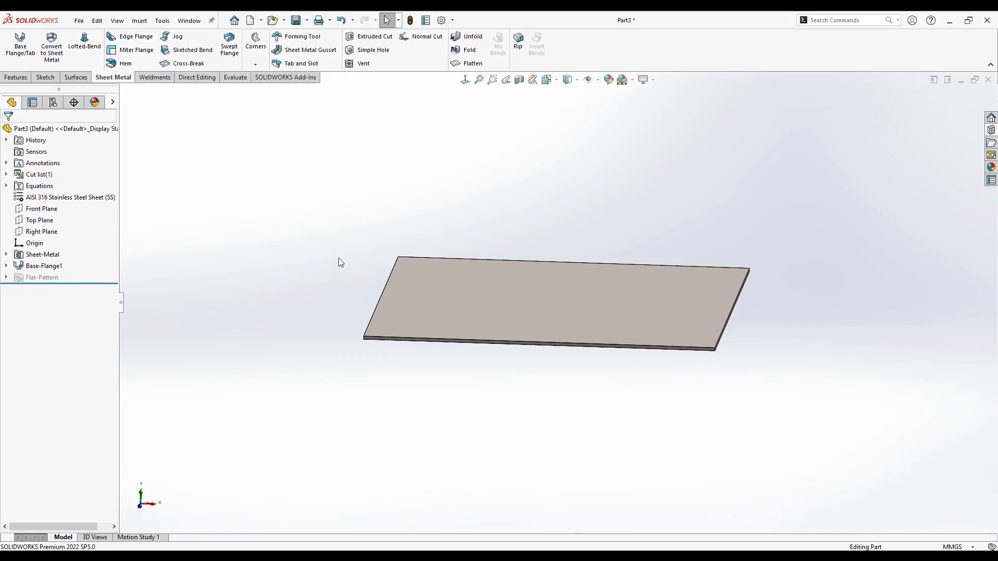
{"action": "right_click", "coordinate": [611, 290]}
{"action": "left_click", "coordinate": [632, 278]}
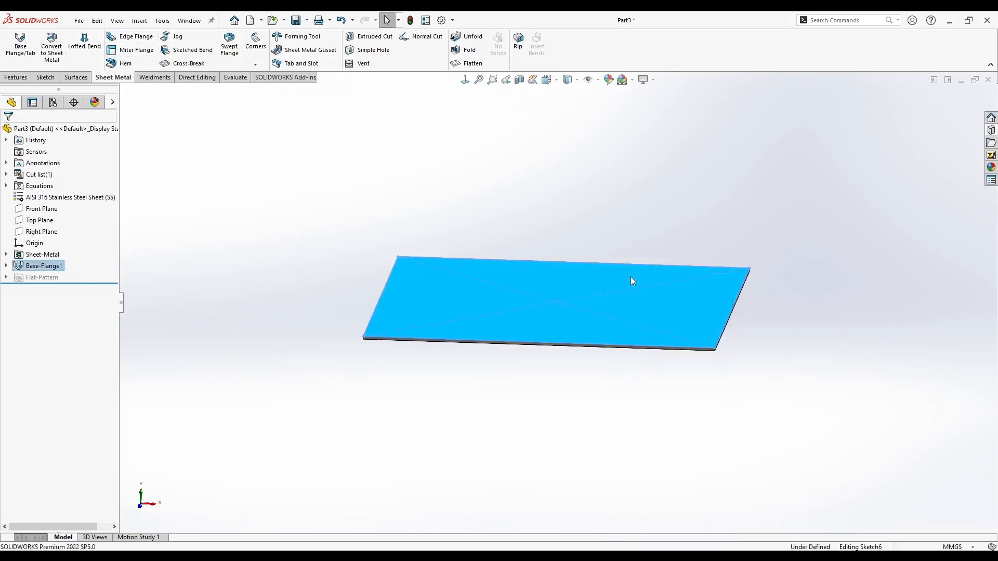
{"action": "left_click", "coordinate": [465, 79]}
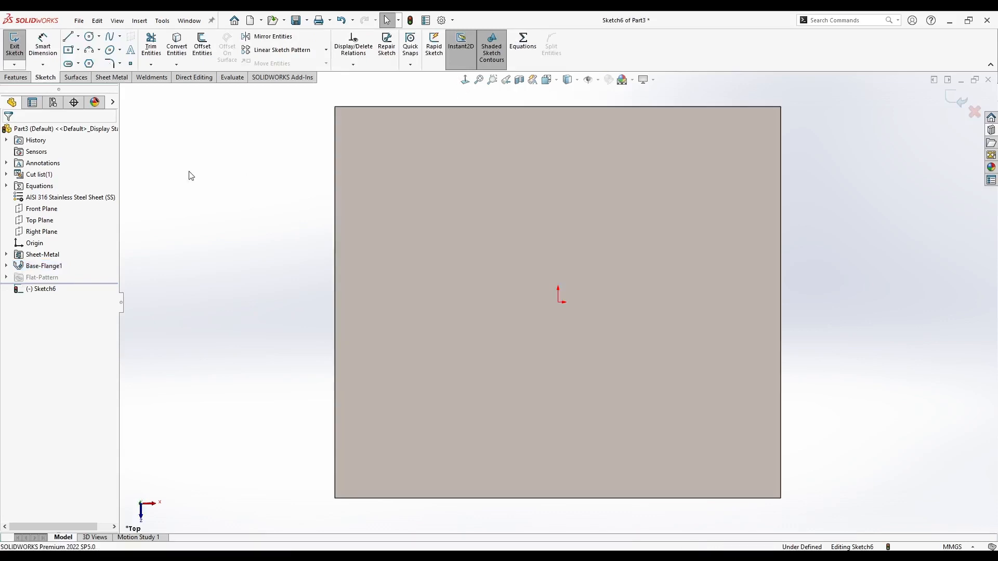
{"action": "left_click", "coordinate": [68, 36]}
{"action": "mouse_move", "coordinate": [684, 109]}
{"action": "left_mouse_down"}
{"action": "mouse_move", "coordinate": [695, 116]}
{"action": "mouse_move", "coordinate": [700, 507]}
{"action": "mouse_move", "coordinate": [684, 499]}
{"action": "left_mouse_up"}
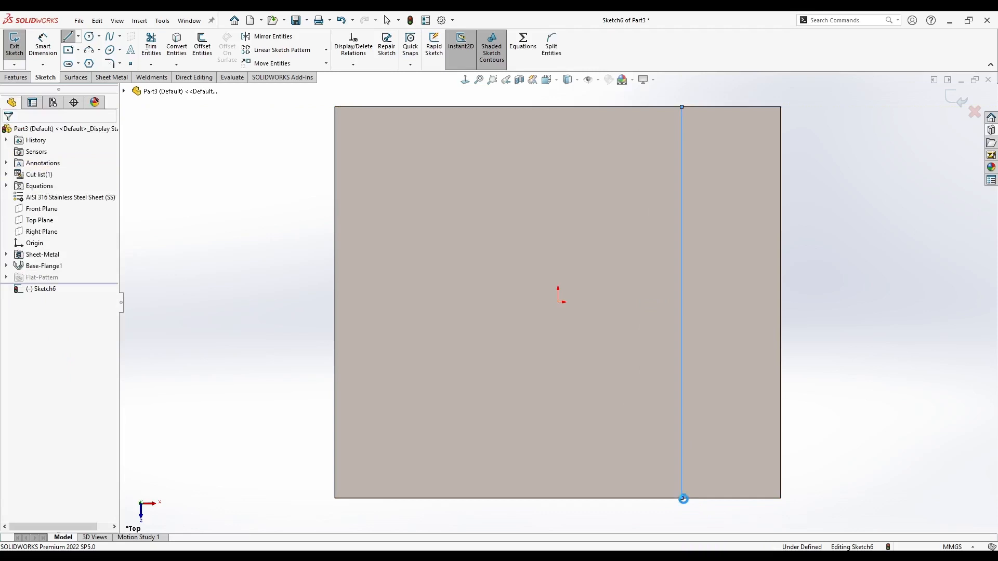
{"action": "left_click", "coordinate": [681, 283]}
{"action": "key", "text": "Escape"}
Dimension the line 45 mm from the origin and exit the sketch.
{"action": "left_click", "coordinate": [45, 41]}
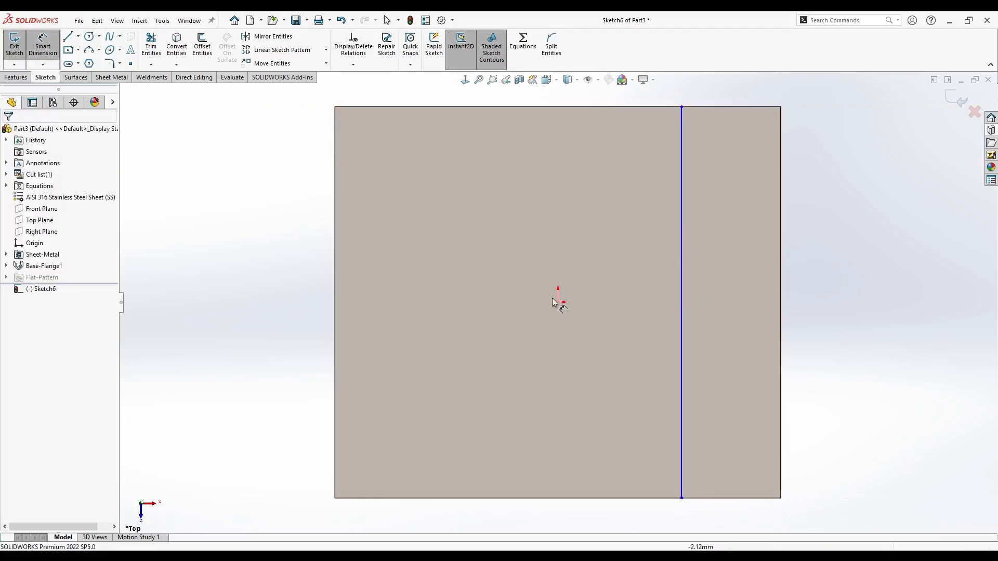
{"action": "left_click", "coordinate": [683, 295]}
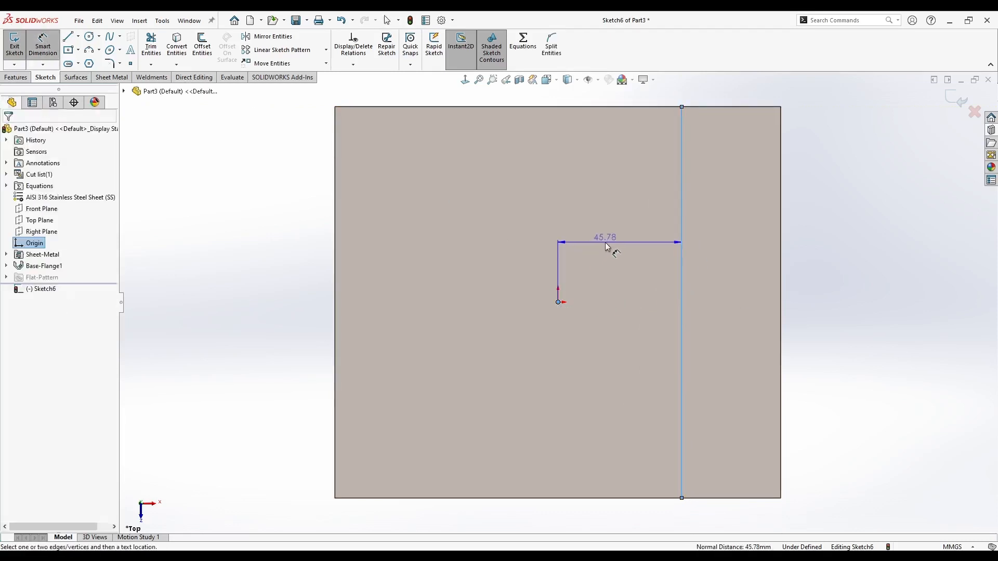
{"action": "left_click", "coordinate": [607, 245]}
{"action": "key", "text": "Return"}
{"action": "key", "text": "Escape"}
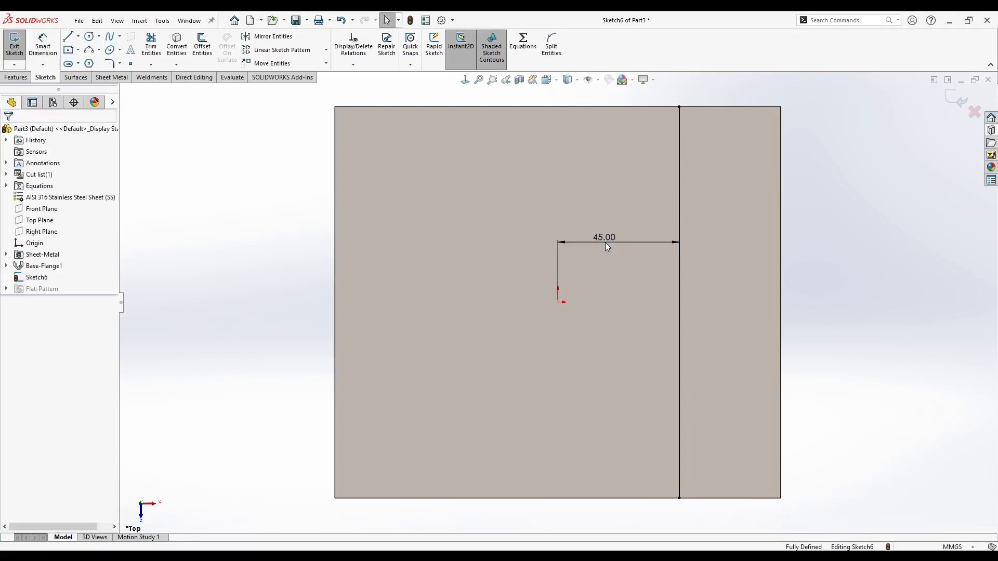
{"action": "mouse_move", "coordinate": [941, 180]}
{"action": "middle_mouse_down"}
{"action": "mouse_move", "coordinate": [868, 288]}
{"action": "mouse_move", "coordinate": [837, 243]}
{"action": "middle_mouse_up"}
{"action": "left_click", "coordinate": [954, 100]}
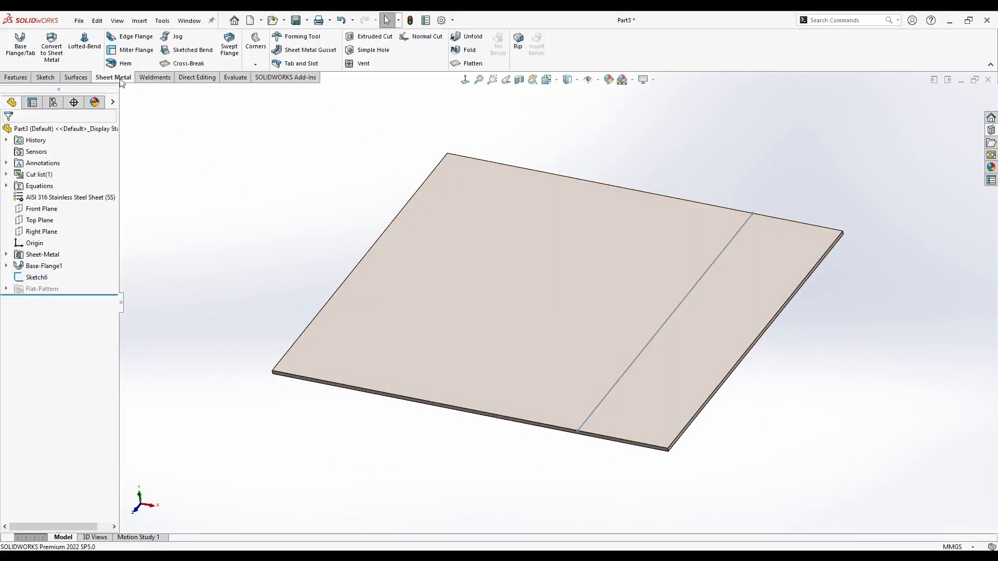
Start a Jog from the sketched line, fixing the larger portion of the plate and measuring the offset as an overall dimension.
{"action": "left_click", "coordinate": [185, 49]}
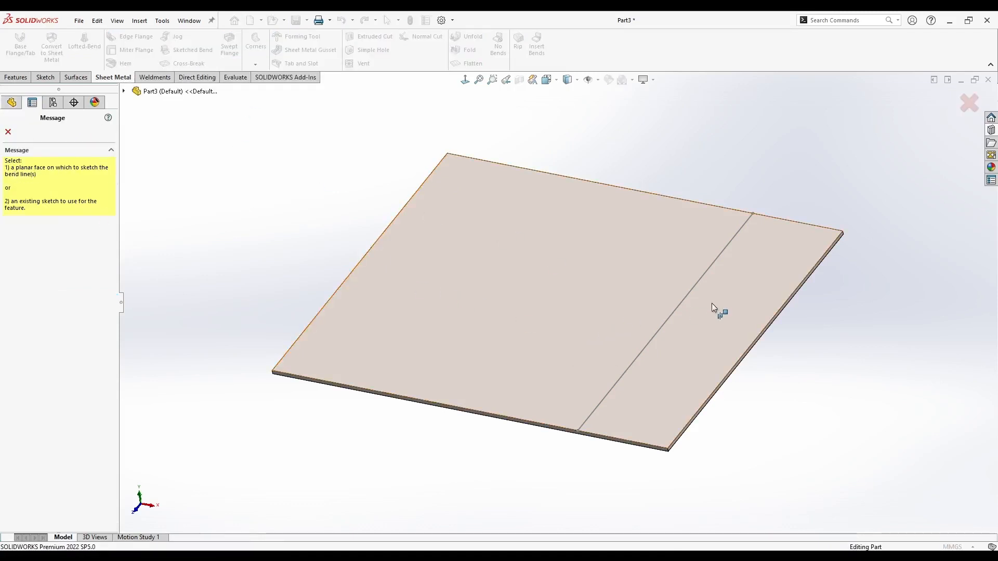
{"action": "left_click", "coordinate": [682, 305]}
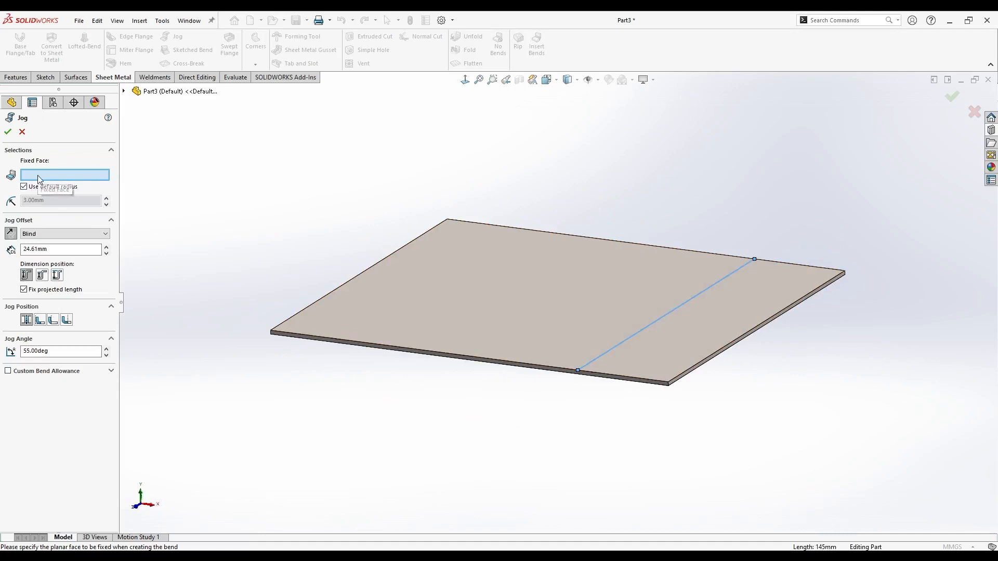
{"action": "middle_click_drag", "start_coordinate": [395, 255], "coordinate": [375, 270]}
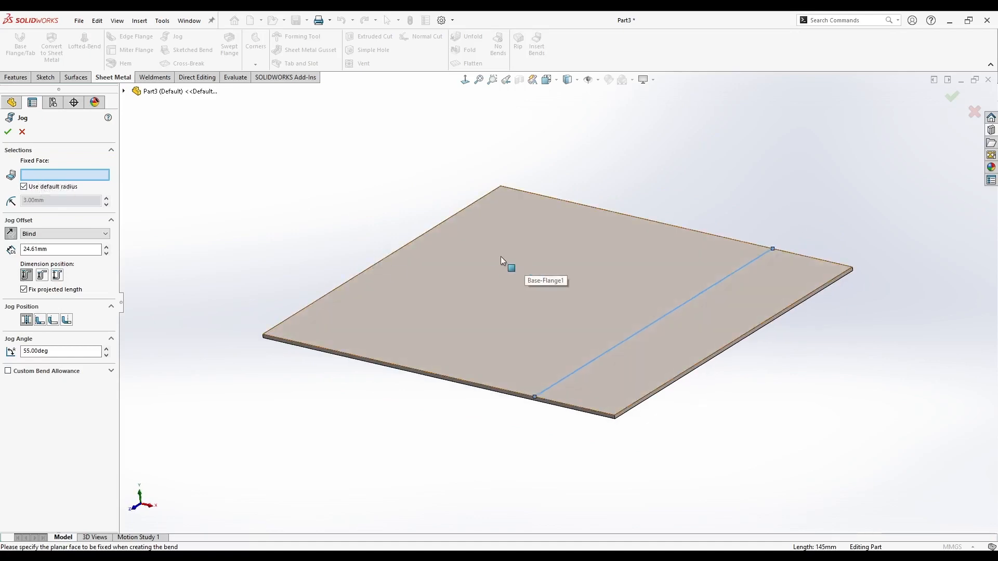
{"action": "left_click", "coordinate": [502, 259]}
{"action": "middle_click_drag", "start_coordinate": [502, 258], "coordinate": [247, 298]}
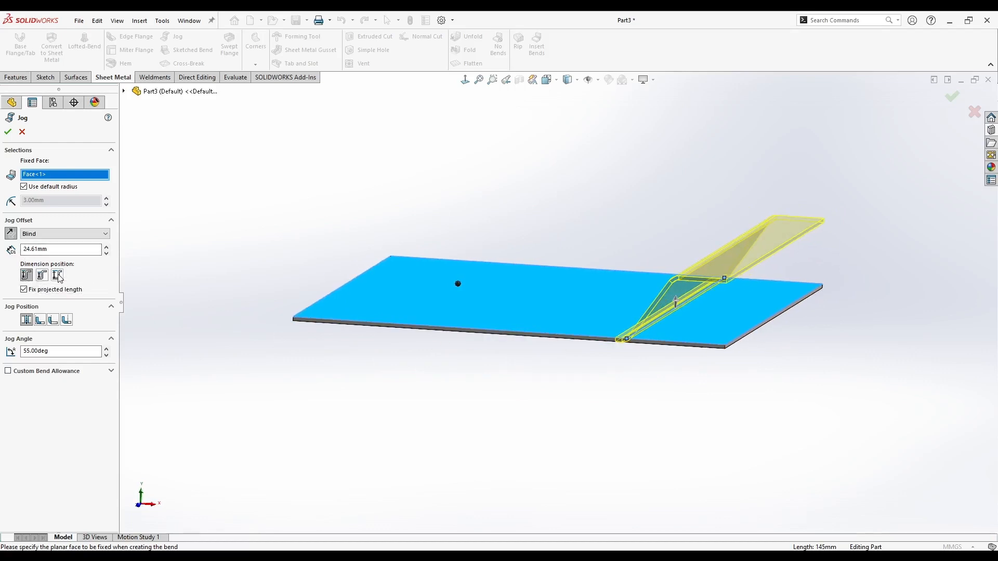
{"action": "middle_click_drag", "start_coordinate": [551, 428], "coordinate": [530, 437]}
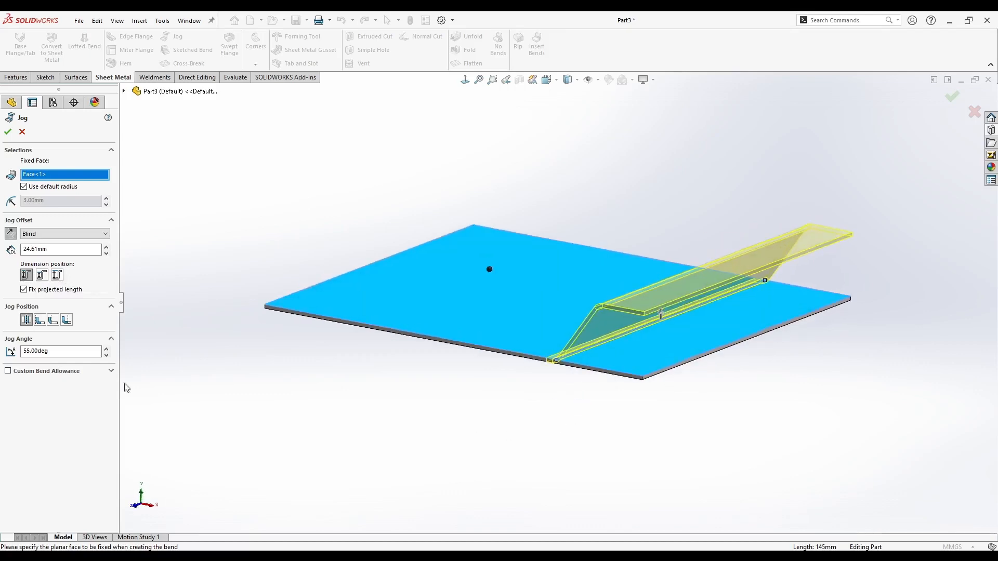
{"action": "left_click", "coordinate": [58, 277]}
{"action": "left_click", "coordinate": [61, 251]}
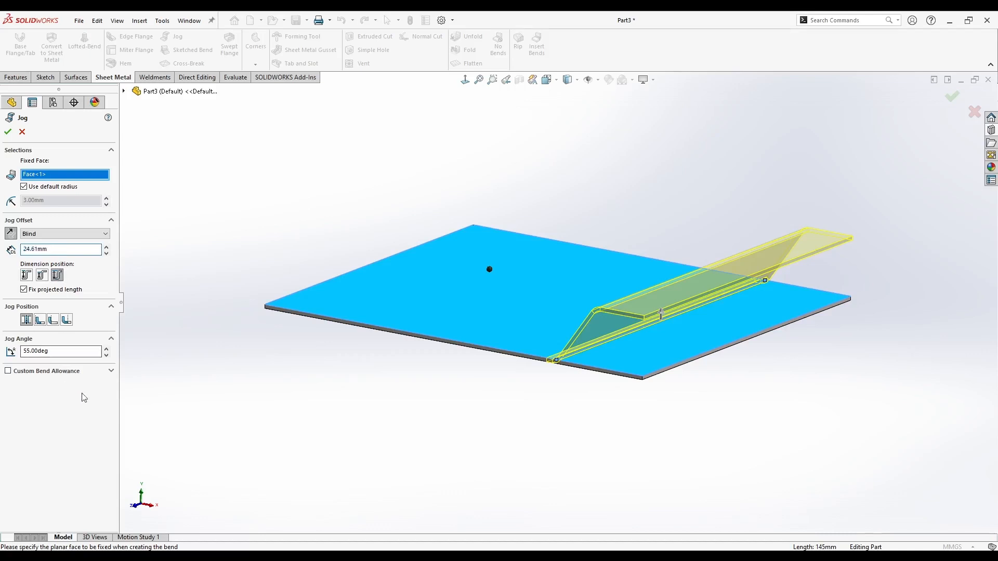
Try jog angles of 45, 60, 1 and 70 degrees, and return the angle to 55 degrees.
{"action": "middle_click_drag", "start_coordinate": [536, 395], "coordinate": [527, 371]}
{"action": "left_click", "coordinate": [67, 355]}
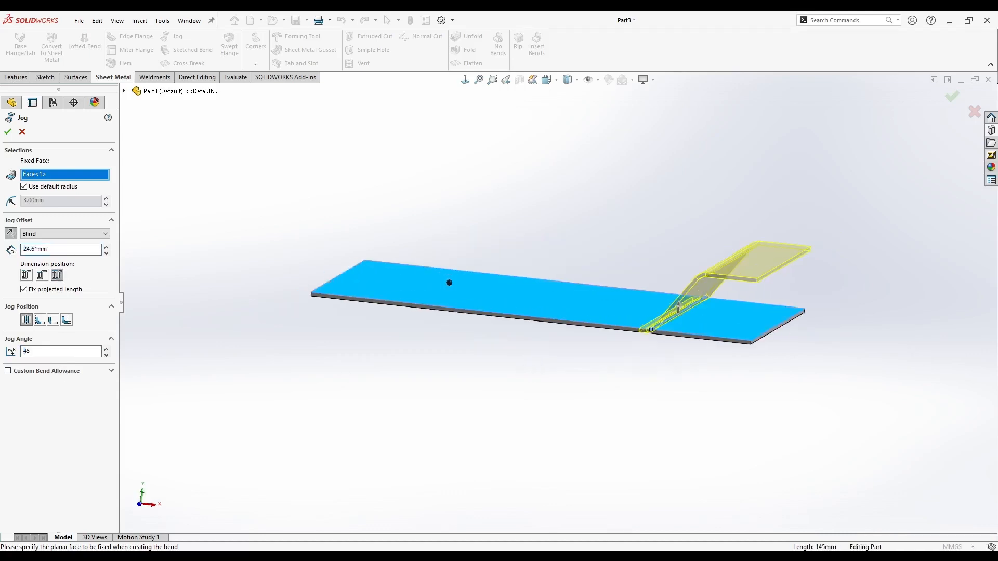
{"action": "type", "text": "45"}
{"action": "key", "text": "Return"}
{"action": "scroll", "coordinate": [802, 311], "scroll_direction": "down", "scroll_amount": 3}
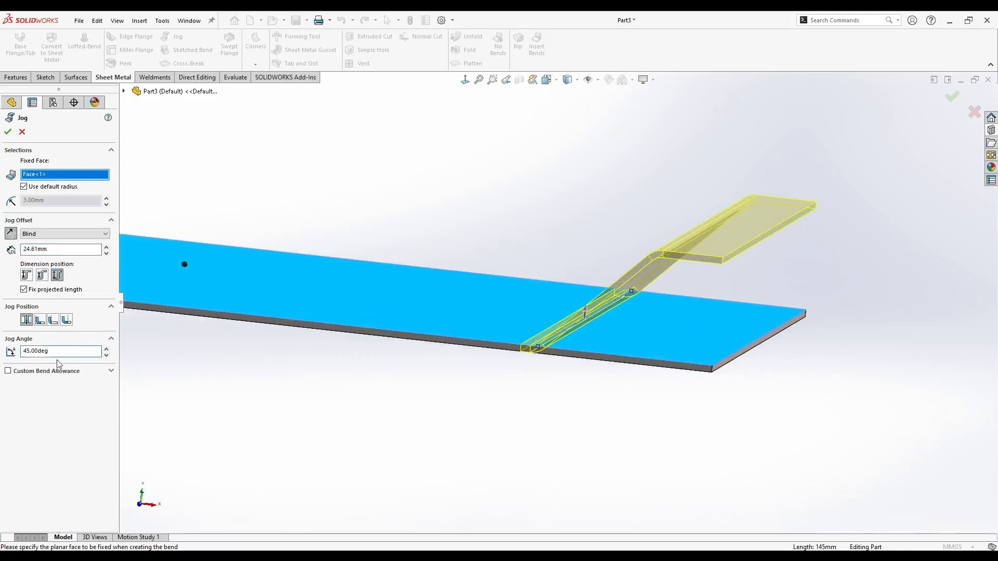
{"action": "type", "text": "60"}
{"action": "key", "text": "Return"}
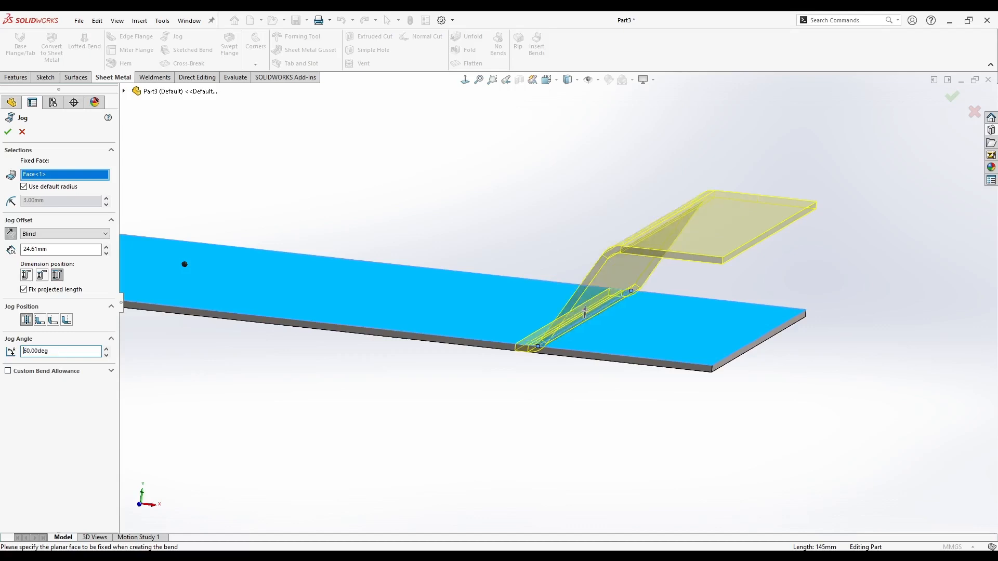
{"action": "type", "text": "1"}
{"action": "key", "text": "Return"}
{"action": "type", "text": "7"}
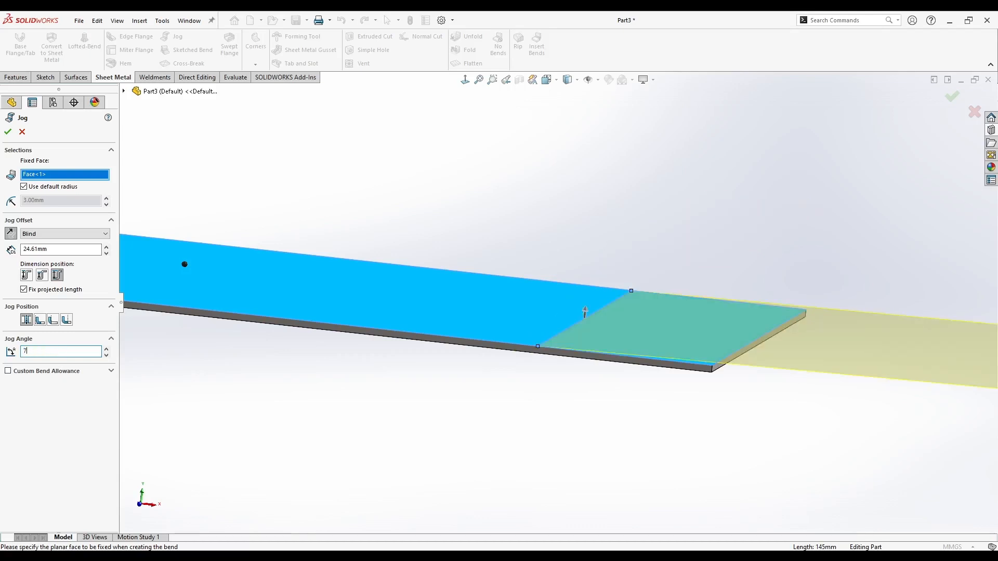
{"action": "type", "text": "0"}
{"action": "key", "text": "Return"}
{"action": "type", "text": "55"}
{"action": "key", "text": "Return"}
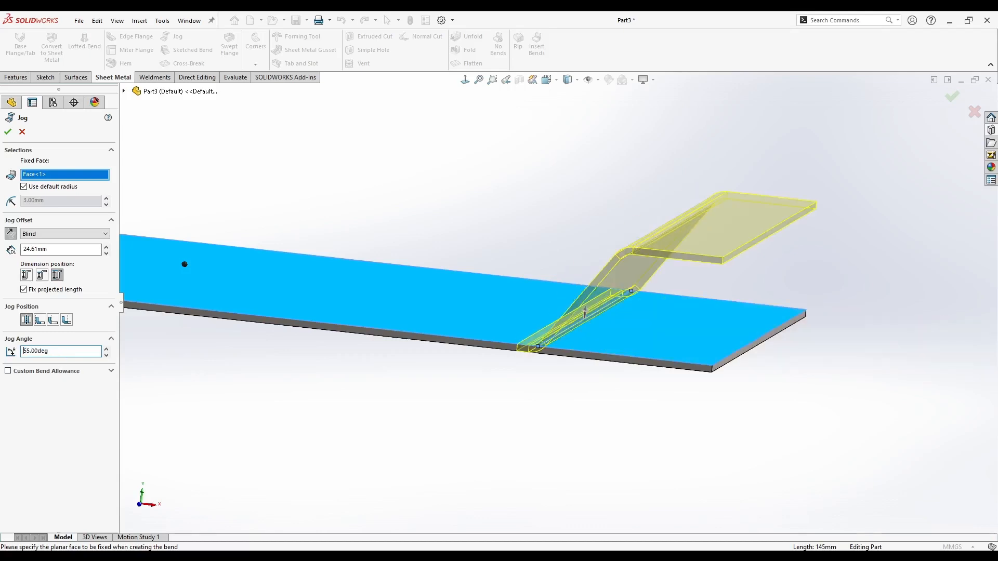
Create the jog with the blind 24.61 mm offset and 55 degree angle.
{"action": "mouse_move", "coordinate": [681, 378]}
{"action": "middle_mouse_down"}
{"action": "mouse_move", "coordinate": [708, 357]}
{"action": "mouse_move", "coordinate": [670, 367]}
{"action": "middle_mouse_up"}
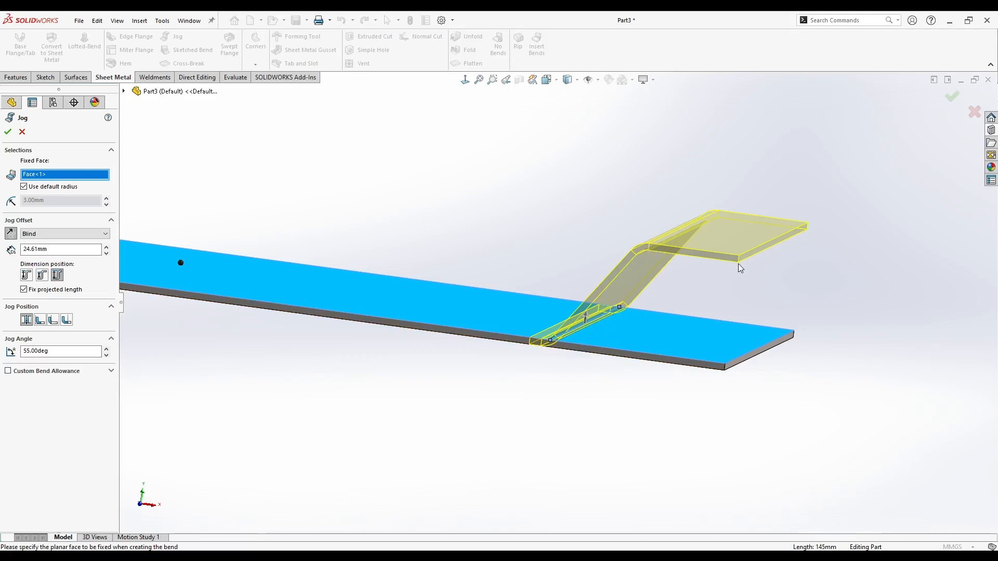
{"action": "middle_click_drag", "start_coordinate": [499, 331], "coordinate": [484, 343]}
{"action": "left_click", "coordinate": [8, 132]}
Start a sketch on the large flat face and draw a vertical line across its full 145 mm height near the edge opposite the jog.
{"action": "middle_click_drag", "start_coordinate": [361, 192], "coordinate": [385, 364]}
{"action": "mouse_move", "coordinate": [396, 301]}
{"action": "middle_mouse_down"}
{"action": "mouse_move", "coordinate": [379, 353]}
{"action": "mouse_move", "coordinate": [385, 294]}
{"action": "middle_mouse_up"}
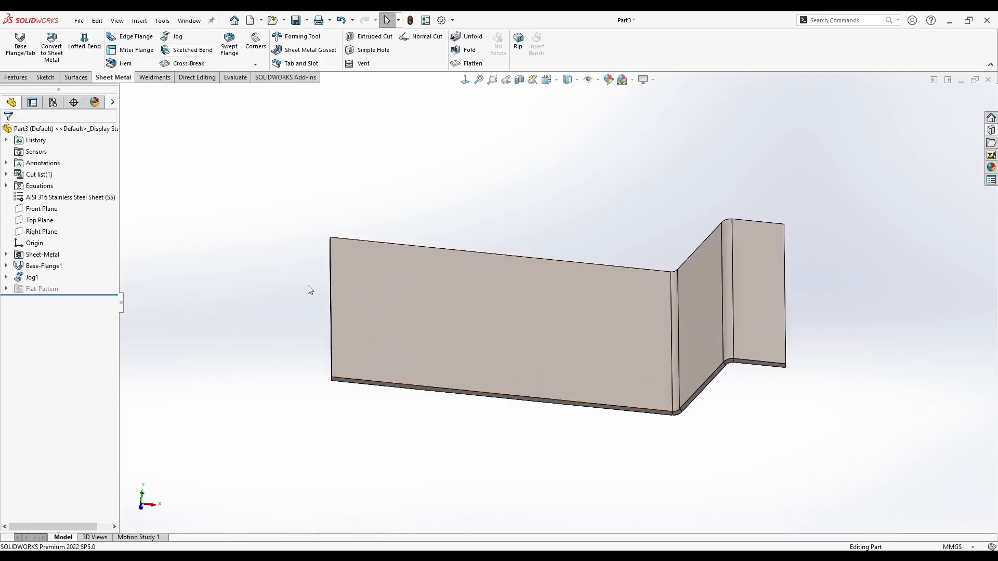
{"action": "middle_click_drag", "start_coordinate": [308, 285], "coordinate": [269, 282]}
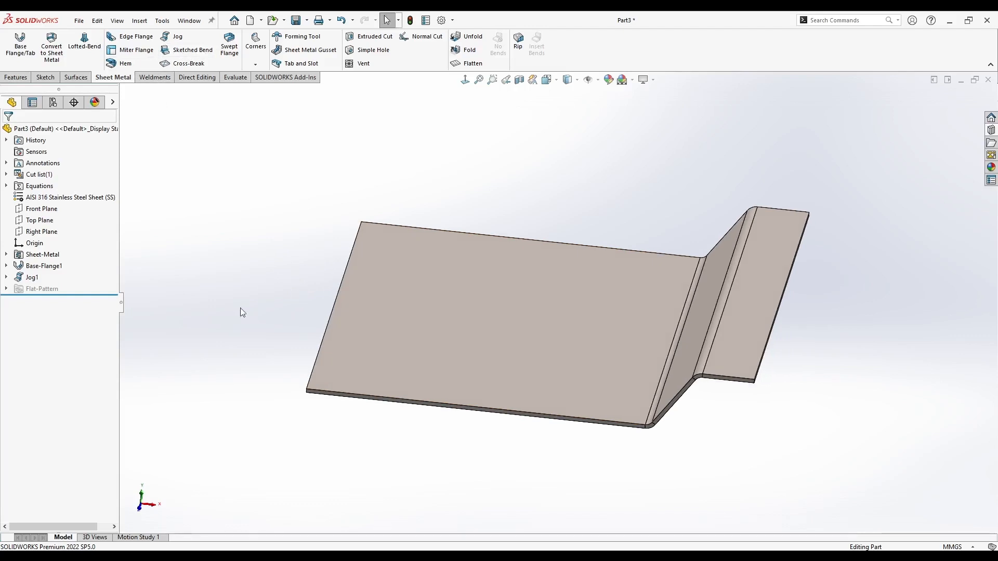
{"action": "mouse_move", "coordinate": [423, 285]}
{"action": "middle_mouse_down"}
{"action": "mouse_move", "coordinate": [397, 283]}
{"action": "mouse_move", "coordinate": [419, 296]}
{"action": "middle_mouse_up"}
{"action": "right_click", "coordinate": [419, 299]}
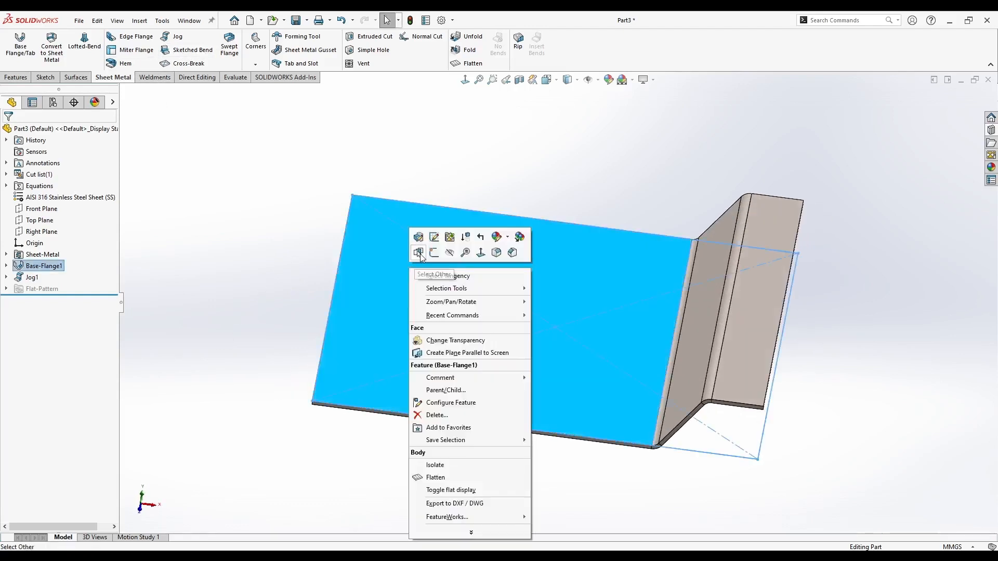
{"action": "left_click", "coordinate": [439, 257]}
{"action": "left_click", "coordinate": [230, 165]}
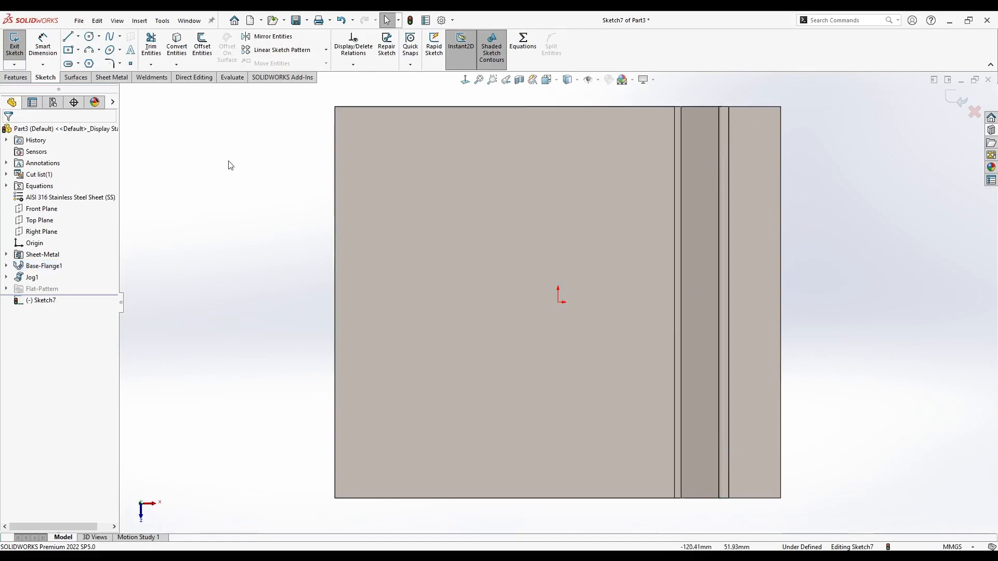
{"action": "left_click", "coordinate": [68, 36]}
{"action": "left_click", "coordinate": [418, 108]}
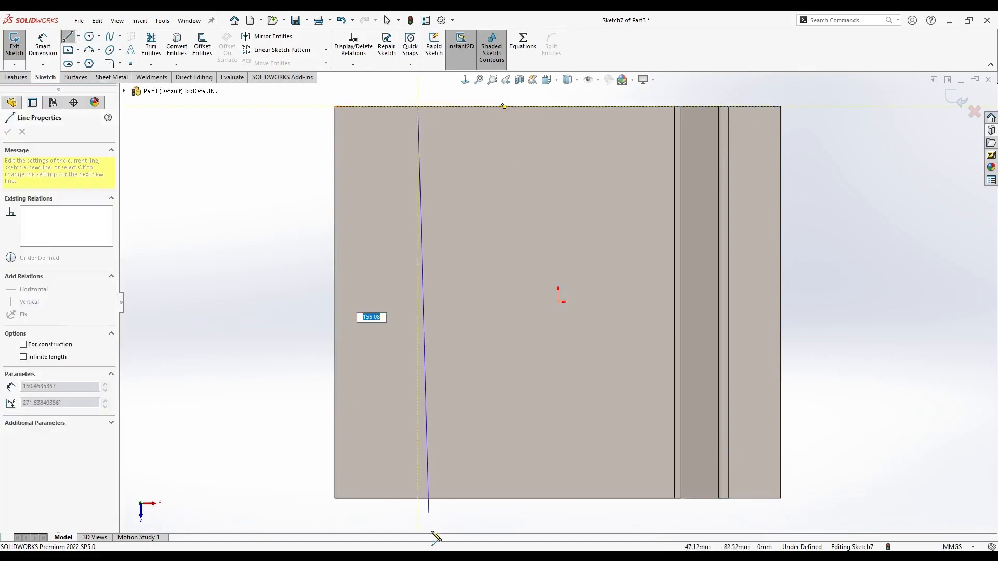
{"action": "left_click", "coordinate": [419, 498]}
{"action": "key", "text": "Escape"}
{"action": "left_click", "coordinate": [43, 46]}
{"action": "left_click", "coordinate": [418, 196]}
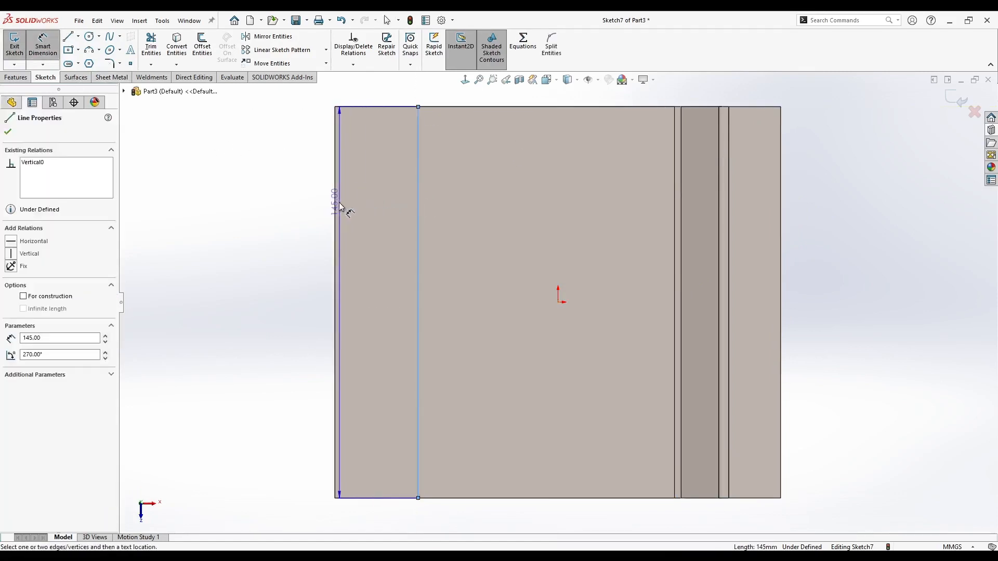
{"action": "left_click", "coordinate": [333, 204]}
{"action": "key", "text": "Escape"}
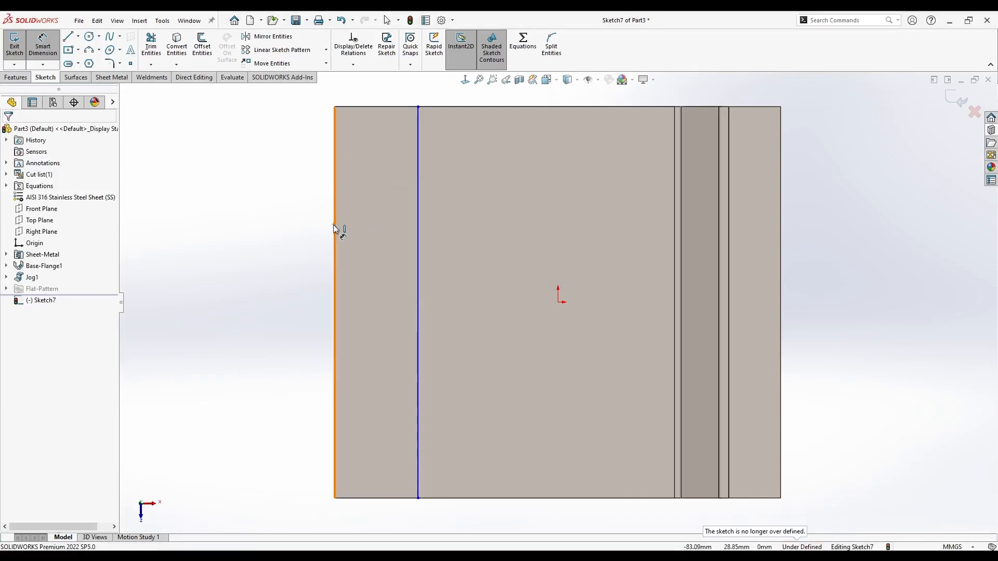
Dimension the new line 20 mm from the plate edge opposite the jog.
{"action": "left_click", "coordinate": [336, 227]}
{"action": "left_click", "coordinate": [416, 220]}
{"action": "left_click", "coordinate": [314, 221]}
{"action": "type", "text": "20"}
{"action": "key", "text": "Return"}
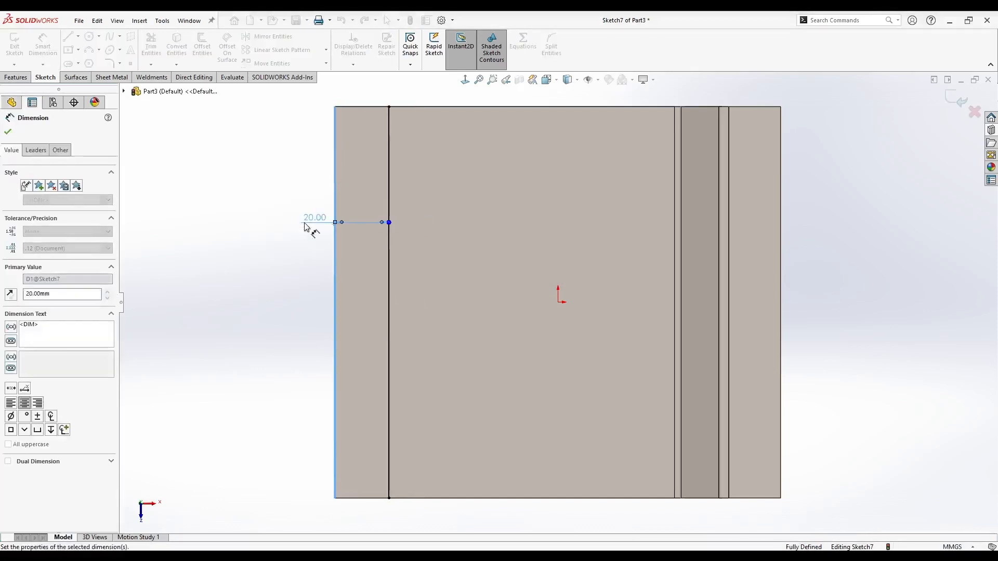
{"action": "key", "text": "Escape"}
{"action": "mouse_move", "coordinate": [355, 393]}
{"action": "middle_mouse_down"}
{"action": "mouse_move", "coordinate": [361, 228]}
{"action": "mouse_move", "coordinate": [364, 255]}
{"action": "middle_mouse_up"}
{"action": "left_click", "coordinate": [955, 98]}
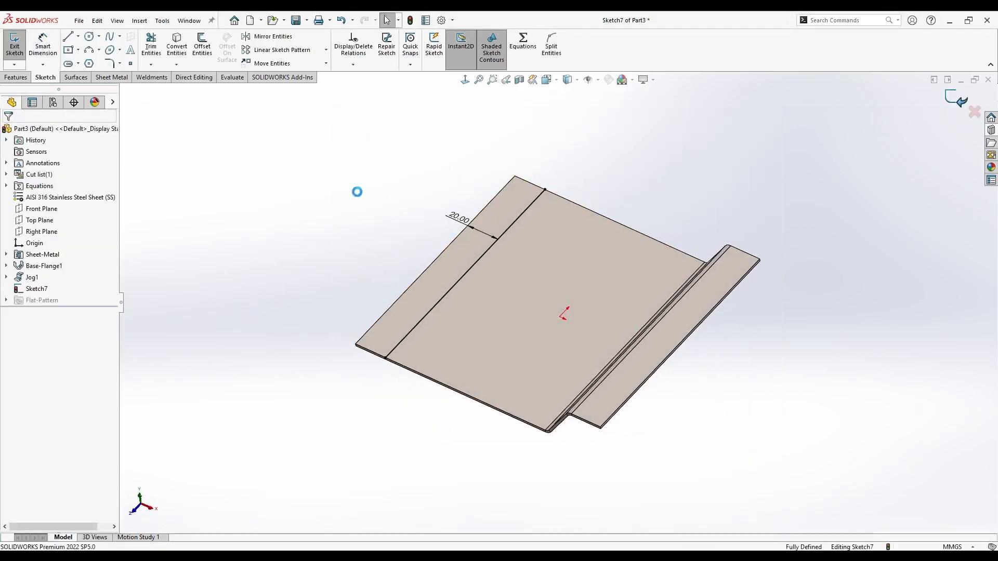
Start a sketched bend on the line 20 mm from the plate edge, keeping the large flat face fixed.
{"action": "scroll", "coordinate": [453, 352], "scroll_direction": "down", "scroll_amount": 2}
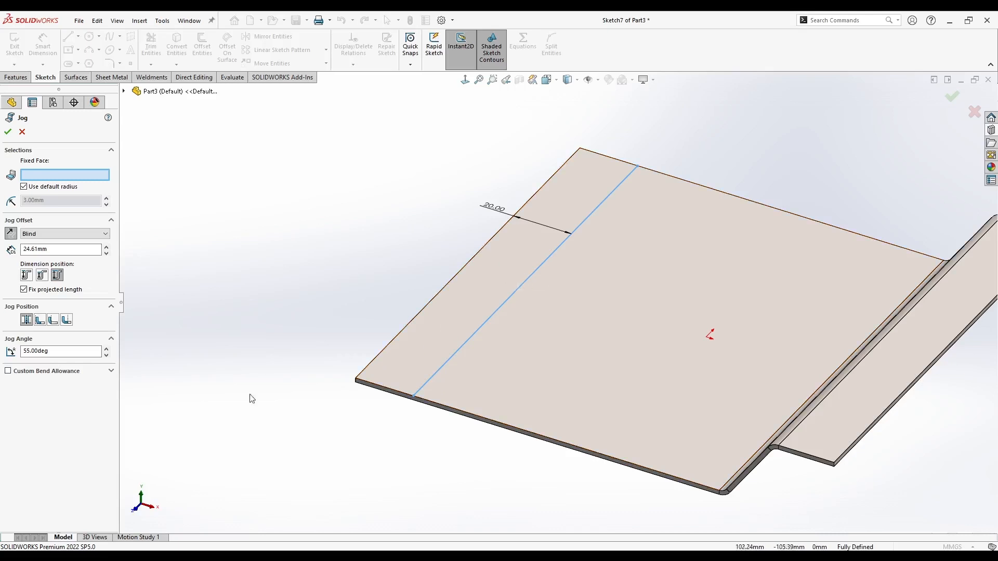
{"action": "left_click", "coordinate": [23, 133]}
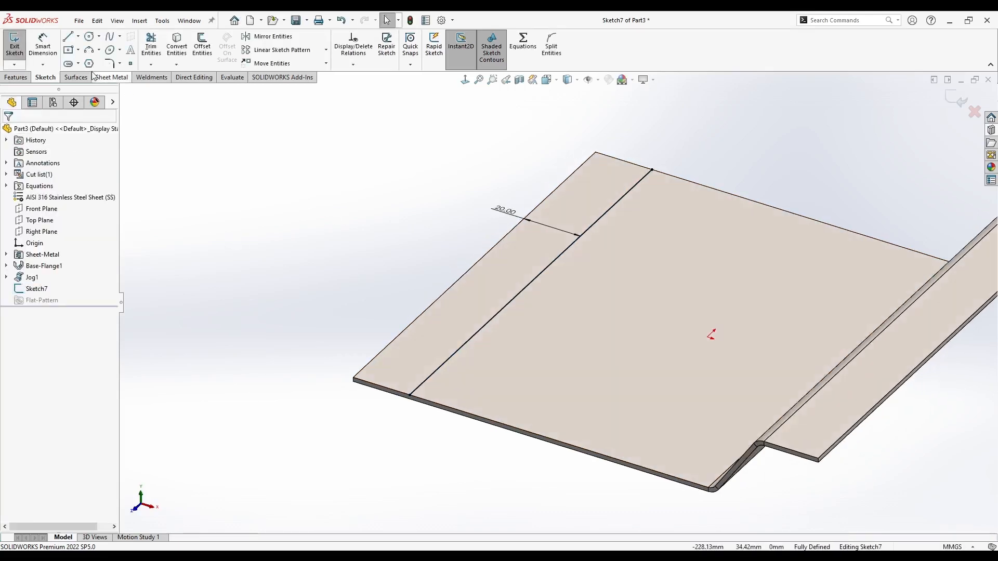
{"action": "left_click", "coordinate": [115, 79]}
{"action": "left_click", "coordinate": [186, 50]}
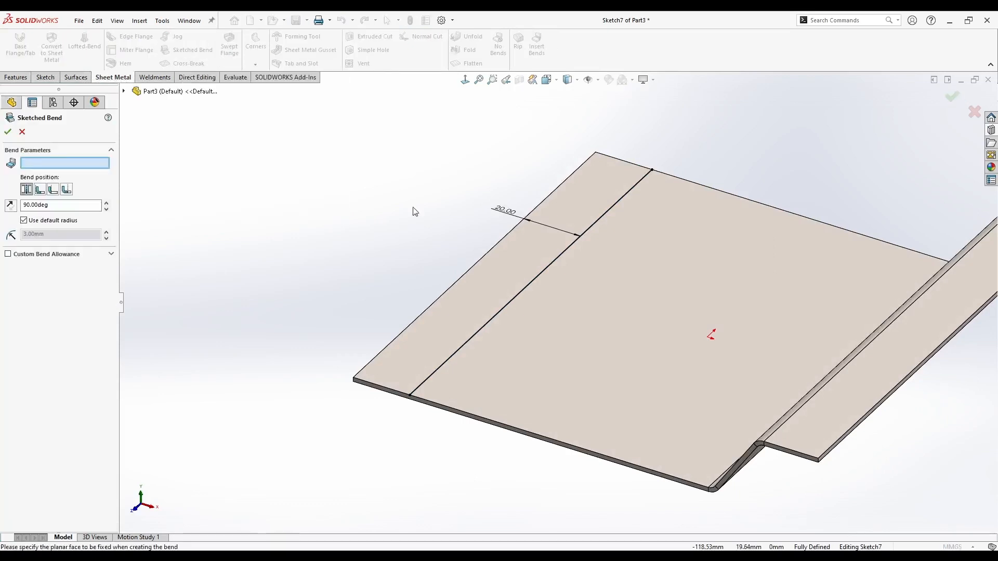
{"action": "left_click", "coordinate": [522, 295]}
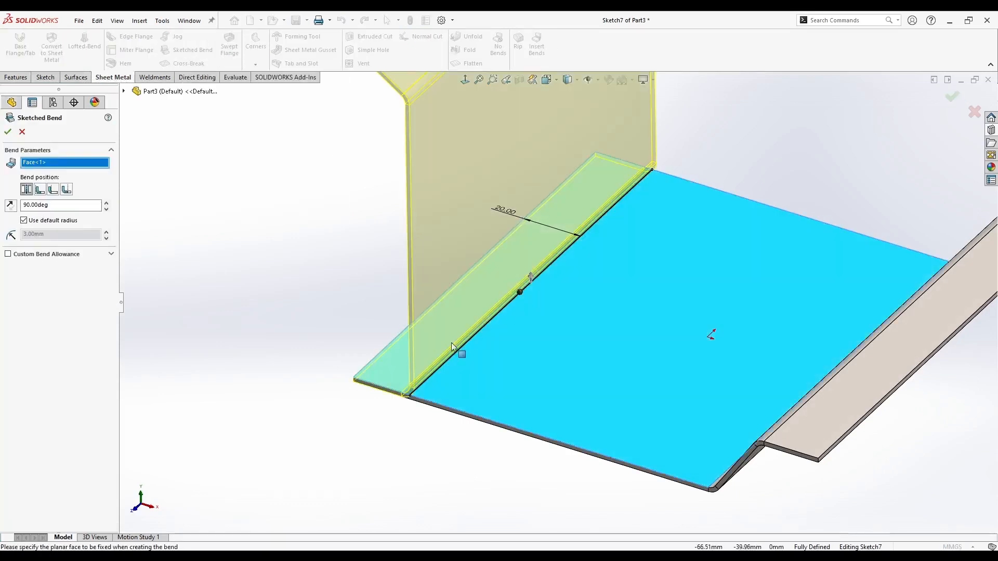
{"action": "right_click", "coordinate": [38, 163]}
{"action": "left_click", "coordinate": [58, 168]}
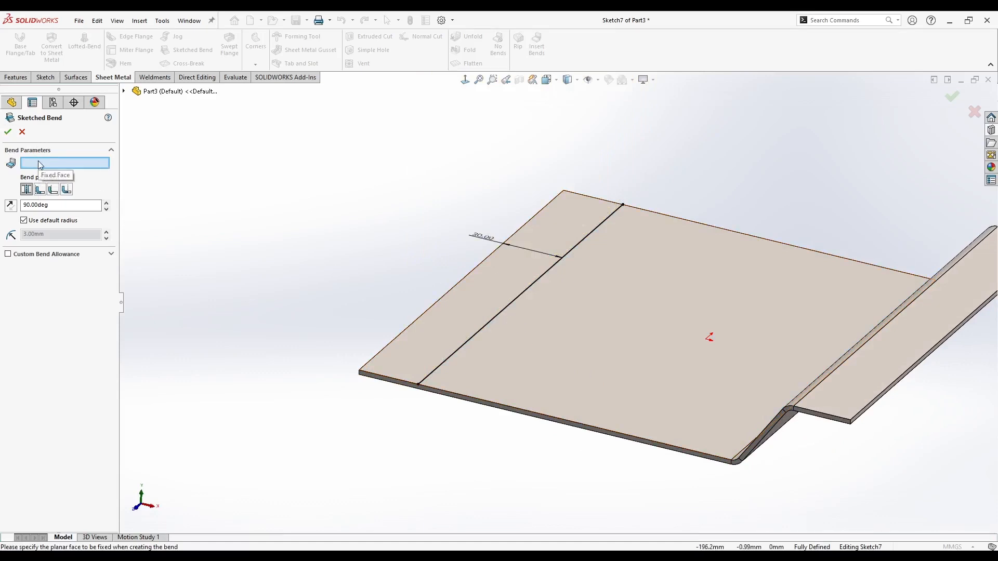
{"action": "left_click", "coordinate": [559, 326]}
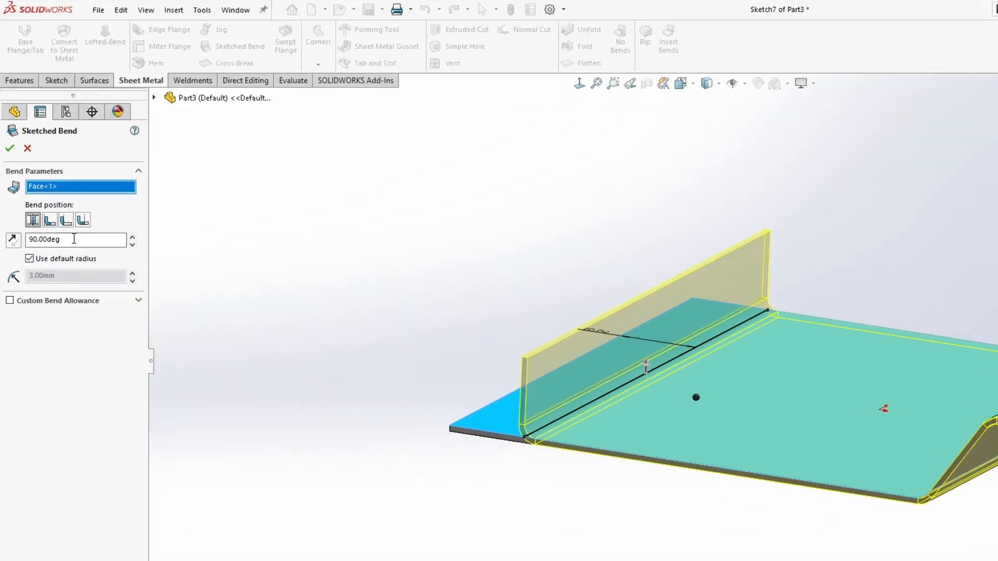
Try a bend angle of 45 degrees and return the angle to 90 degrees.
{"action": "type", "text": "45"}
{"action": "key", "text": "Return"}
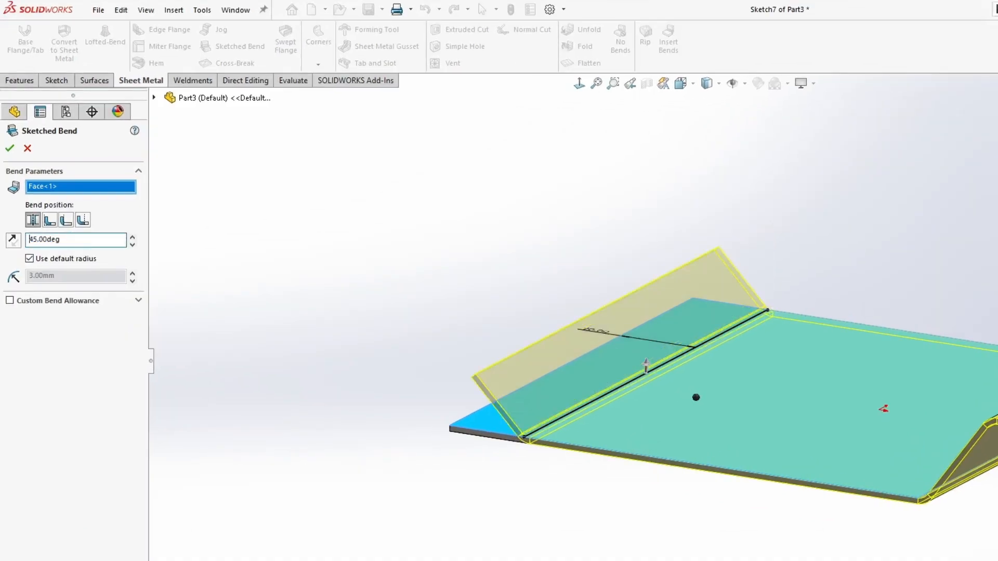
{"action": "type", "text": "90"}
{"action": "key", "text": "Return"}
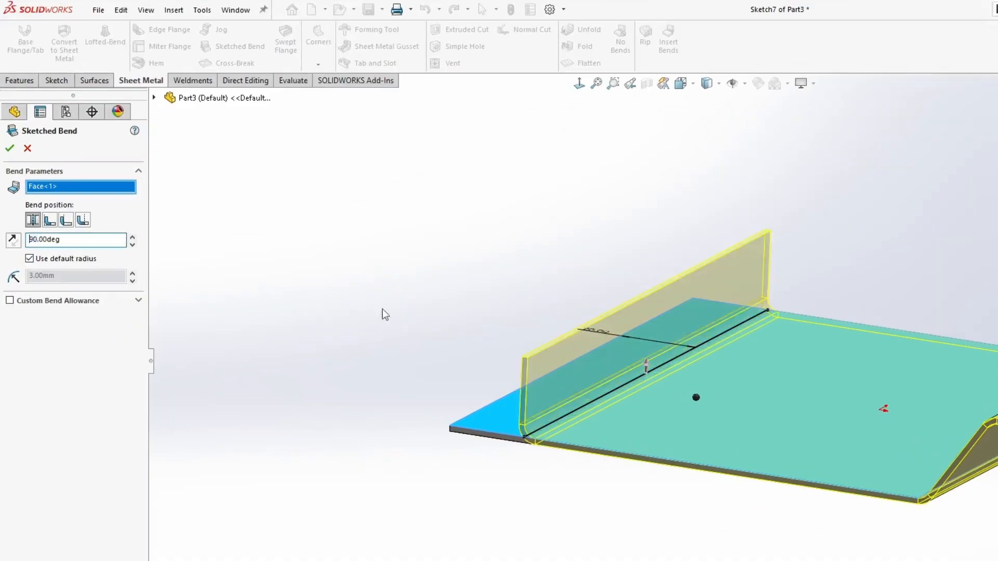
Create the sketched bend at 90 degrees with the default 3 mm radius.
{"action": "scroll", "coordinate": [695, 394], "scroll_direction": "up", "scroll_amount": 2}
{"action": "middle_click_drag", "start_coordinate": [696, 394], "coordinate": [878, 421]}
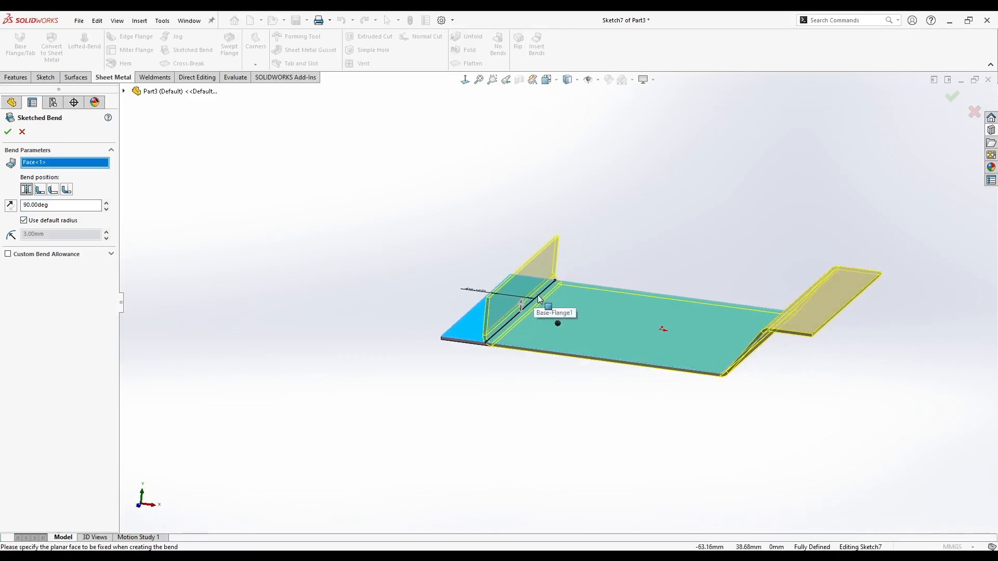
{"action": "middle_click_drag", "start_coordinate": [492, 344], "coordinate": [747, 363]}
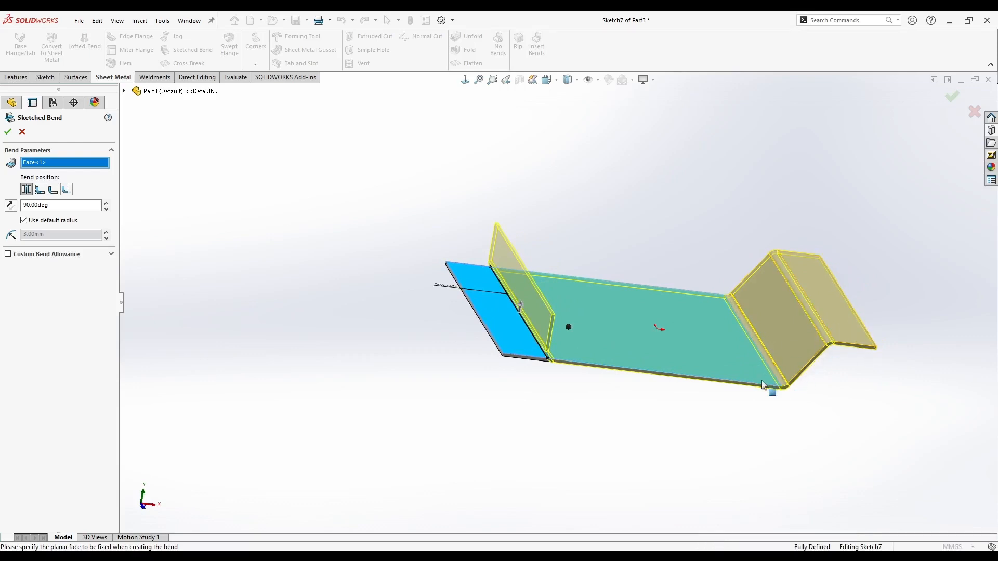
{"action": "middle_click_drag", "start_coordinate": [764, 383], "coordinate": [673, 382]}
{"action": "middle_click_drag", "start_coordinate": [249, 304], "coordinate": [274, 314]}
{"action": "scroll", "coordinate": [274, 314], "scroll_direction": "up", "scroll_amount": 1}
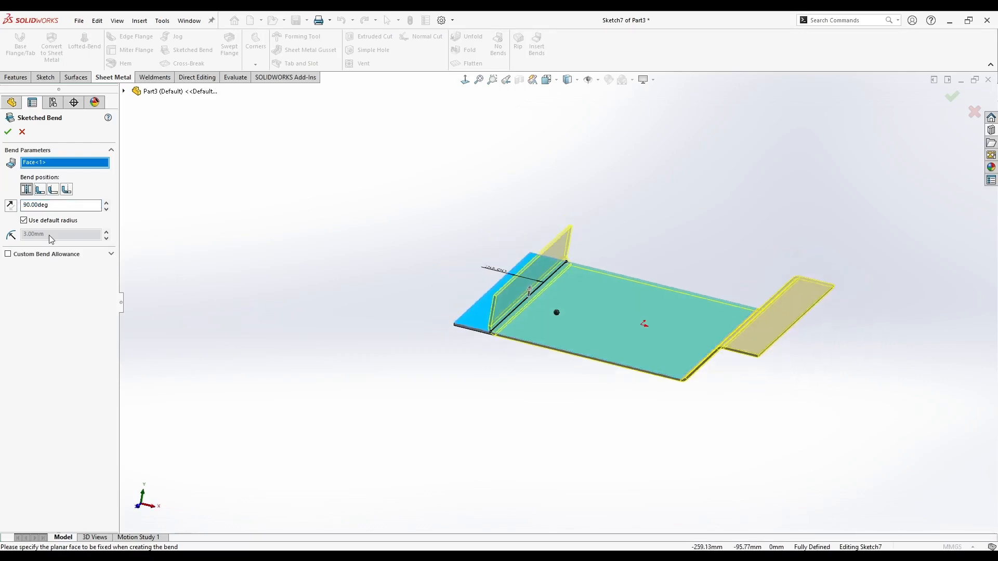
{"action": "scroll", "coordinate": [555, 359], "scroll_direction": "down", "scroll_amount": 4}
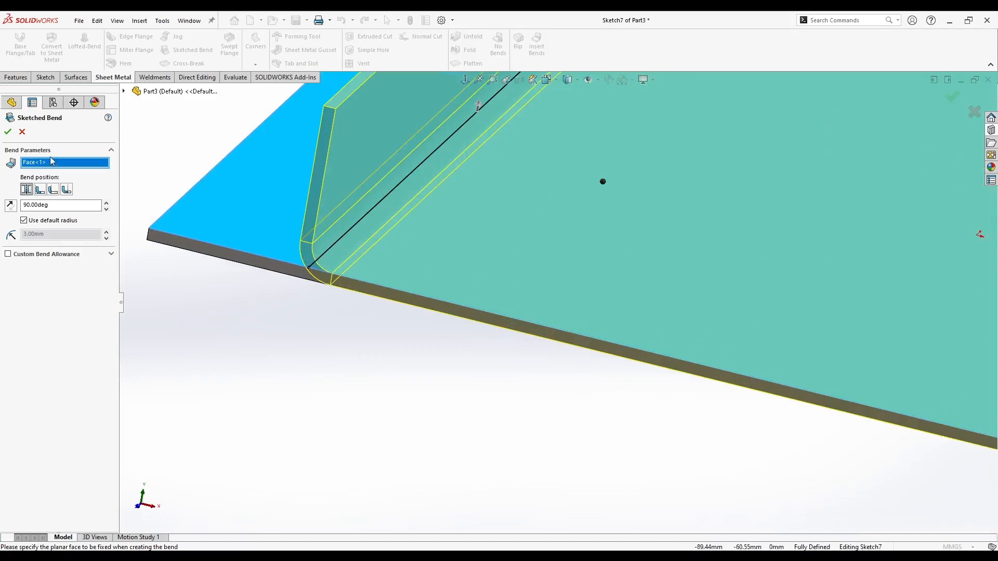
{"action": "scroll", "coordinate": [560, 230], "scroll_direction": "up", "scroll_amount": 3}
{"action": "left_click", "coordinate": [7, 132]}
{"action": "mouse_move", "coordinate": [363, 326]}
{"action": "middle_mouse_down"}
{"action": "mouse_move", "coordinate": [528, 345]}
{"action": "mouse_move", "coordinate": [537, 419]}
{"action": "mouse_move", "coordinate": [496, 414]}
{"action": "mouse_move", "coordinate": [507, 422]}
{"action": "middle_mouse_up"}
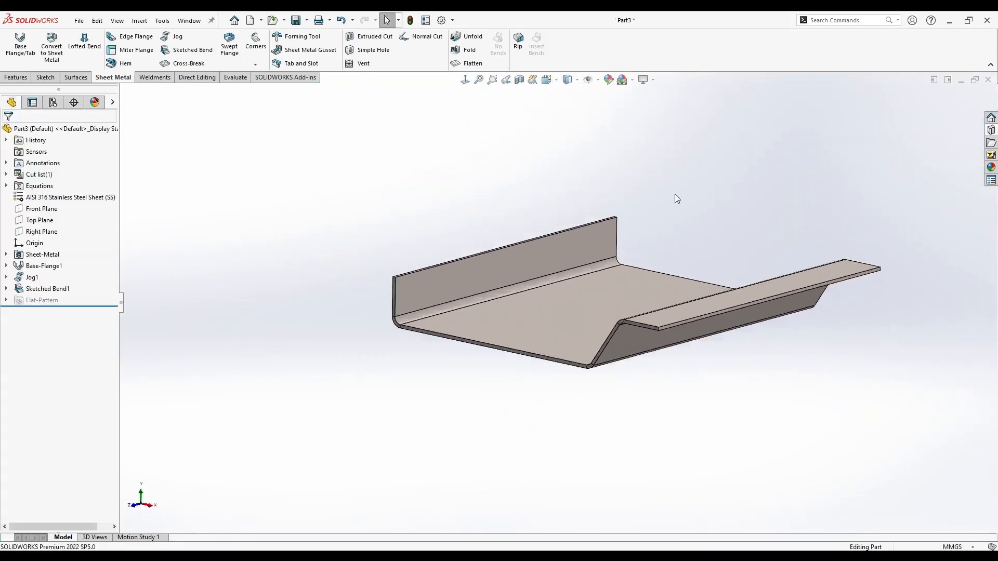
Add an outward 90 degree edge flange, 15 mm long, along the free upper edge of the bent wall.
{"action": "middle_click_drag", "start_coordinate": [675, 195], "coordinate": [494, 343]}
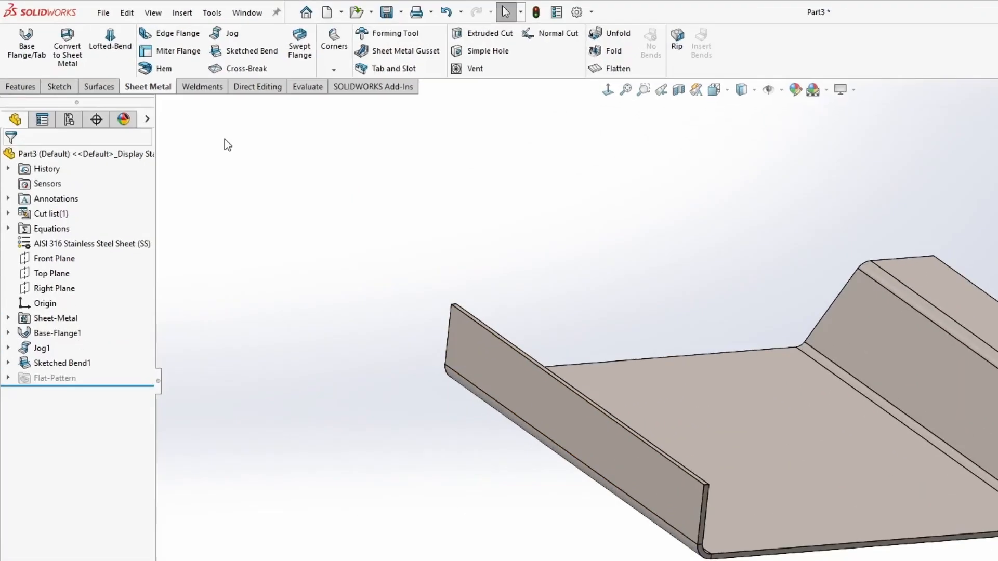
{"action": "left_click", "coordinate": [175, 36]}
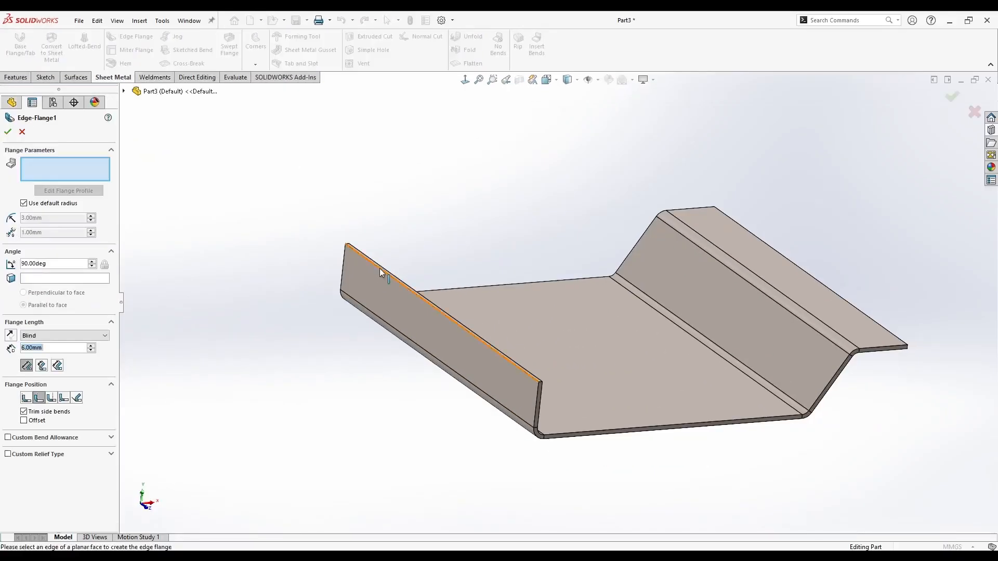
{"action": "left_click", "coordinate": [379, 268]}
{"action": "mouse_move", "coordinate": [349, 269]}
{"action": "middle_mouse_down"}
{"action": "mouse_move", "coordinate": [321, 252]}
{"action": "mouse_move", "coordinate": [340, 268]}
{"action": "middle_mouse_up"}
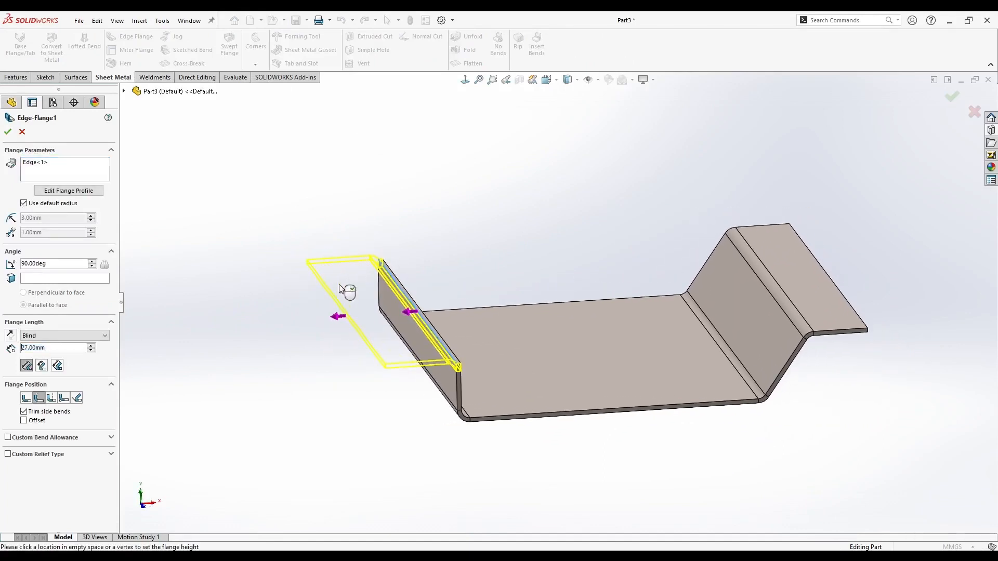
{"action": "left_click", "coordinate": [341, 289]}
{"action": "double_click", "coordinate": [50, 348]}
{"action": "type", "text": "15"}
{"action": "key", "text": "Return"}
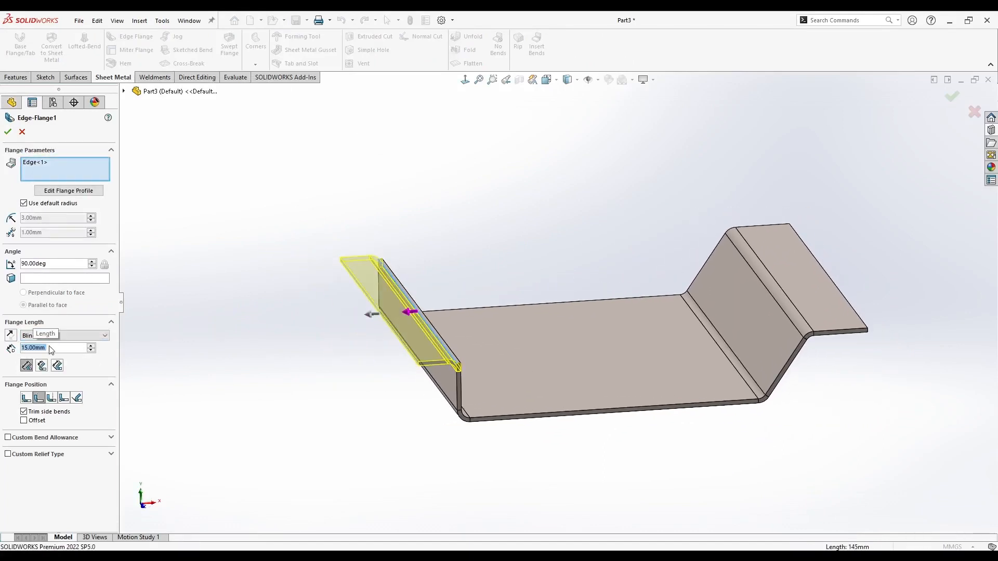
{"action": "left_click", "coordinate": [8, 131]}
Start a sketch on the central flat face and draw a vertical construction line between the midpoints of its two open edges.
{"action": "middle_click_drag", "start_coordinate": [509, 329], "coordinate": [564, 341]}
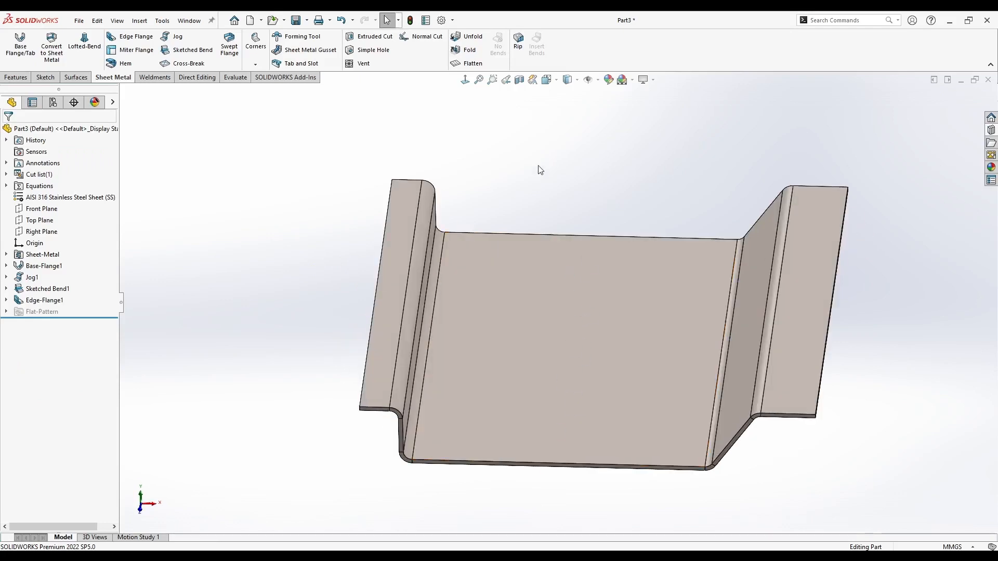
{"action": "right_click", "coordinate": [551, 291]}
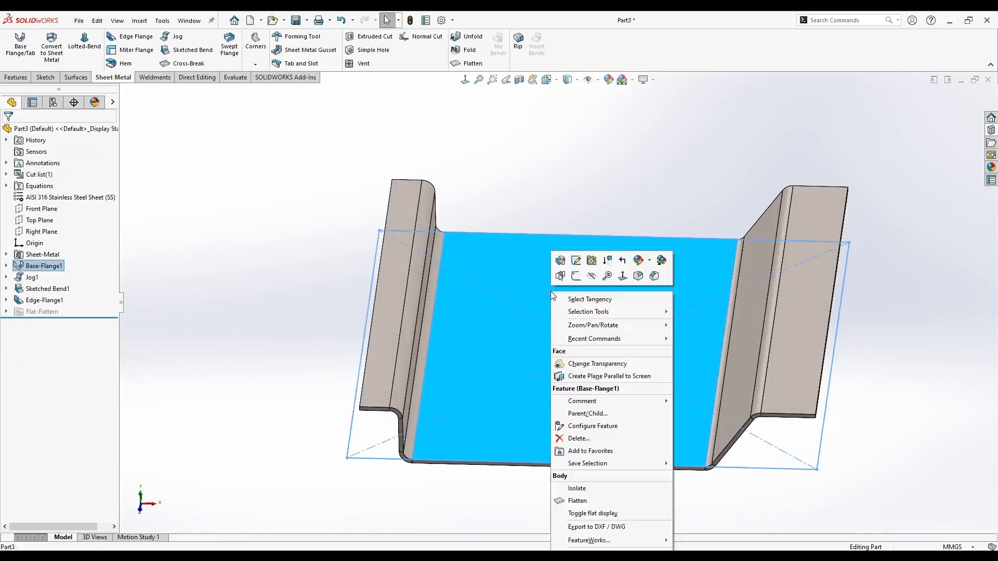
{"action": "left_click", "coordinate": [575, 279]}
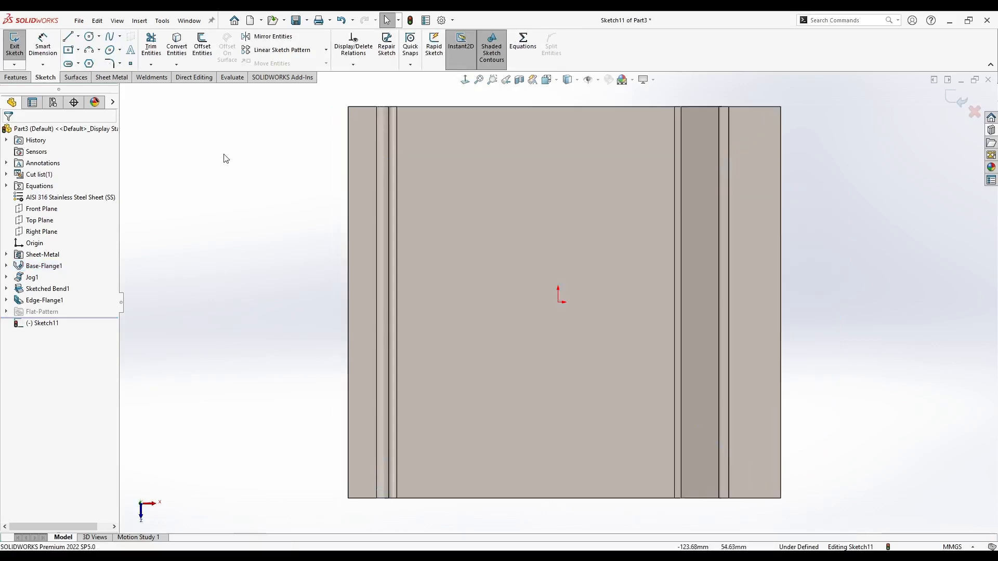
{"action": "key", "text": "l"}
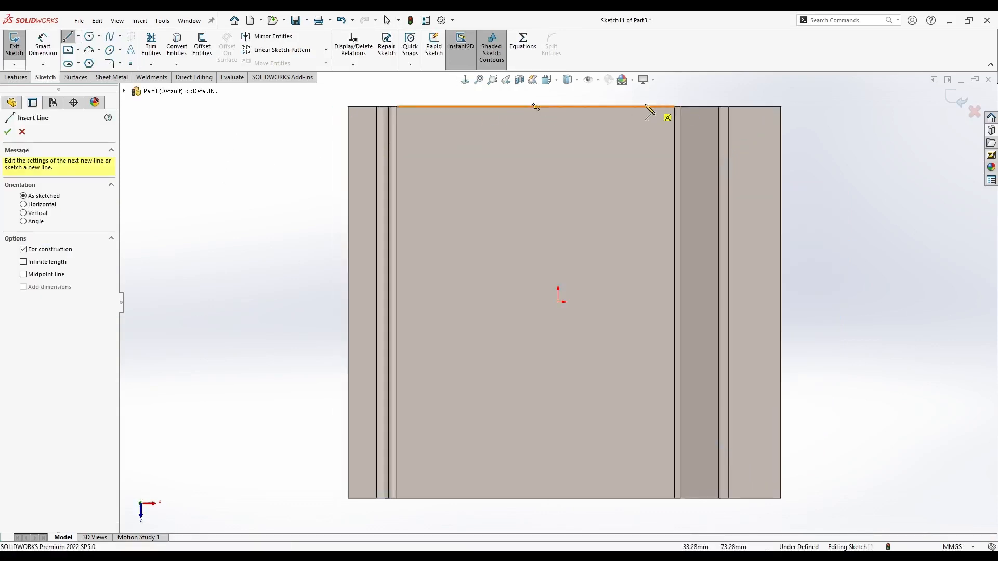
{"action": "left_click_drag", "start_coordinate": [536, 107], "coordinate": [536, 498]}
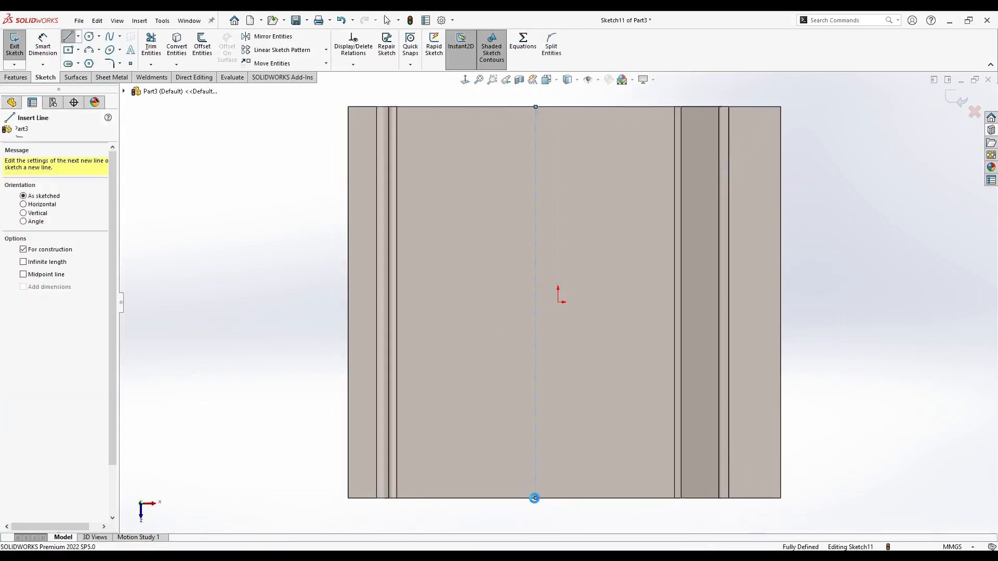
{"action": "key", "text": "Escape"}
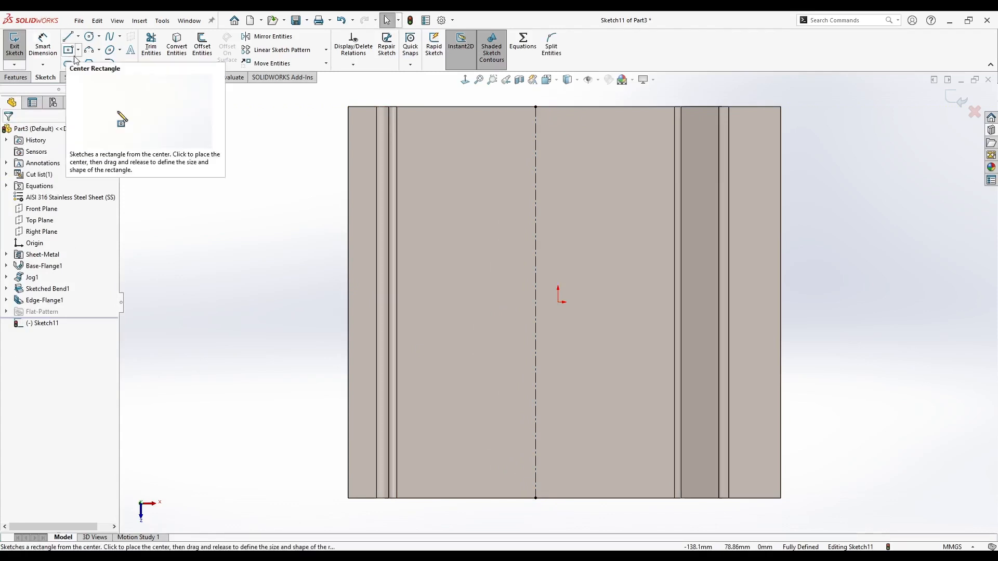
Sketch a horizontal centerpoint straight slot about 12 mm wide, centred on the midpoint of the construction line.
{"action": "left_click", "coordinate": [68, 64]}
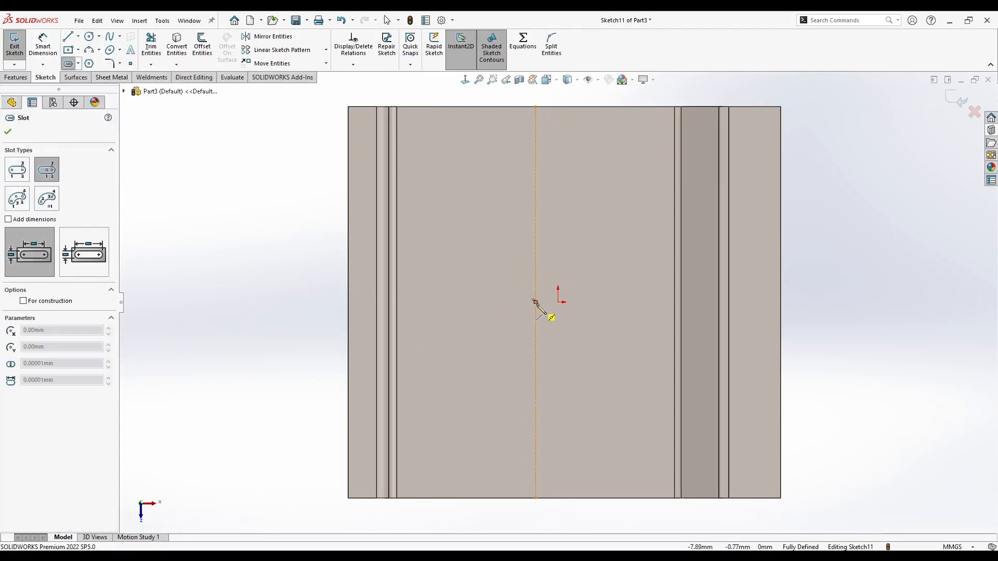
{"action": "left_click", "coordinate": [536, 302]}
{"action": "left_click", "coordinate": [650, 302]}
{"action": "left_click", "coordinate": [405, 300]}
{"action": "key", "text": "Escape"}
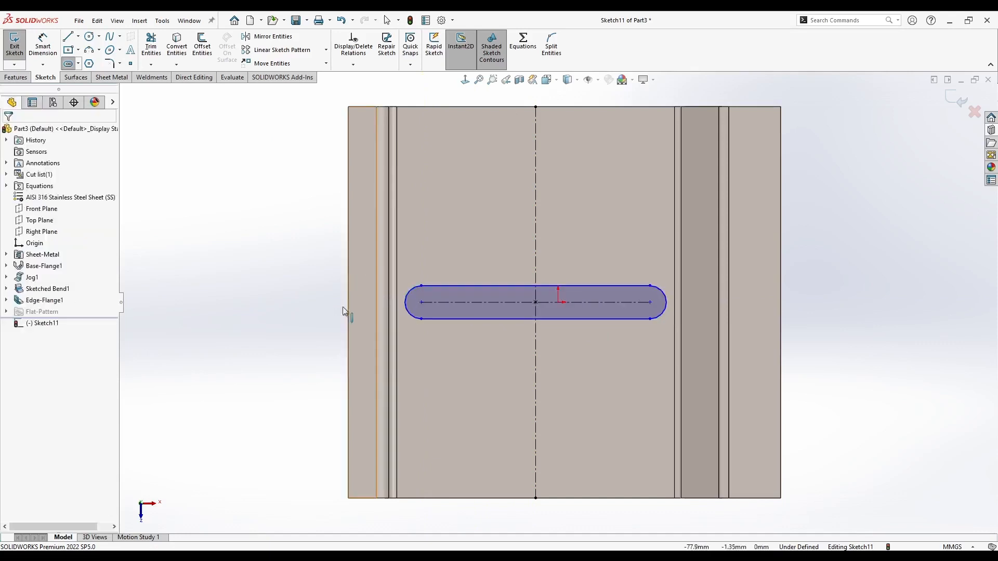
Dimension the slot 80 mm between its arc centres and 3 mm wide.
{"action": "left_click", "coordinate": [49, 45]}
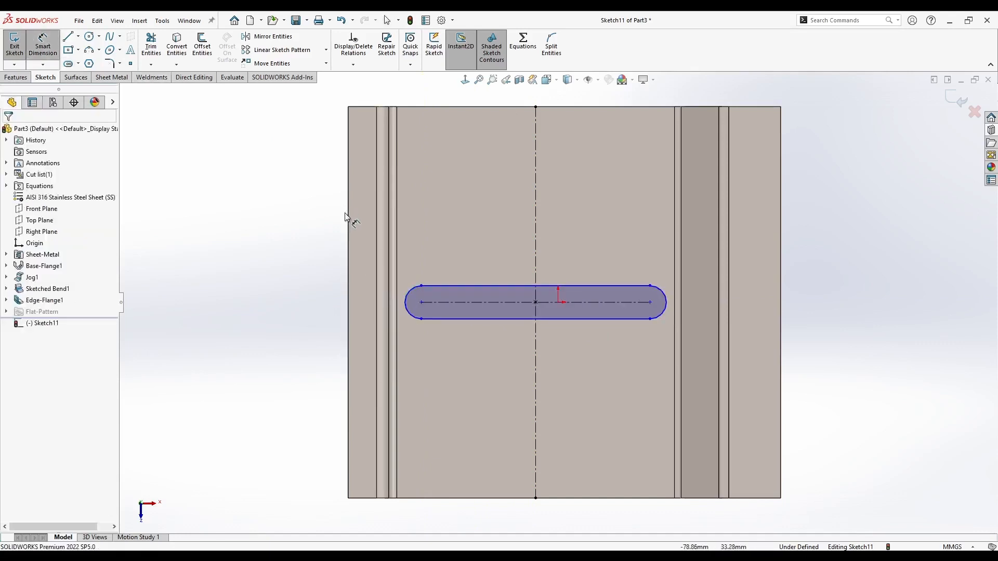
{"action": "left_click", "coordinate": [410, 289]}
{"action": "left_click", "coordinate": [476, 329]}
{"action": "type", "text": "80"}
{"action": "key", "text": "Return"}
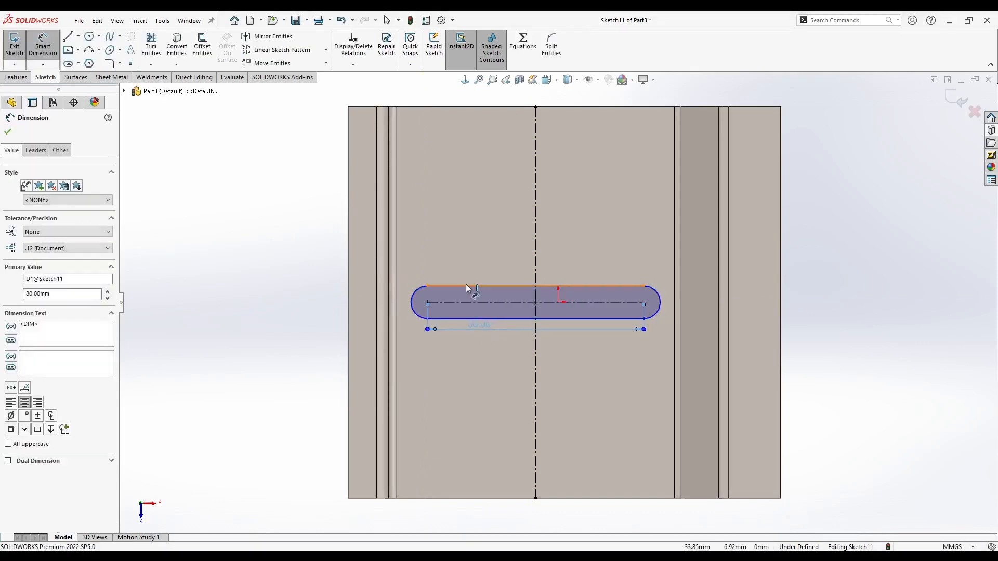
{"action": "left_click", "coordinate": [467, 287]}
{"action": "left_click", "coordinate": [451, 318]}
{"action": "left_click", "coordinate": [307, 302]}
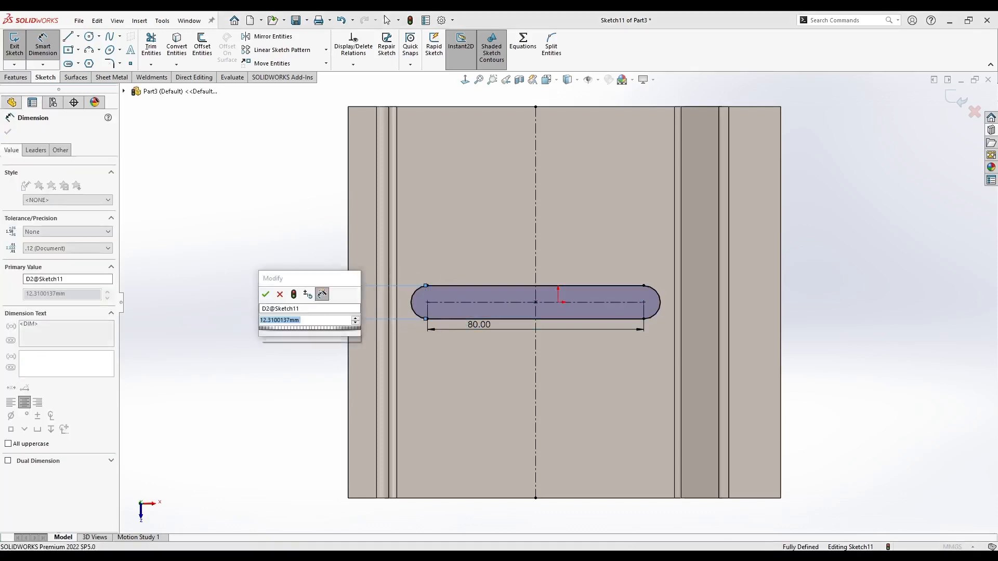
{"action": "type", "text": "3"}
{"action": "key", "text": "Return"}
{"action": "key", "text": "Escape"}
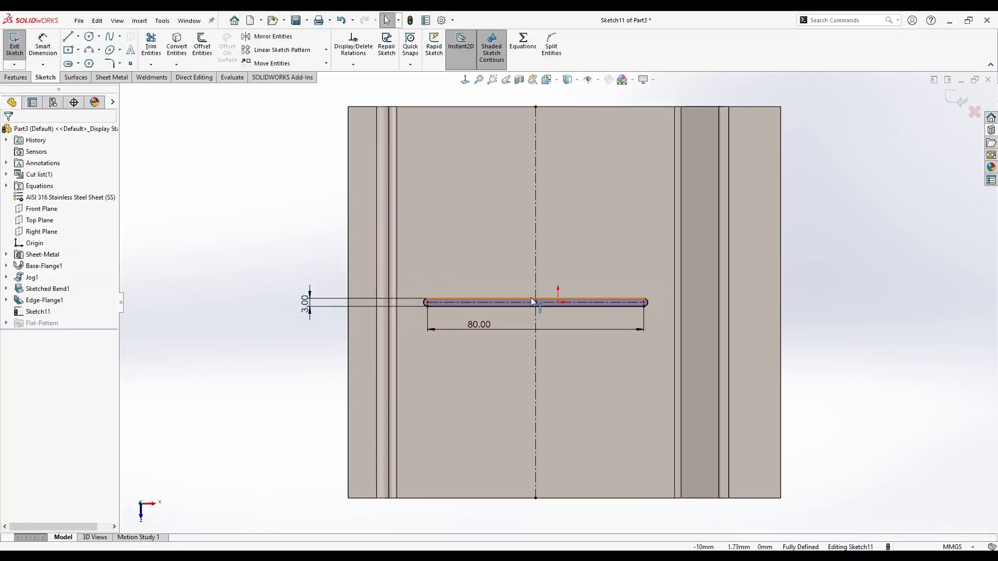
Create a linear sketch pattern of the slot upward along the Y axis with 8 instances at 9.5 mm spacing and a single X instance.
{"action": "left_click", "coordinate": [281, 49]}
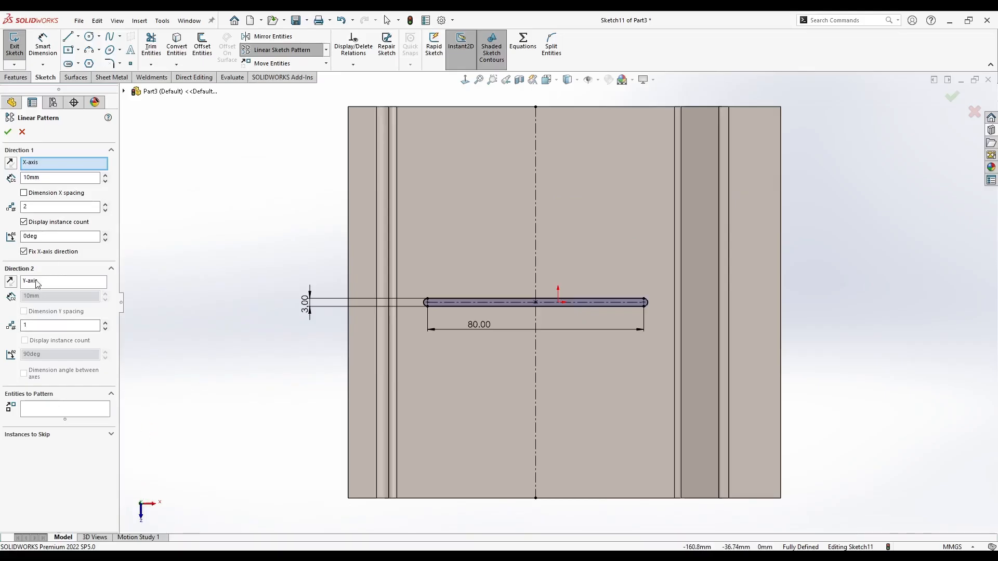
{"action": "left_click", "coordinate": [37, 284]}
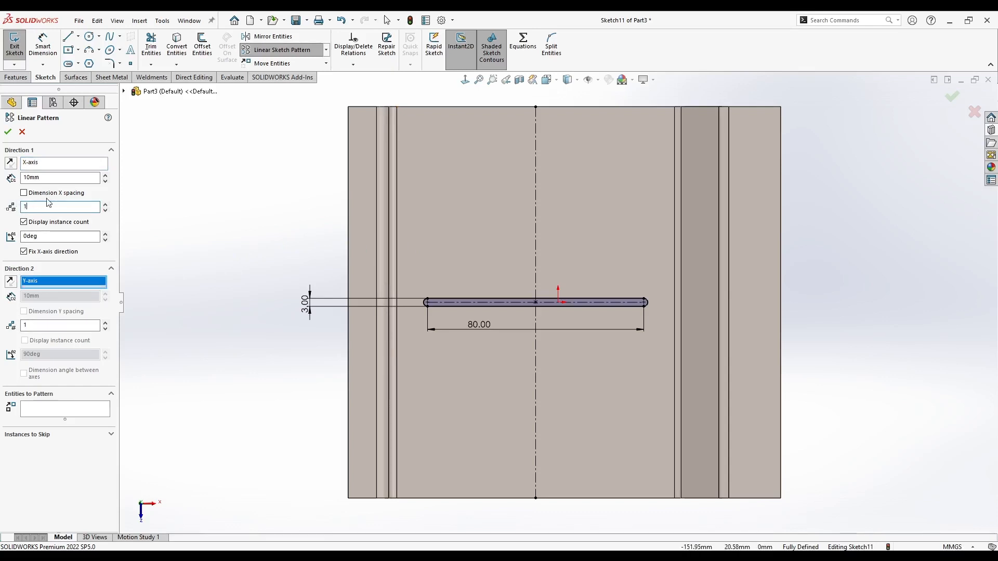
{"action": "left_click", "coordinate": [38, 325]}
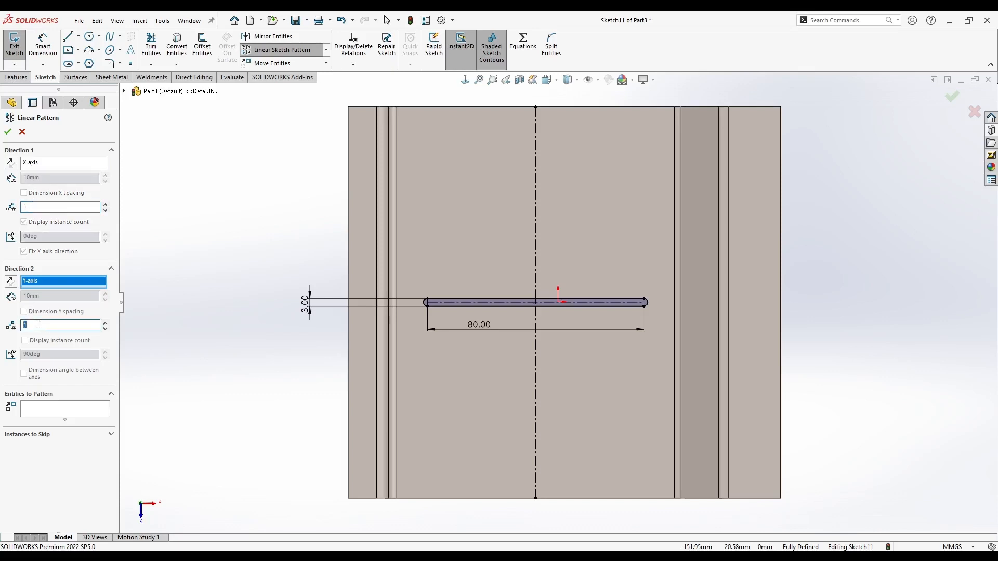
{"action": "type", "text": "3"}
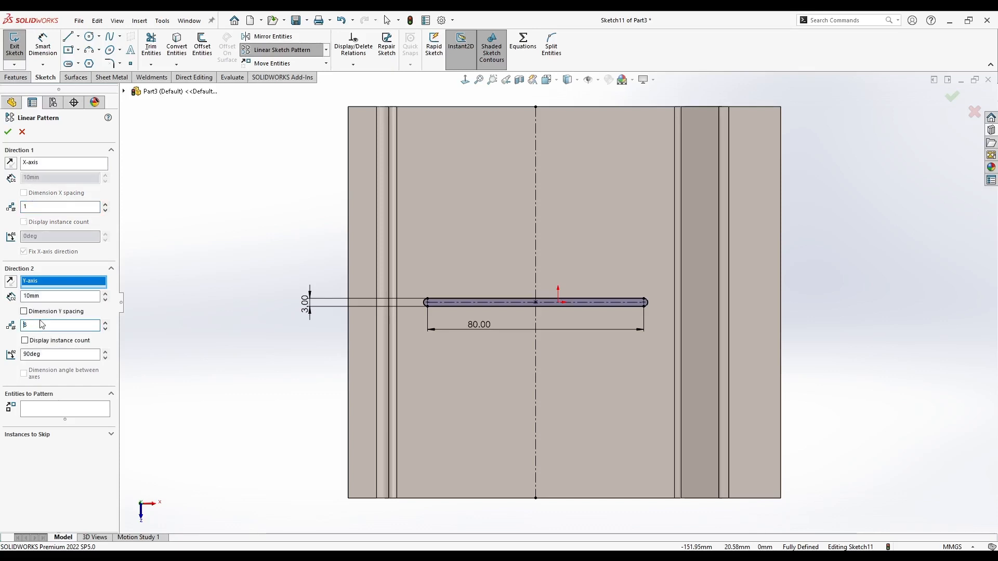
{"action": "left_click", "coordinate": [25, 340]}
{"action": "left_click", "coordinate": [50, 414]}
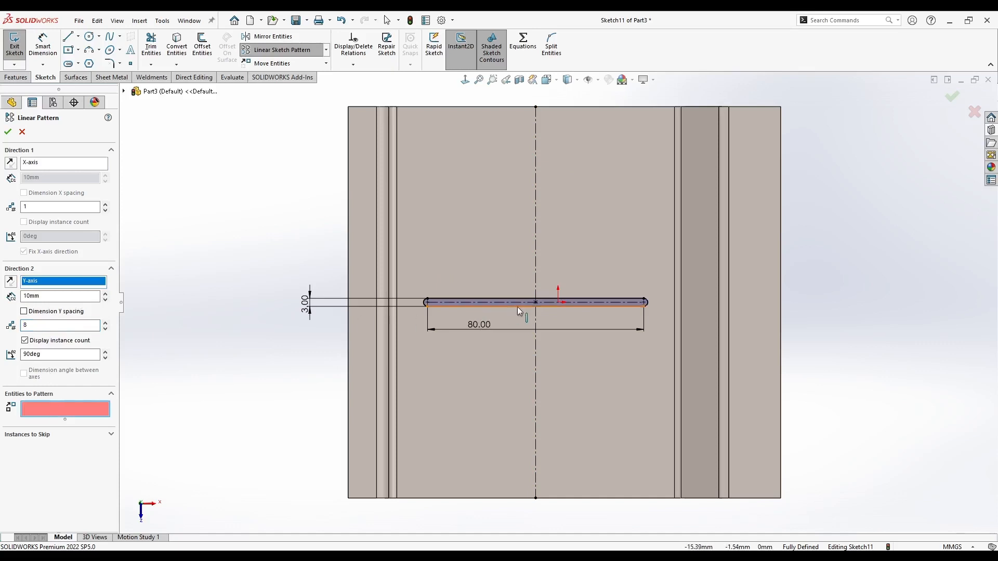
{"action": "left_click", "coordinate": [538, 303]}
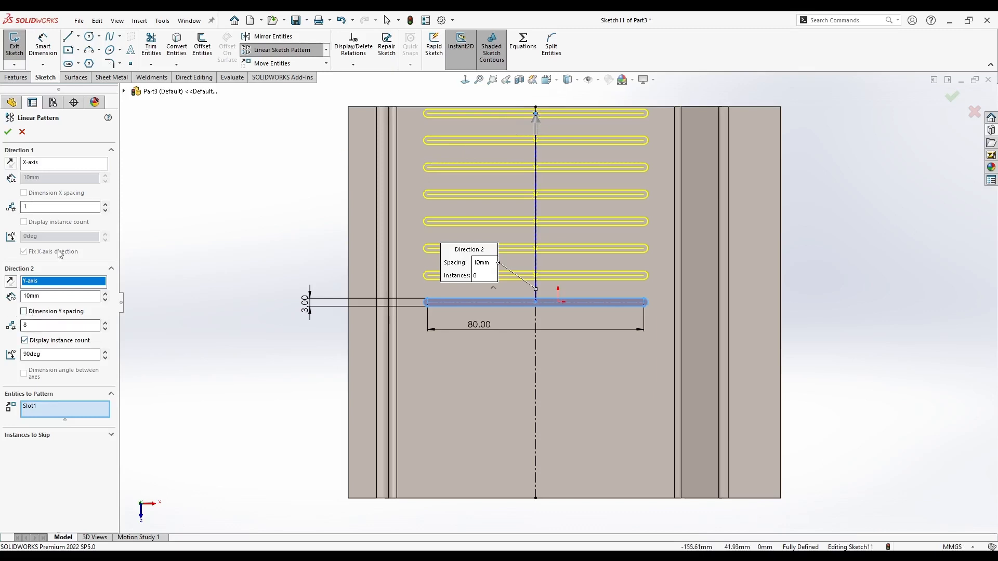
{"action": "left_click", "coordinate": [49, 296]}
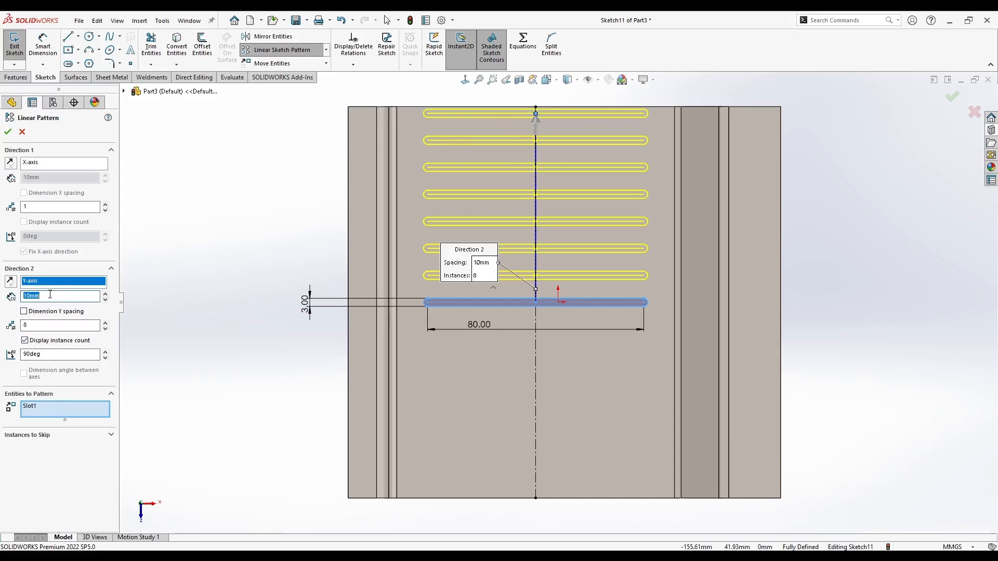
{"action": "type", "text": "9.5"}
{"action": "key", "text": "Return"}
{"action": "key", "text": "Return"}
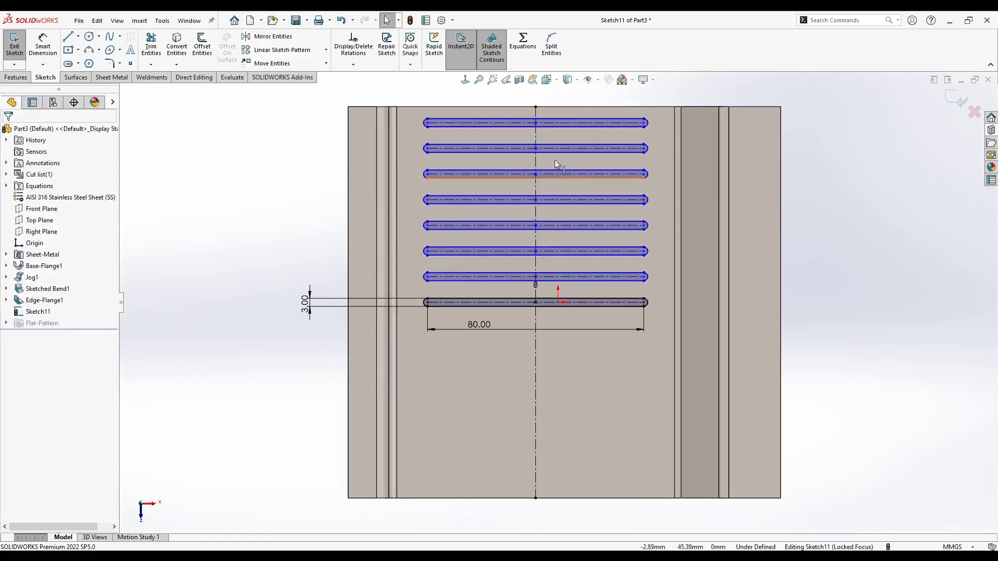
Dimension the spacing between two neighbouring patterned slots above the original slot to 9.5 mm.
{"action": "mouse_move", "coordinate": [537, 122]}
{"action": "left_mouse_down"}
{"action": "mouse_move", "coordinate": [537, 95]}
{"action": "mouse_move", "coordinate": [537, 124]}
{"action": "left_mouse_up"}
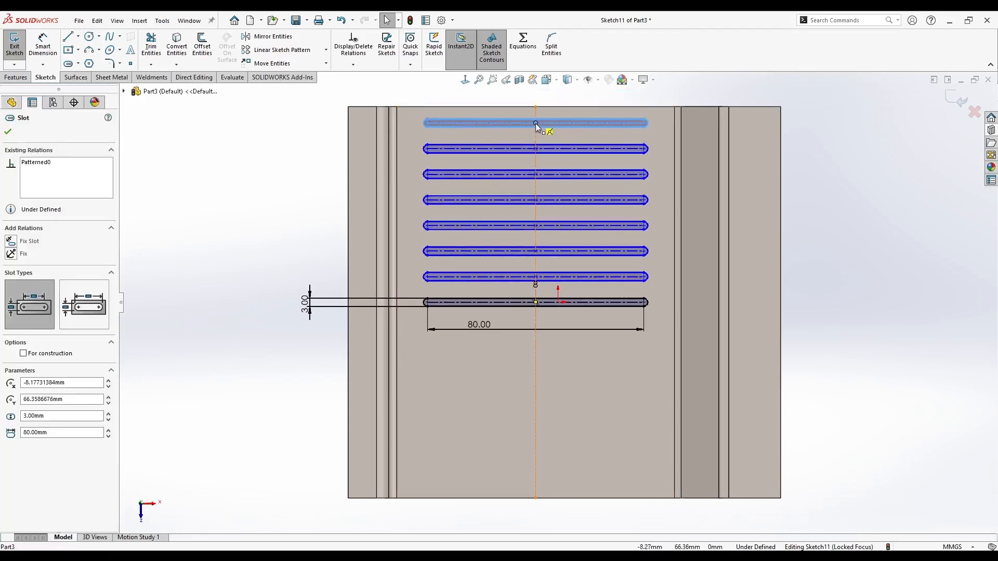
{"action": "left_click", "coordinate": [229, 168]}
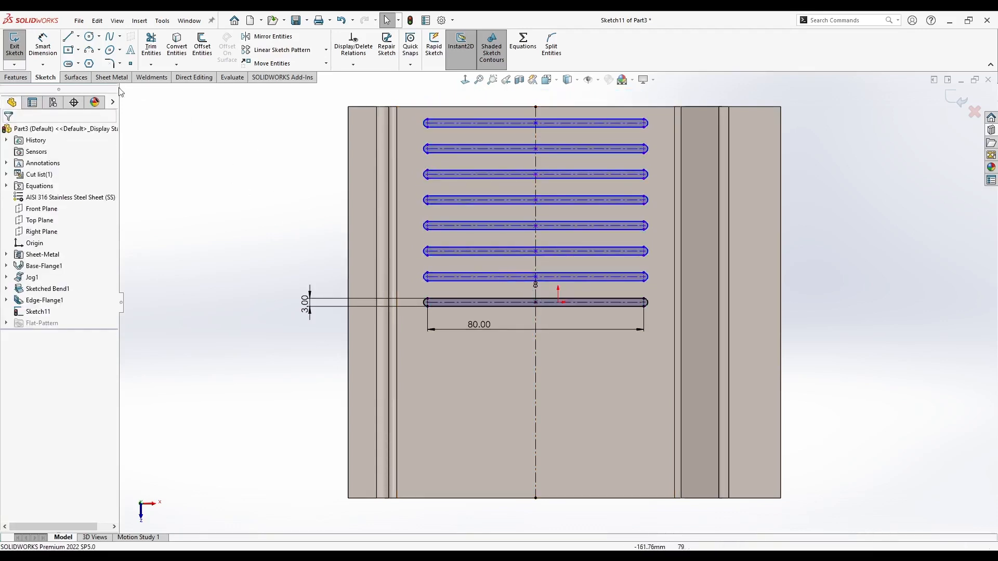
{"action": "left_click", "coordinate": [42, 43]}
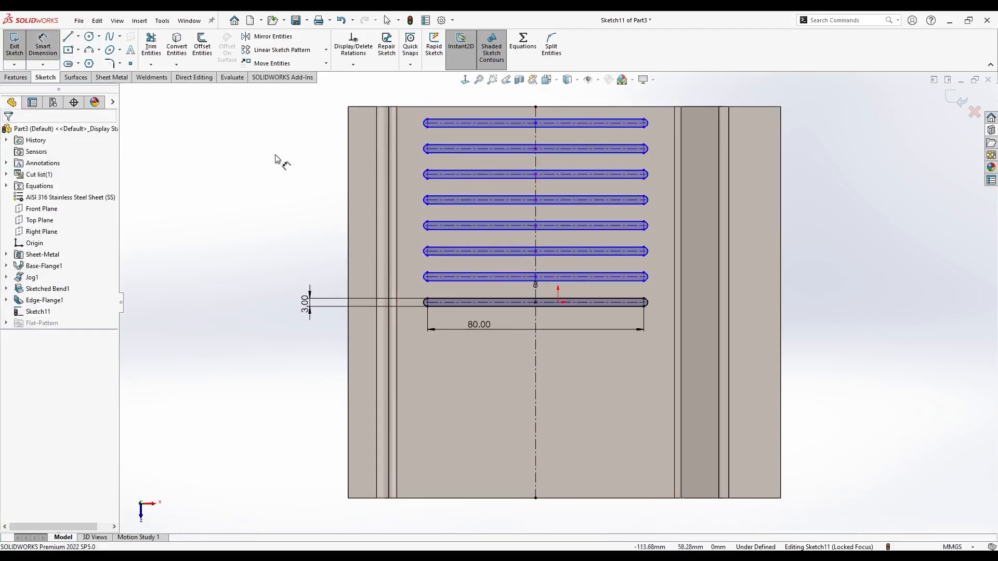
{"action": "left_click", "coordinate": [484, 201]}
{"action": "left_click", "coordinate": [484, 226]}
{"action": "left_click", "coordinate": [269, 224]}
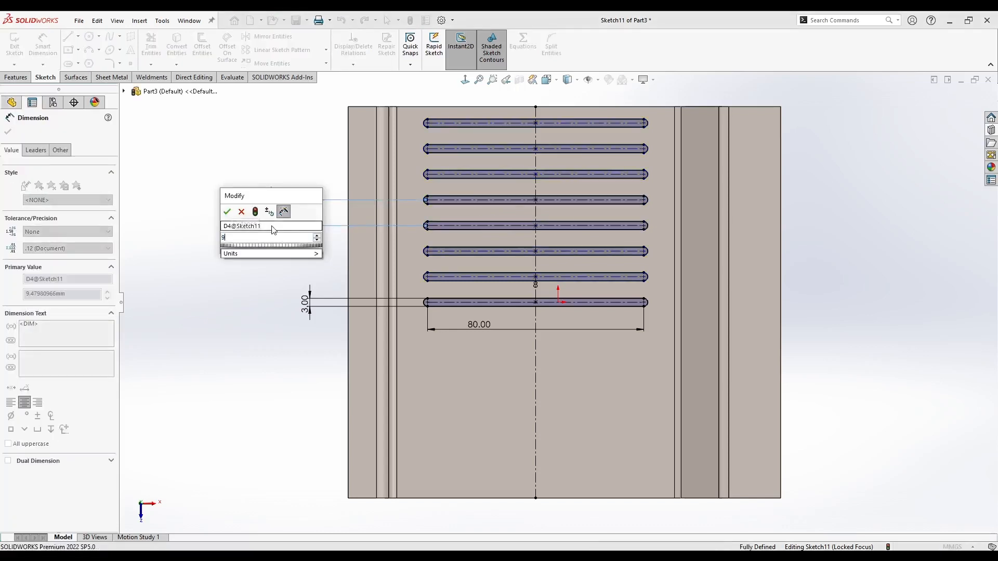
{"action": "key", "text": "Return"}
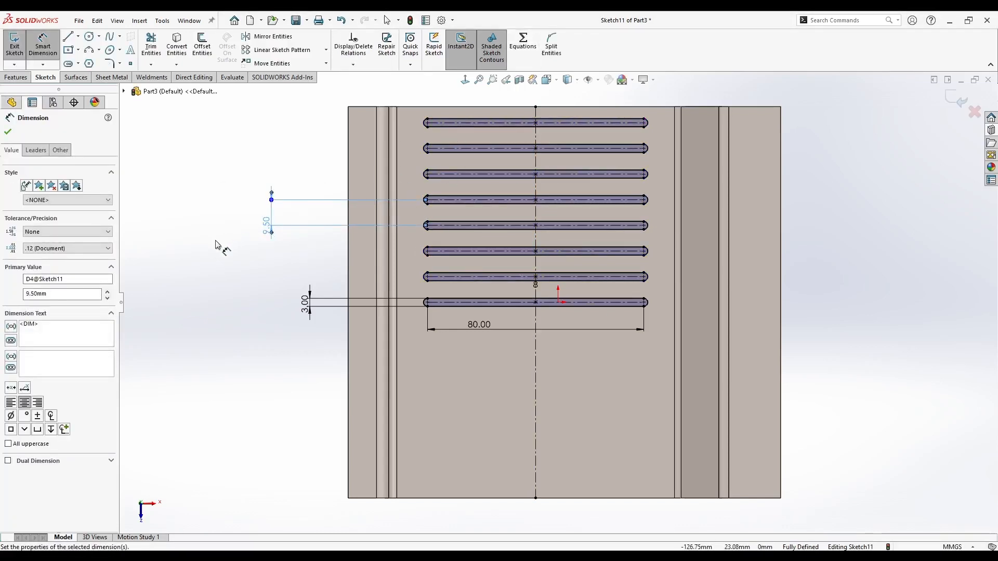
{"action": "key", "text": "Escape"}
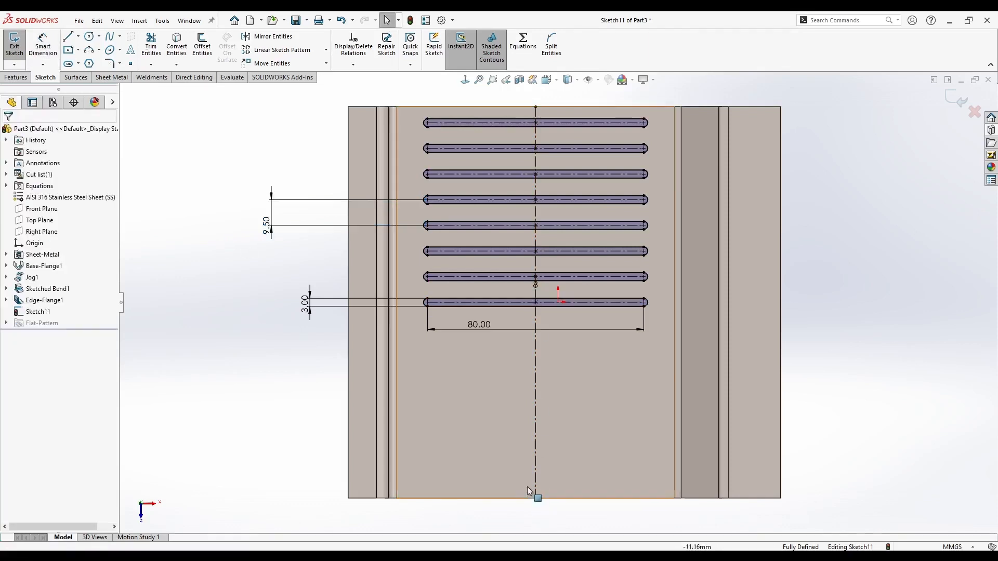
Pattern the original slot in the reversed Y direction with 8 instances at 9.5 mm spacing and a single X instance.
{"action": "left_click", "coordinate": [281, 49]}
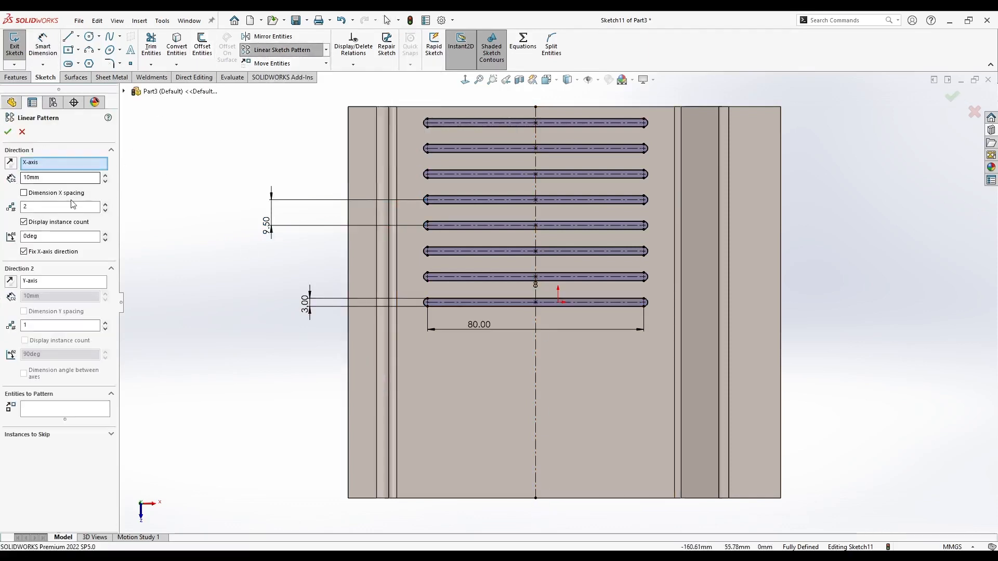
{"action": "key", "text": "BackSpace"}
{"action": "type", "text": "1"}
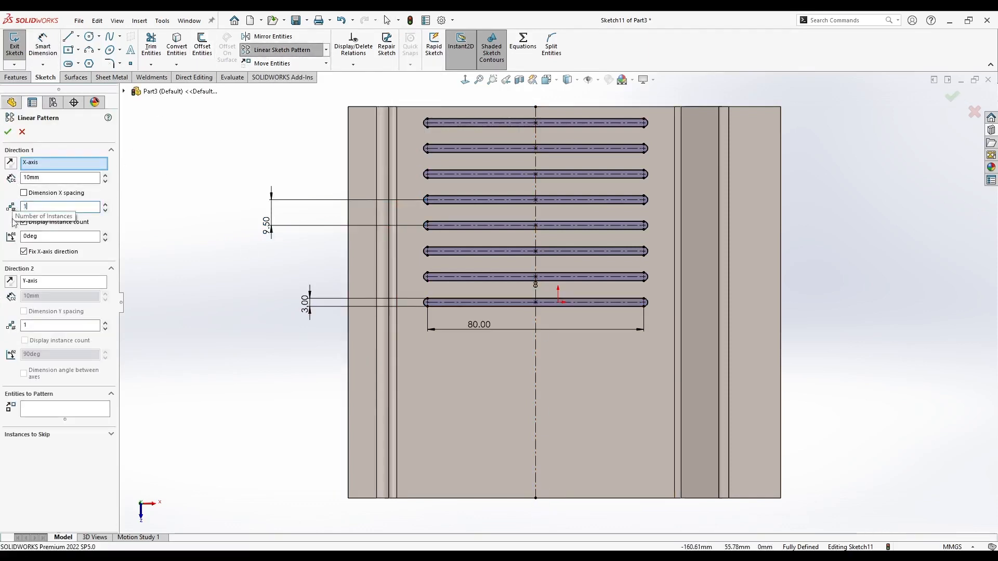
{"action": "double_click", "coordinate": [37, 325]}
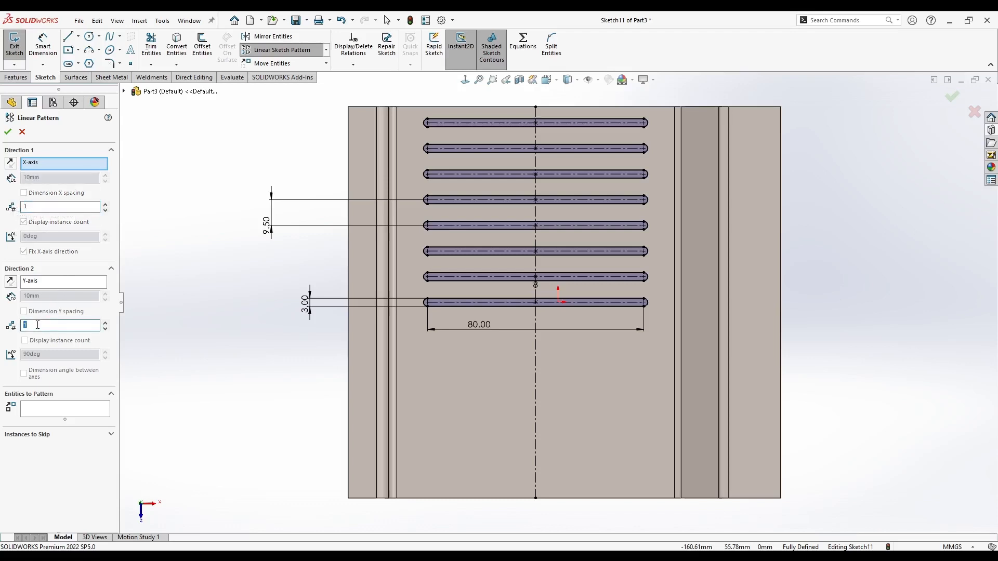
{"action": "left_click", "coordinate": [10, 281]}
{"action": "left_click", "coordinate": [46, 411]}
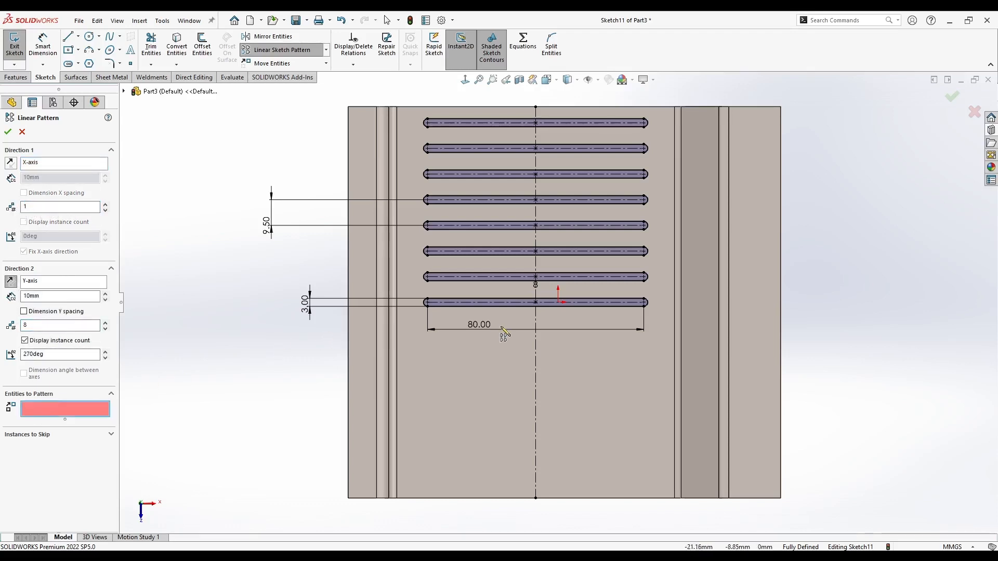
{"action": "left_click", "coordinate": [541, 303]}
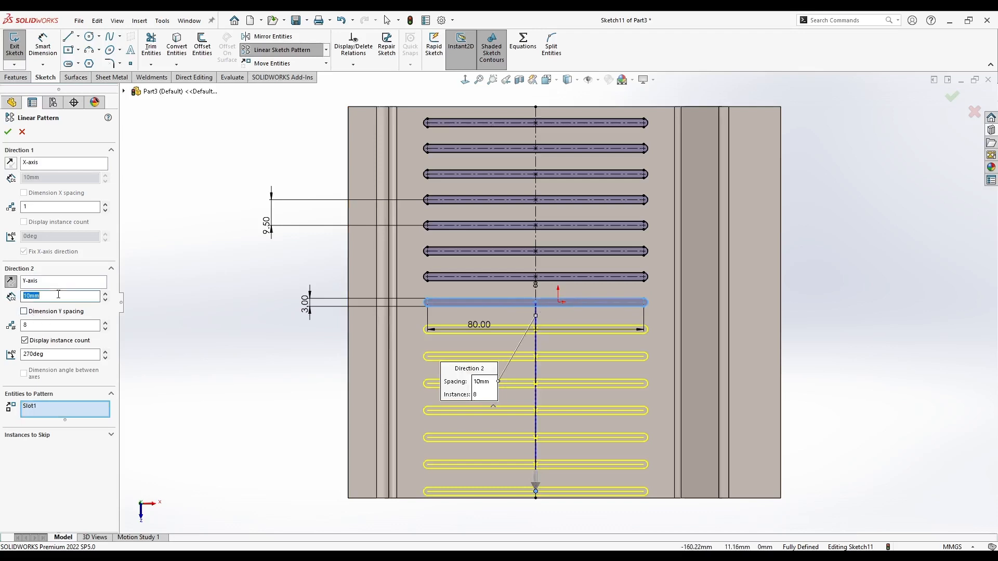
{"action": "type", "text": "9.5"}
{"action": "left_click", "coordinate": [8, 131]}
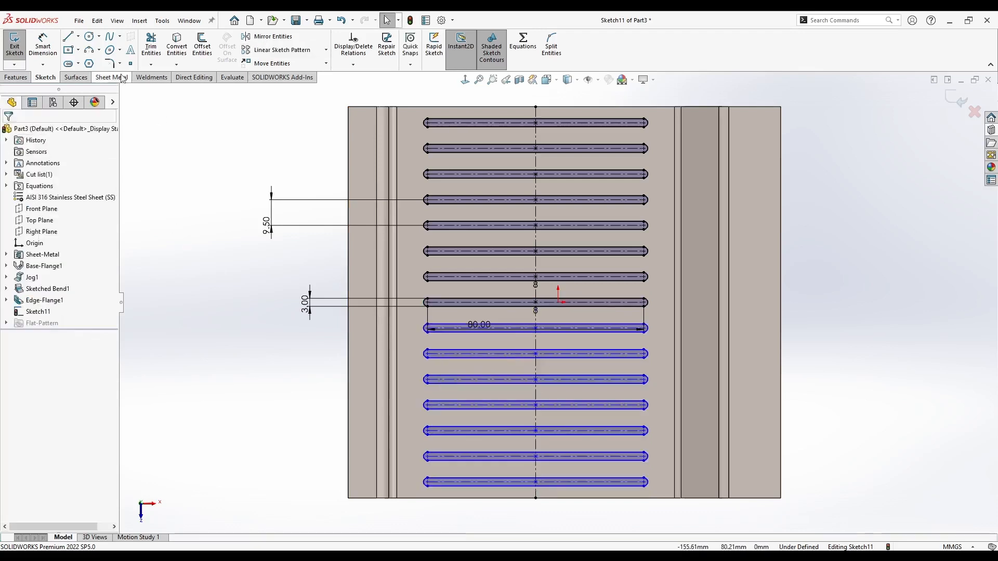
Dimension the distance between the lowest slot and the third slot from the bottom as 19 mm.
{"action": "left_click", "coordinate": [43, 44]}
{"action": "left_click", "coordinate": [493, 462]}
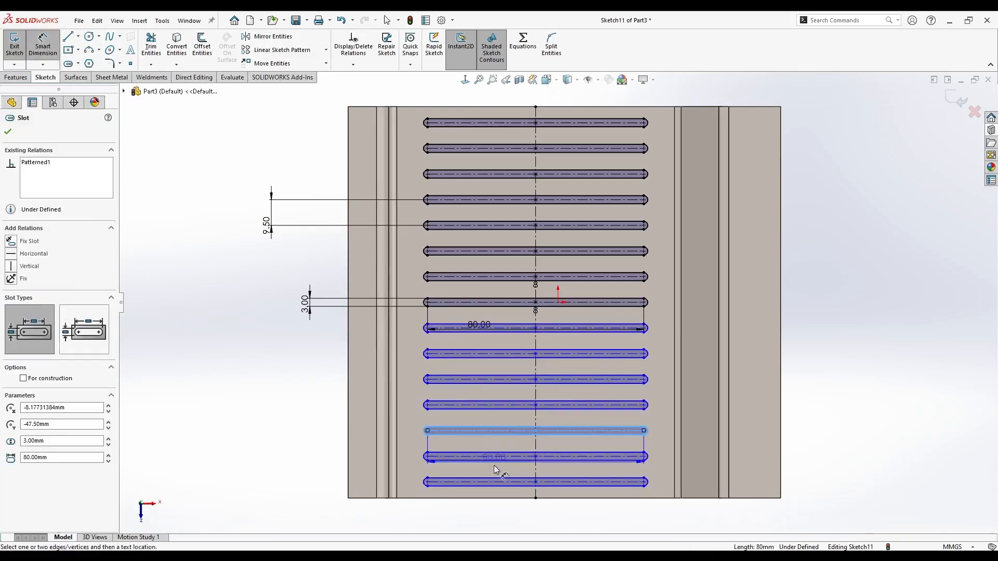
{"action": "left_click", "coordinate": [482, 483]}
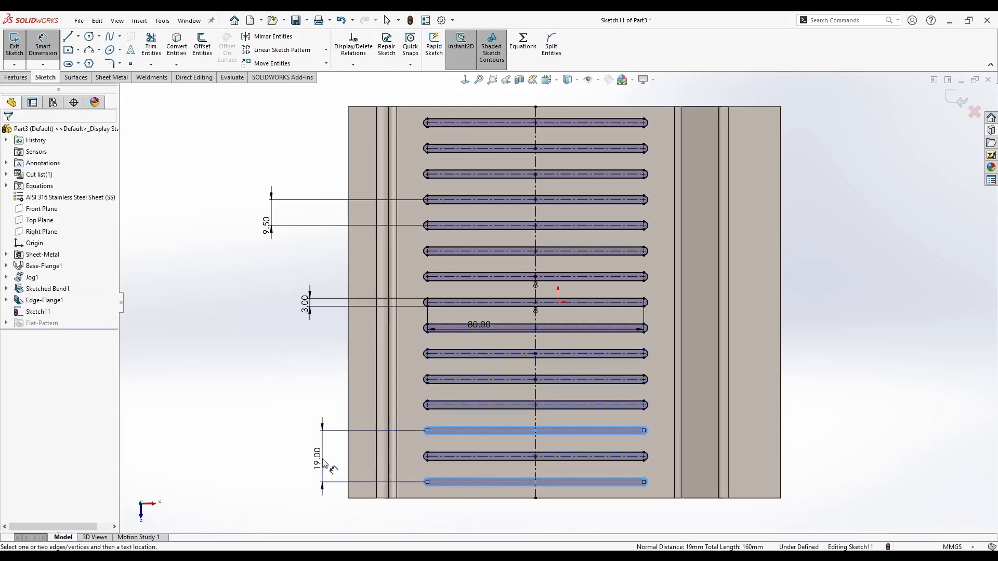
{"action": "left_click", "coordinate": [323, 464]}
{"action": "key", "text": "Return"}
{"action": "key", "text": "Escape"}
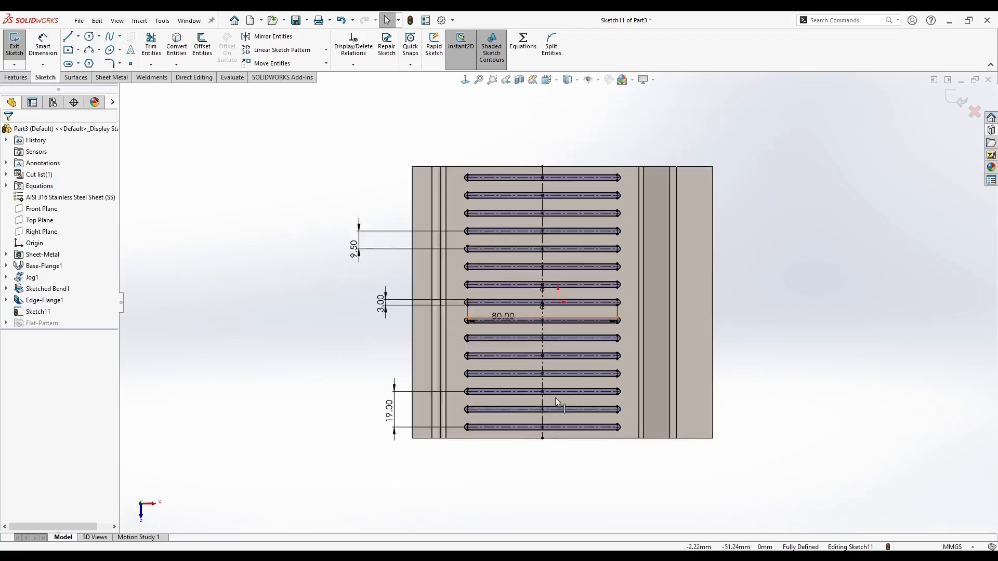
Cut all the sketched slots through the sheet with a blind extruded cut linked to the thickness, with normal cut on.
{"action": "key", "text": "ctrl+7"}
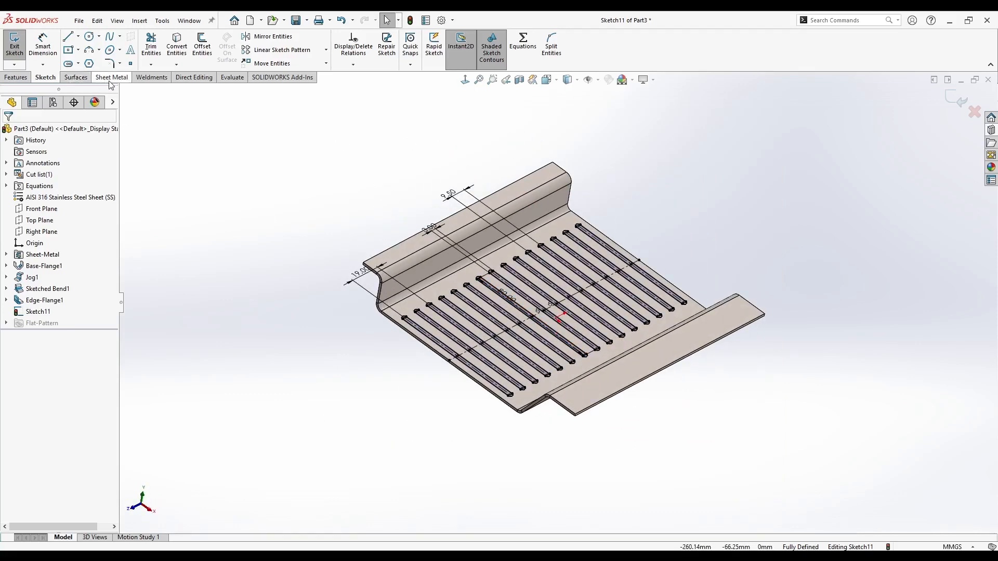
{"action": "left_click", "coordinate": [112, 77]}
{"action": "left_click", "coordinate": [365, 40]}
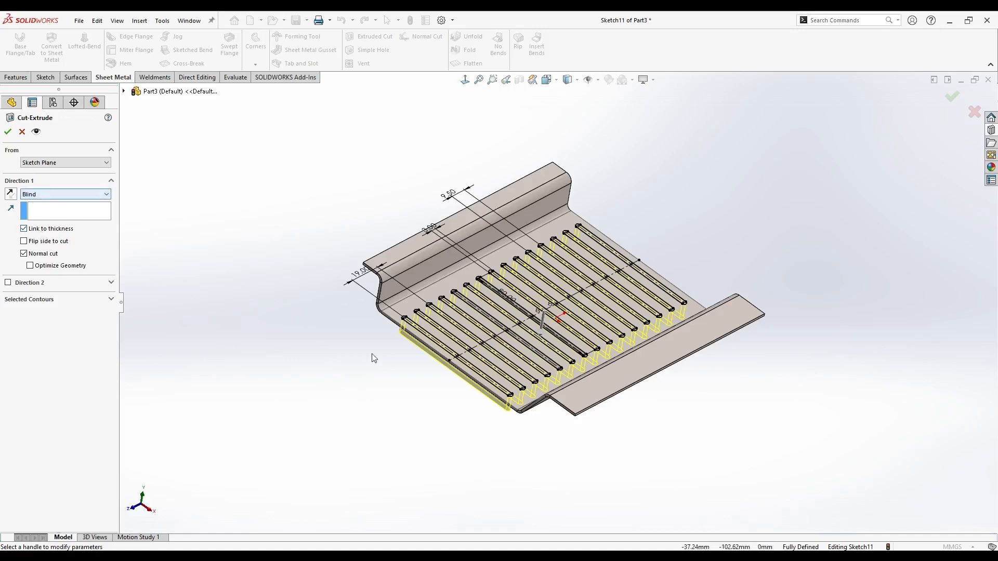
{"action": "mouse_move", "coordinate": [372, 357]}
{"action": "middle_mouse_down"}
{"action": "mouse_move", "coordinate": [427, 296]}
{"action": "mouse_move", "coordinate": [385, 353]}
{"action": "middle_mouse_up"}
{"action": "left_click", "coordinate": [6, 130]}
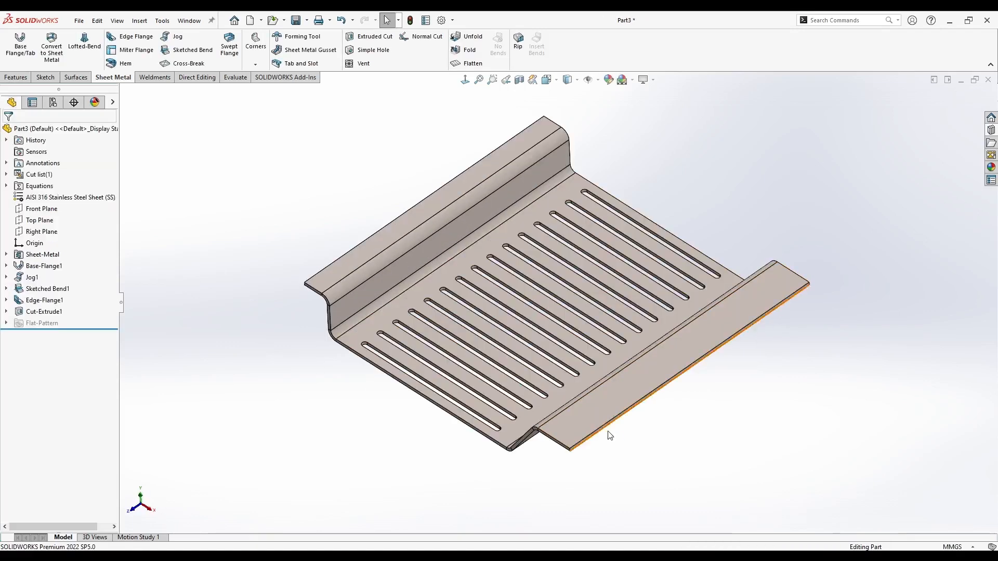
Add closed 5 mm hems, folded underneath, along the outer edges of both side flanges.
{"action": "middle_click_drag", "start_coordinate": [610, 436], "coordinate": [711, 262]}
{"action": "middle_click_drag", "start_coordinate": [276, 285], "coordinate": [367, 345]}
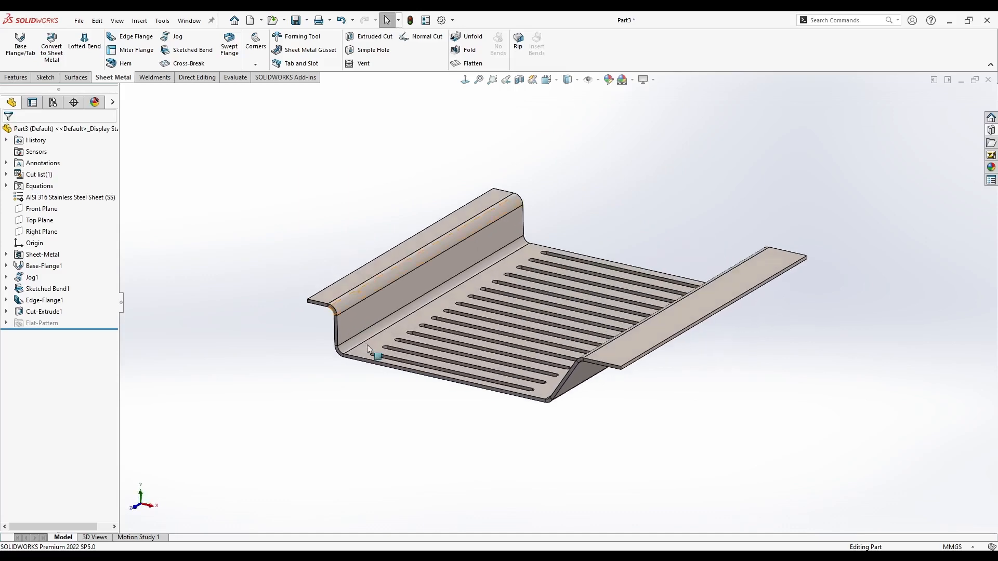
{"action": "middle_click_drag", "start_coordinate": [268, 187], "coordinate": [219, 185]}
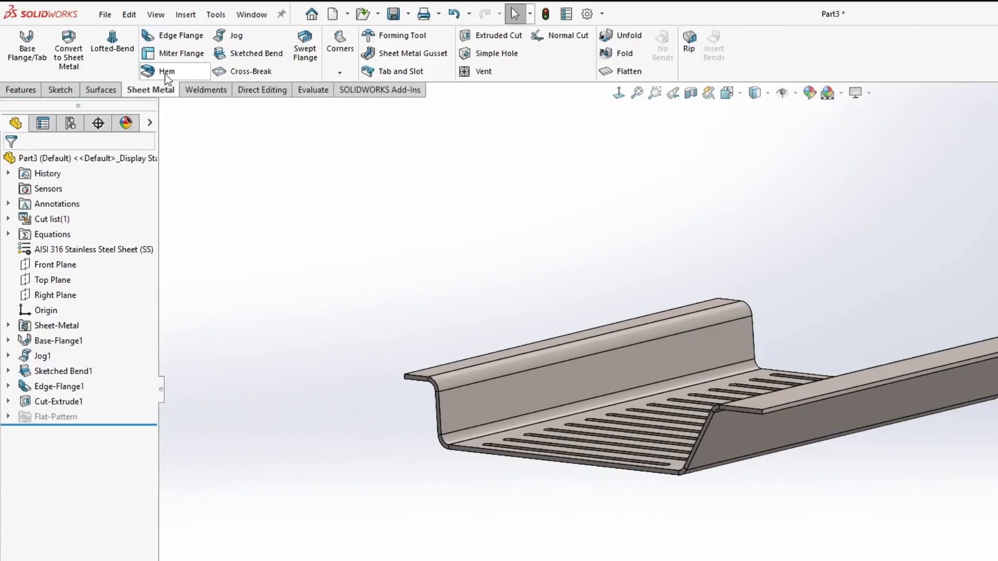
{"action": "left_click", "coordinate": [166, 75]}
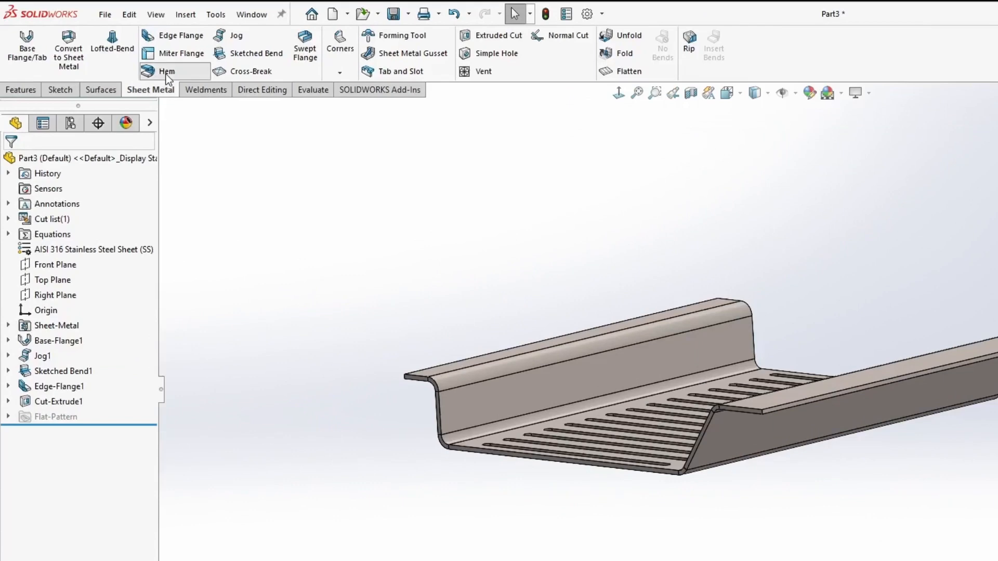
{"action": "left_click", "coordinate": [33, 294]}
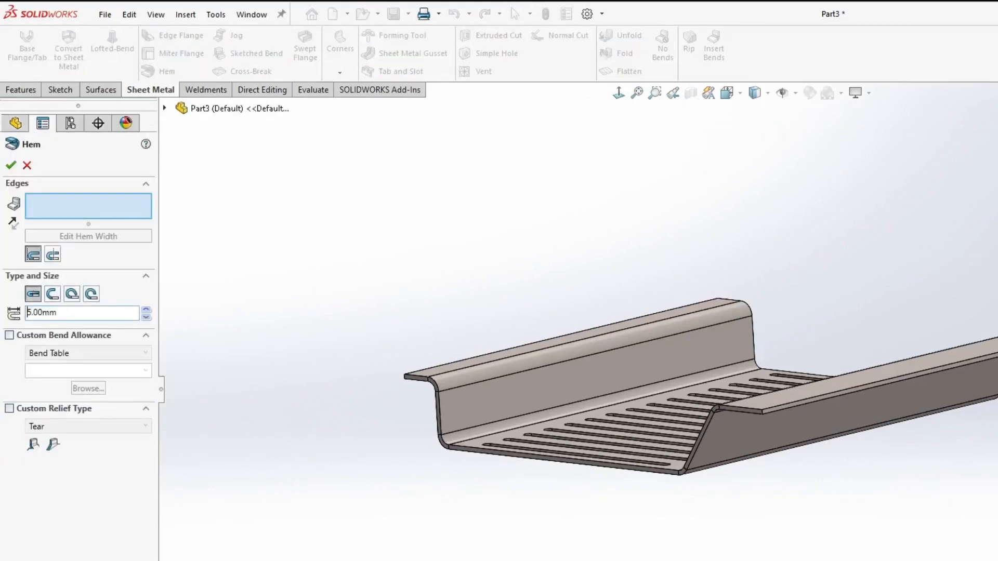
{"action": "middle_click_drag", "start_coordinate": [724, 529], "coordinate": [645, 202]}
{"action": "left_click", "coordinate": [646, 202]}
{"action": "middle_click_drag", "start_coordinate": [346, 234], "coordinate": [383, 229]}
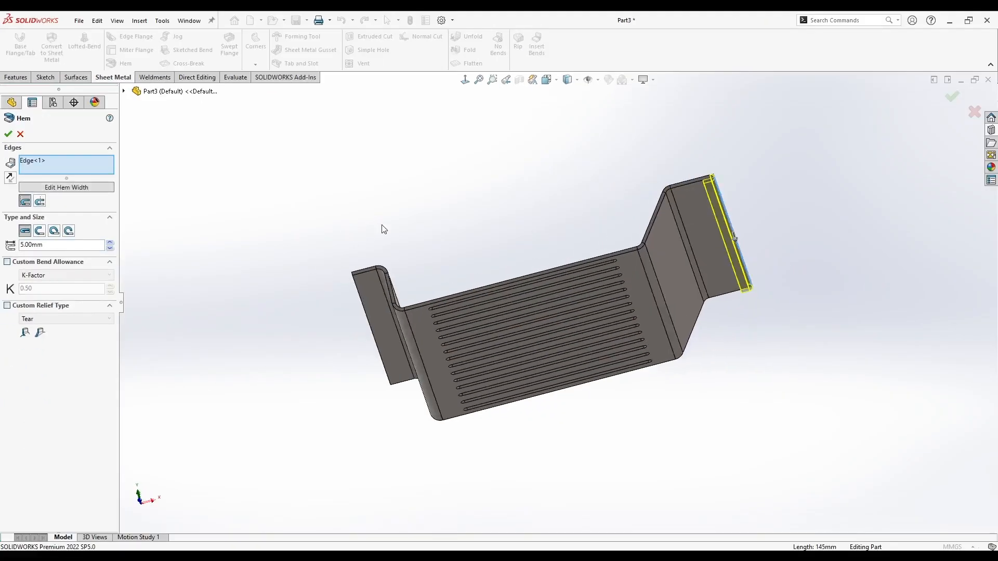
{"action": "scroll", "coordinate": [340, 294], "scroll_direction": "down", "scroll_amount": 4}
{"action": "left_click", "coordinate": [385, 273]}
{"action": "middle_click_drag", "start_coordinate": [385, 273], "coordinate": [307, 248]}
{"action": "left_click", "coordinate": [8, 136]}
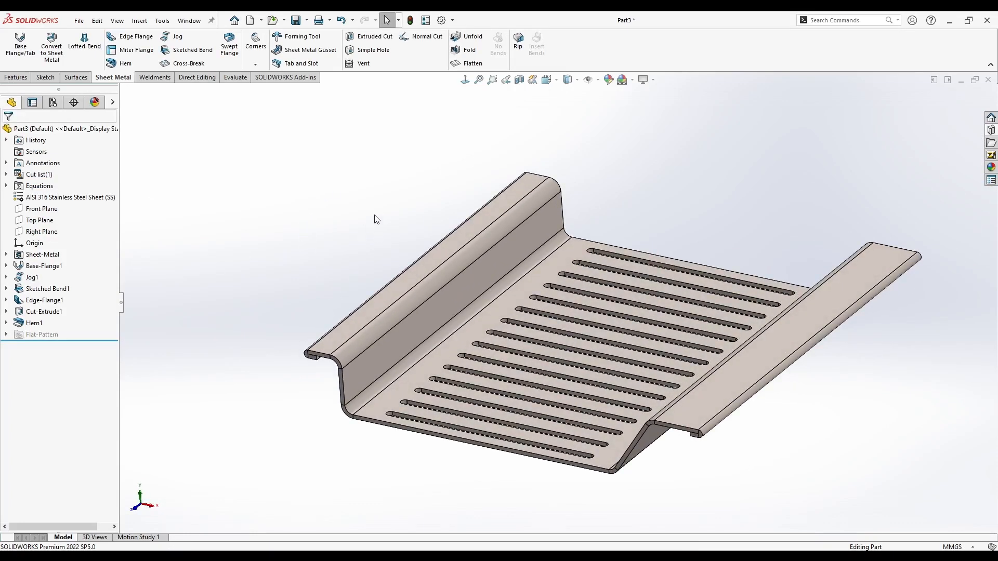
Unfold all collected bends of the strainer with the Unfold command, using the slotted floor face as the fixed face.
{"action": "middle_click_drag", "start_coordinate": [376, 218], "coordinate": [290, 209]}
{"action": "left_click", "coordinate": [474, 64]}
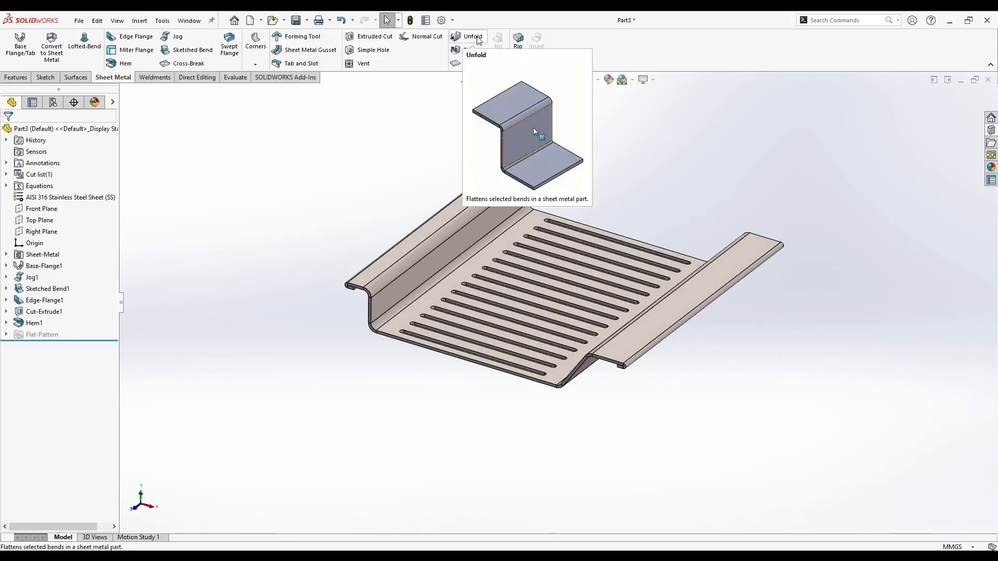
{"action": "left_click", "coordinate": [478, 41]}
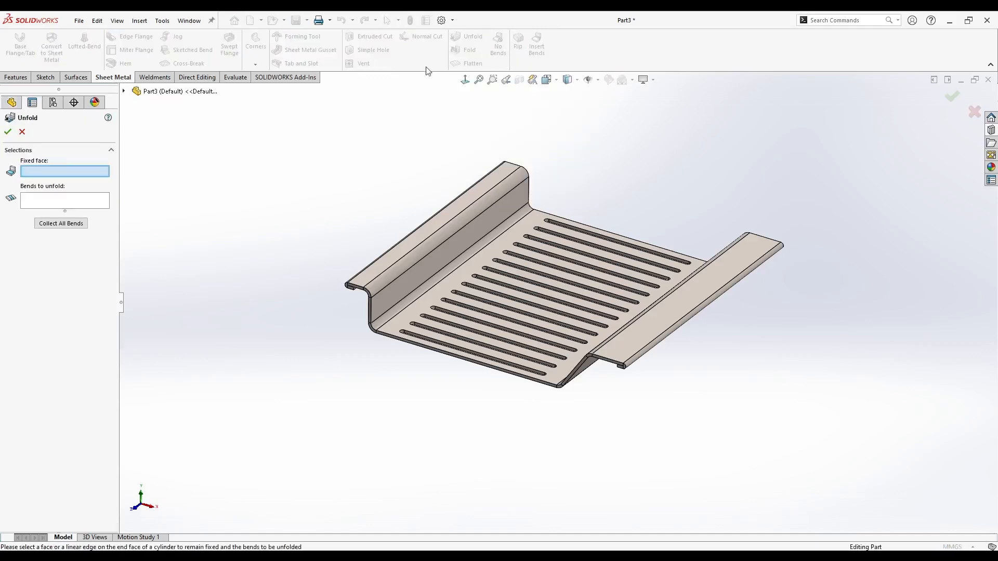
{"action": "mouse_move", "coordinate": [321, 213]}
{"action": "middle_mouse_down"}
{"action": "mouse_move", "coordinate": [303, 214]}
{"action": "mouse_move", "coordinate": [312, 214]}
{"action": "middle_mouse_up"}
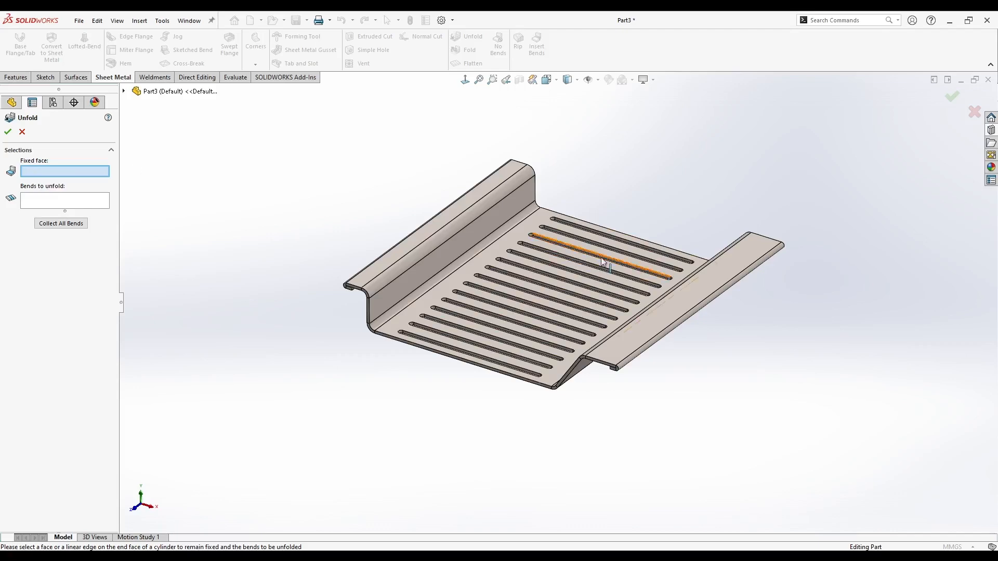
{"action": "middle_click_drag", "start_coordinate": [597, 262], "coordinate": [554, 276]}
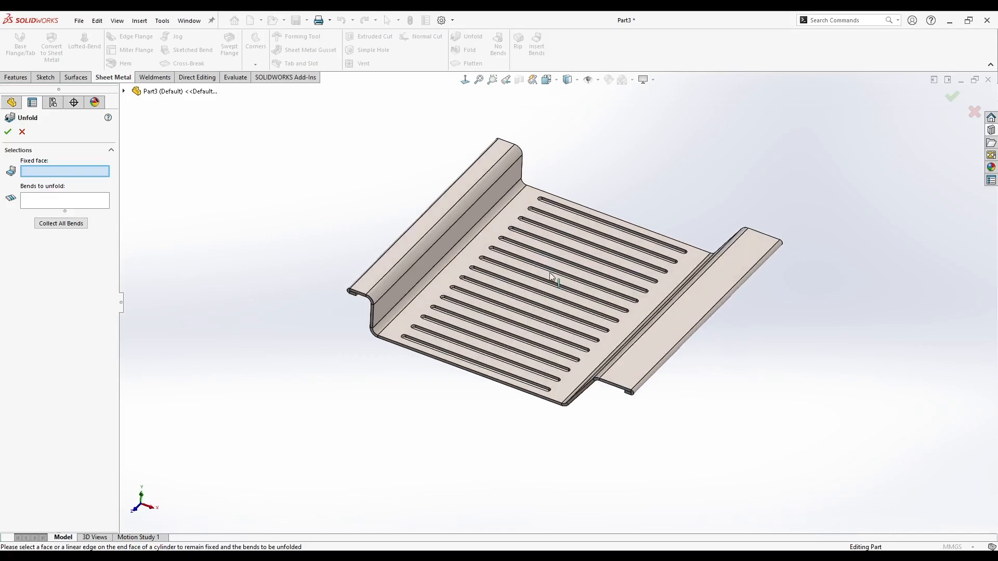
{"action": "left_click", "coordinate": [434, 303]}
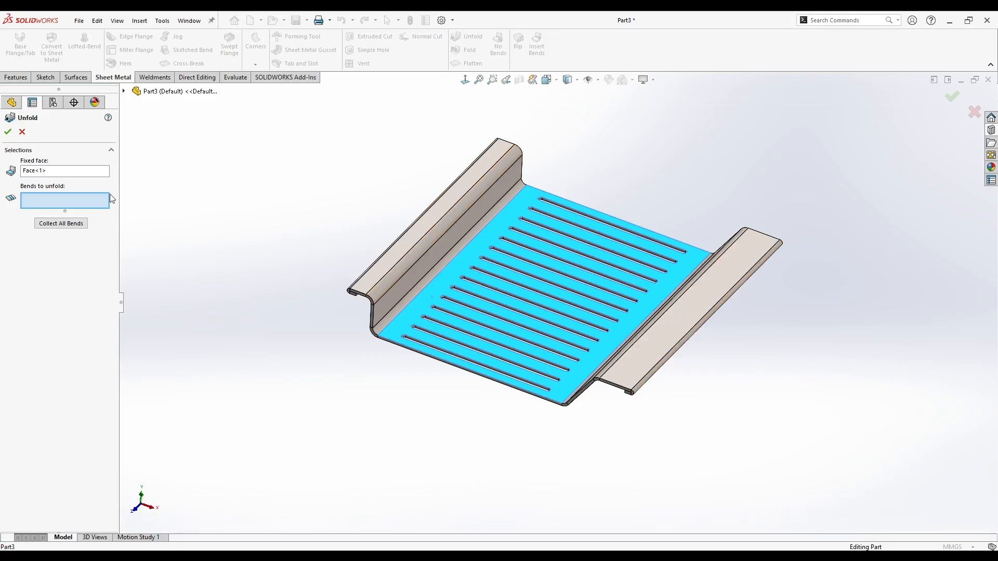
{"action": "left_click", "coordinate": [60, 223]}
{"action": "left_click", "coordinate": [75, 223]}
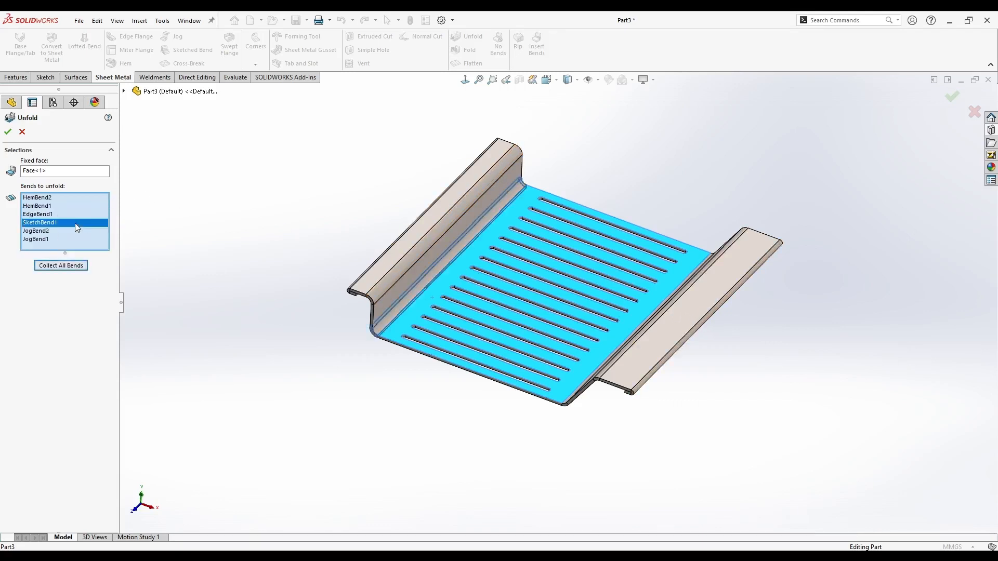
{"action": "left_click", "coordinate": [64, 198]}
{"action": "left_click", "coordinate": [54, 214]}
{"action": "left_click", "coordinate": [49, 232]}
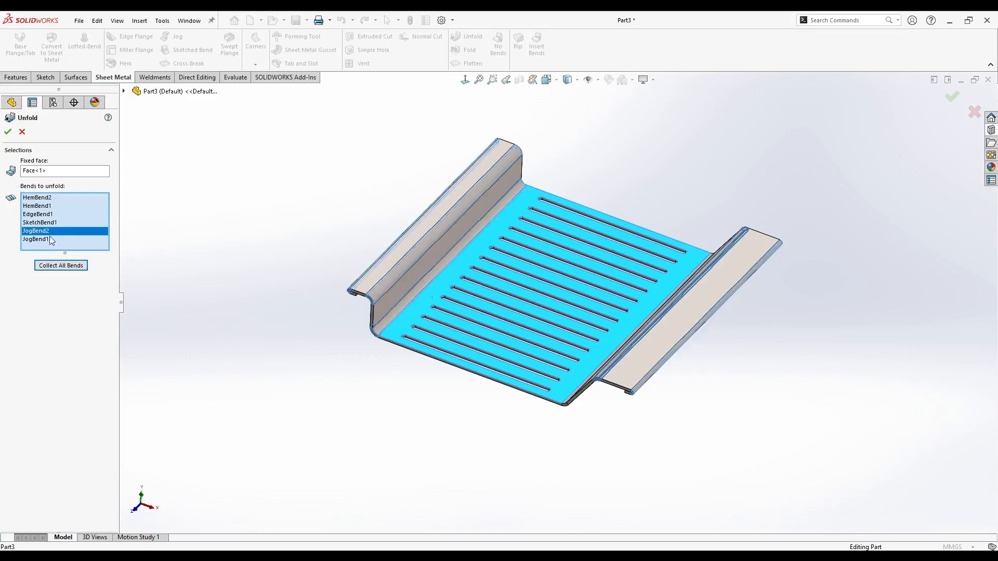
{"action": "left_click", "coordinate": [48, 239]}
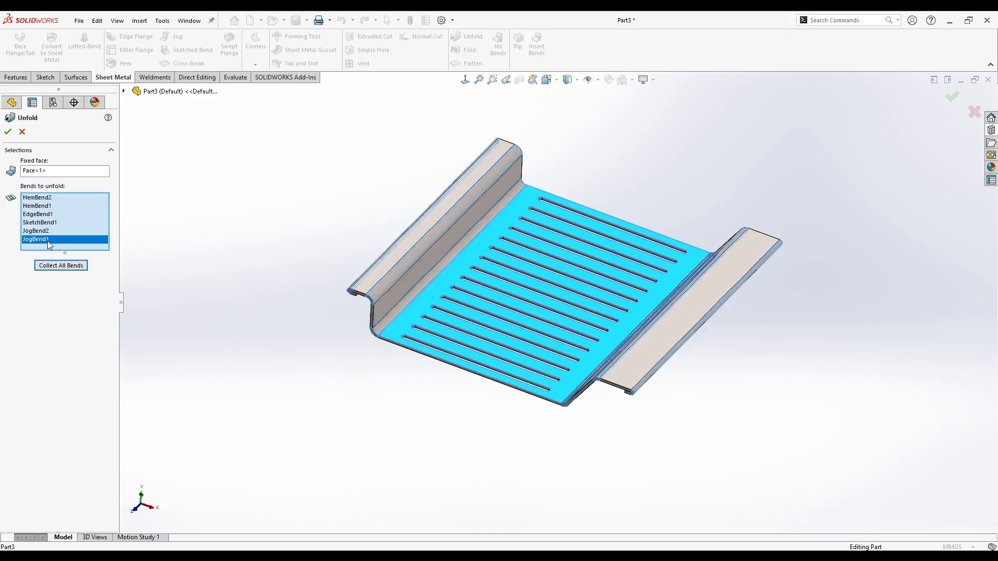
{"action": "left_click", "coordinate": [6, 132]}
Fold all the collected bends back with the Fold command, keeping the slotted face fixed.
{"action": "middle_click_drag", "start_coordinate": [235, 163], "coordinate": [584, 218]}
{"action": "mouse_move", "coordinate": [567, 488]}
{"action": "middle_mouse_down"}
{"action": "mouse_move", "coordinate": [547, 448]}
{"action": "mouse_move", "coordinate": [582, 490]}
{"action": "mouse_move", "coordinate": [578, 481]}
{"action": "middle_mouse_up"}
{"action": "key", "text": "space"}
{"action": "left_click", "coordinate": [406, 309]}
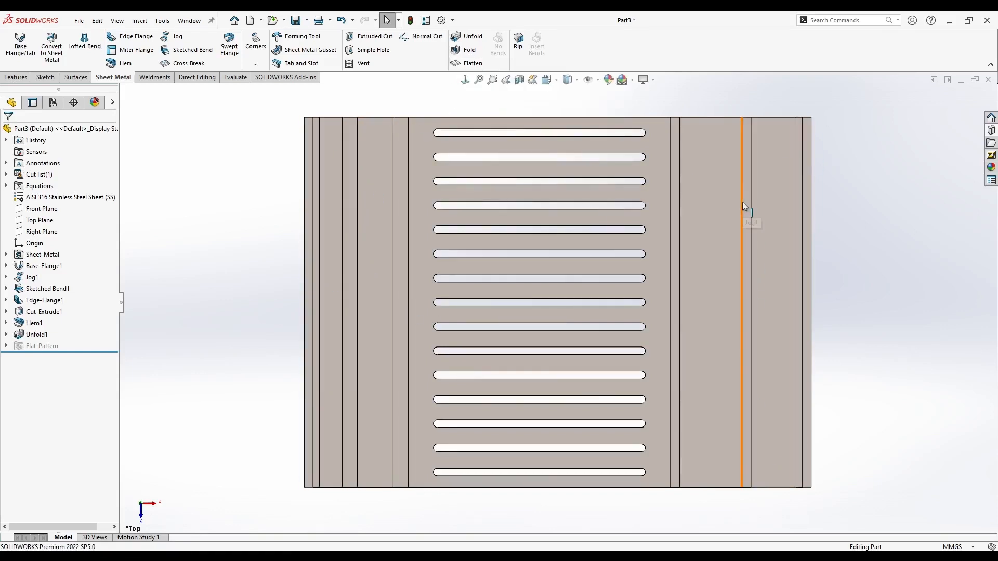
{"action": "middle_click_drag", "start_coordinate": [357, 251], "coordinate": [297, 217]}
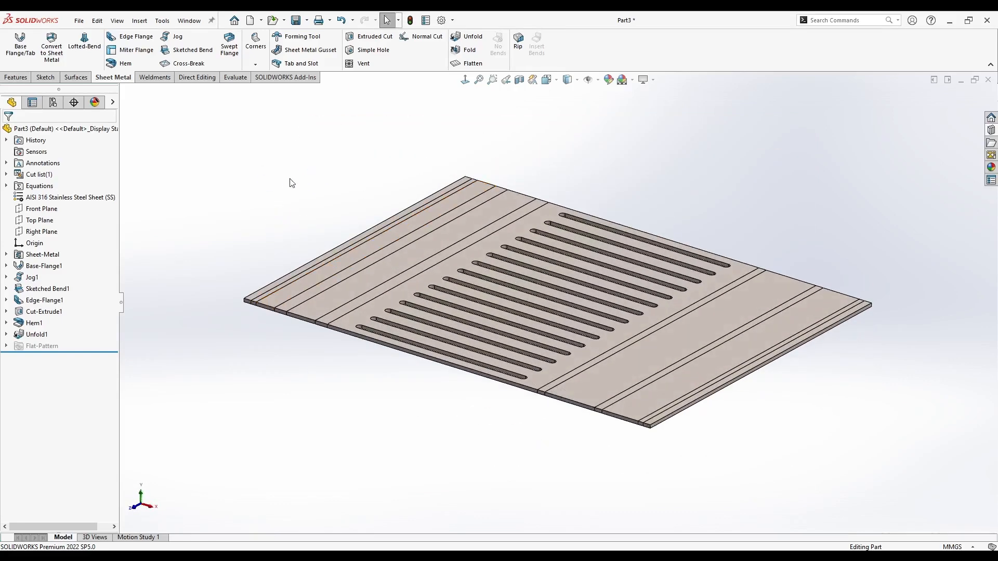
{"action": "left_click", "coordinate": [468, 50]}
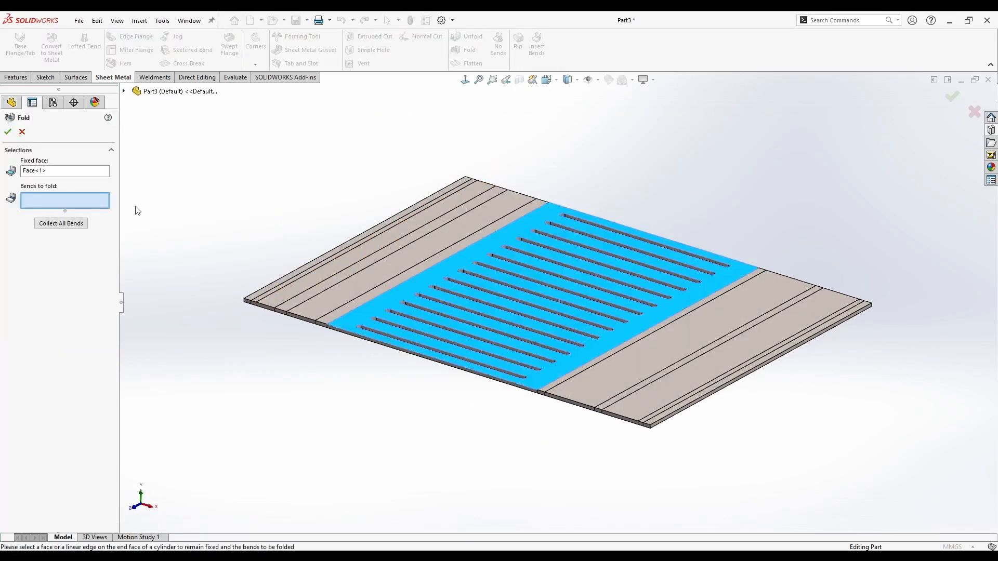
{"action": "left_click", "coordinate": [61, 224]}
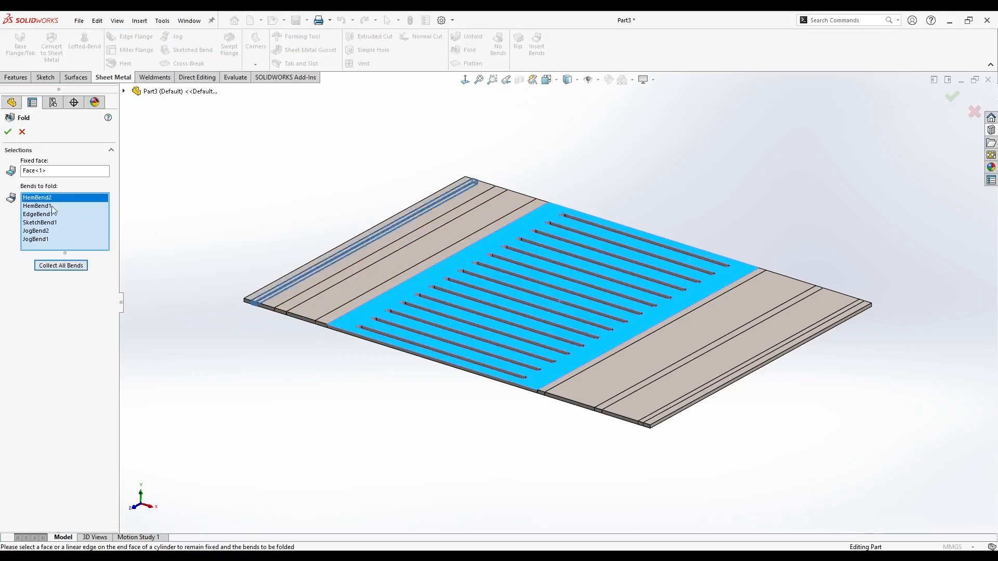
{"action": "left_click", "coordinate": [8, 132]}
Flatten the whole strainer to examine its flat pattern and bend lines, and return it to the folded state.
{"action": "middle_click_drag", "start_coordinate": [361, 221], "coordinate": [333, 232]}
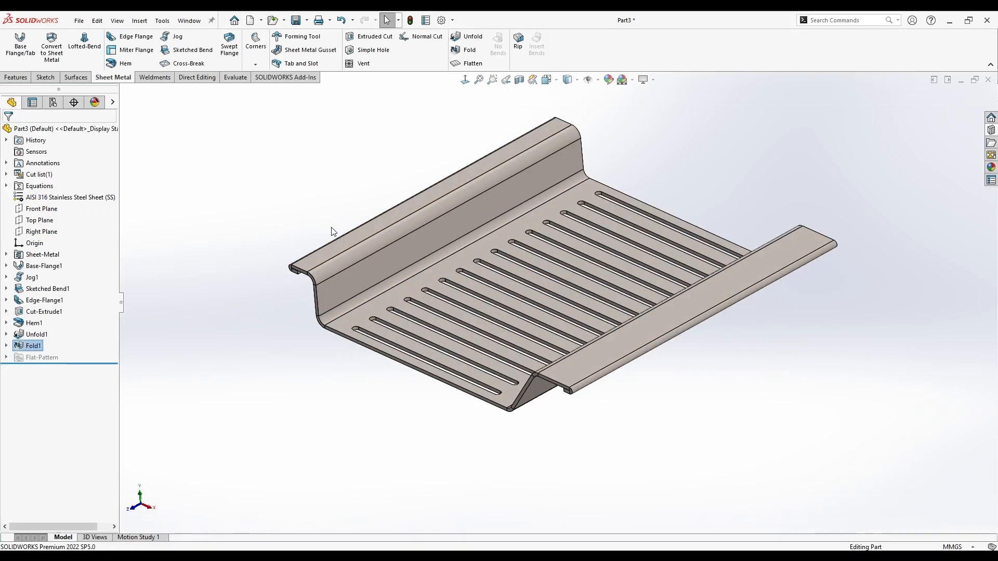
{"action": "scroll", "coordinate": [334, 228], "scroll_direction": "down", "scroll_amount": 2}
{"action": "middle_click_drag", "start_coordinate": [333, 227], "coordinate": [375, 247]}
{"action": "middle_click_drag", "start_coordinate": [514, 278], "coordinate": [488, 279]}
{"action": "key", "text": "f"}
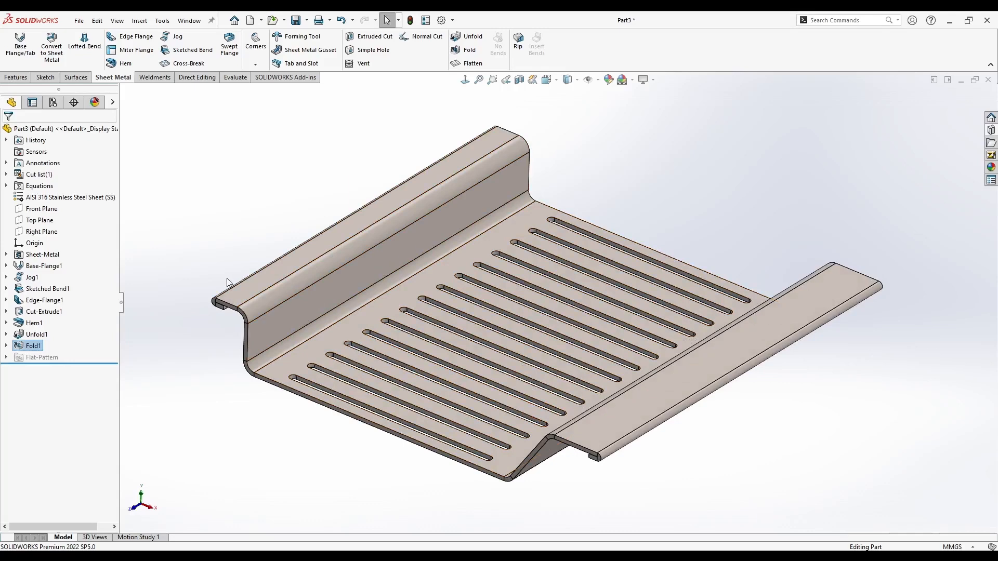
{"action": "key", "text": "z"}
{"action": "left_click", "coordinate": [479, 69]}
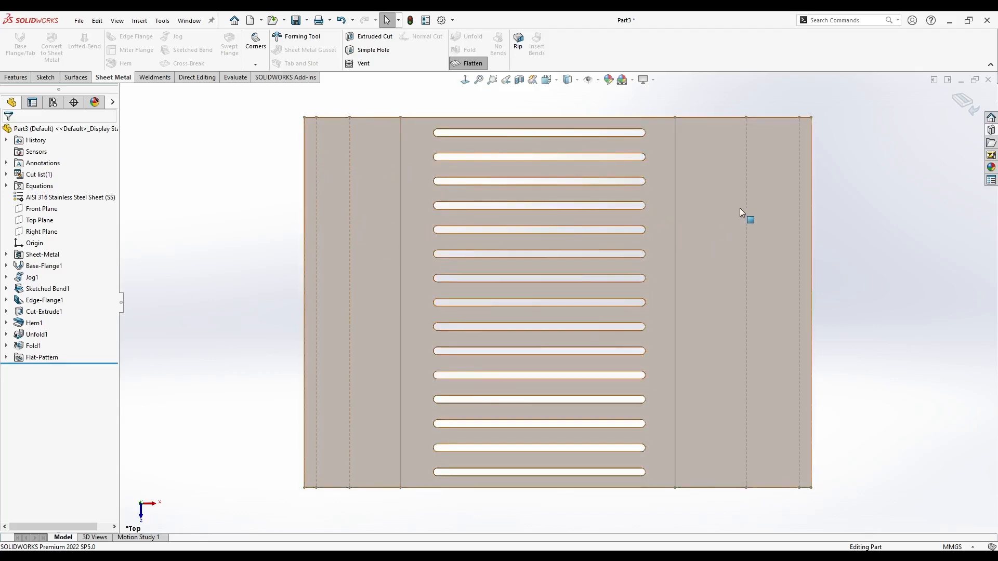
{"action": "middle_click_drag", "start_coordinate": [791, 203], "coordinate": [381, 196]}
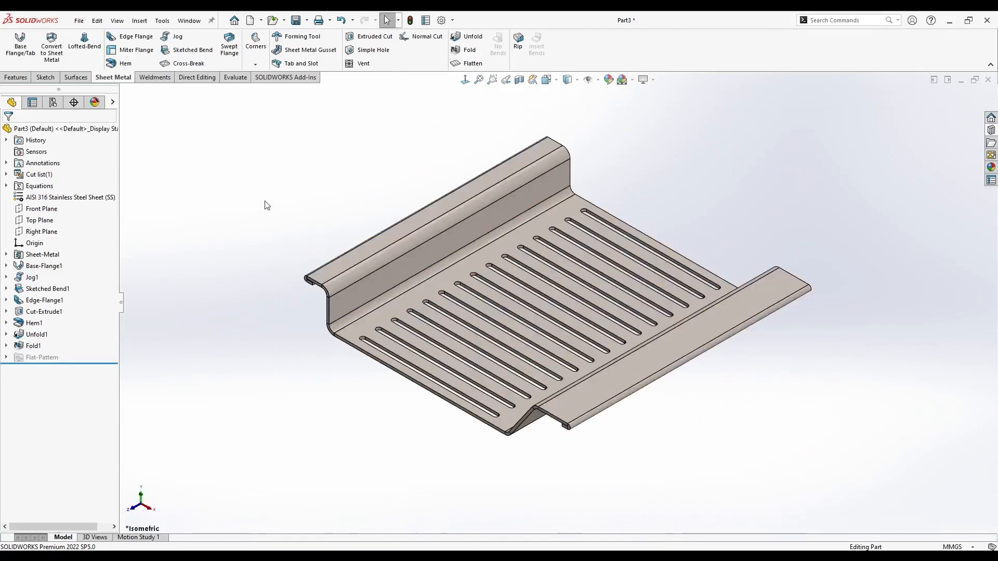